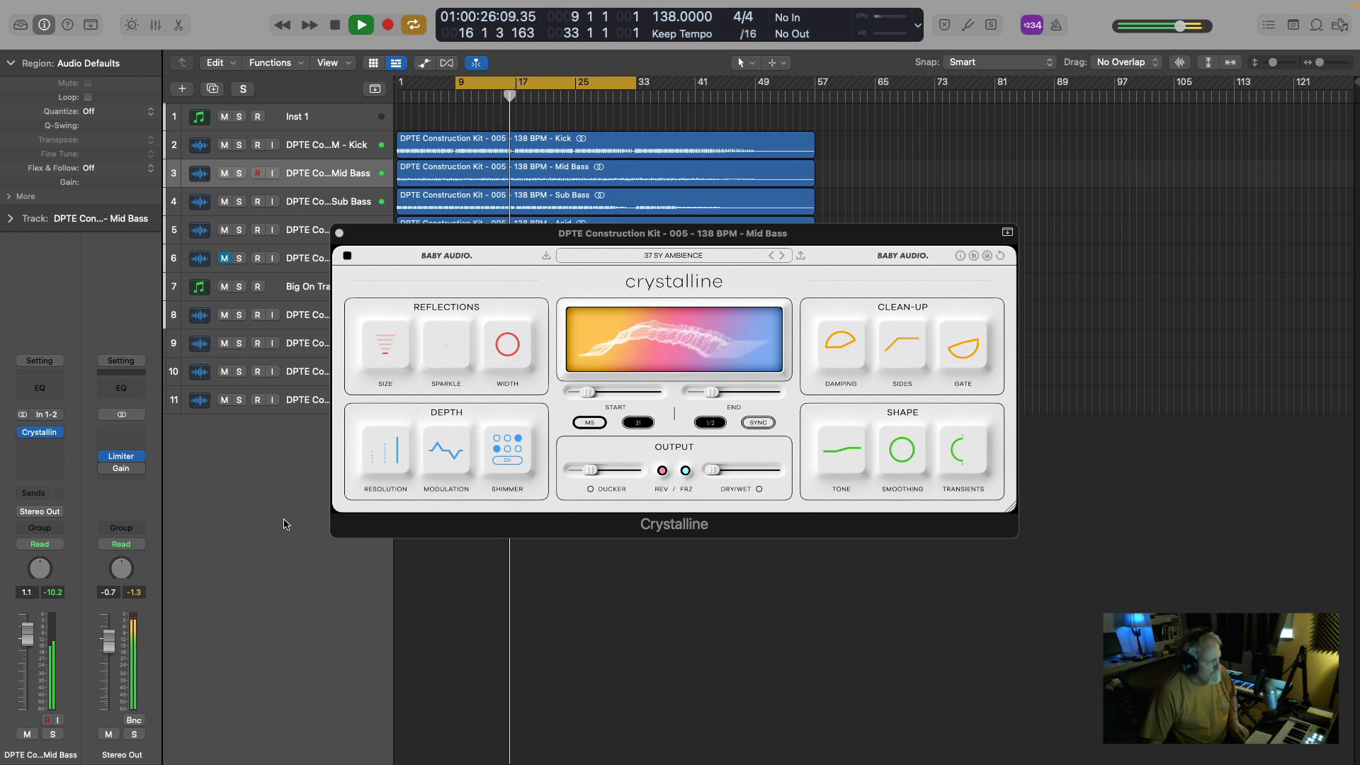
Stop playback, switch the Crystalline plug-in on the Mid Bass track to its dark theme, and close its window.
{"action": "mouse_move", "coordinate": [105, 475]}
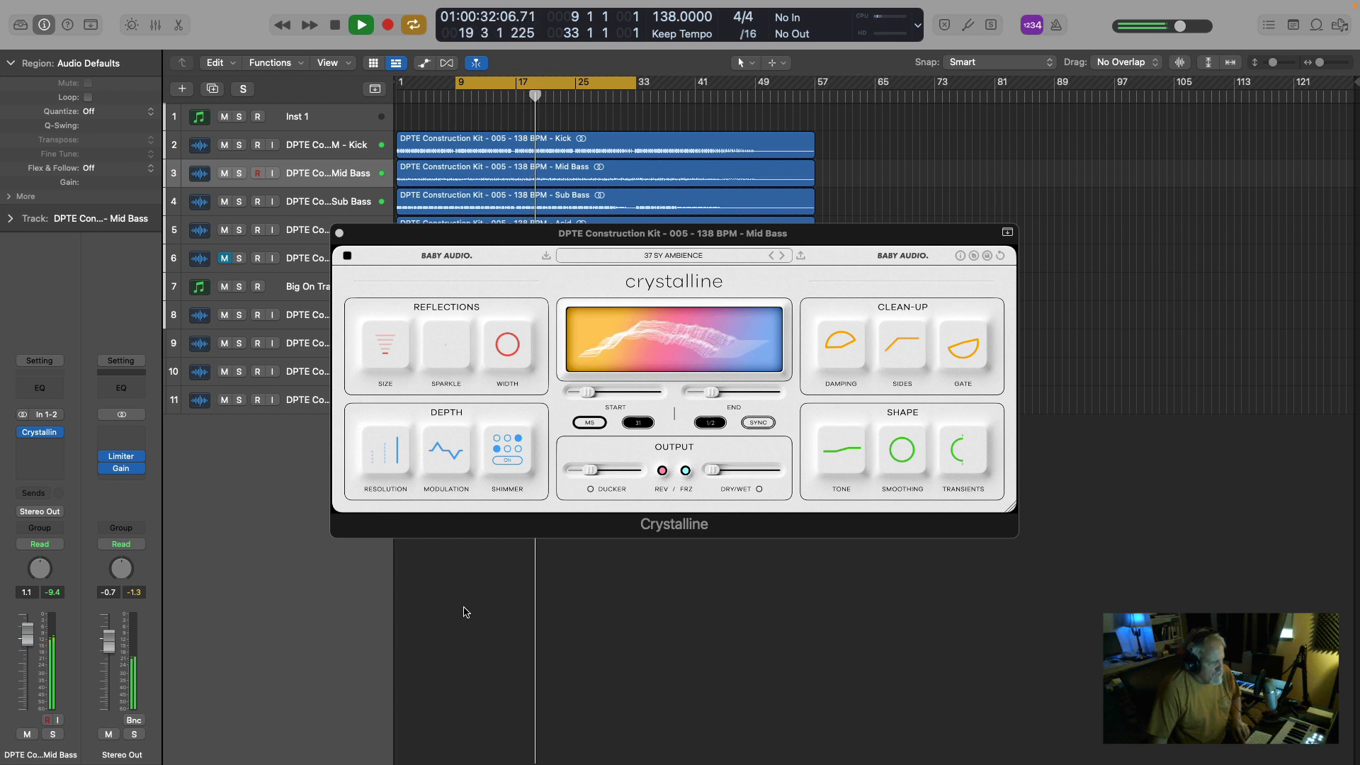
{"action": "key", "text": "space"}
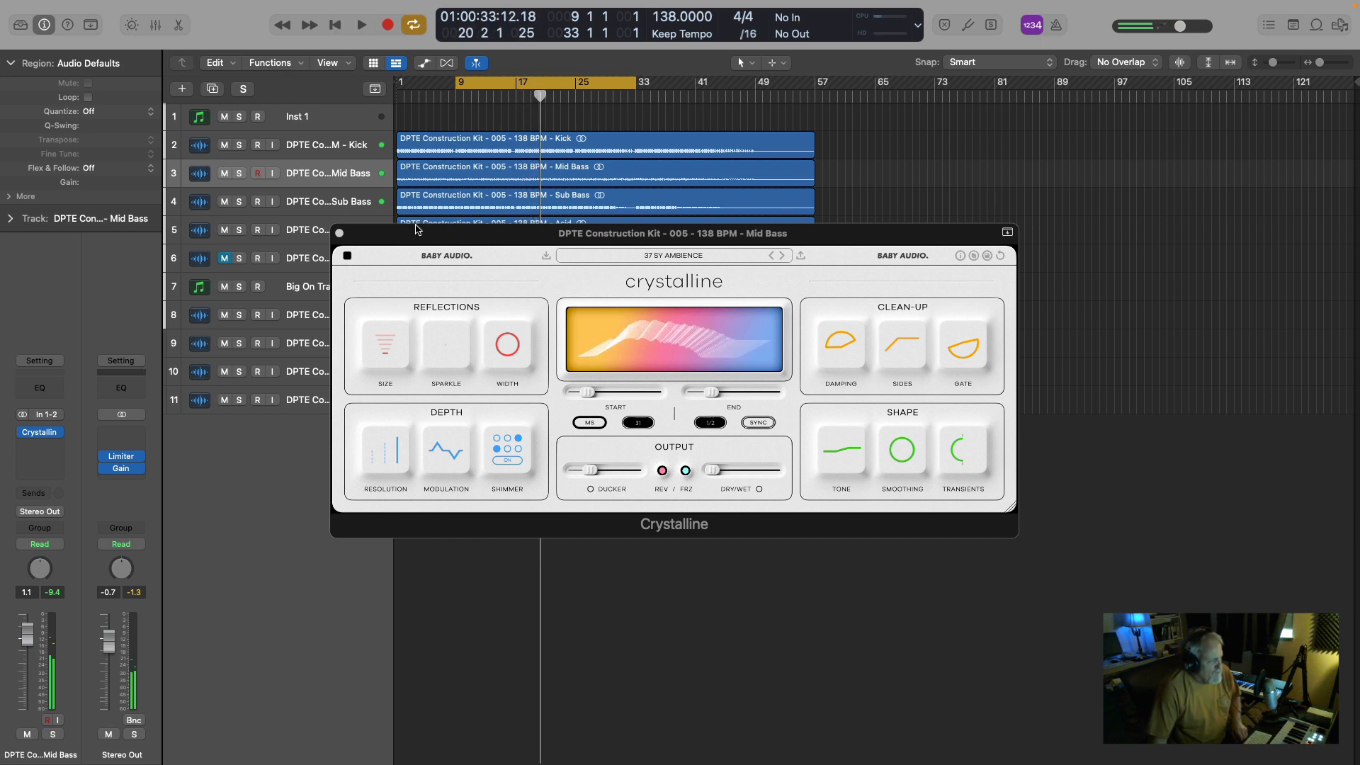
{"action": "left_click_drag", "start_coordinate": [406, 236], "coordinate": [438, 237]}
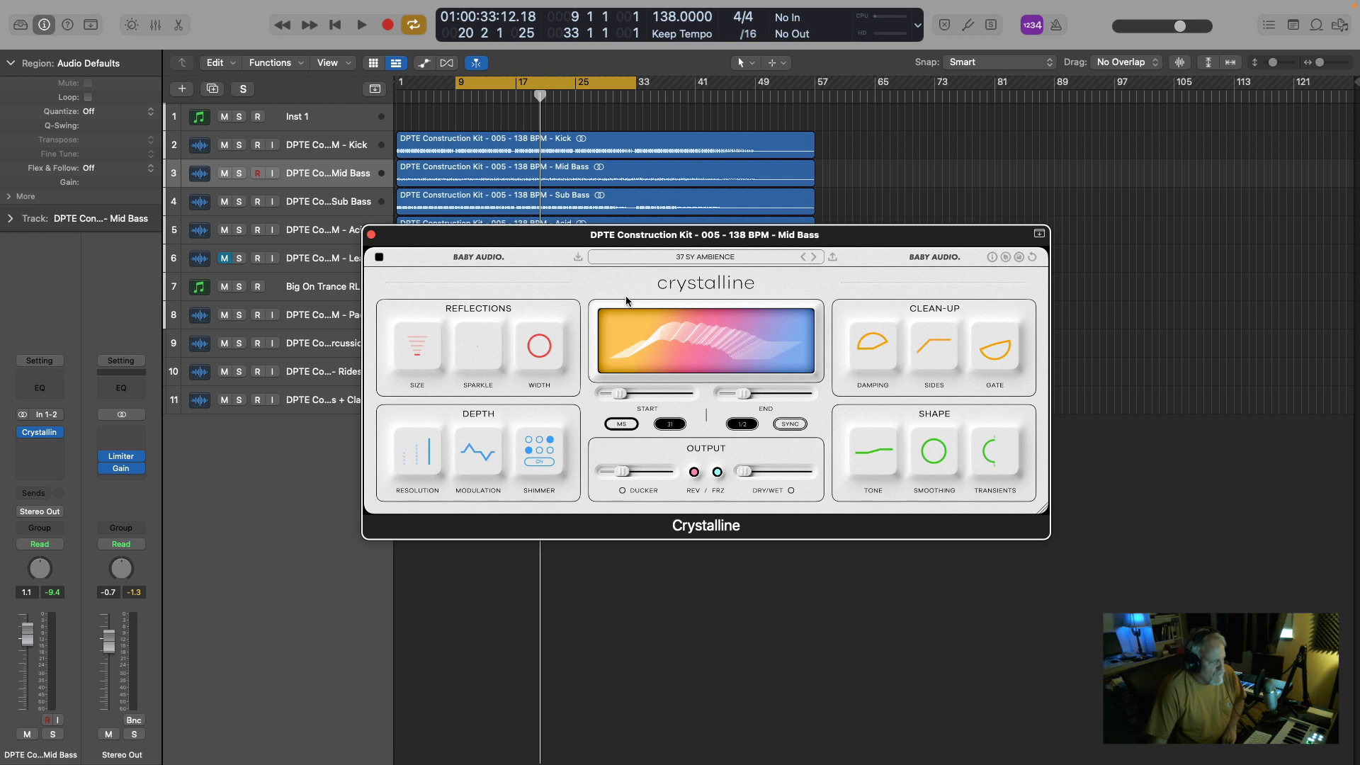
{"action": "left_click", "coordinate": [379, 259]}
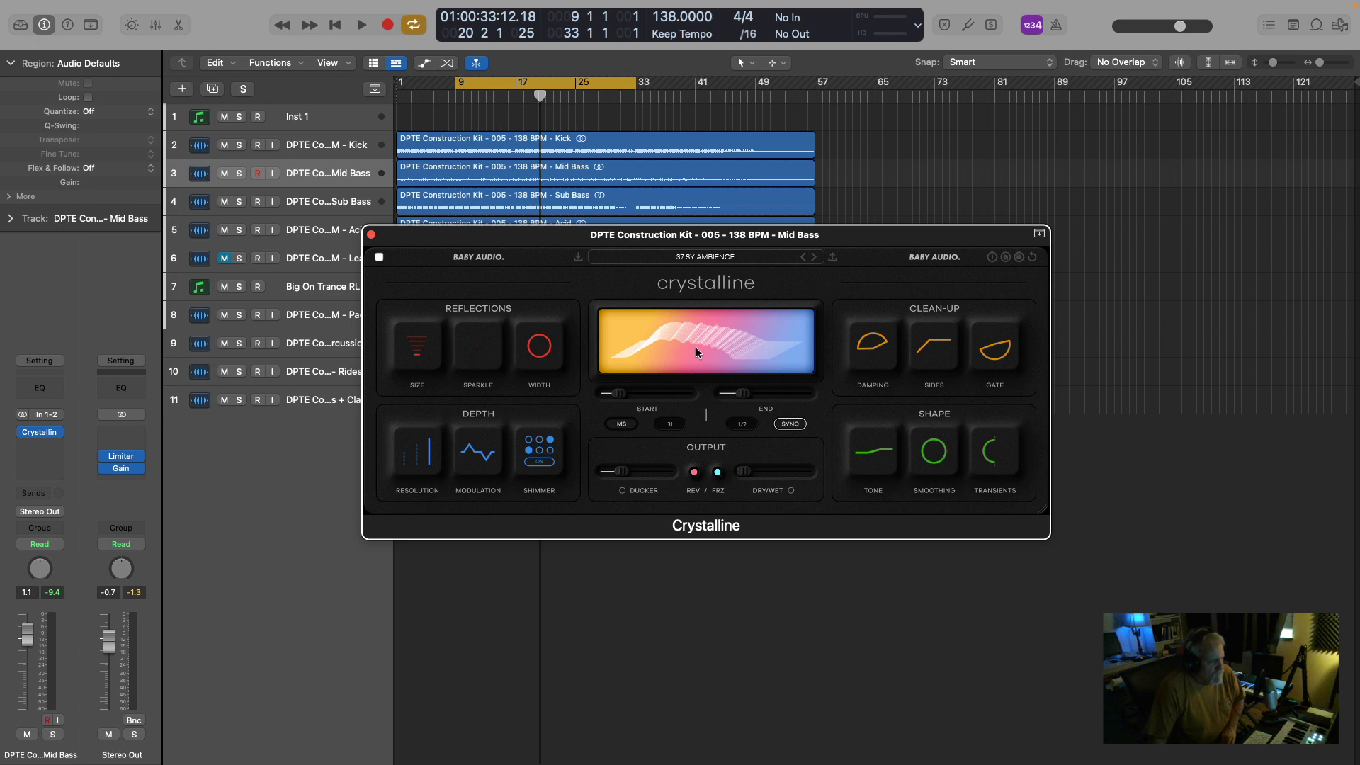
{"action": "left_click", "coordinate": [371, 235]}
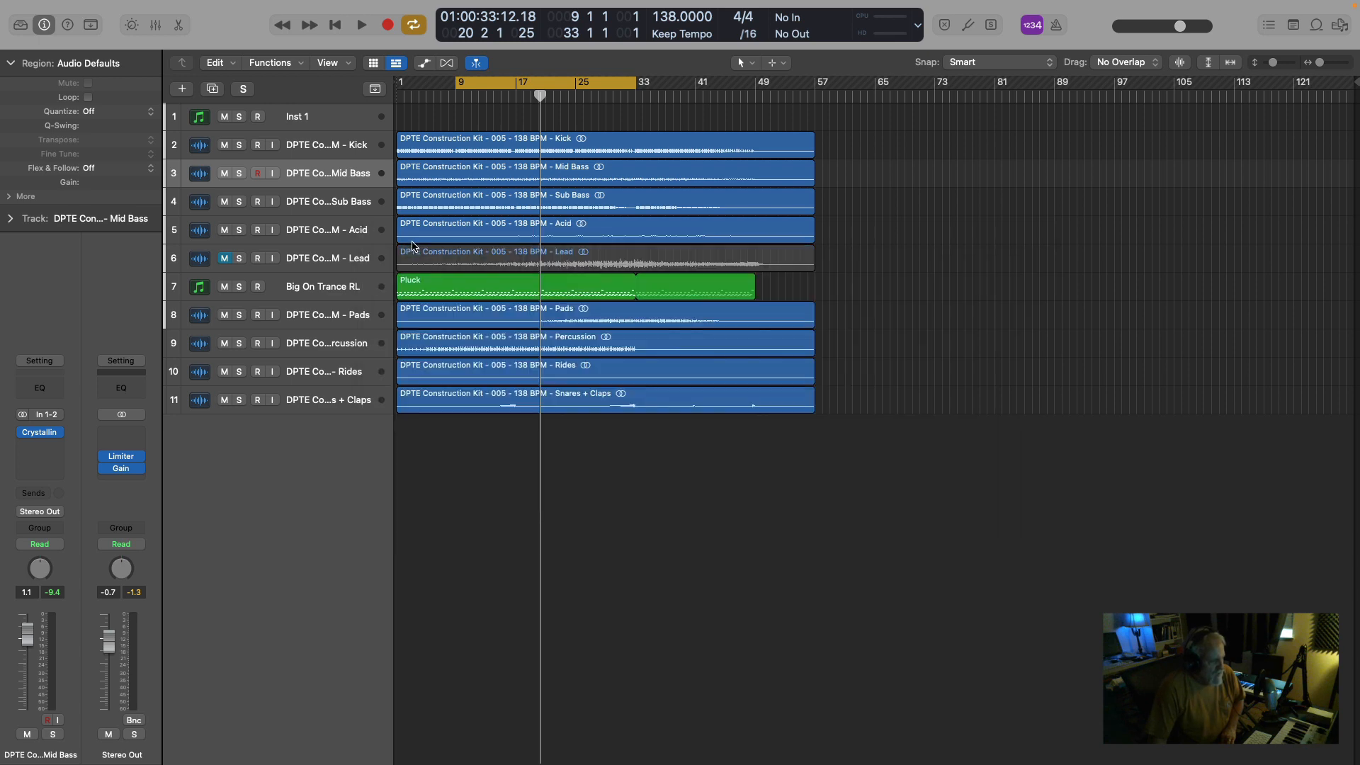
Solo the Kick track, bypass the Gain plug-in on the Stereo Out, and start playback.
{"action": "left_click", "coordinate": [240, 145]}
{"action": "key", "text": "space"}
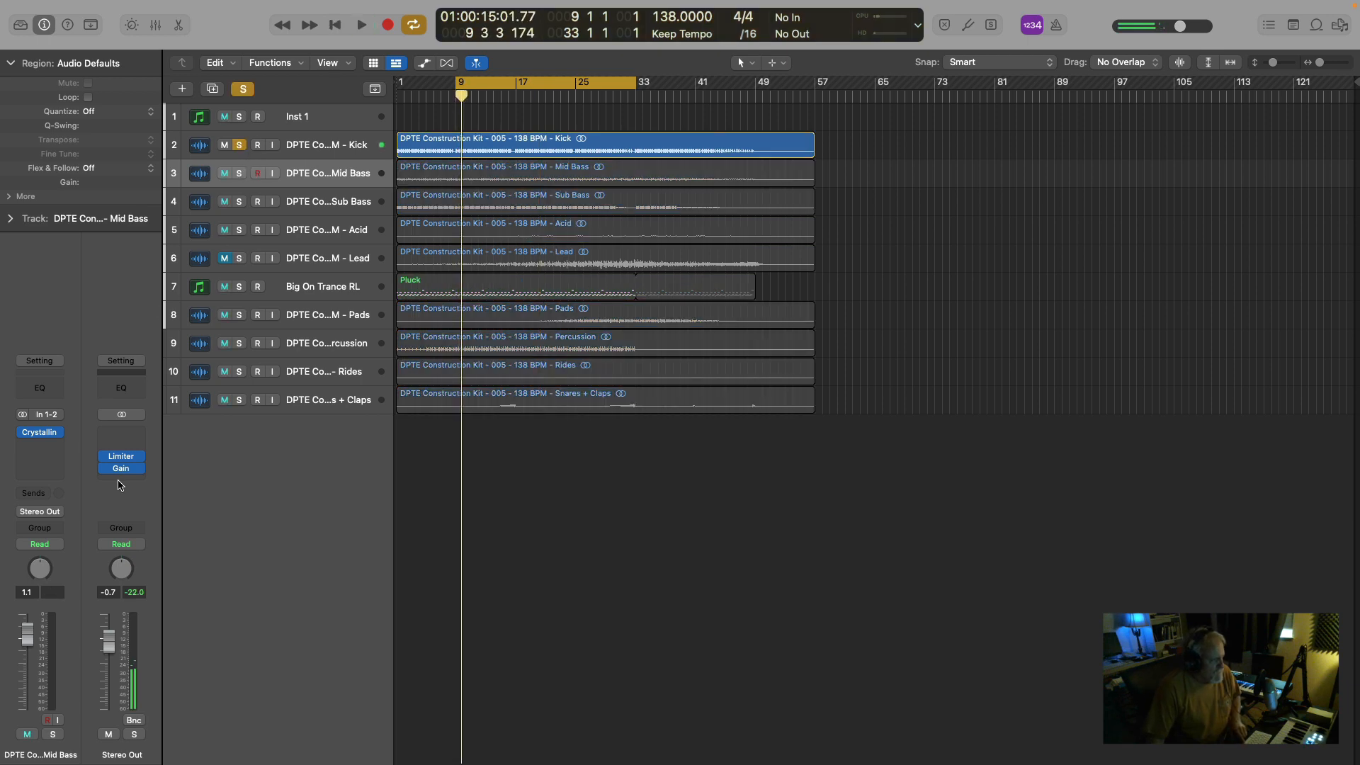
{"action": "mouse_move", "coordinate": [106, 474]}
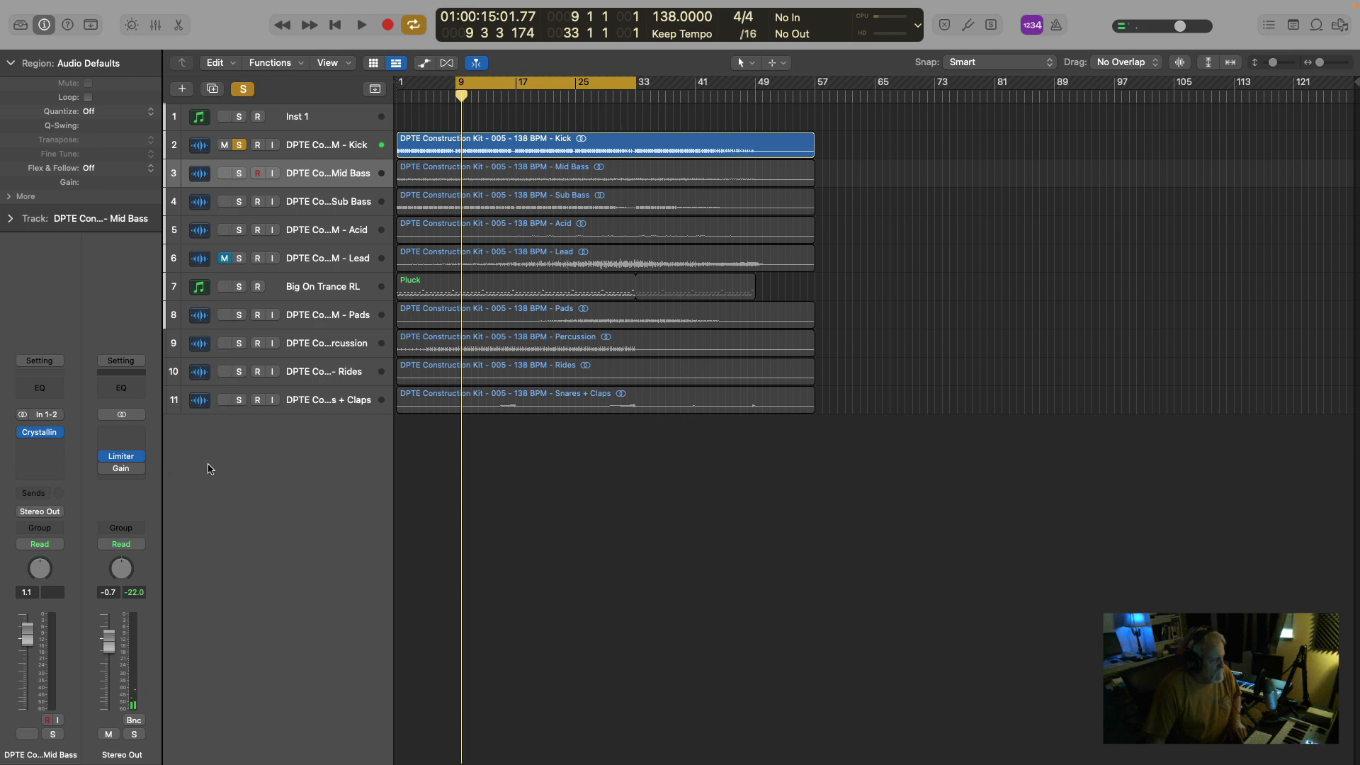
{"action": "key", "text": "space"}
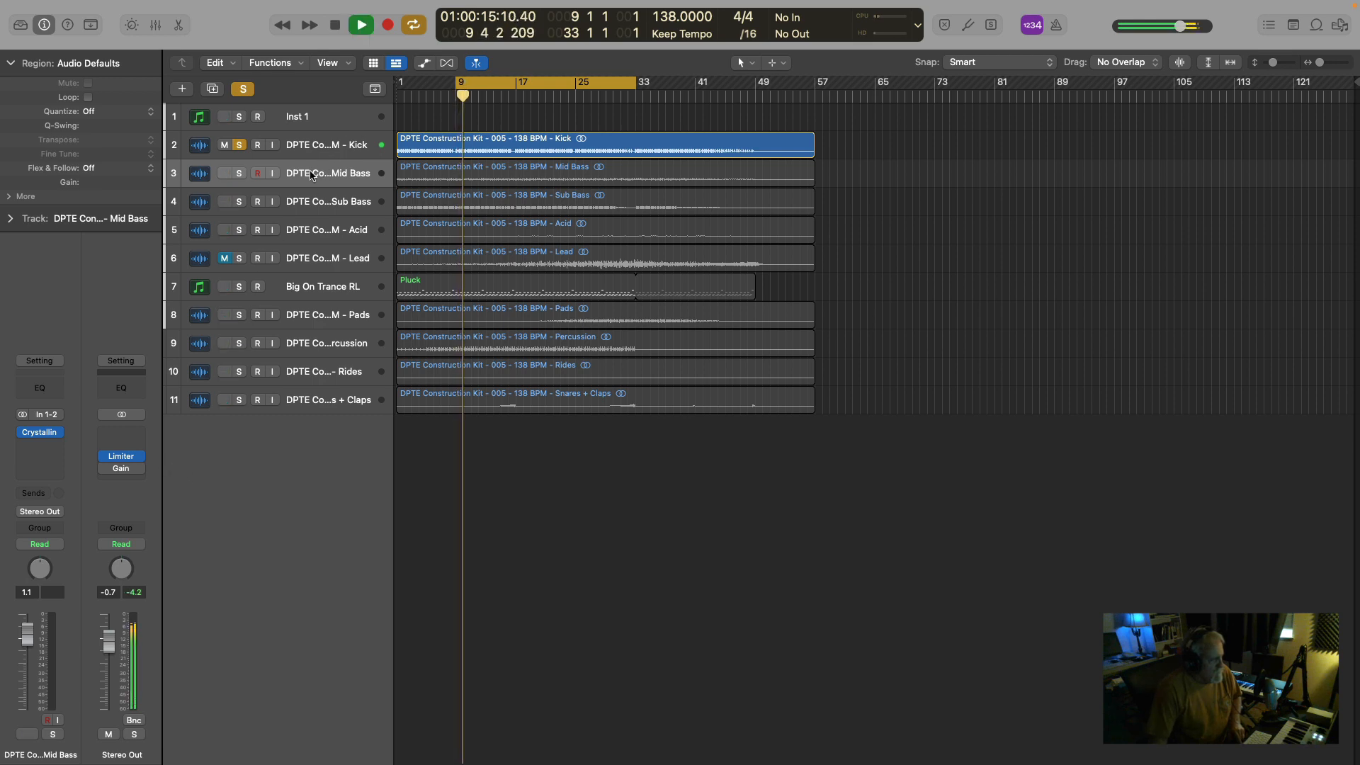
Add the Mid Bass and Sub Bass tracks to the soloed Kick, auditioning the mix with and without the Mid Bass.
{"action": "left_click", "coordinate": [240, 173]}
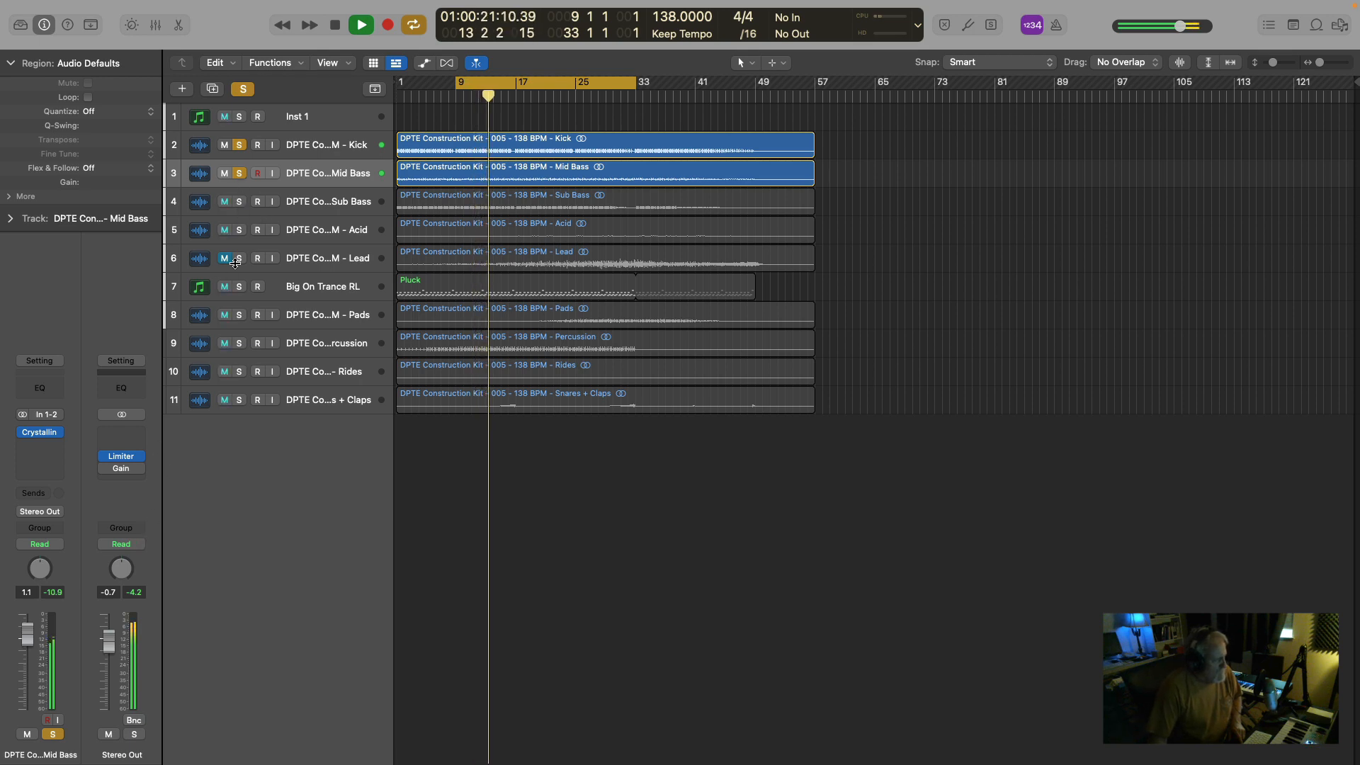
{"action": "key", "text": "space"}
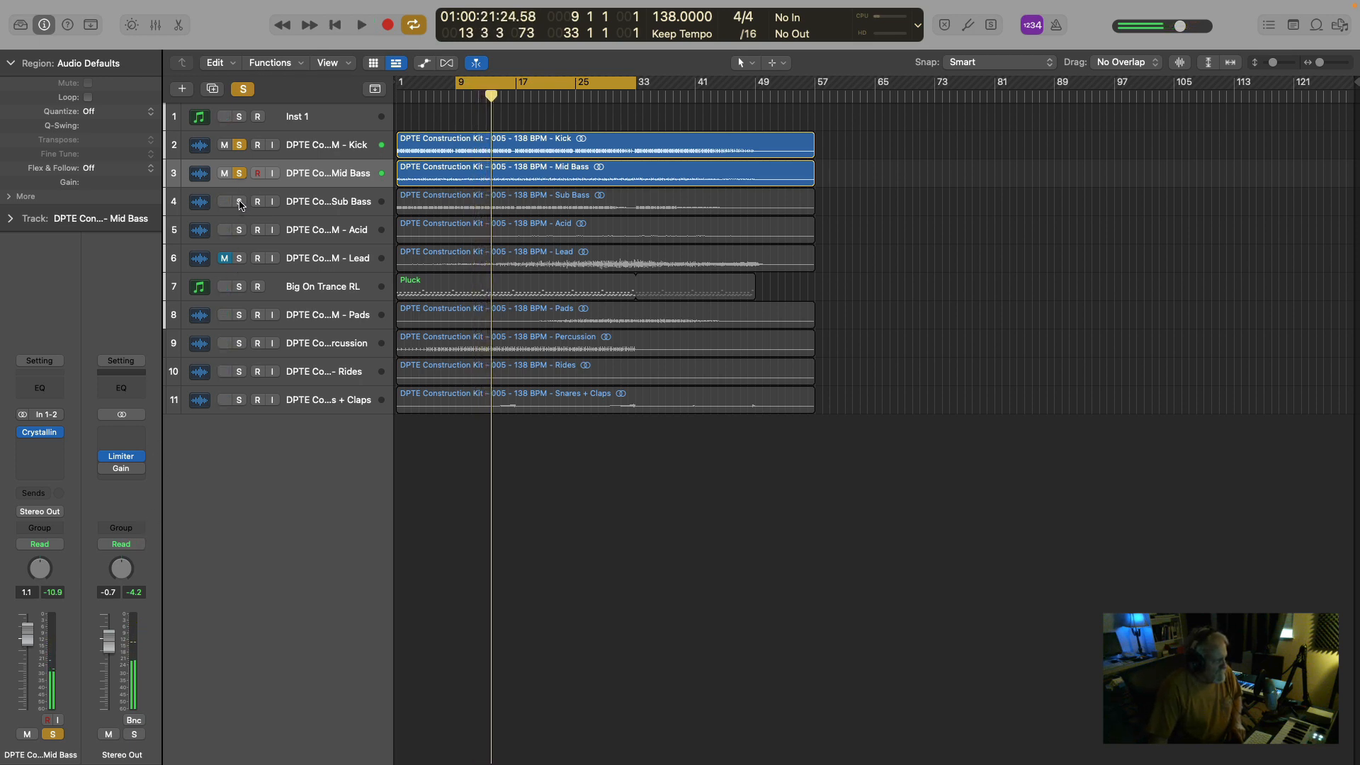
{"action": "left_click", "coordinate": [239, 202]}
{"action": "key", "text": "space"}
{"action": "left_click", "coordinate": [239, 174]}
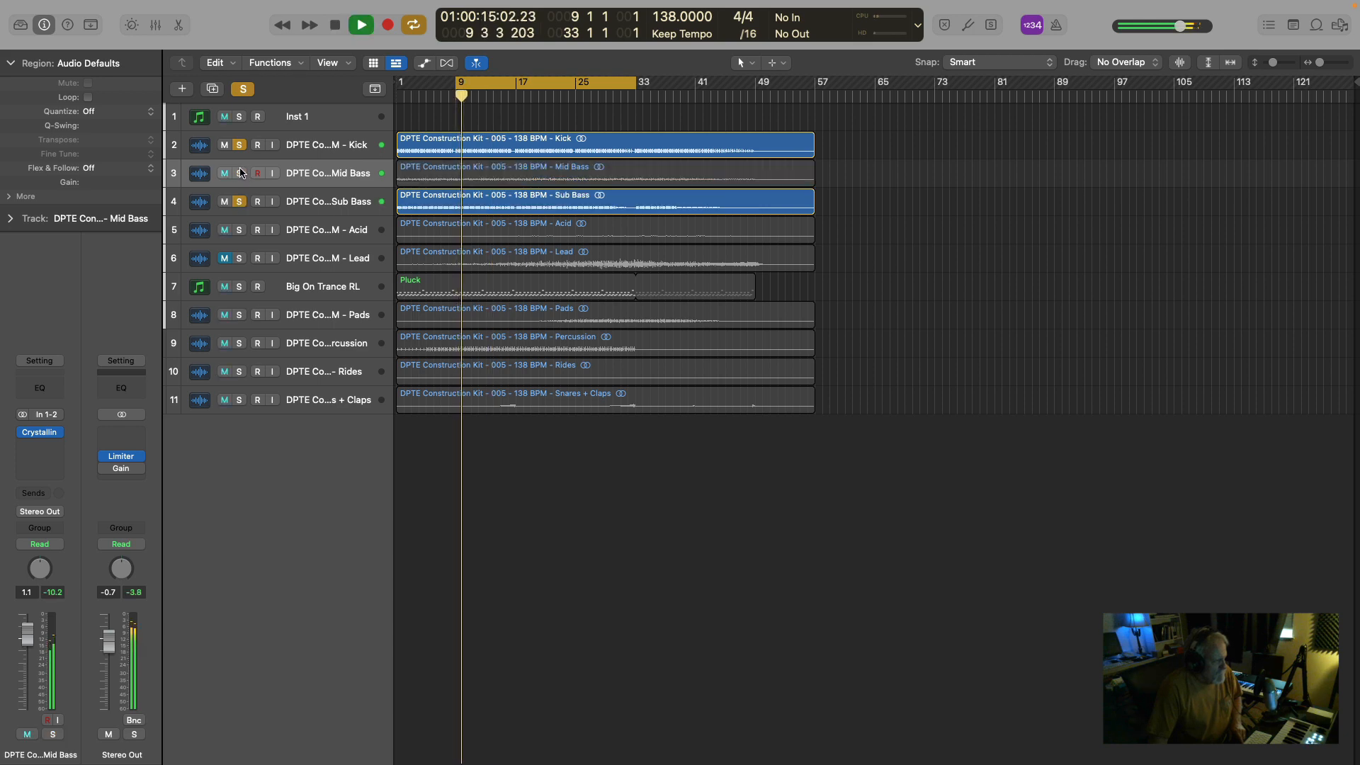
{"action": "left_click", "coordinate": [239, 174]}
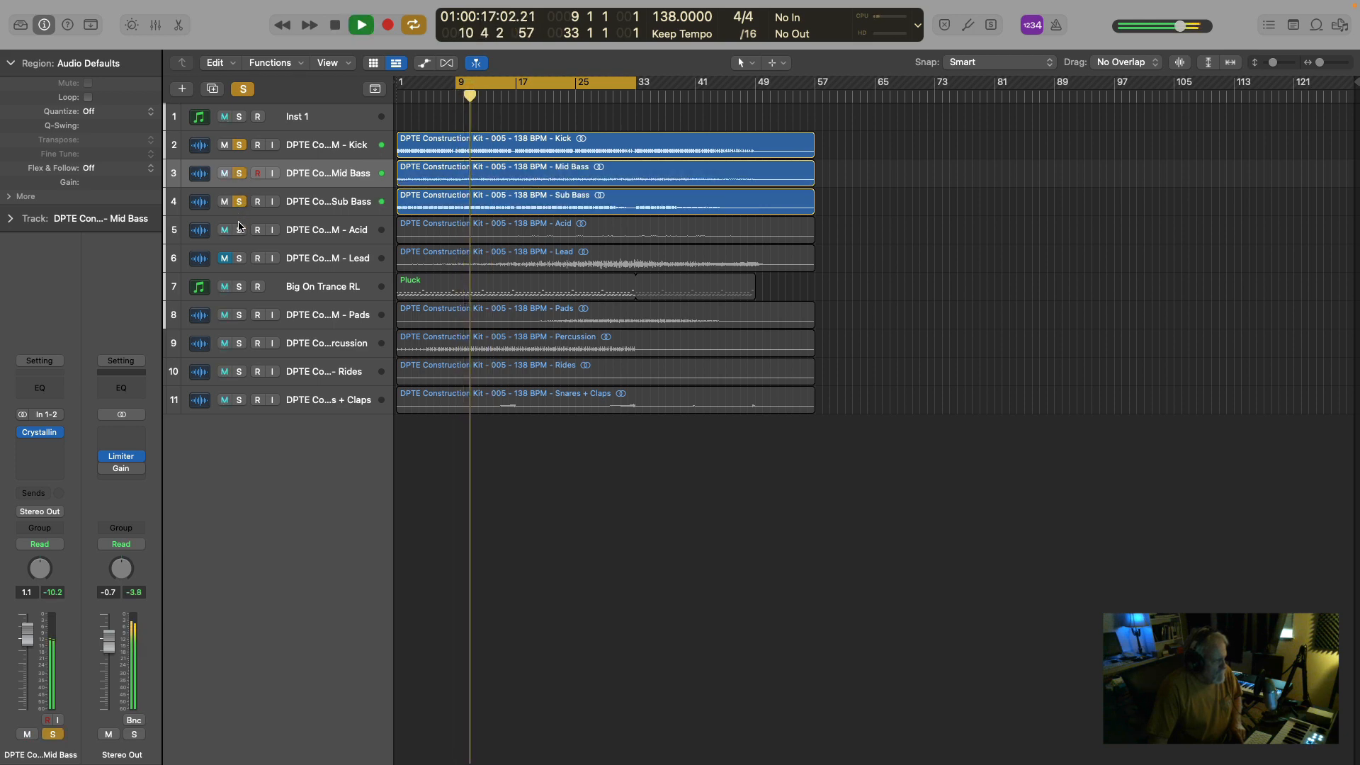
{"action": "key", "text": "space"}
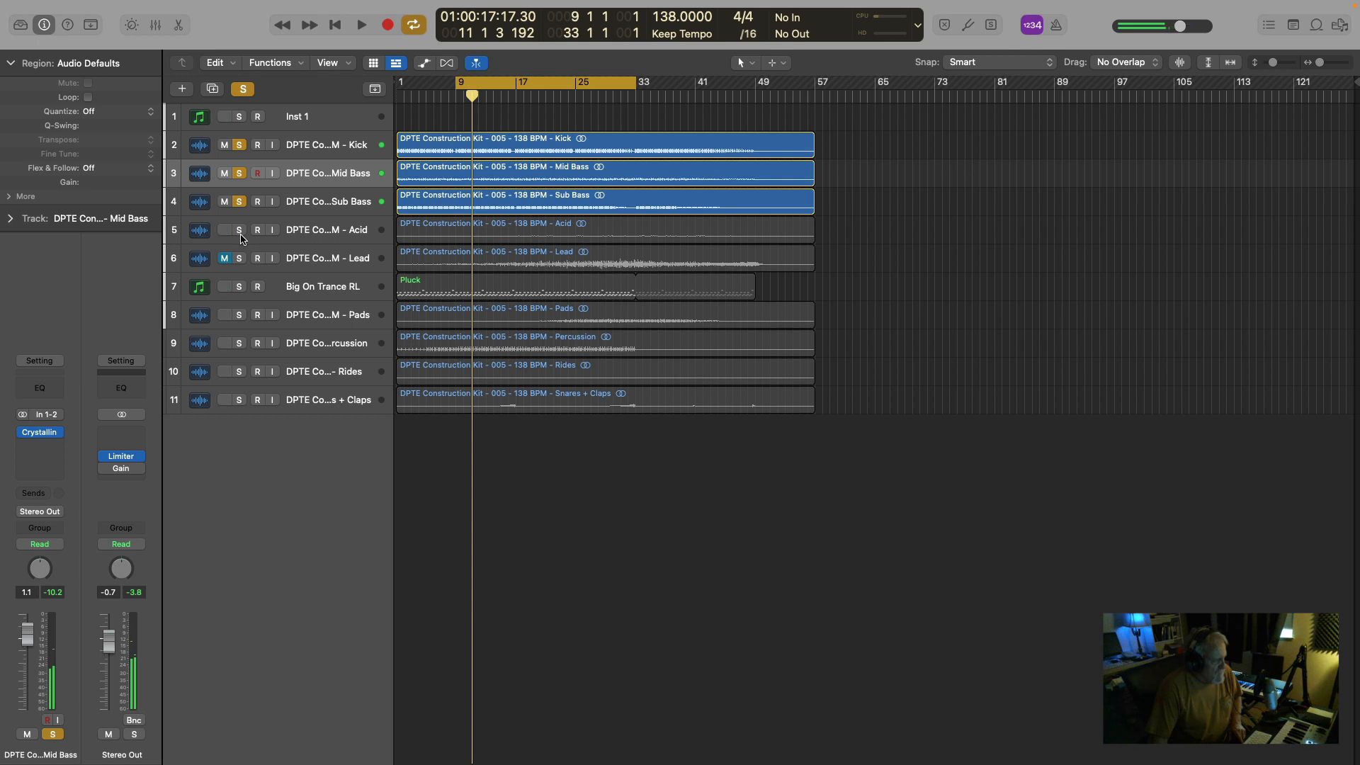
Add the Acid track to the soloed tracks and audition the mix from around bar 23.
{"action": "left_click", "coordinate": [239, 230]}
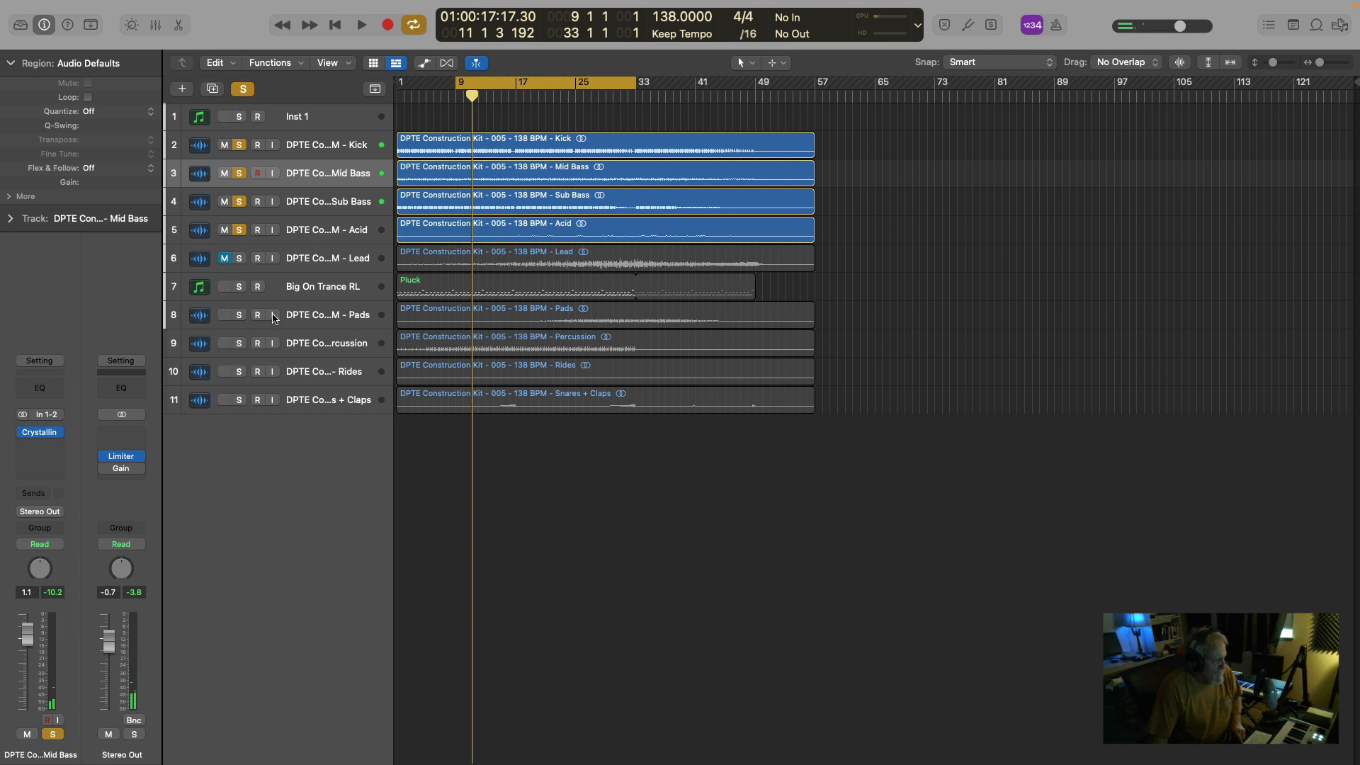
{"action": "key", "text": "space"}
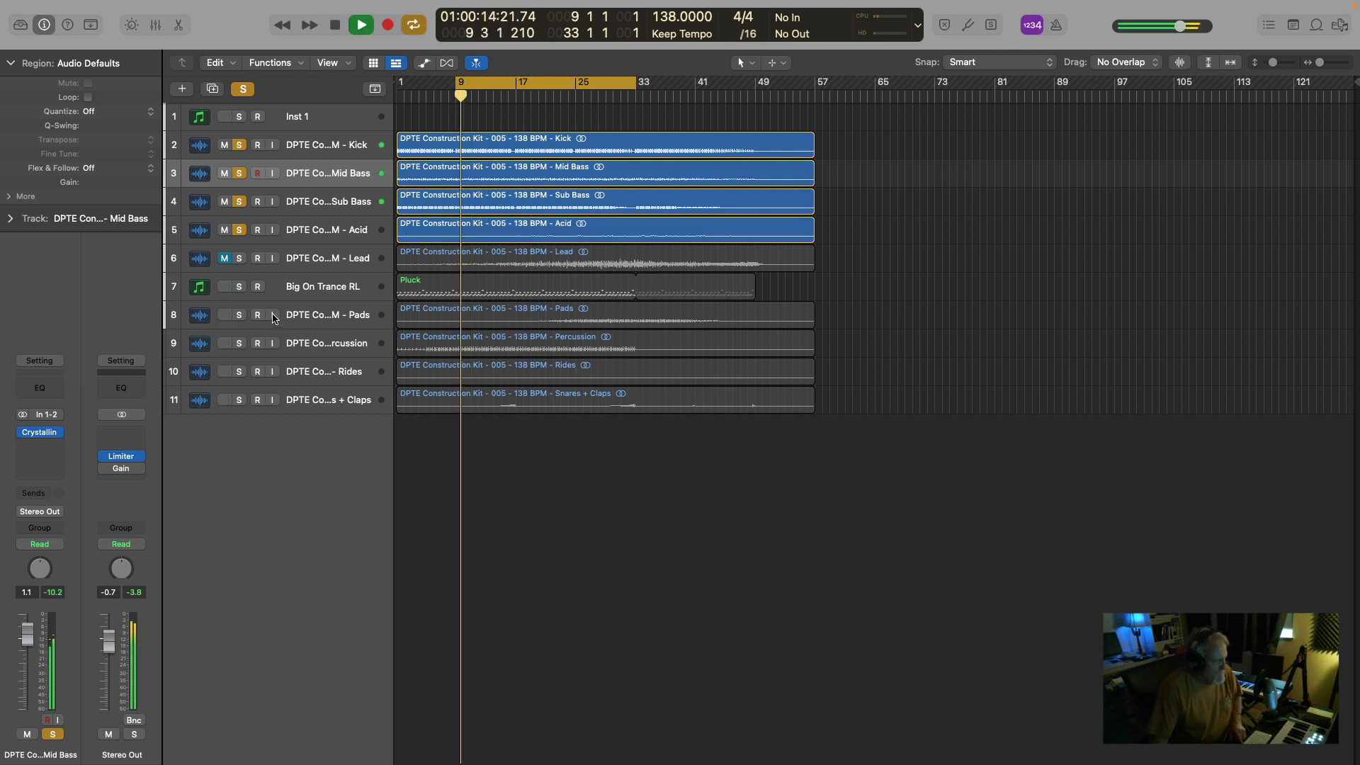
{"action": "left_click", "coordinate": [560, 98]}
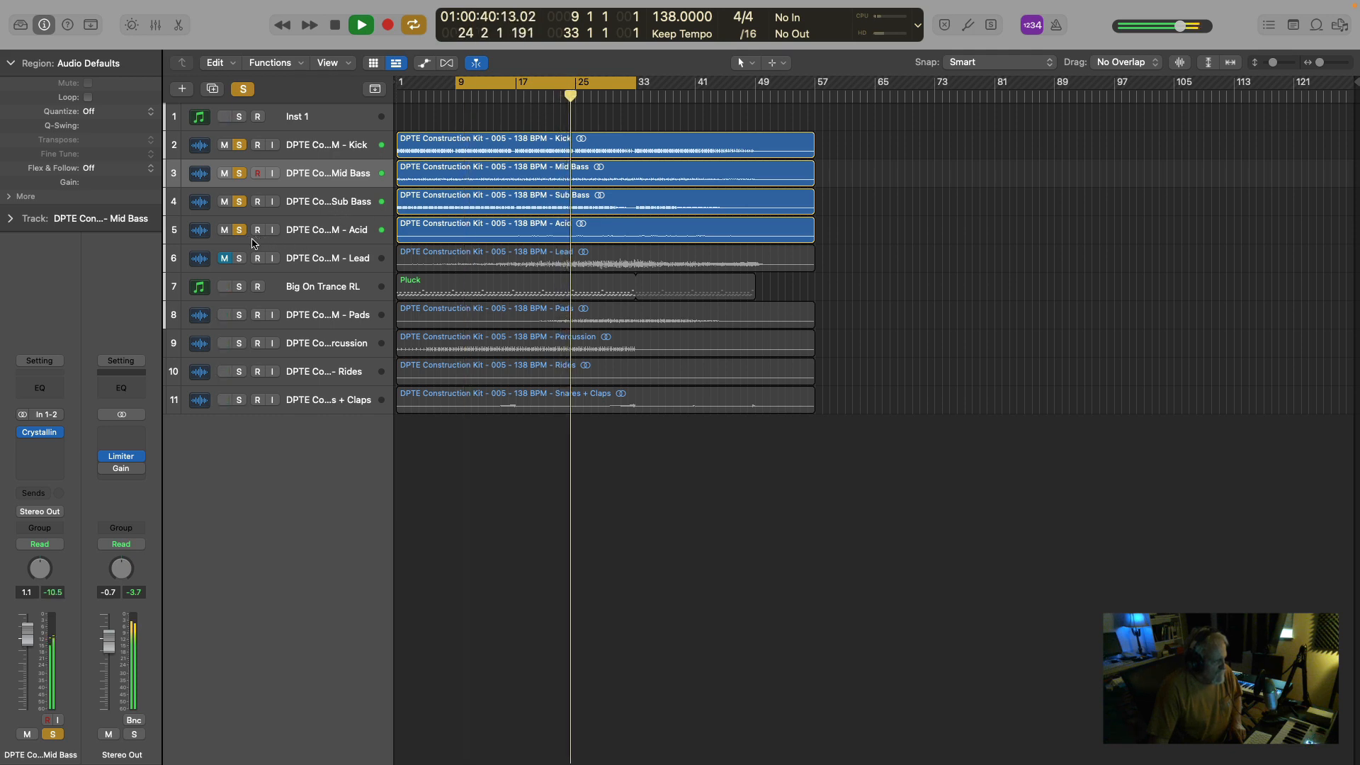
{"action": "key", "text": "space"}
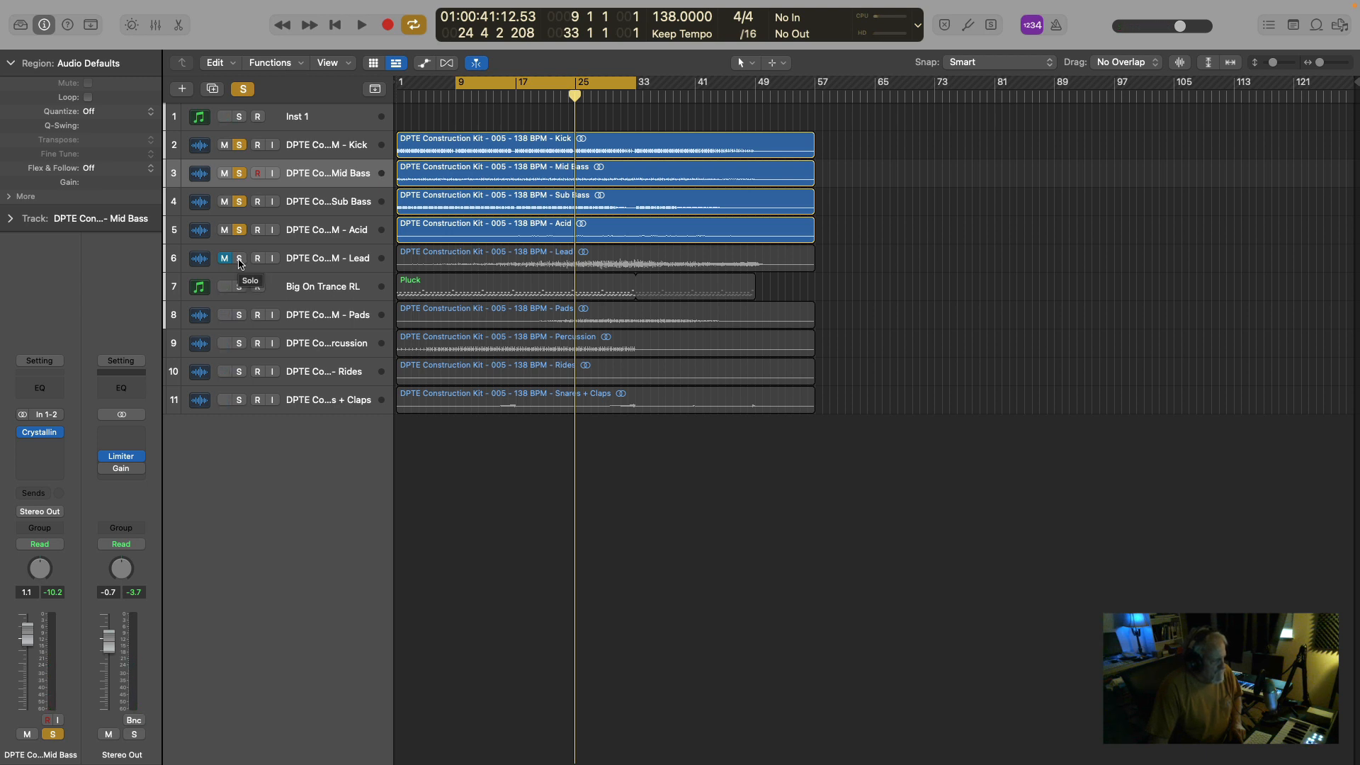
Audition the Lead track with the soloed tracks from around bar 25, and remove it from the solo.
{"action": "left_click", "coordinate": [240, 258]}
{"action": "key", "text": "space"}
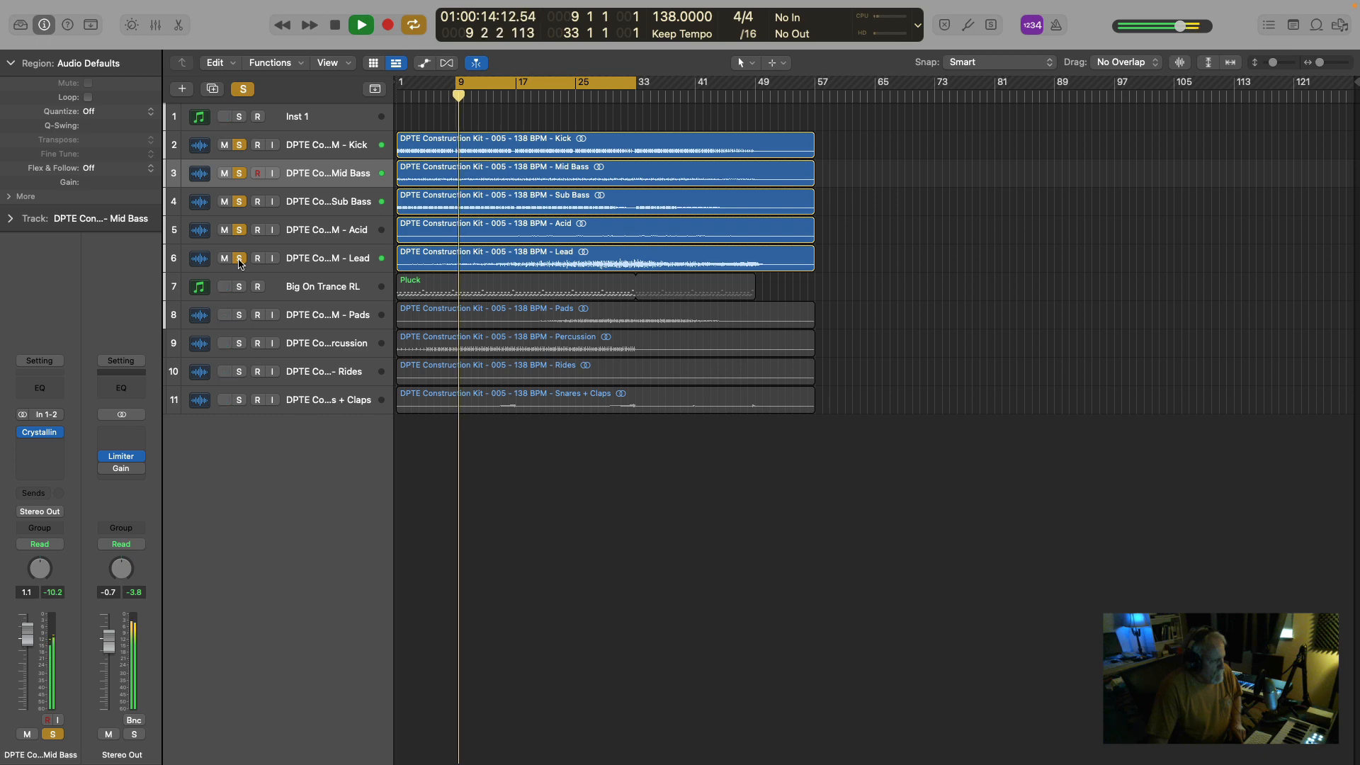
{"action": "left_click", "coordinate": [575, 96]}
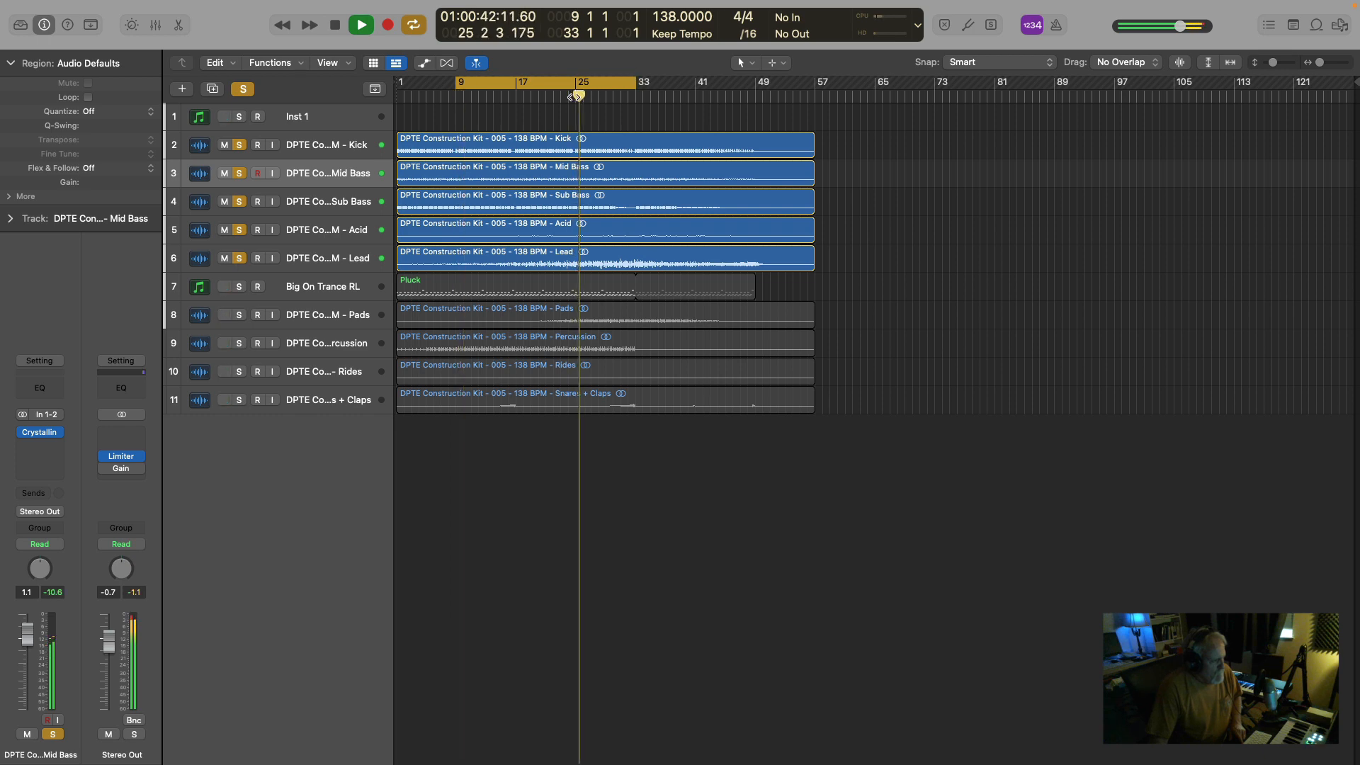
{"action": "left_click", "coordinate": [239, 259]}
{"action": "key", "text": "space"}
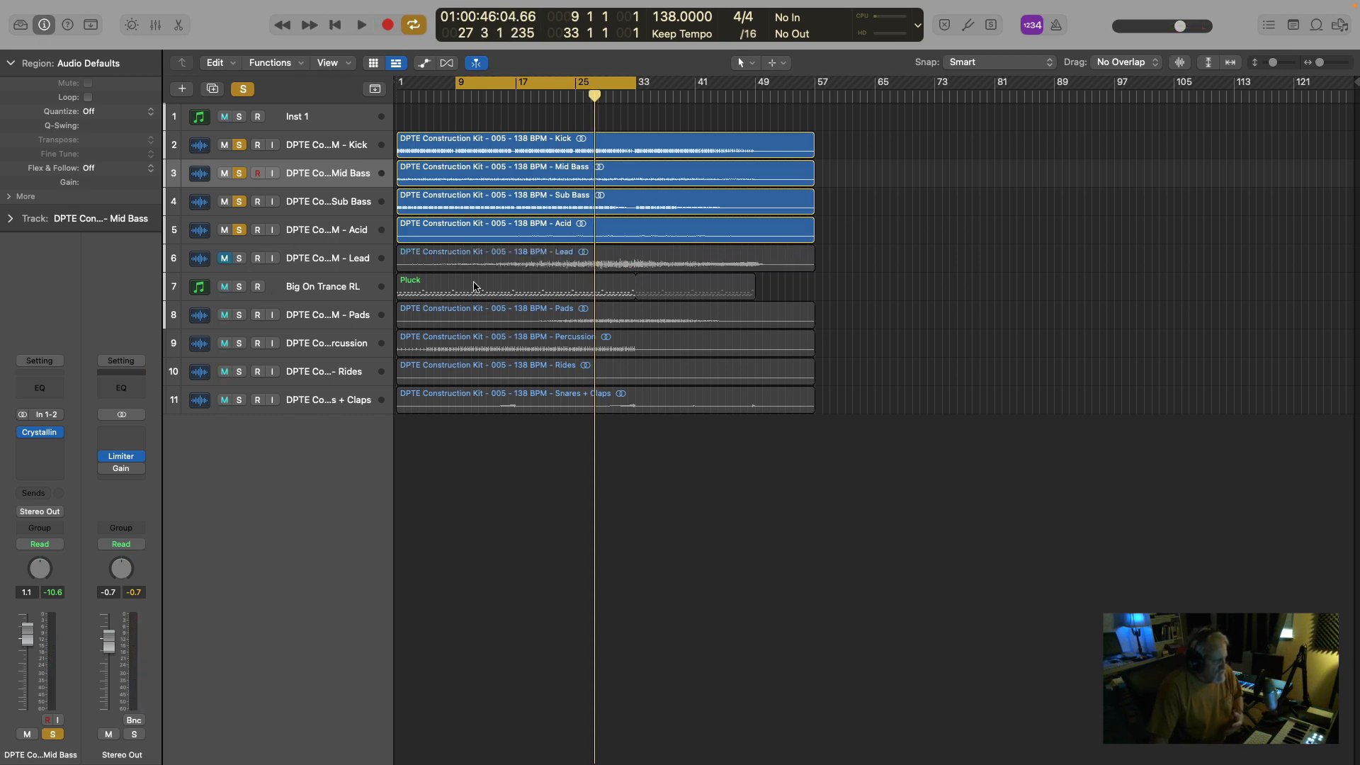
Add the Big On Trance RL track to the solo, open its DUNE 3 synth, and audition the pluck.
{"action": "left_click", "coordinate": [240, 286]}
{"action": "left_click", "coordinate": [331, 287]}
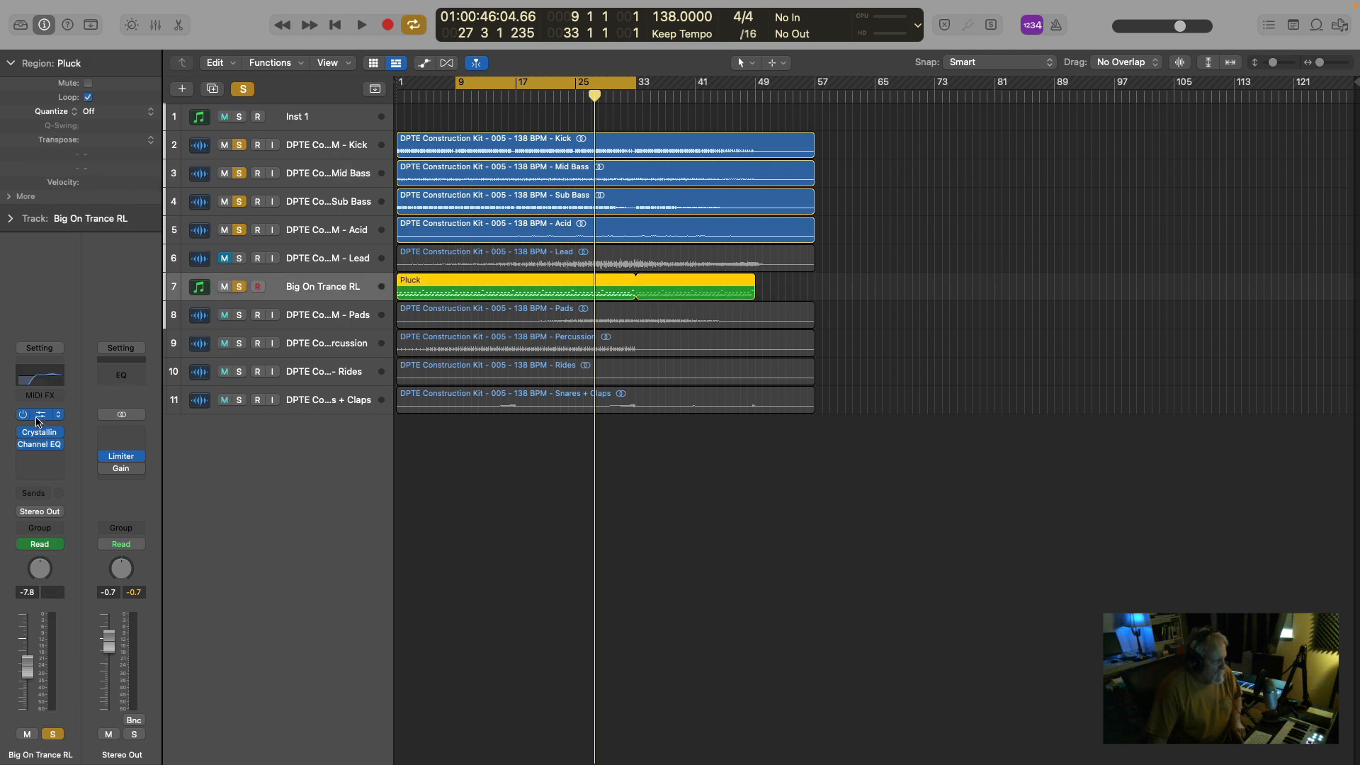
{"action": "left_click", "coordinate": [39, 418]}
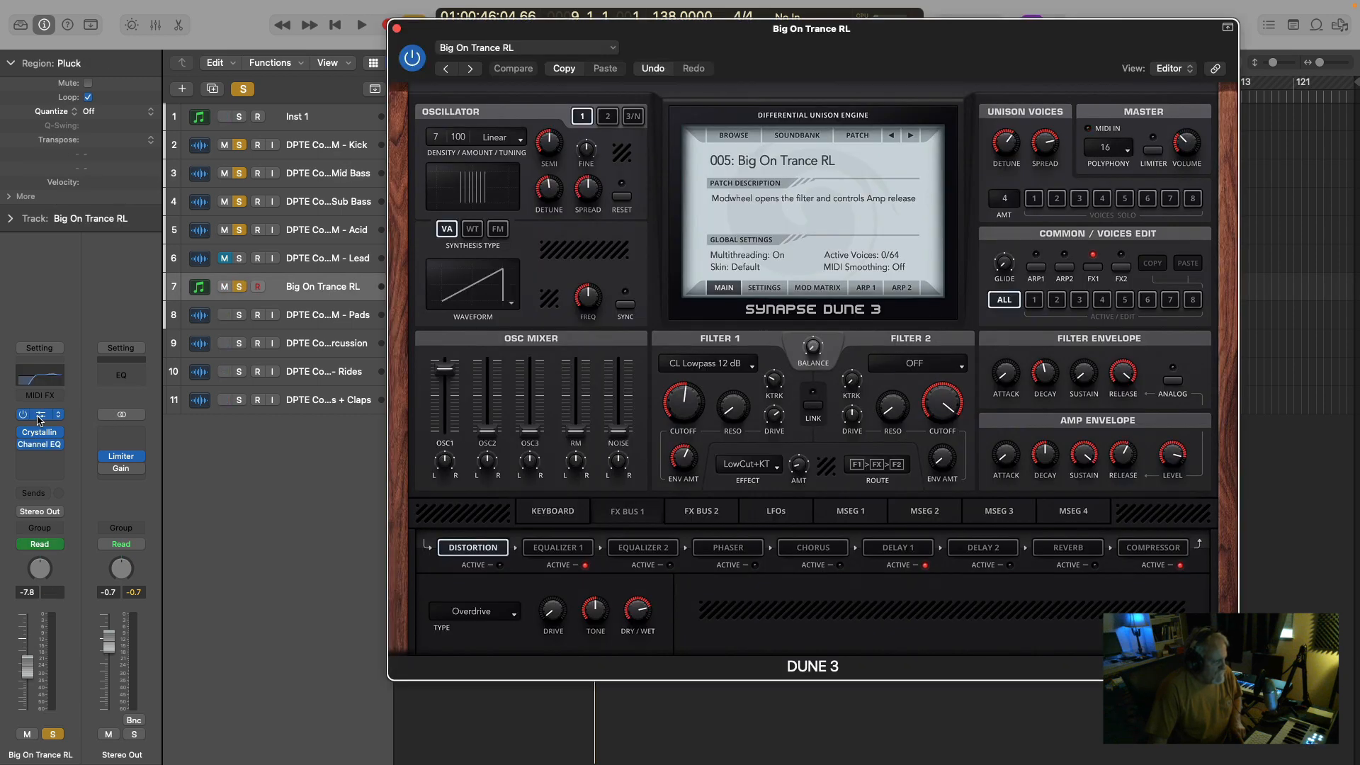
{"action": "key", "text": "space"}
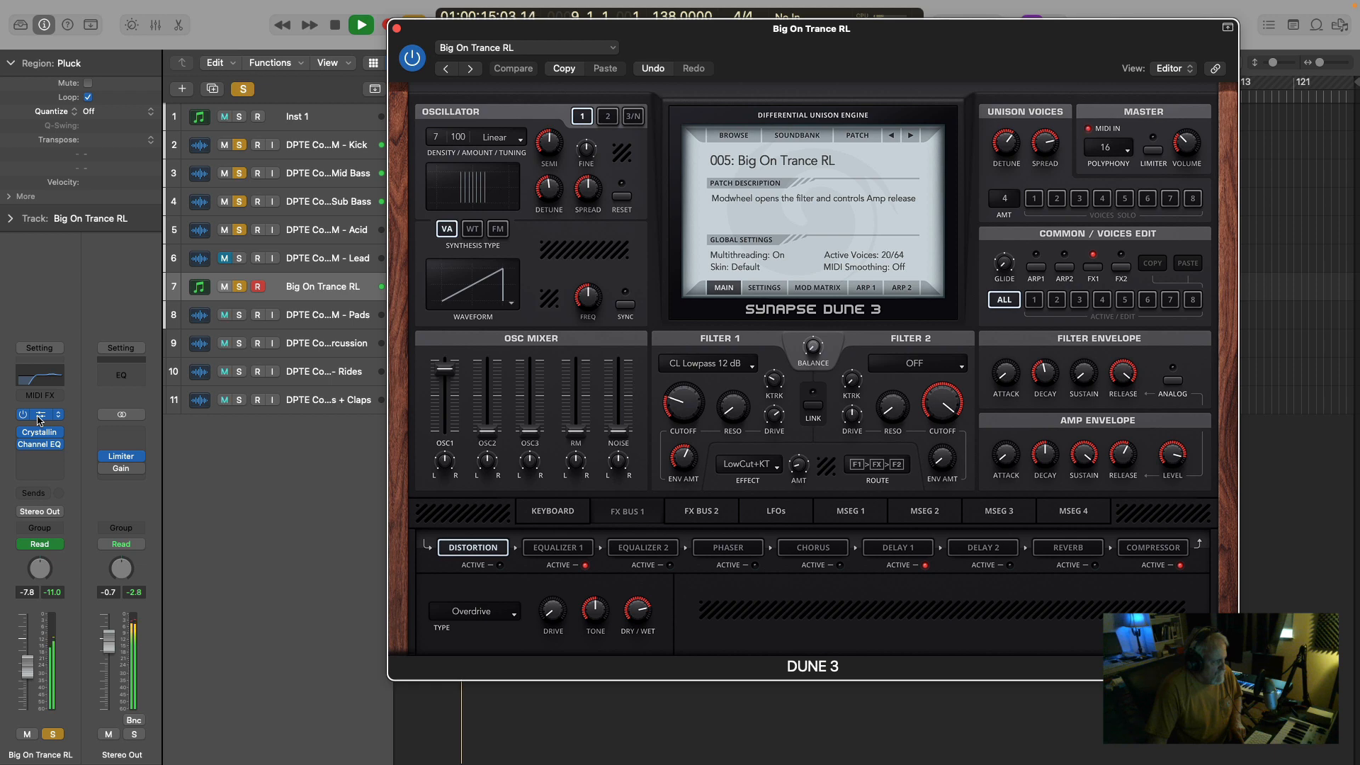
{"action": "key", "text": "space"}
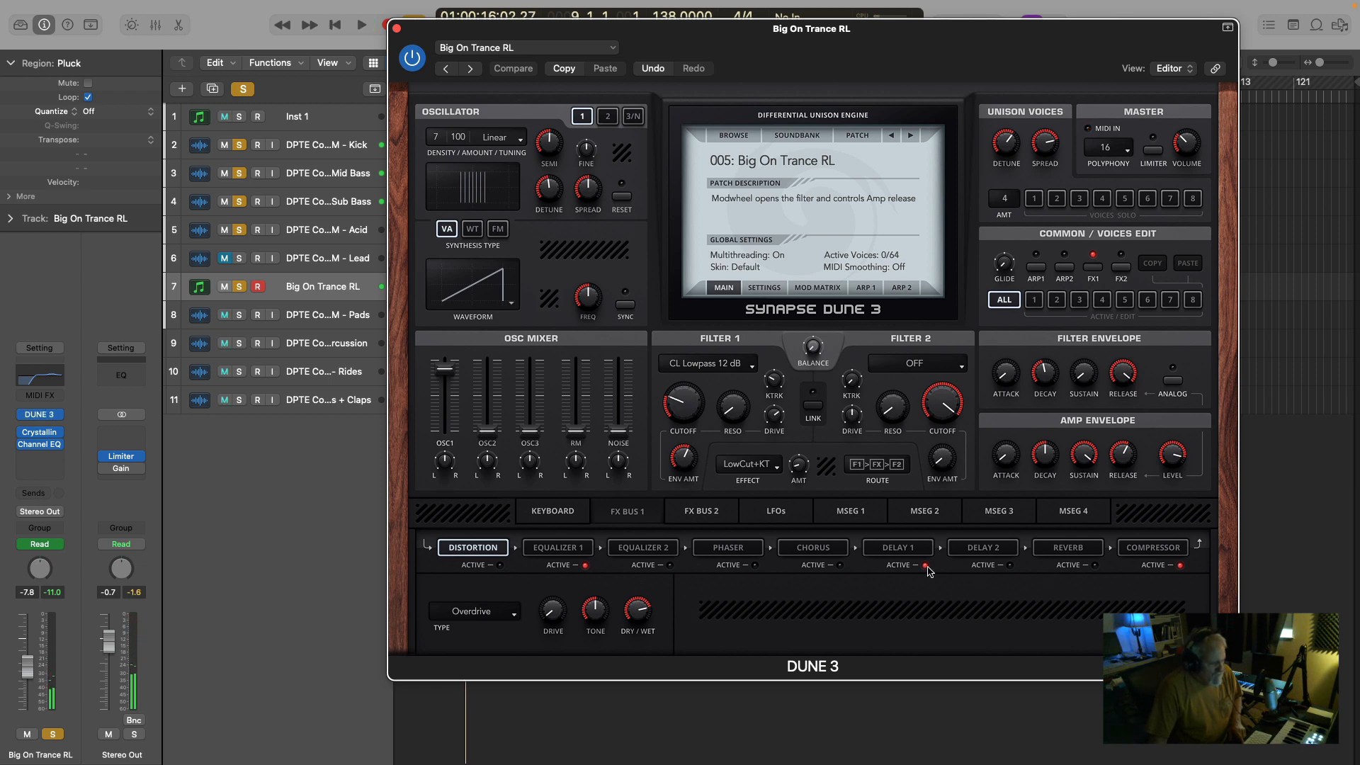
Compare the pluck with DUNE 3's Delay 1 switched off and back on, and close the synth window.
{"action": "key", "text": "space"}
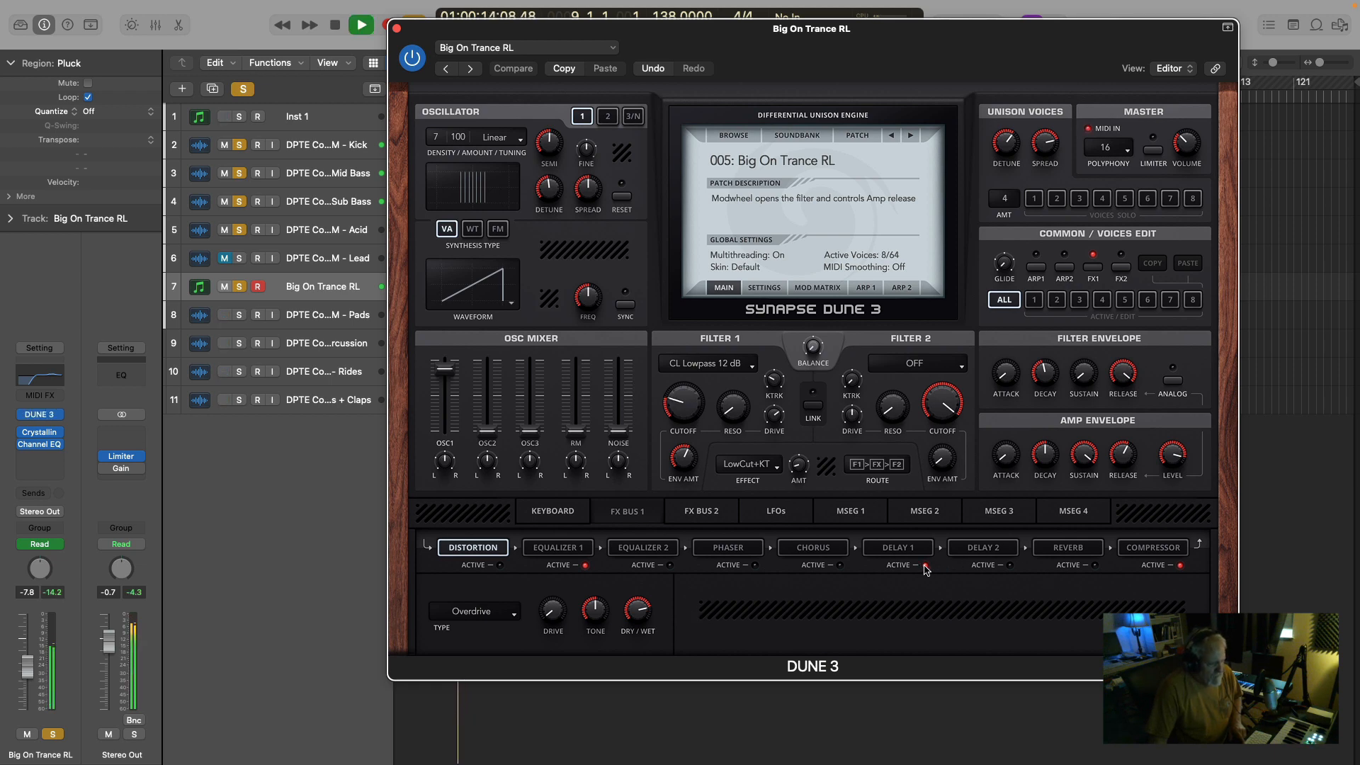
{"action": "key", "text": "space"}
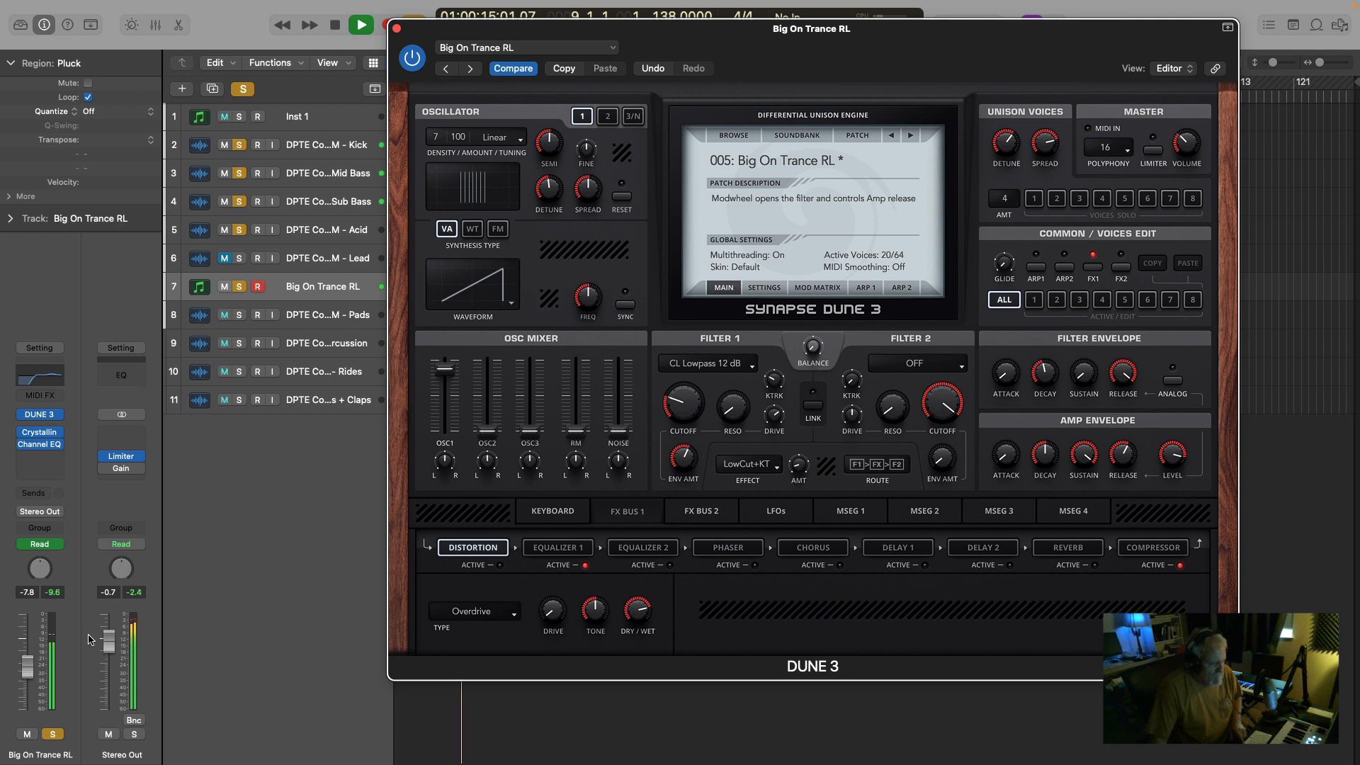
{"action": "key", "text": "space"}
{"action": "key", "text": "space"}
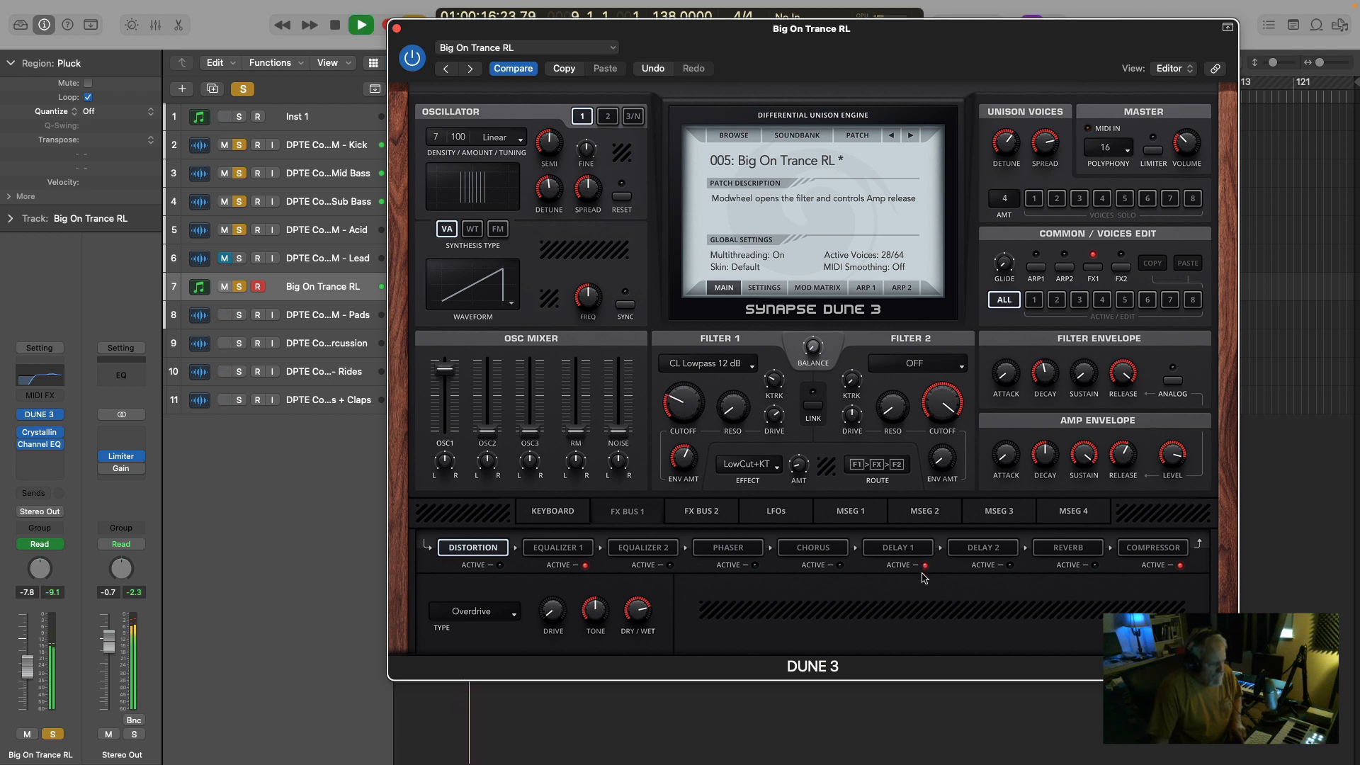
{"action": "key", "text": "space"}
{"action": "left_click", "coordinate": [397, 29]}
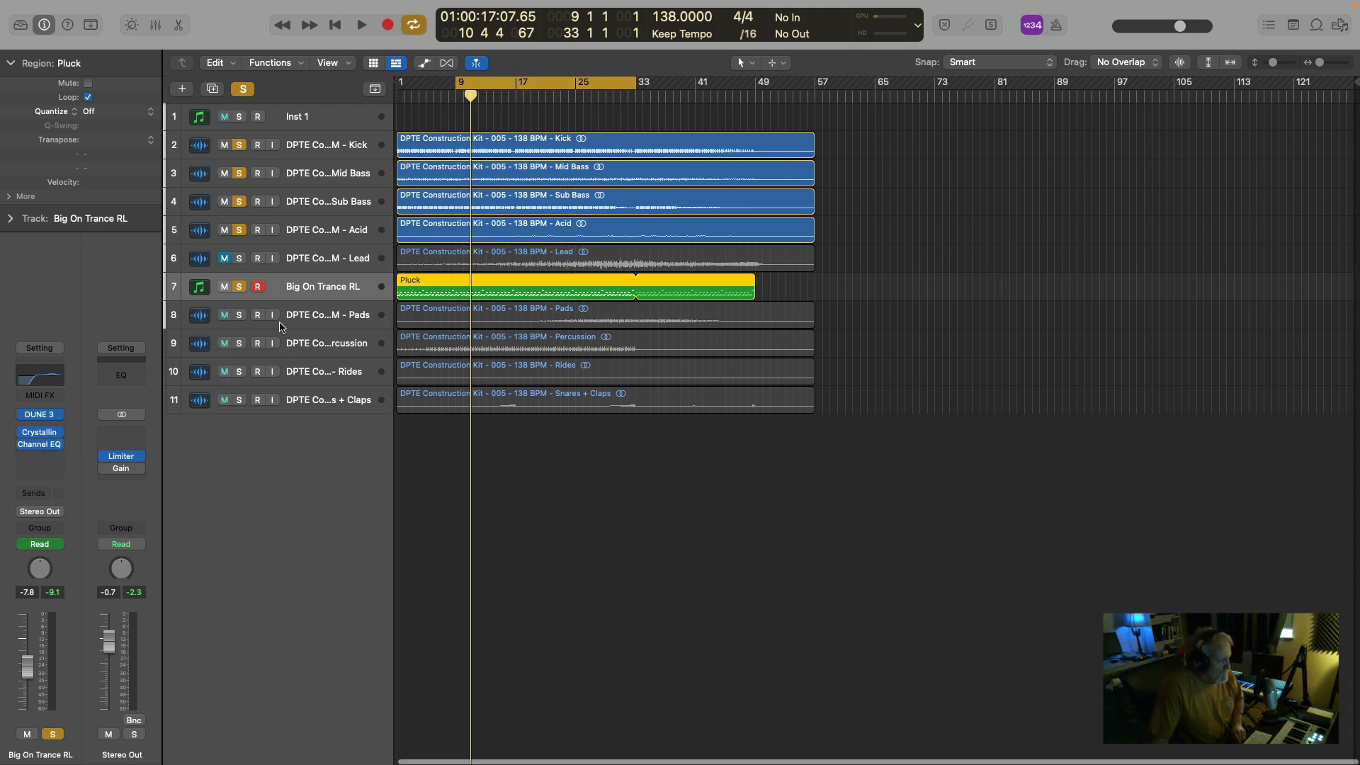
Add the Pads track to the soloed tracks and play the mix from around bar 22.
{"action": "key", "text": "space"}
{"action": "key", "text": "space"}
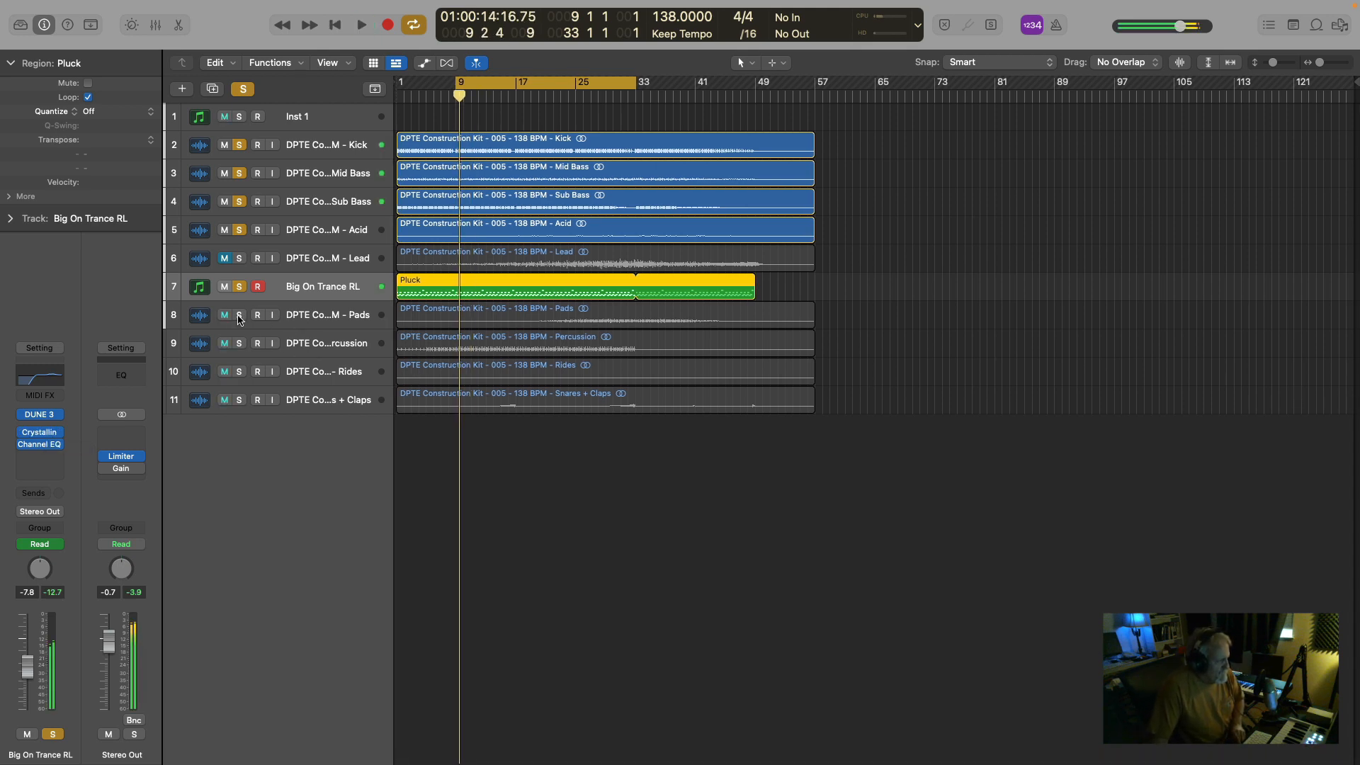
{"action": "left_click", "coordinate": [239, 316]}
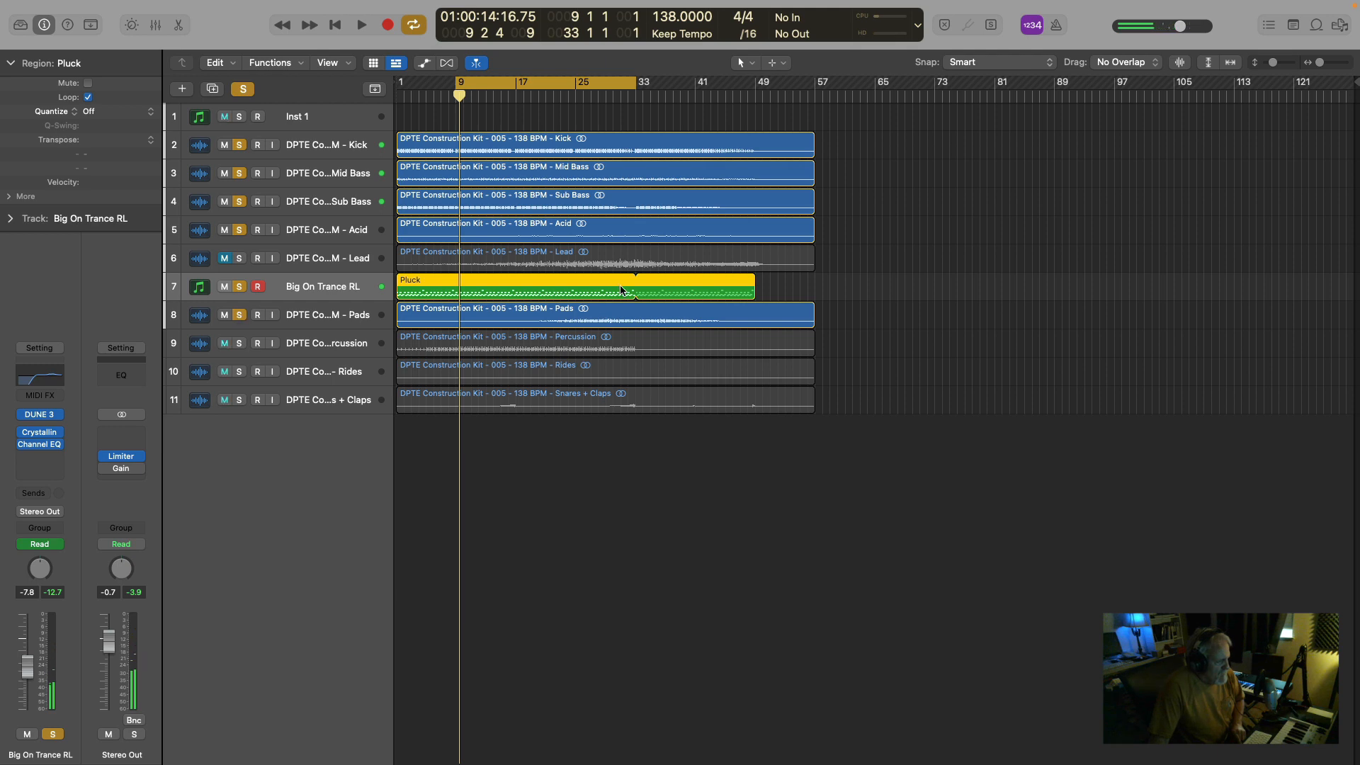
{"action": "key", "text": "space"}
{"action": "left_click", "coordinate": [556, 95]}
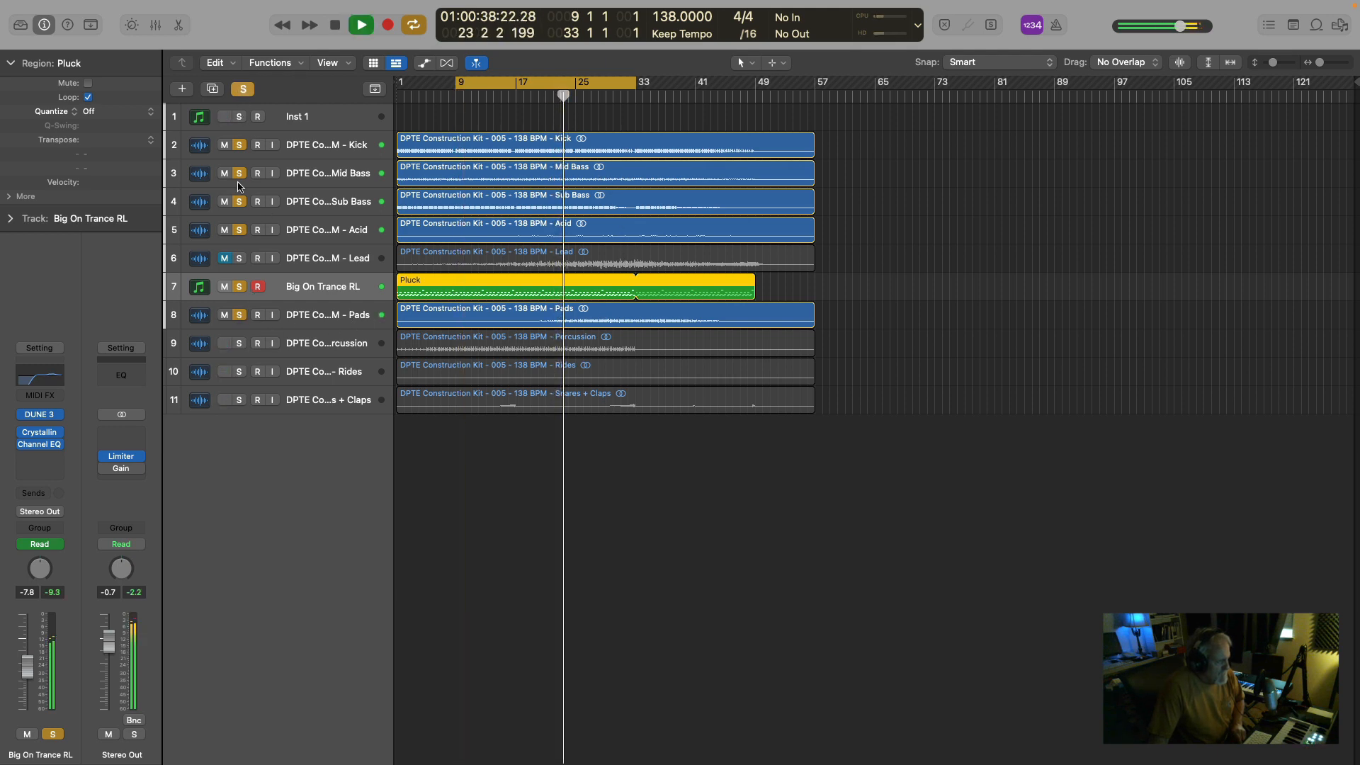
Clear all solos and audition the Pads track on its own.
{"action": "left_click", "coordinate": [242, 89]}
{"action": "left_click", "coordinate": [239, 316]}
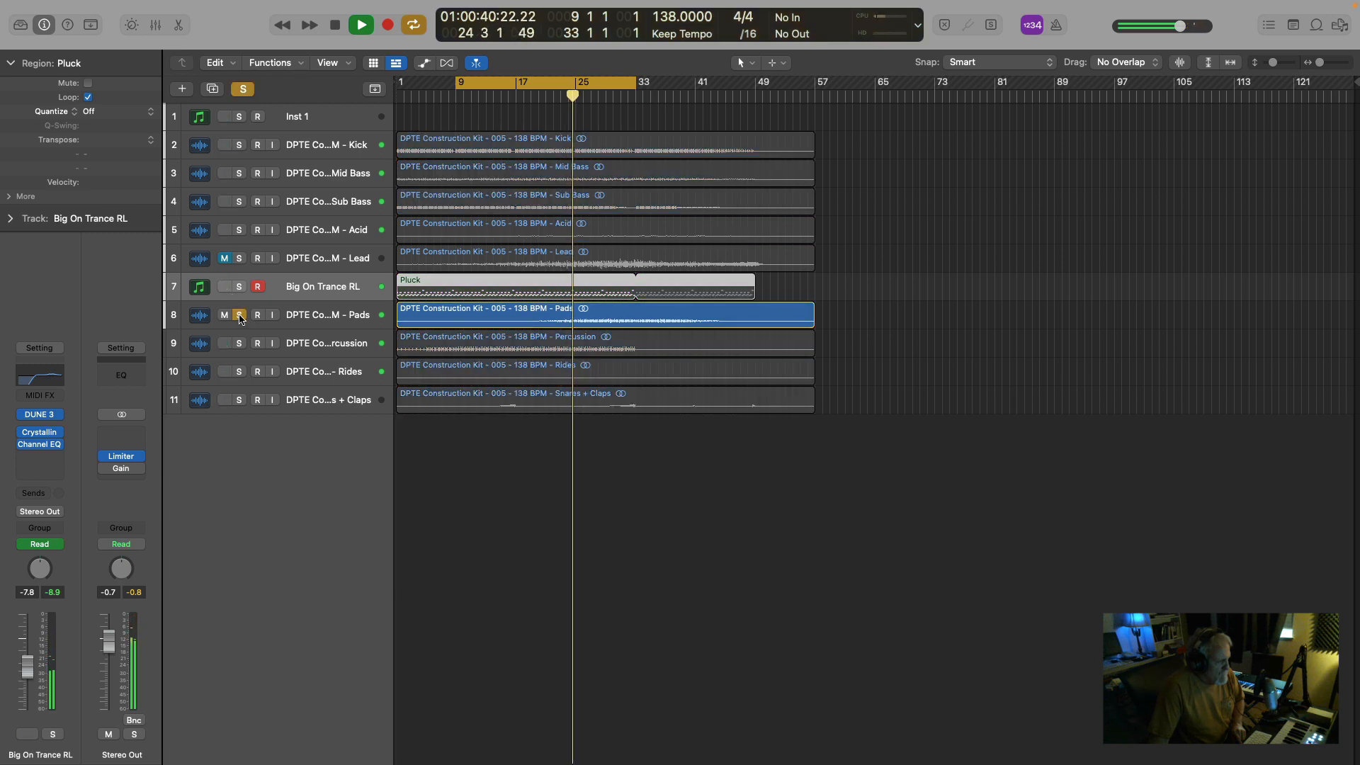
{"action": "key", "text": "space"}
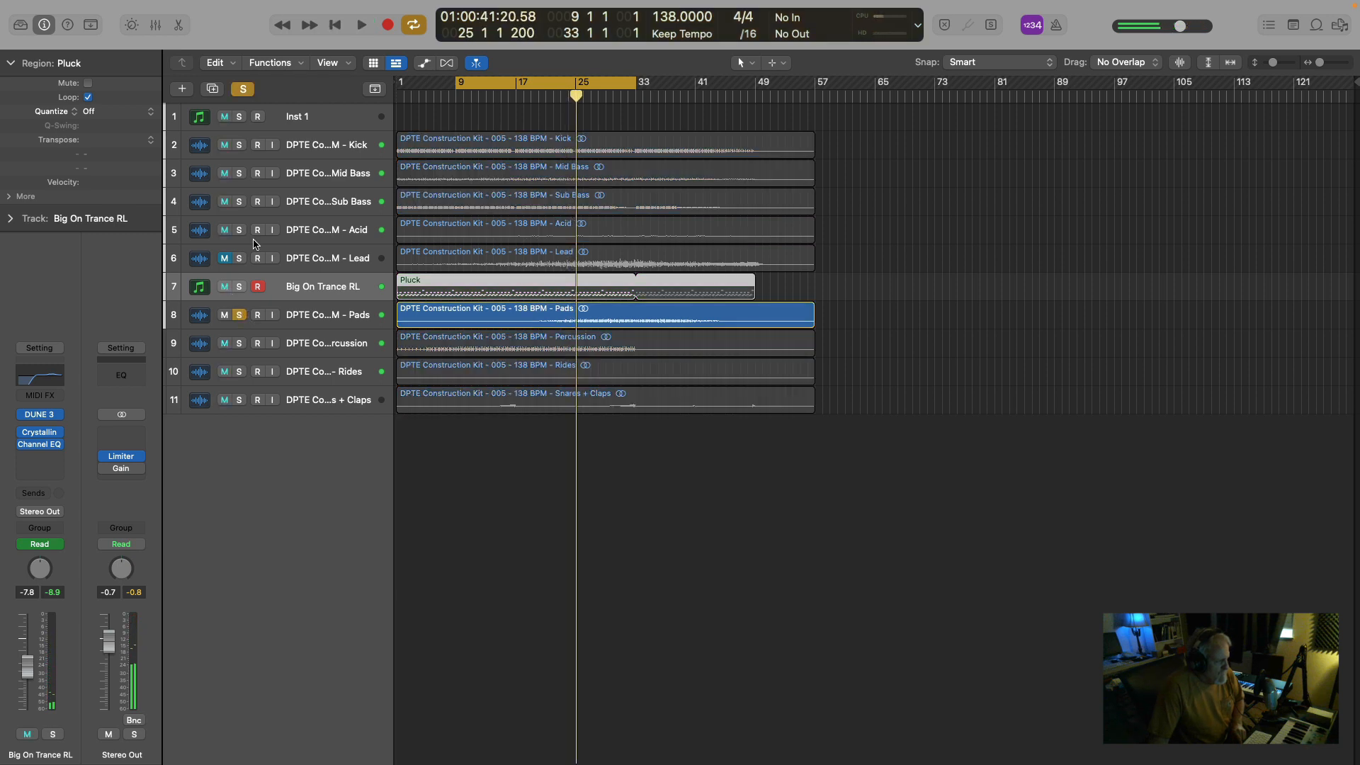
Clear the Pads solo and solo tracks 1 through 8, from Inst 1 to Pads.
{"action": "left_click", "coordinate": [247, 90]}
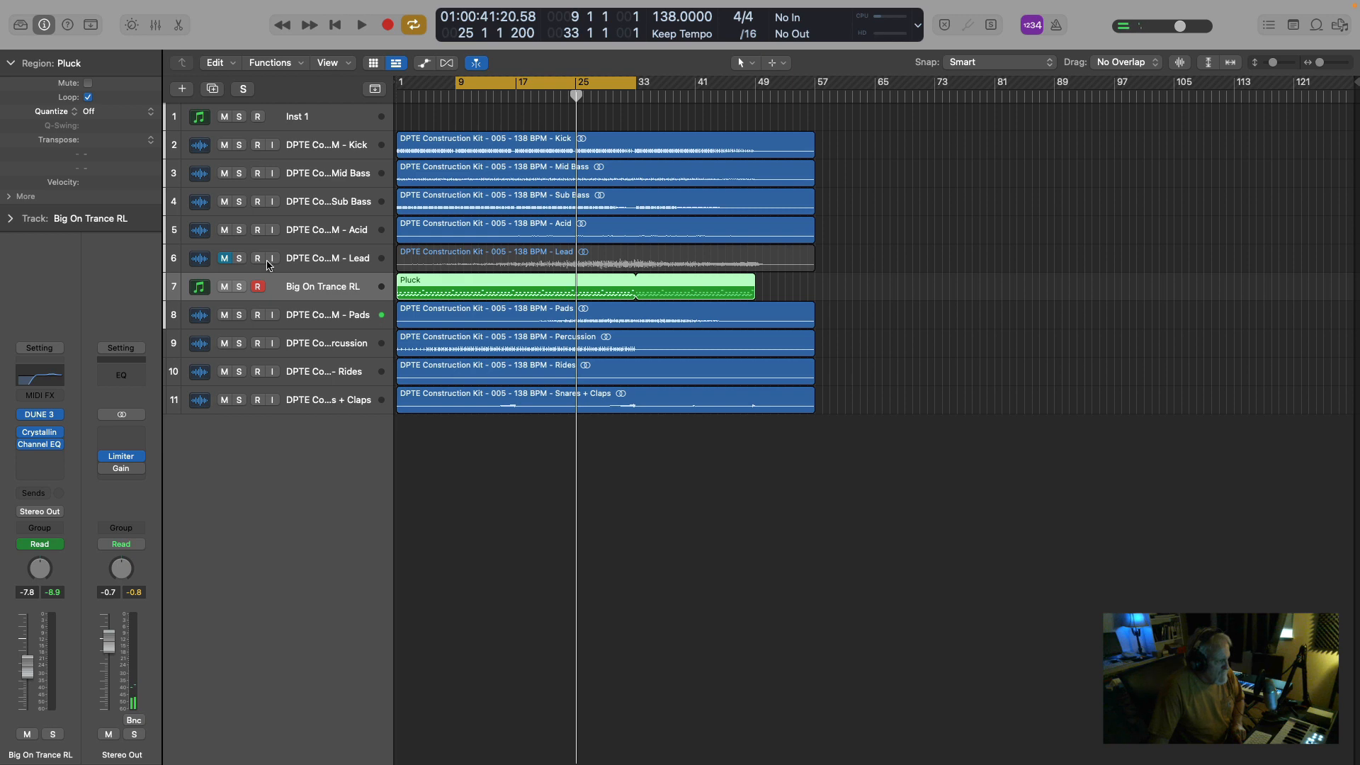
{"action": "left_click_drag", "start_coordinate": [237, 119], "coordinate": [237, 330]}
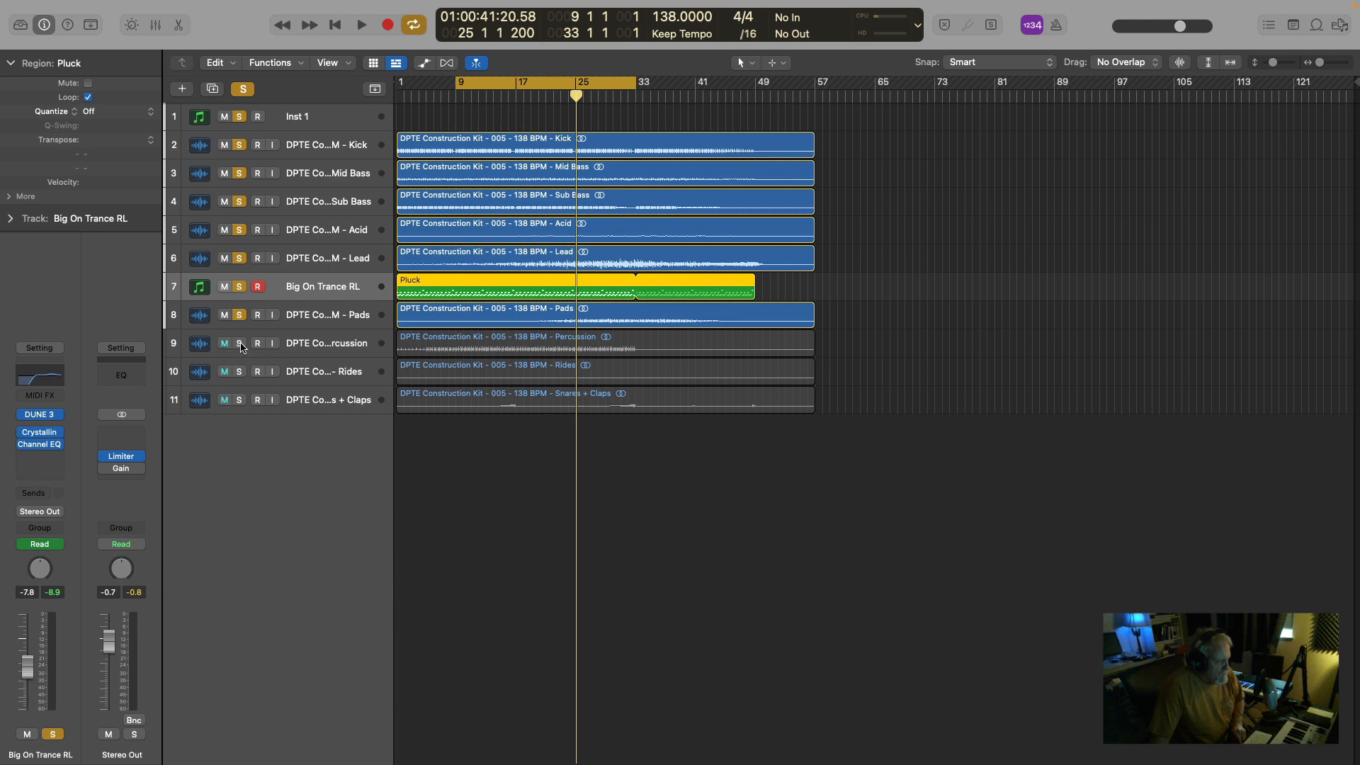
Add the Percussion track to the soloed tracks and play the mix from bar 9.
{"action": "left_click", "coordinate": [239, 343]}
{"action": "key", "text": "space"}
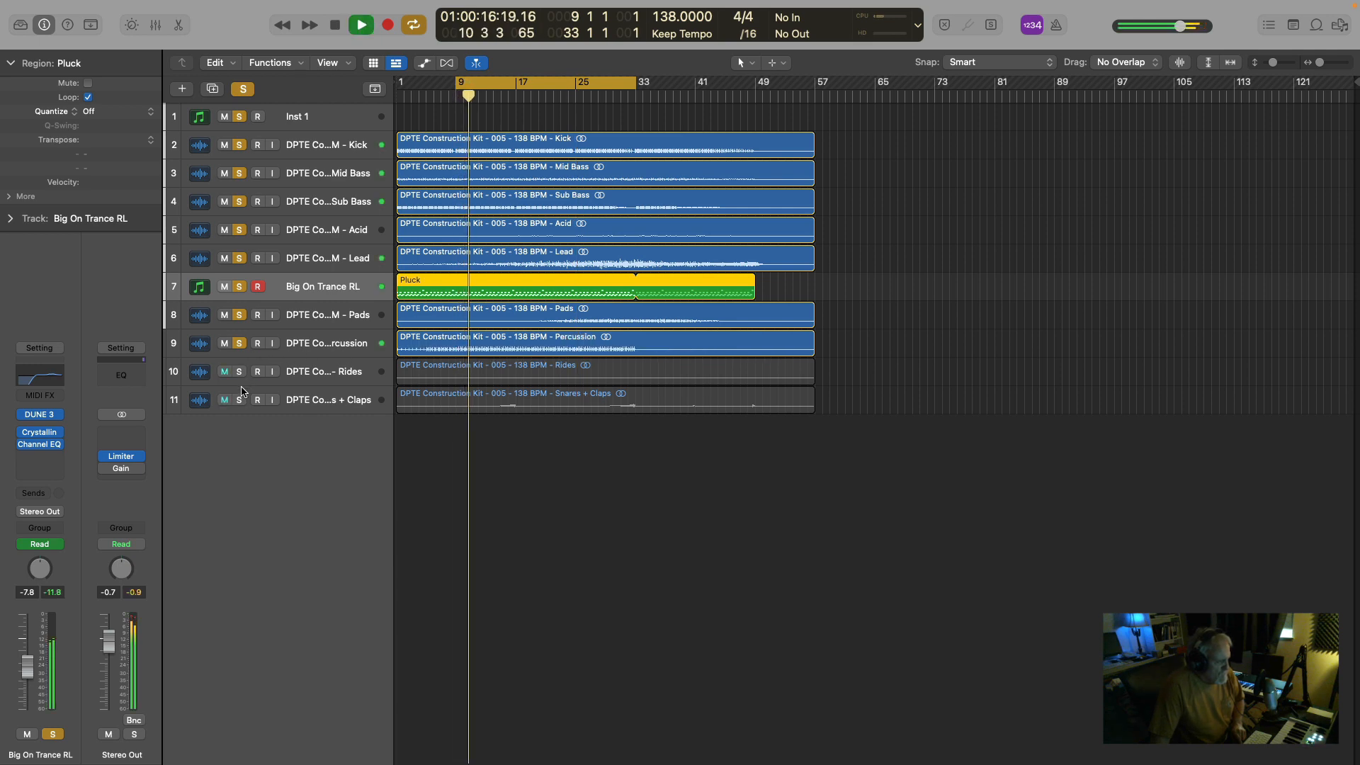
{"action": "key", "text": "space"}
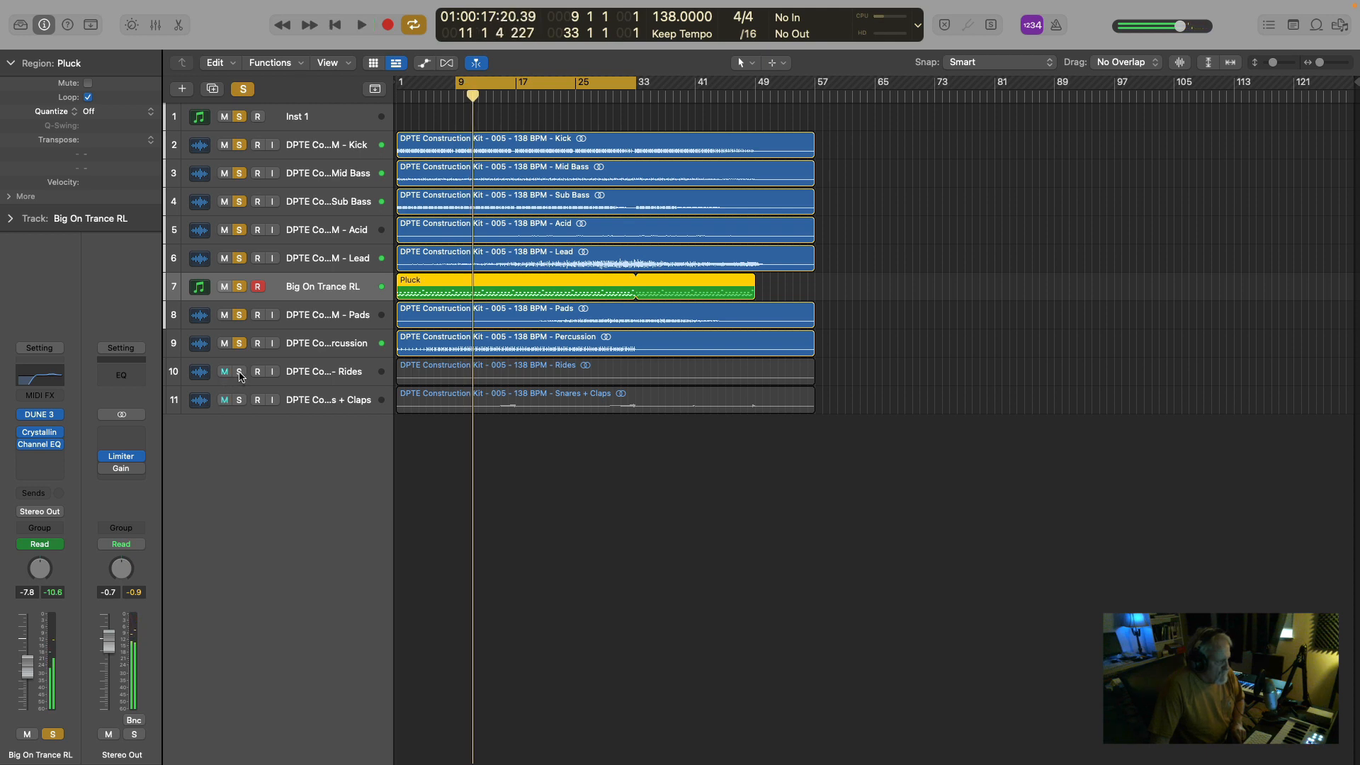
Add the Rides track to the soloed tracks and compare the mix with its solo switched off and back on.
{"action": "left_click", "coordinate": [240, 372]}
{"action": "key", "text": "space"}
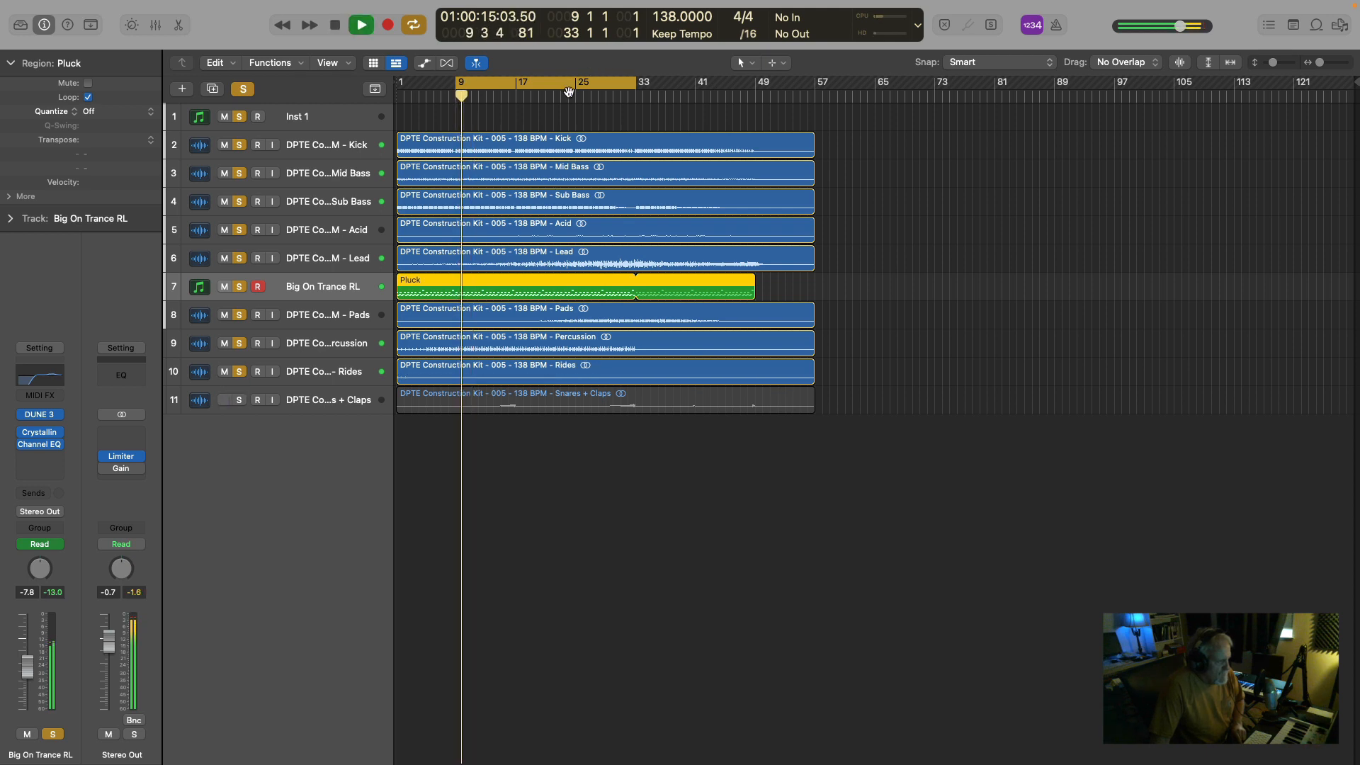
{"action": "left_click", "coordinate": [240, 372]}
{"action": "left_click", "coordinate": [241, 371]}
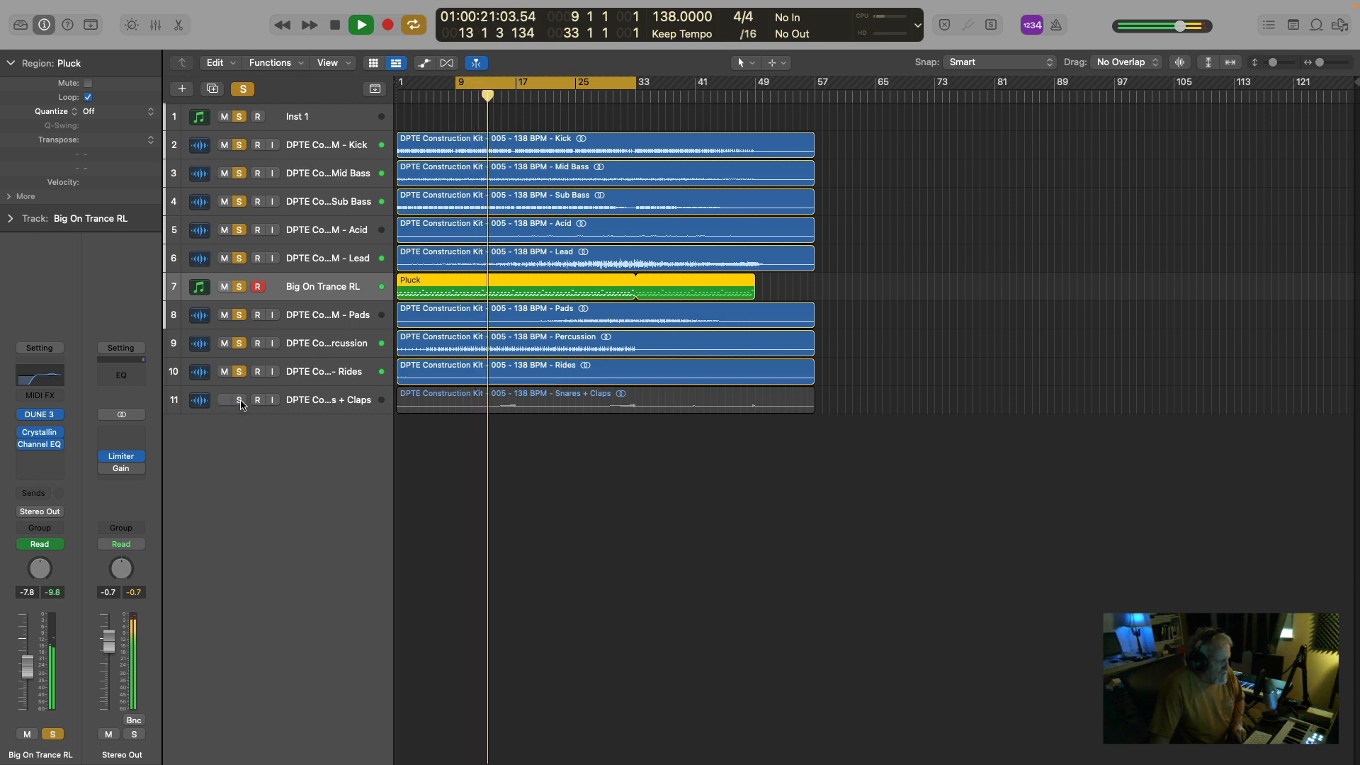
Add the Snares + Claps track to the soloed tracks and play the mix up to around bar 32.
{"action": "left_click", "coordinate": [240, 401]}
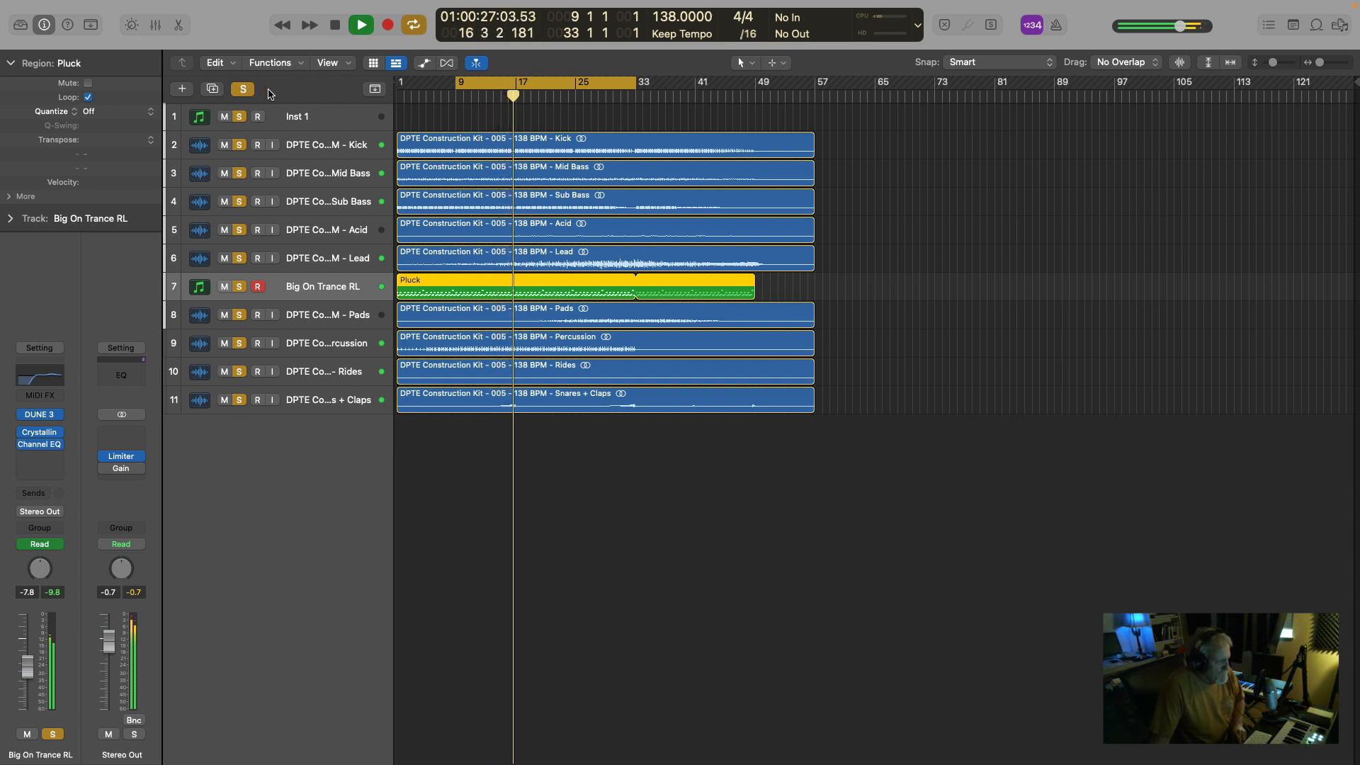
{"action": "left_click", "coordinate": [613, 103]}
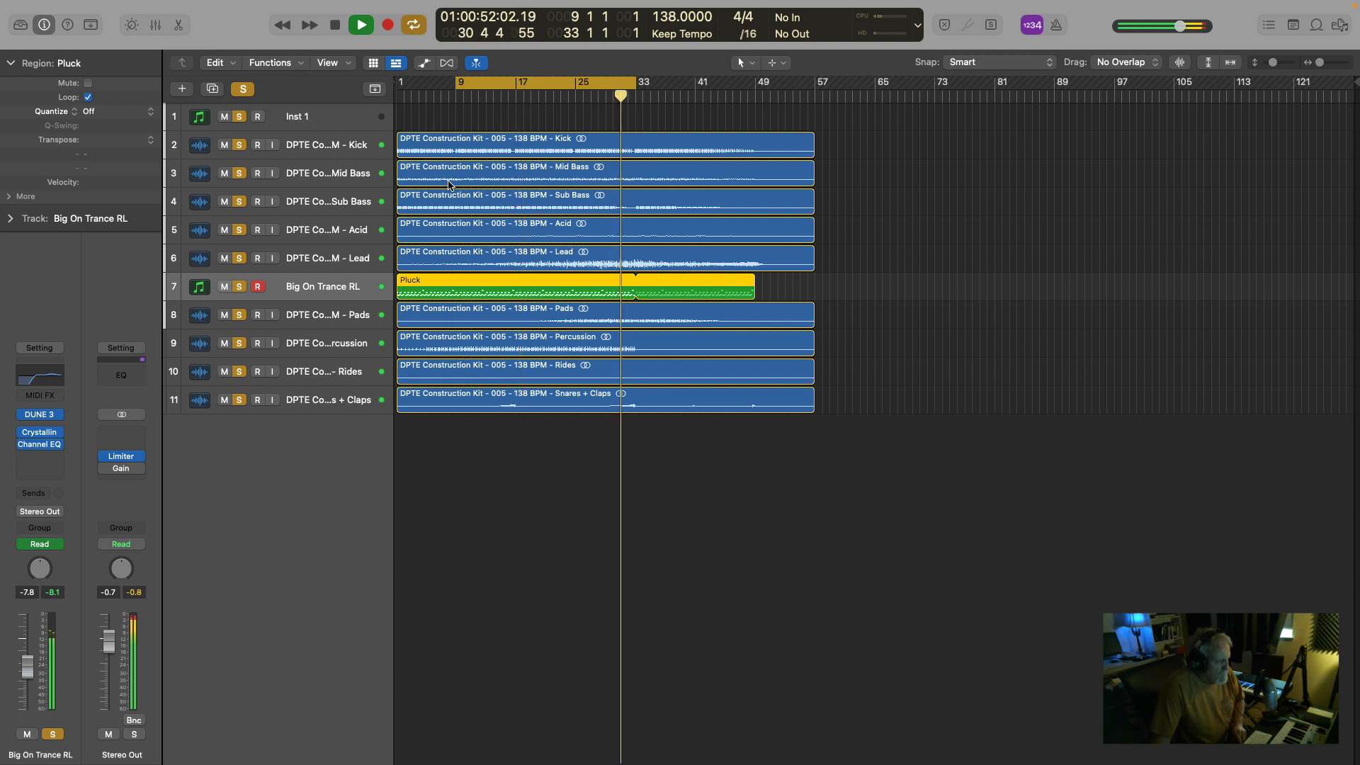
{"action": "key", "text": "space"}
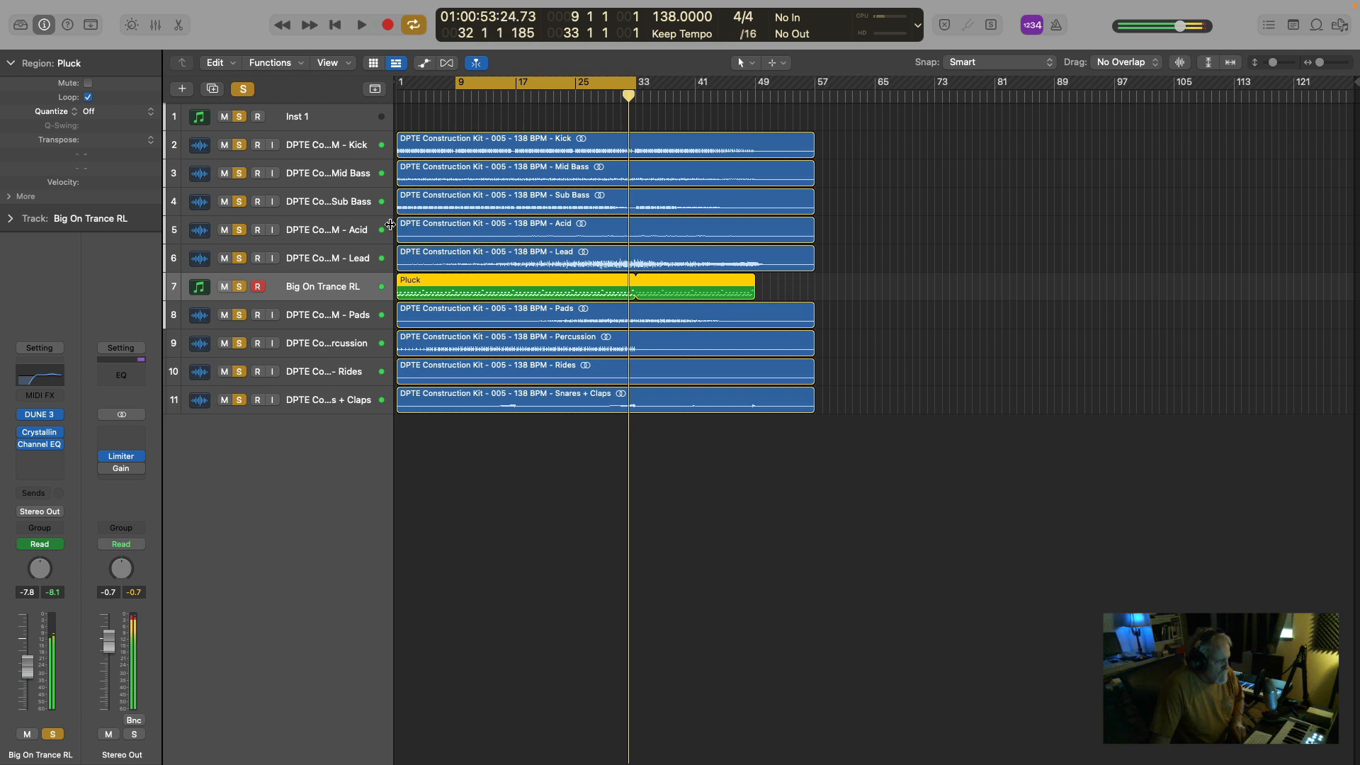
Remove the Lead track from the solos and hide it from the track list.
{"action": "left_click", "coordinate": [240, 259]}
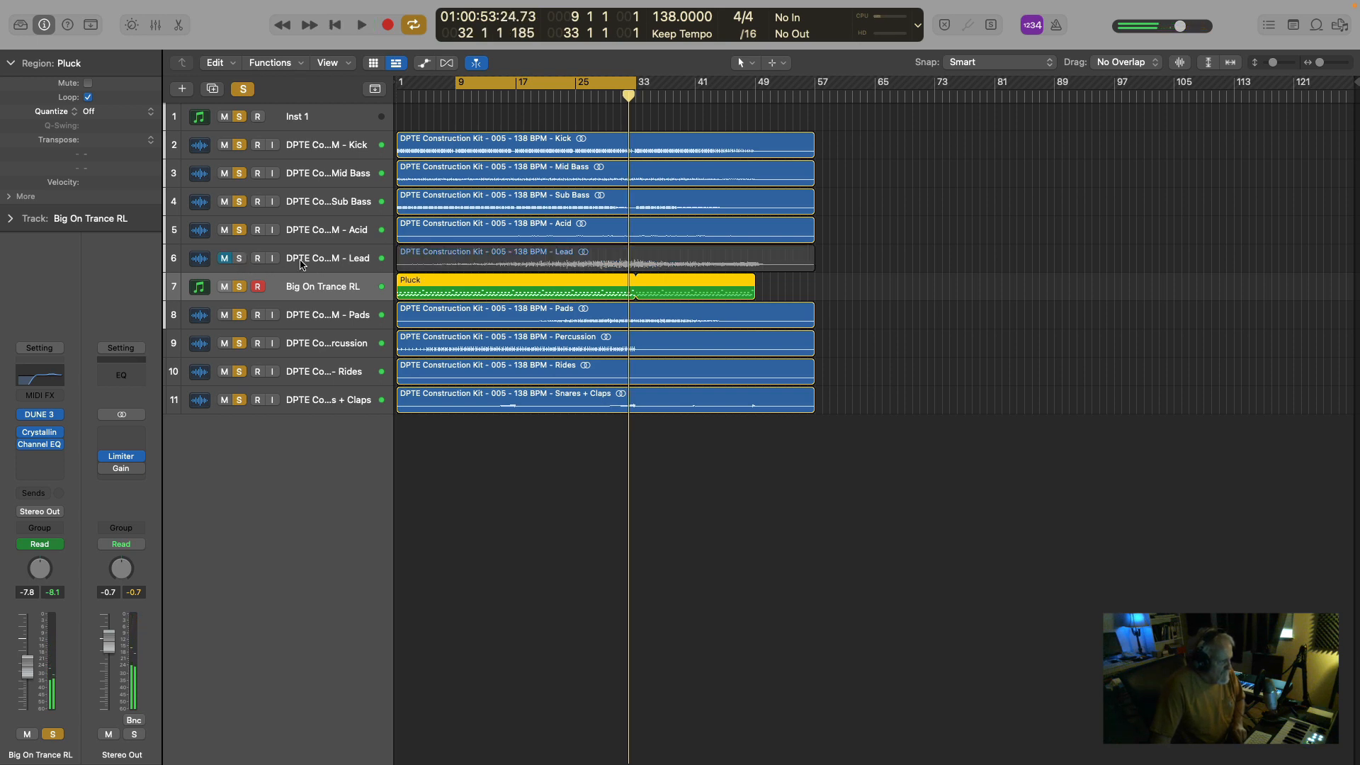
{"action": "left_click", "coordinate": [327, 261]}
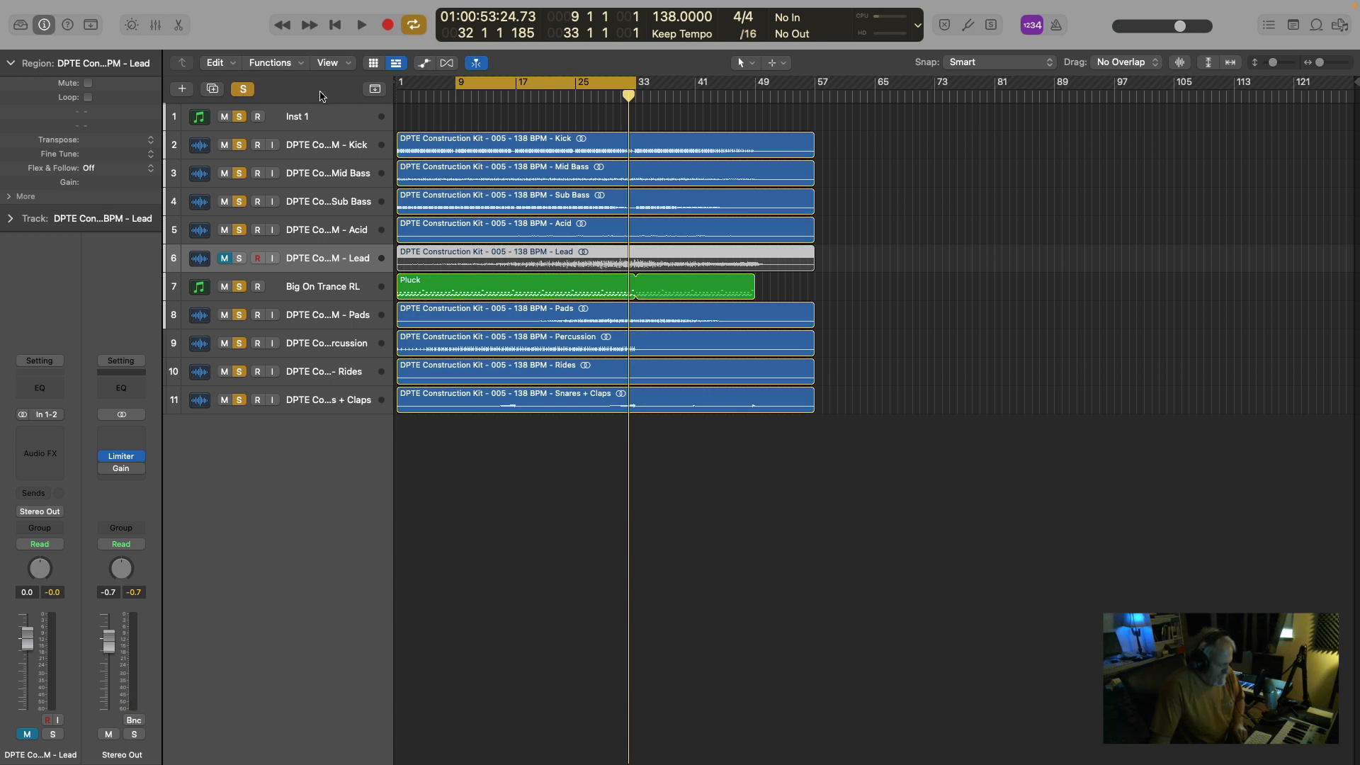
{"action": "key", "text": "h"}
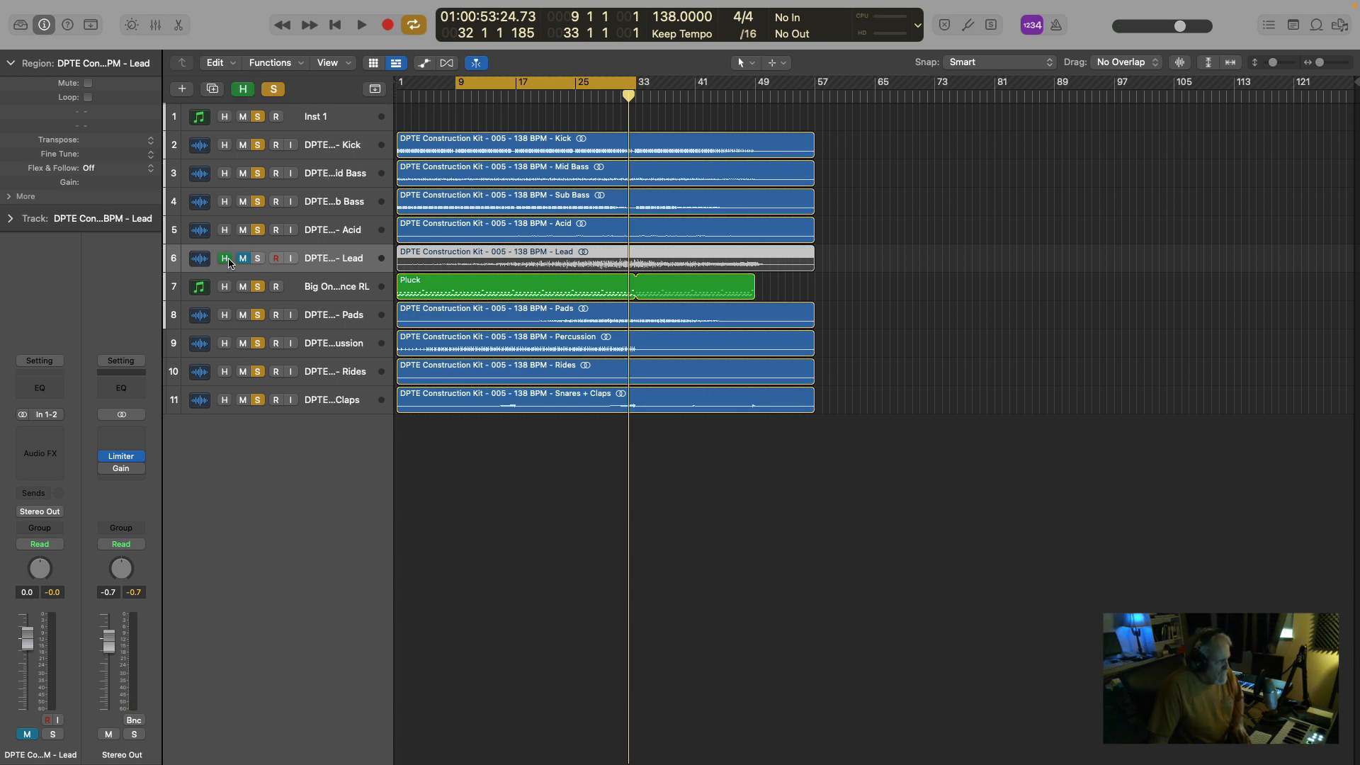
{"action": "left_click", "coordinate": [243, 92]}
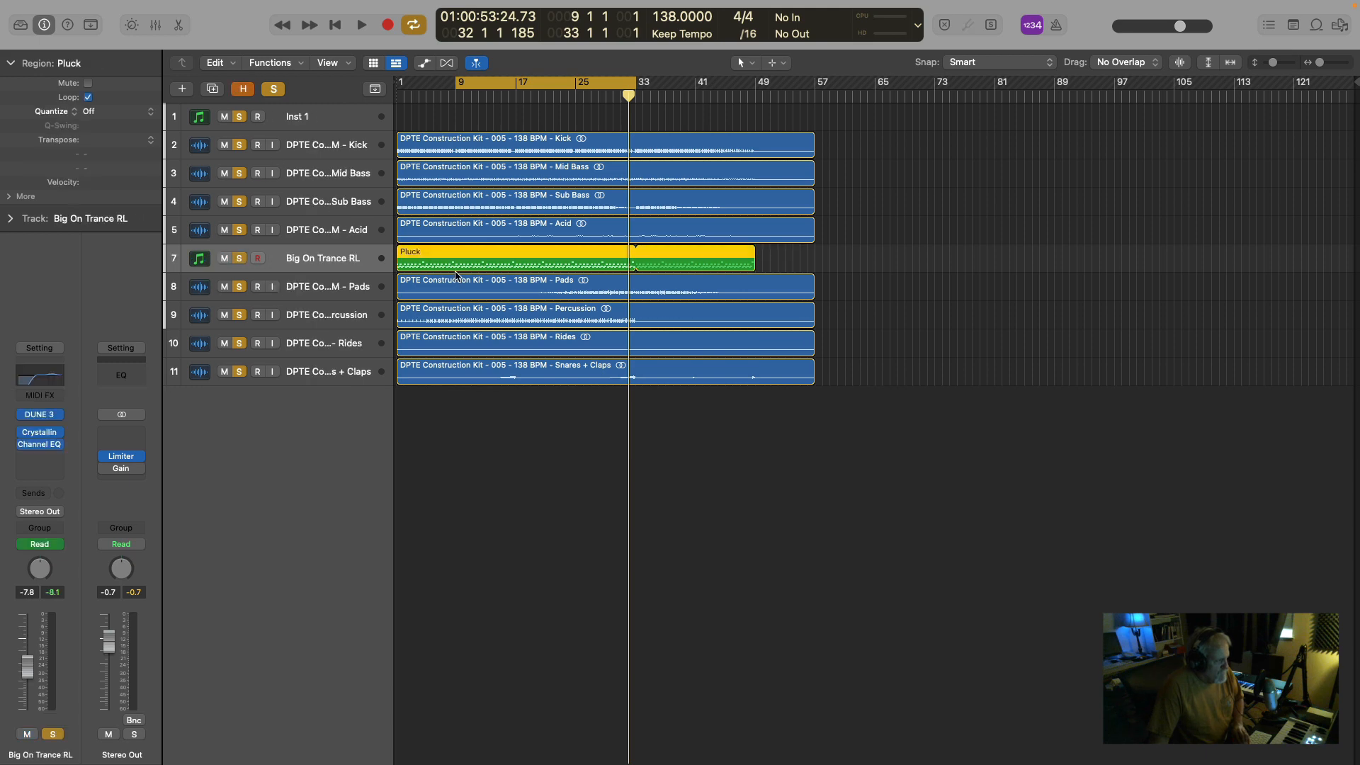
Play the mix without the Lead from bar 9, stop playback, and clear all solos.
{"action": "key", "text": "space"}
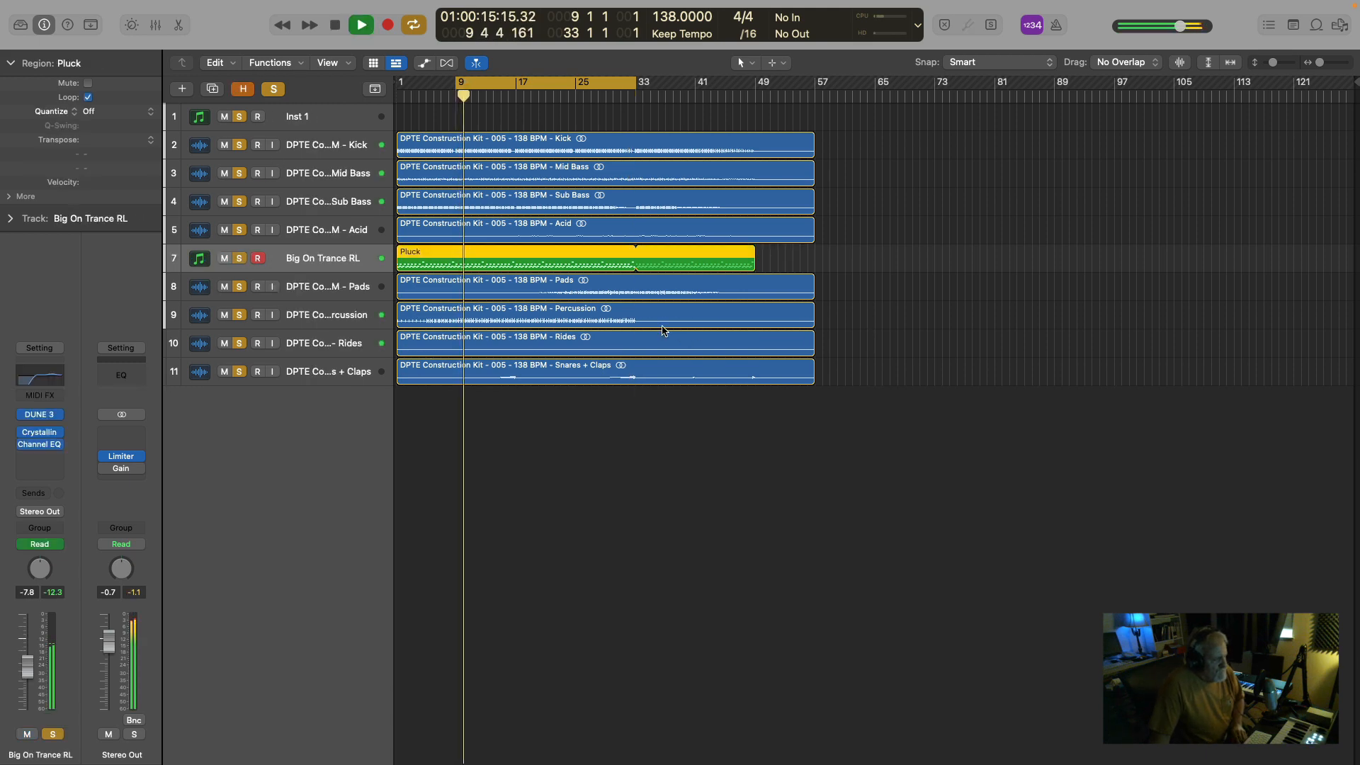
{"action": "key", "text": "space"}
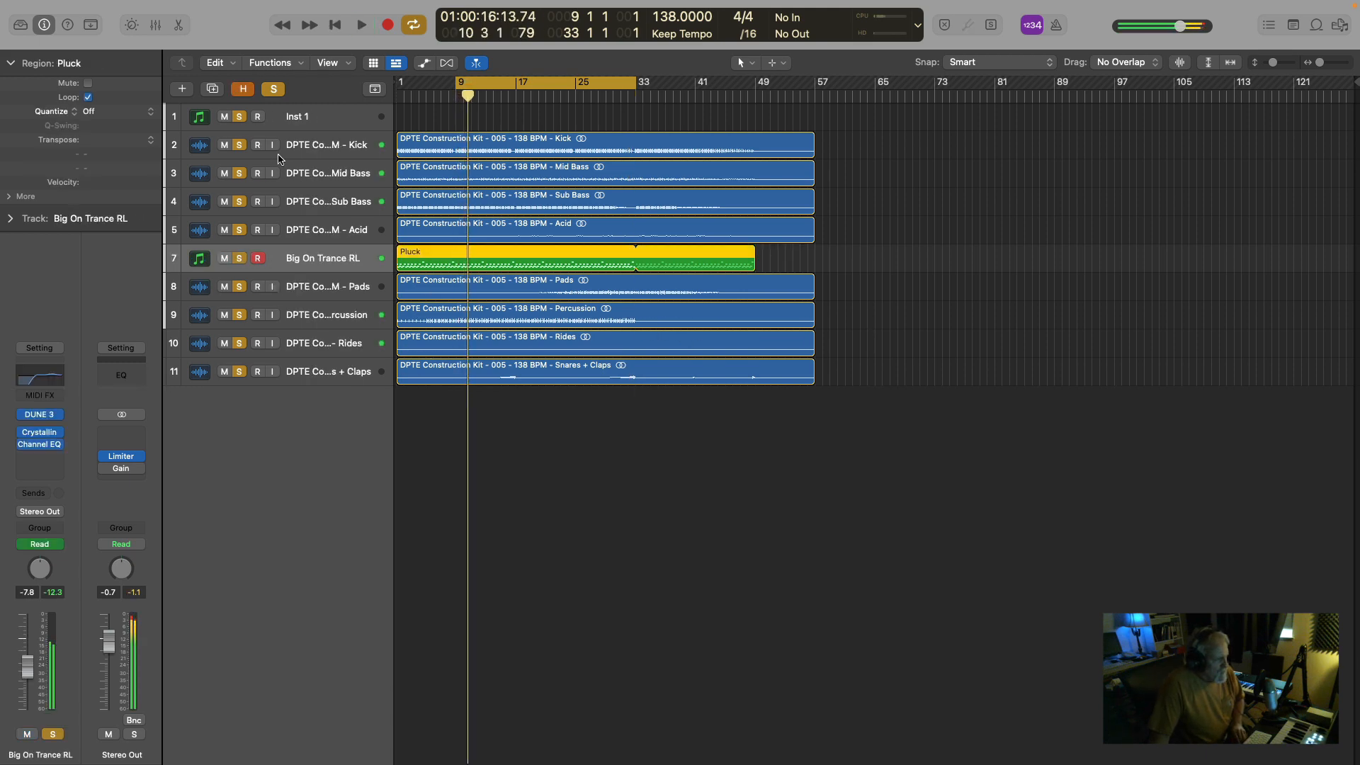
{"action": "left_click", "coordinate": [274, 90]}
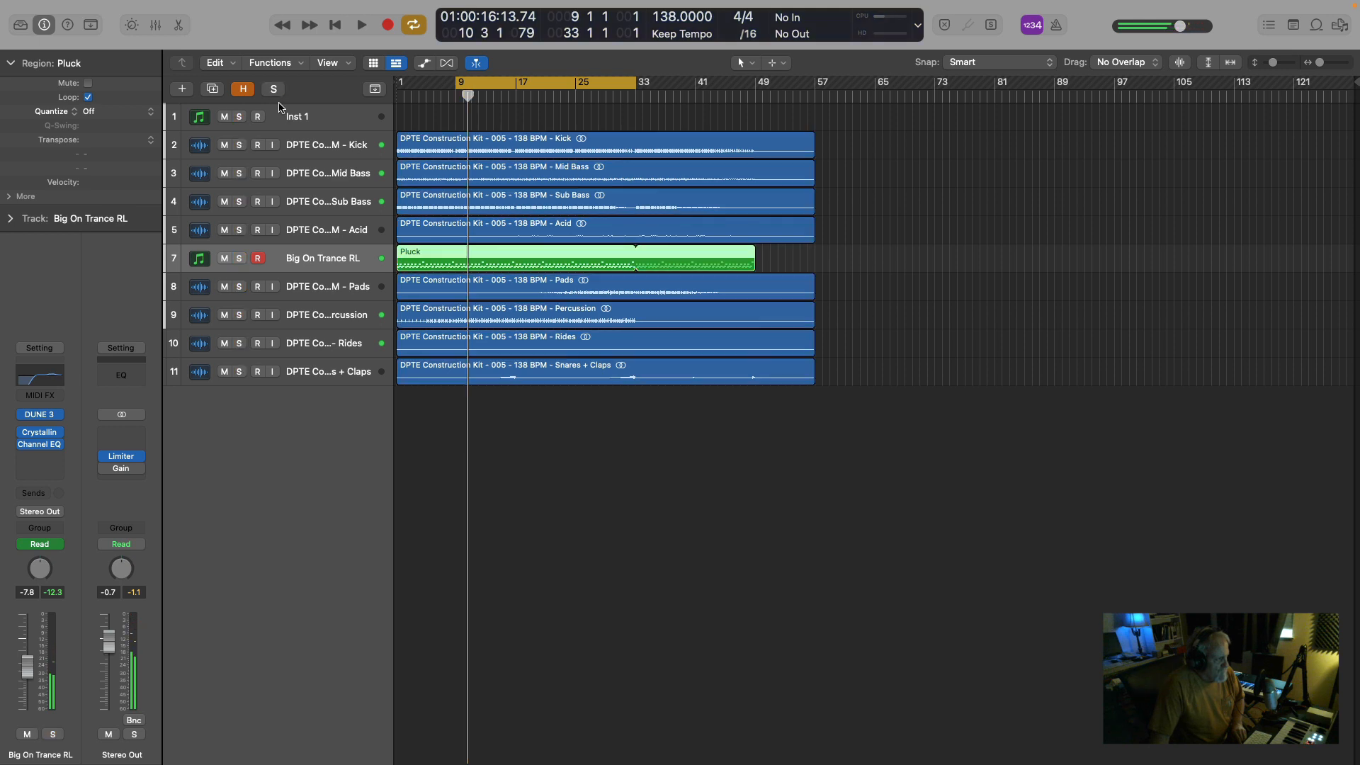
Solo the Mid Bass track, play it briefly from bar 9, and open its Crystalline plug-in.
{"action": "left_click", "coordinate": [239, 146]}
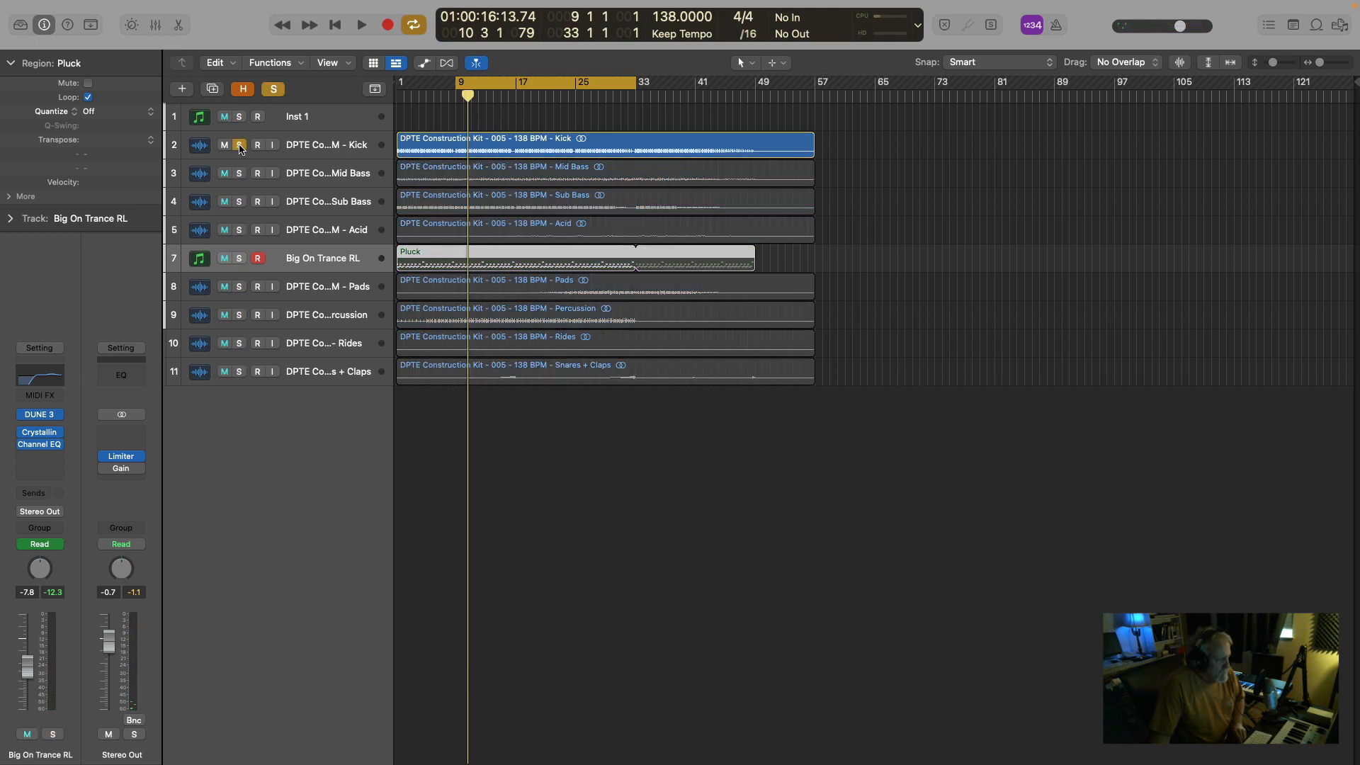
{"action": "left_click", "coordinate": [240, 146]}
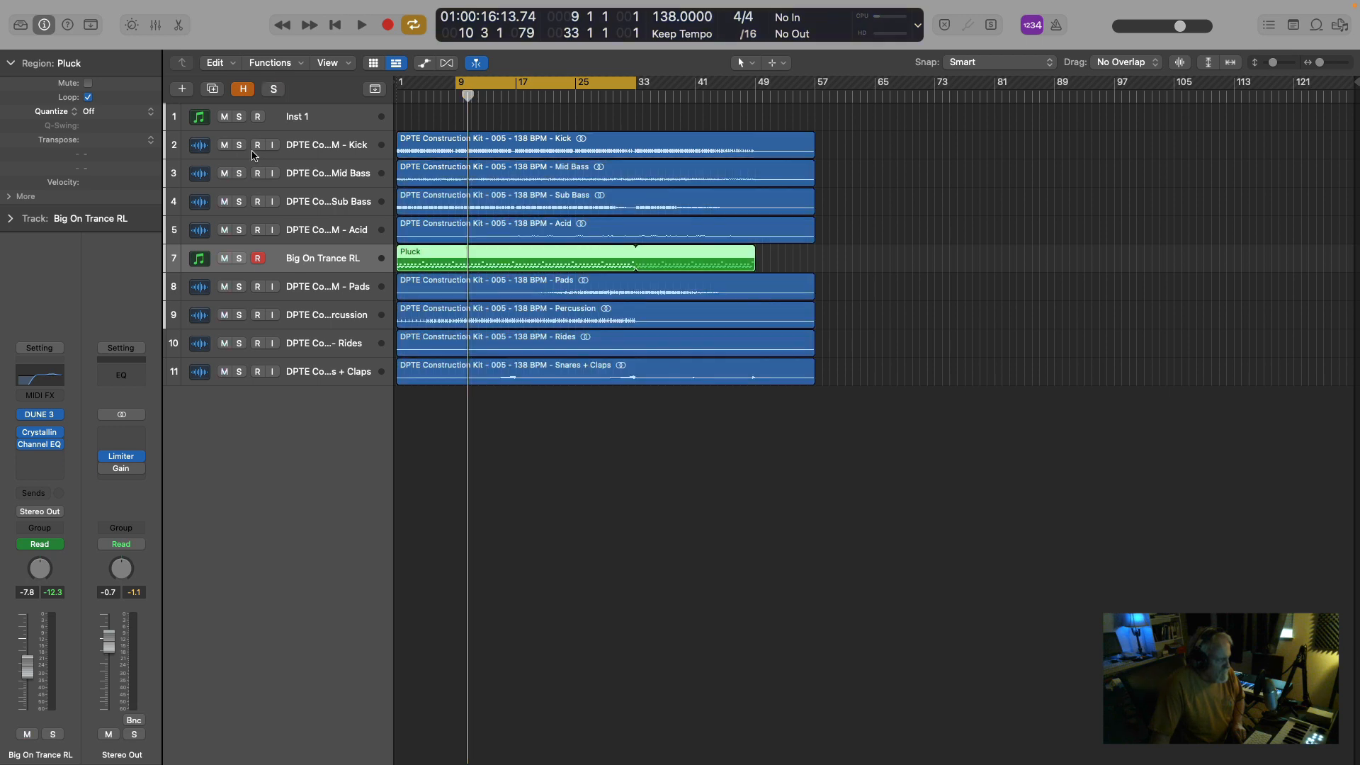
{"action": "key", "text": "space"}
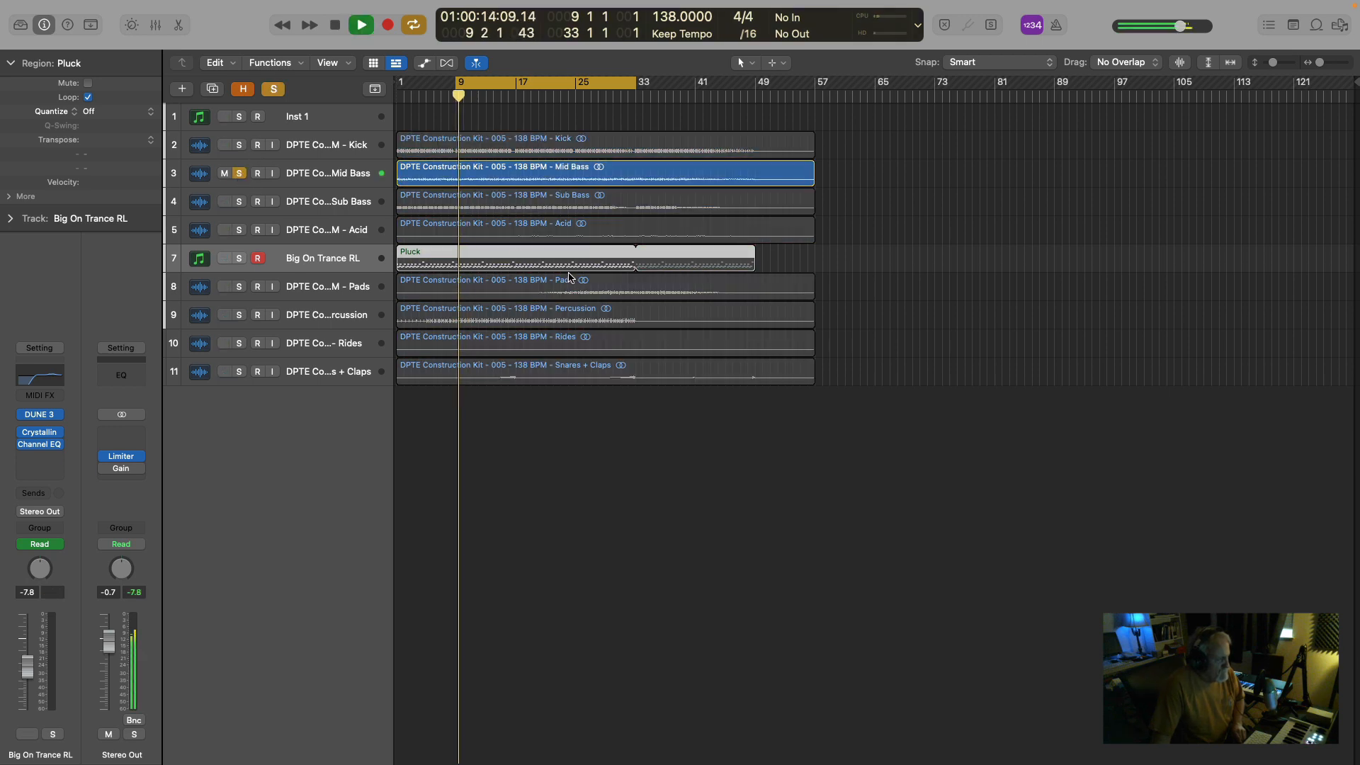
{"action": "left_click", "coordinate": [333, 173]}
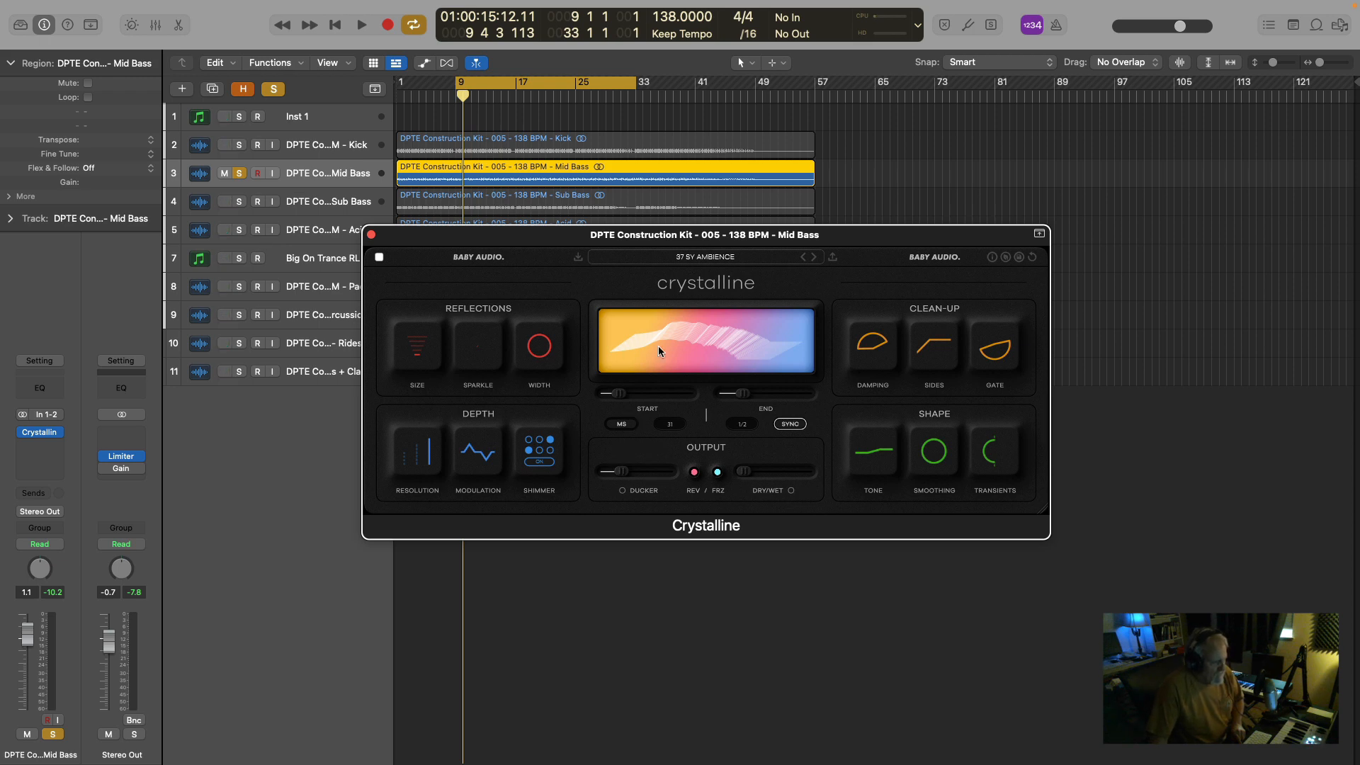
Browse Crystalline's factory preset list as far as 37 SY AMBIENCE and close the list.
{"action": "left_click", "coordinate": [700, 258]}
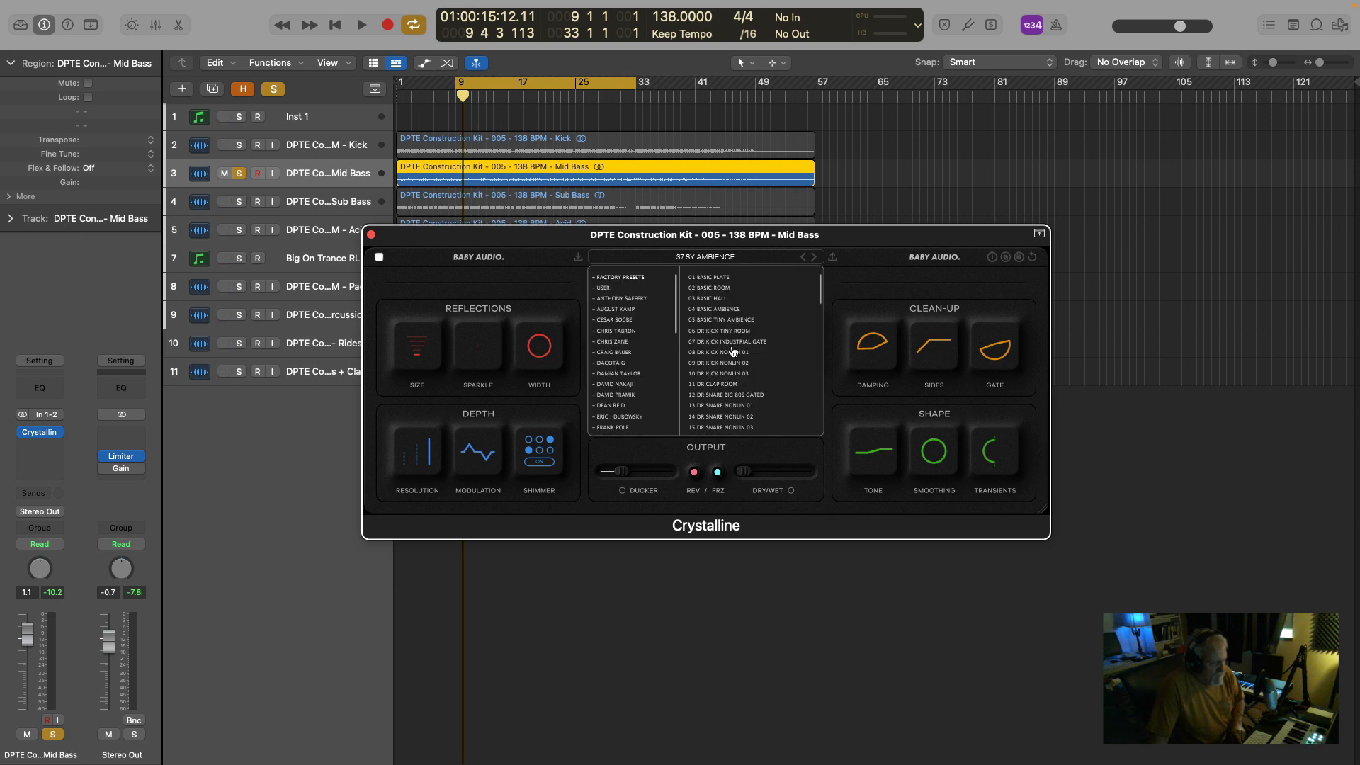
{"action": "scroll", "coordinate": [733, 352], "scroll_direction": "down", "scroll_amount": 6}
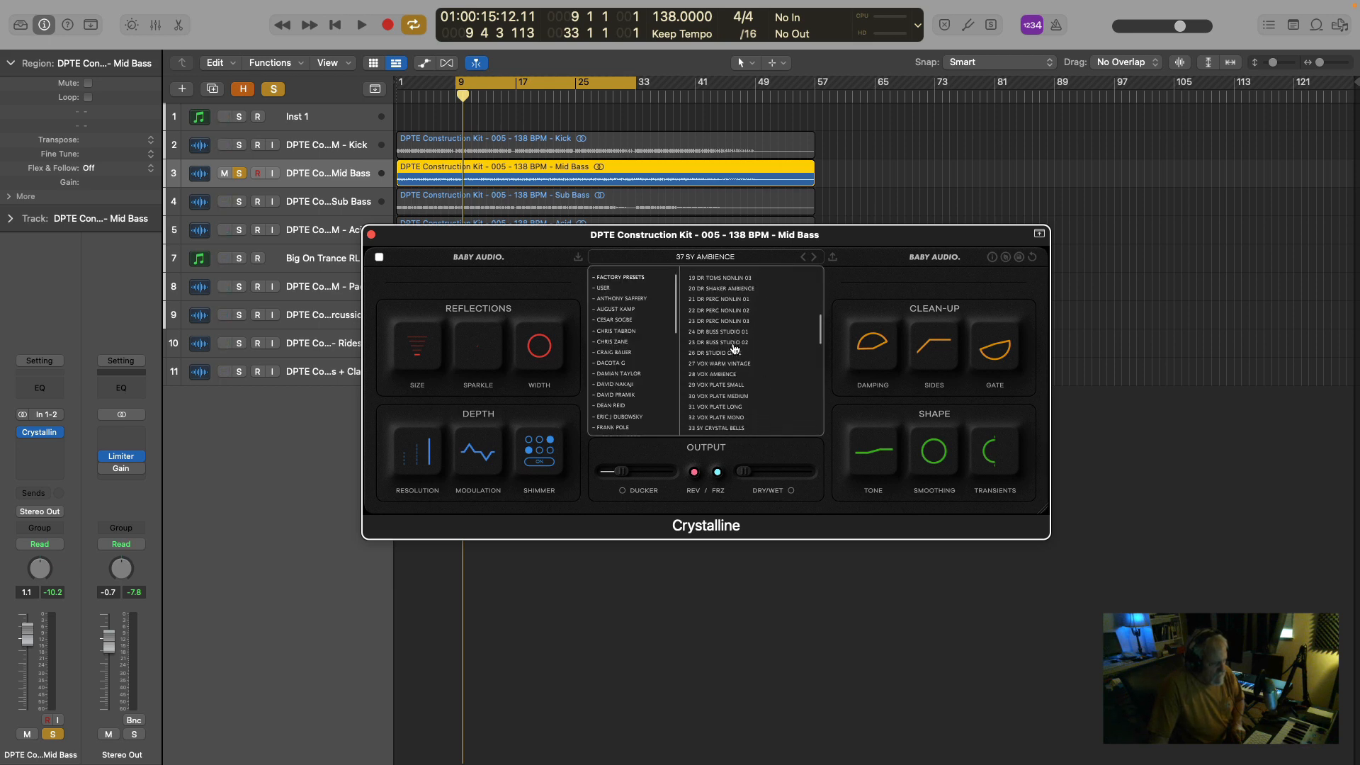
{"action": "scroll", "coordinate": [734, 348], "scroll_direction": "down", "scroll_amount": 2}
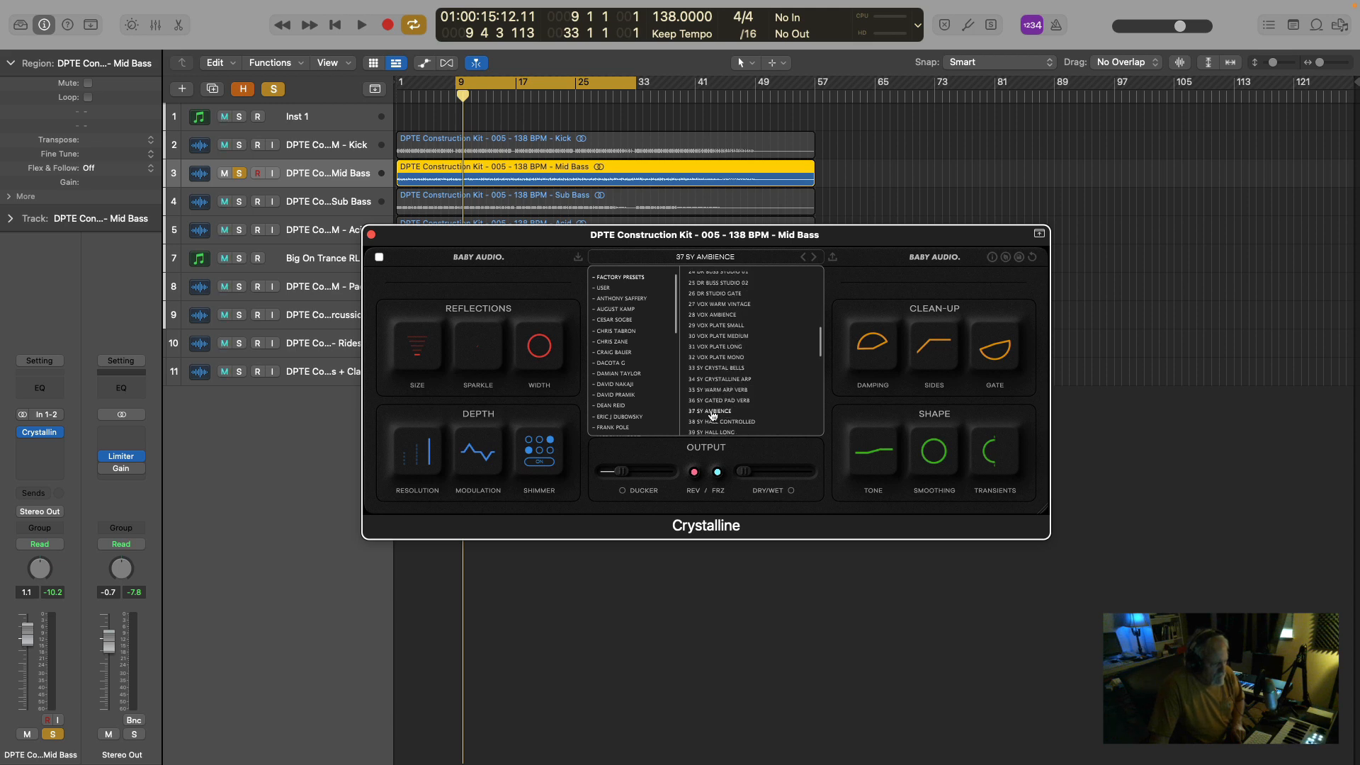
{"action": "left_click", "coordinate": [547, 289]}
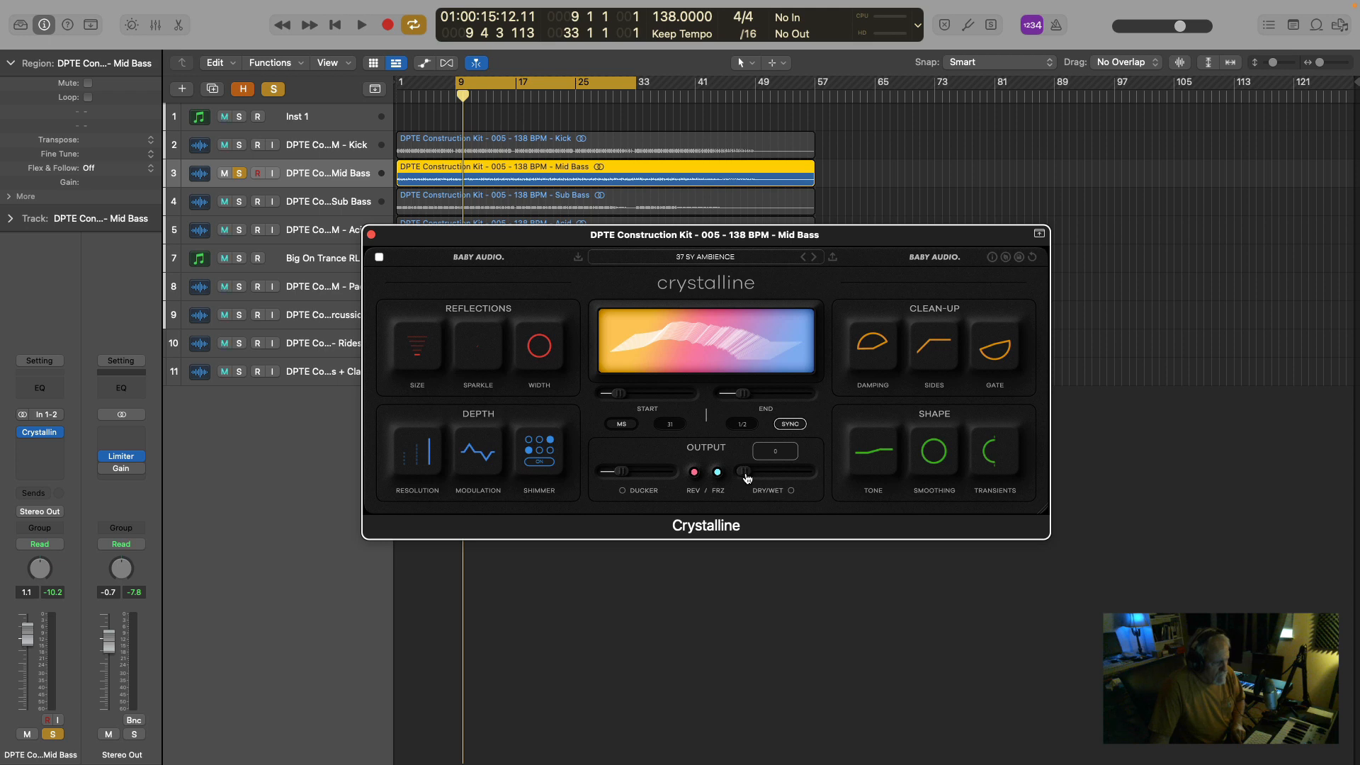
Raise Crystalline's Dry/Wet slightly while the Mid Bass plays, and switch the plug-in to its light theme.
{"action": "key", "text": "space"}
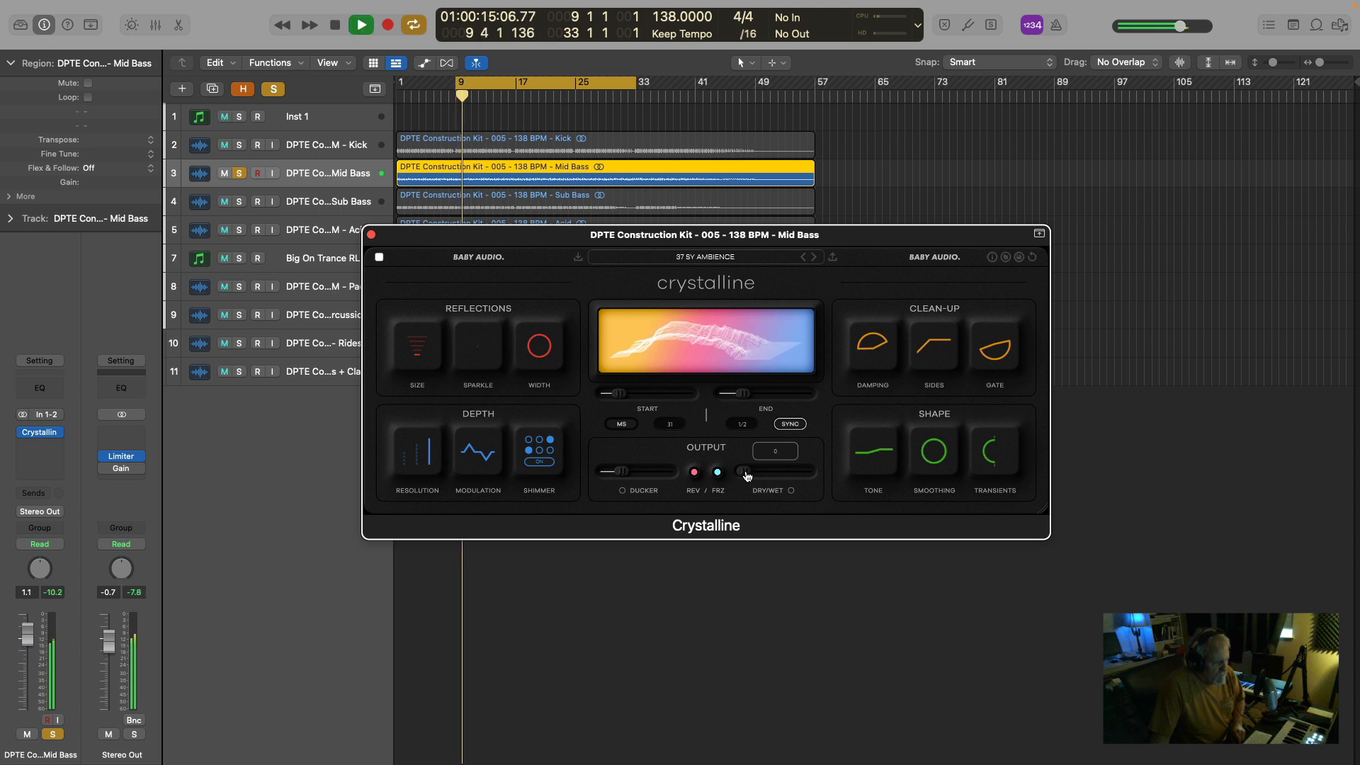
{"action": "mouse_move", "coordinate": [751, 475]}
{"action": "left_mouse_down"}
{"action": "mouse_move", "coordinate": [762, 474]}
{"action": "mouse_move", "coordinate": [755, 482]}
{"action": "left_mouse_up"}
{"action": "key", "text": "space"}
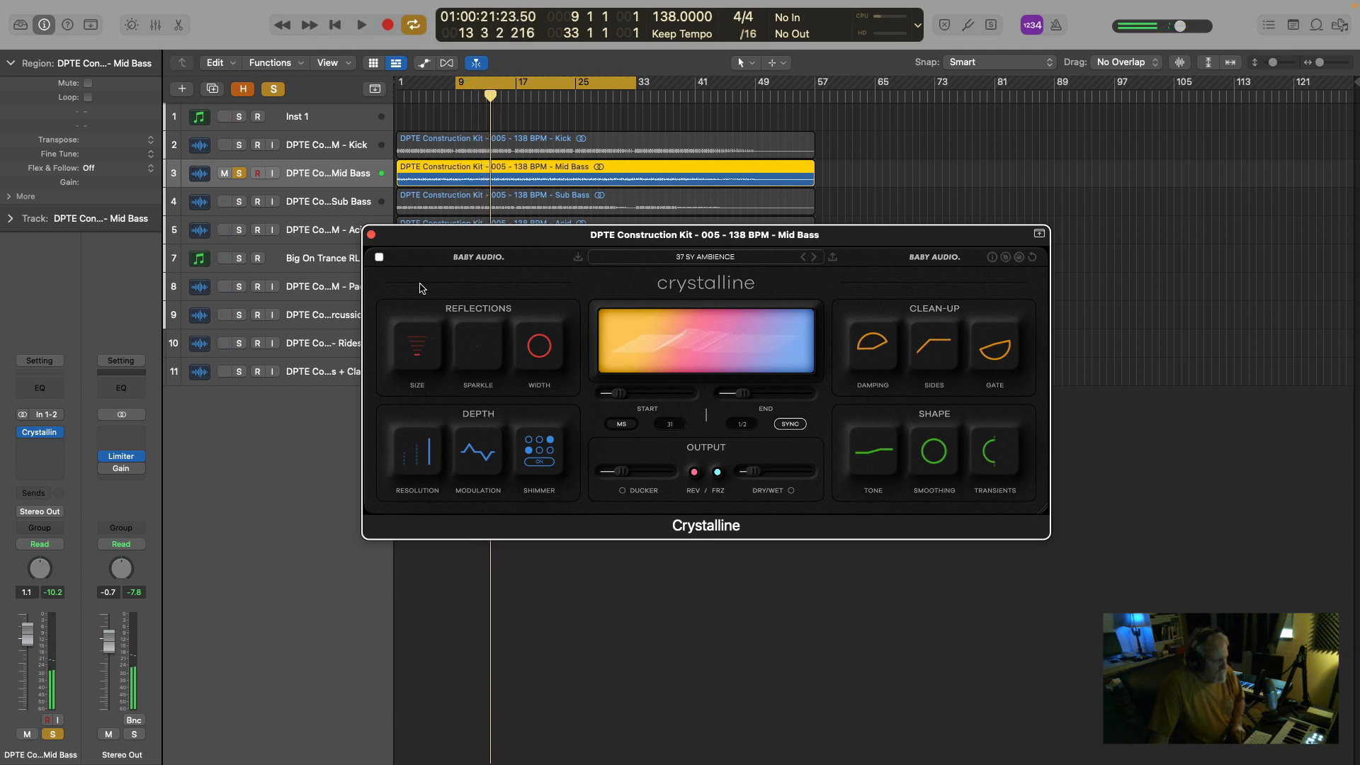
{"action": "left_click", "coordinate": [380, 259]}
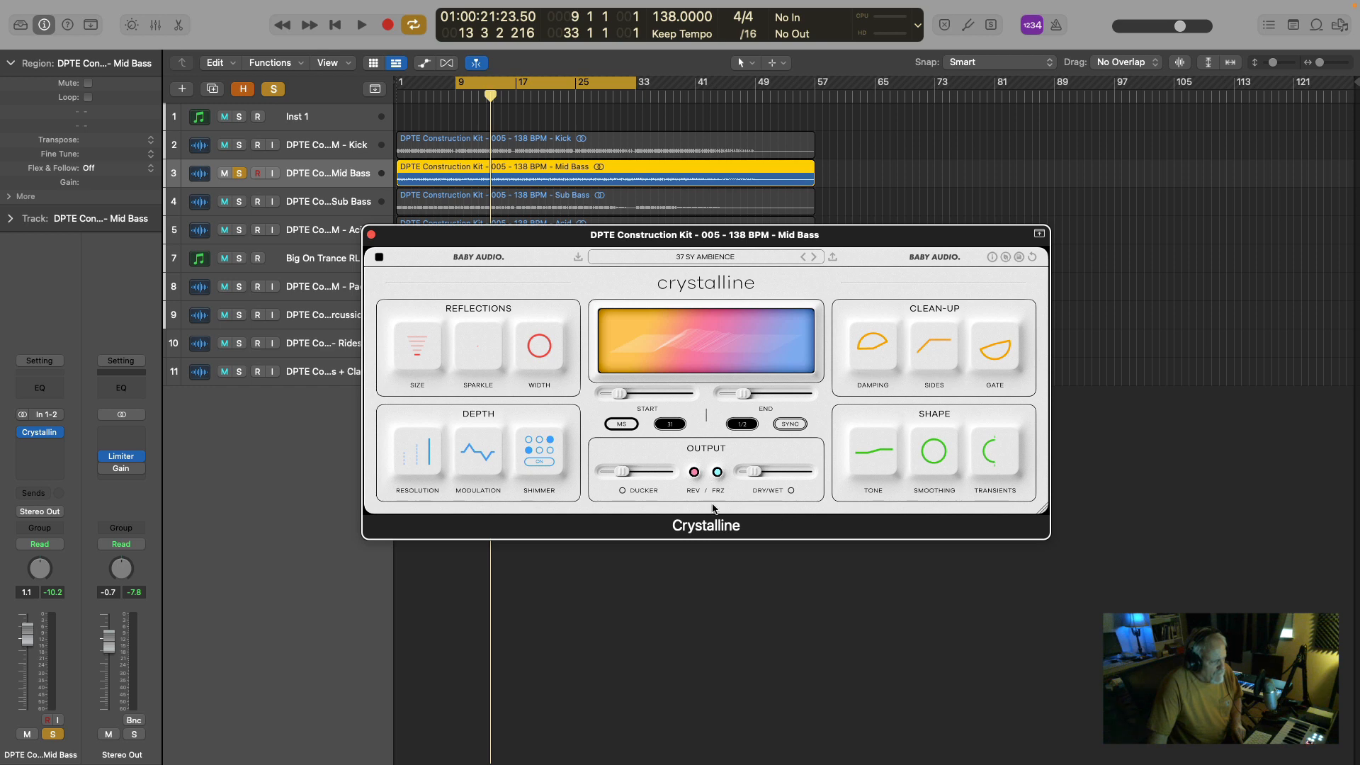
With the Mid Bass playing, try Crystalline's Ducker at 70, nudge Dry/Wet up slightly, and settle the Ducker near mid-range.
{"action": "mouse_move", "coordinate": [624, 473]}
{"action": "key", "text": "space"}
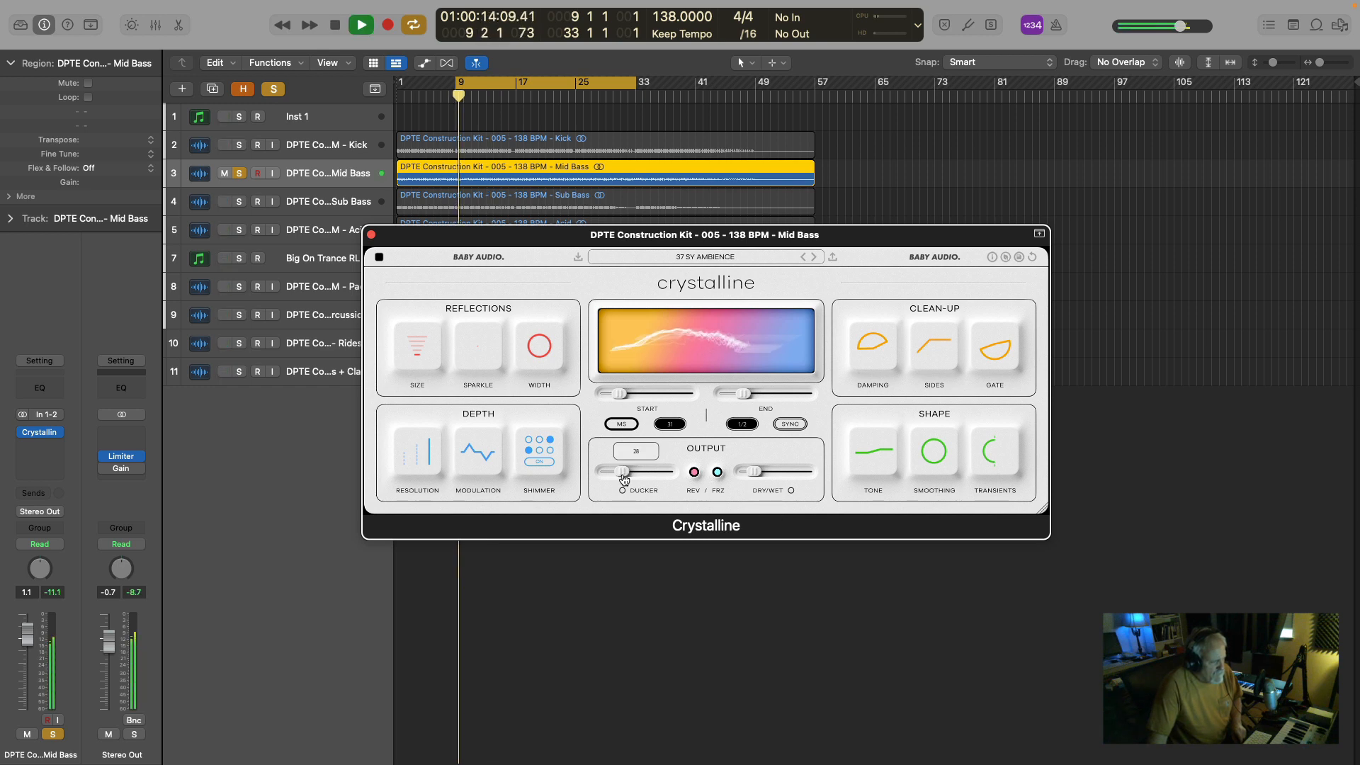
{"action": "left_click_drag", "start_coordinate": [624, 477], "coordinate": [652, 476]}
{"action": "mouse_move", "coordinate": [757, 474]}
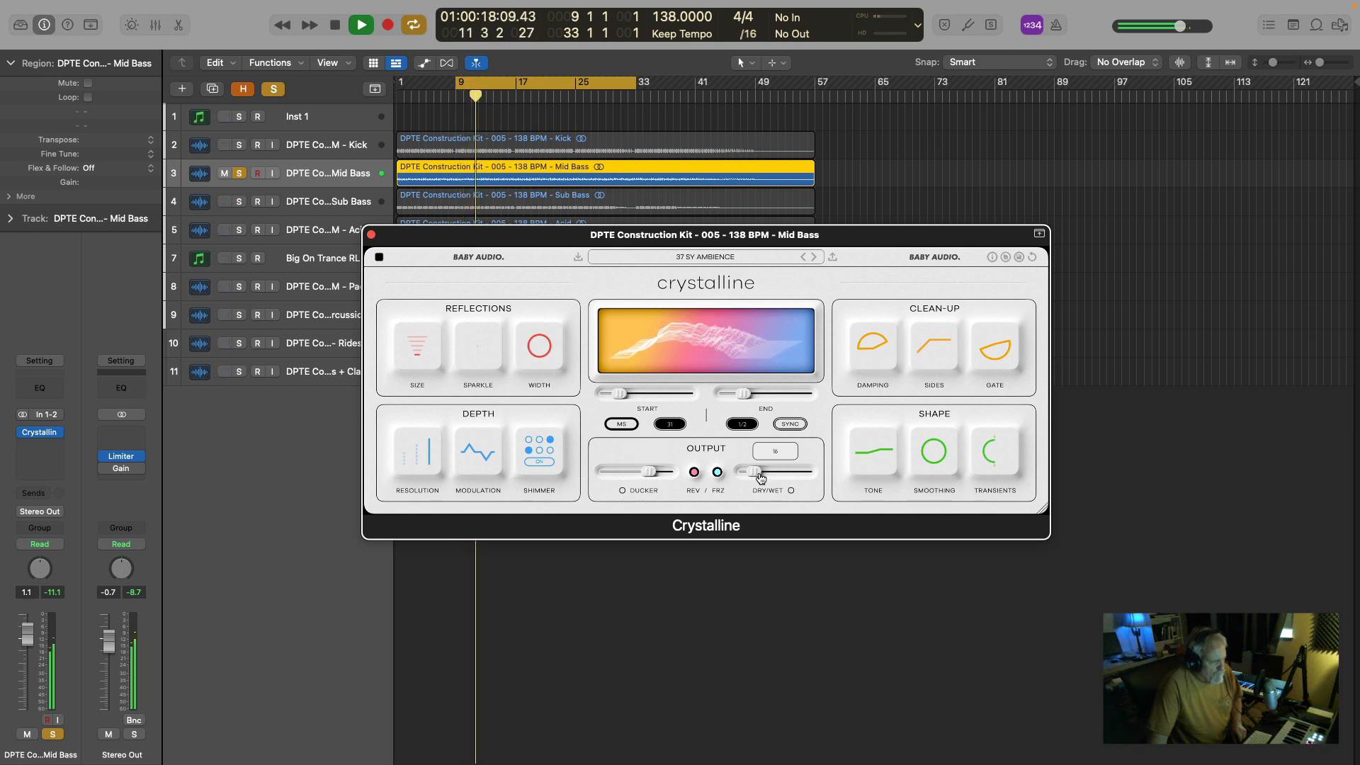
{"action": "mouse_move", "coordinate": [756, 474]}
{"action": "left_mouse_down"}
{"action": "mouse_move", "coordinate": [797, 474]}
{"action": "mouse_move", "coordinate": [757, 474]}
{"action": "left_mouse_up"}
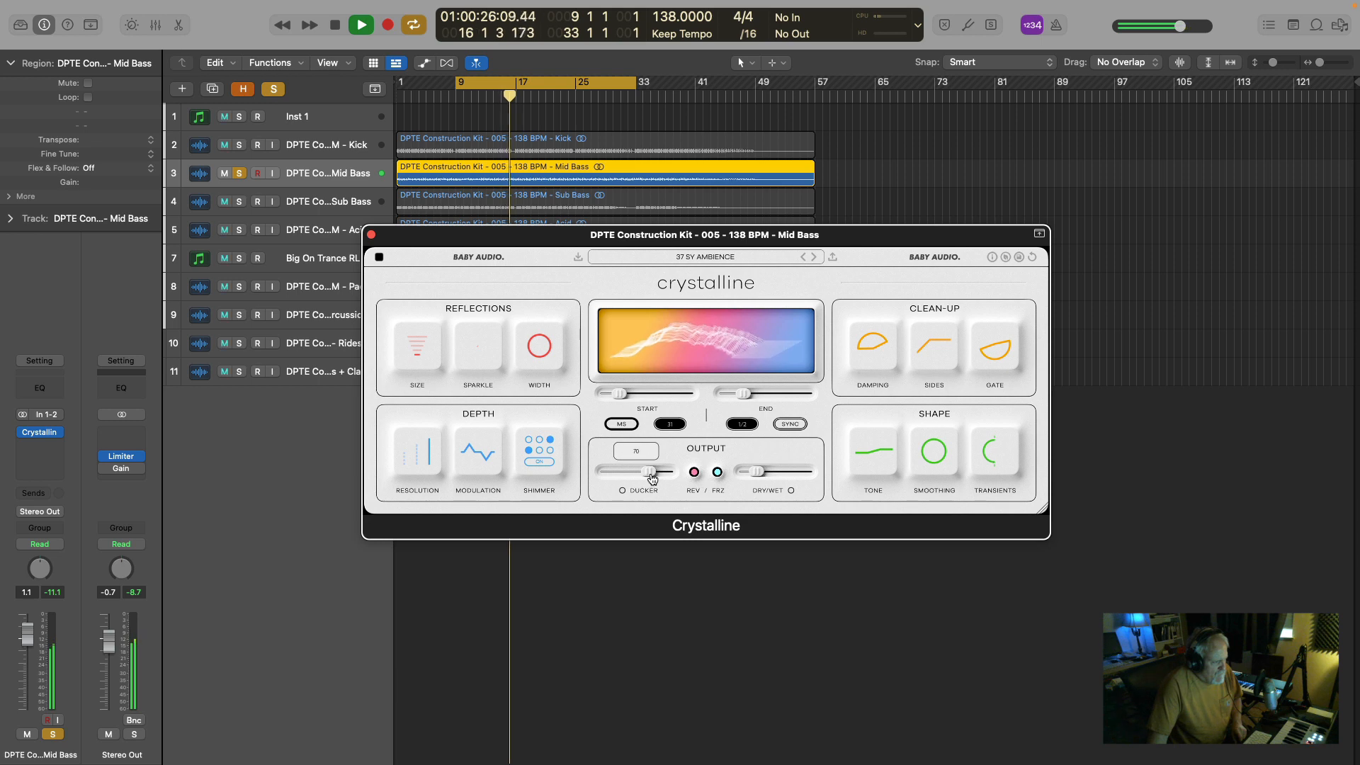
{"action": "mouse_move", "coordinate": [649, 476]}
{"action": "left_mouse_down"}
{"action": "mouse_move", "coordinate": [610, 479]}
{"action": "mouse_move", "coordinate": [636, 479]}
{"action": "left_mouse_up"}
{"action": "key", "text": "space"}
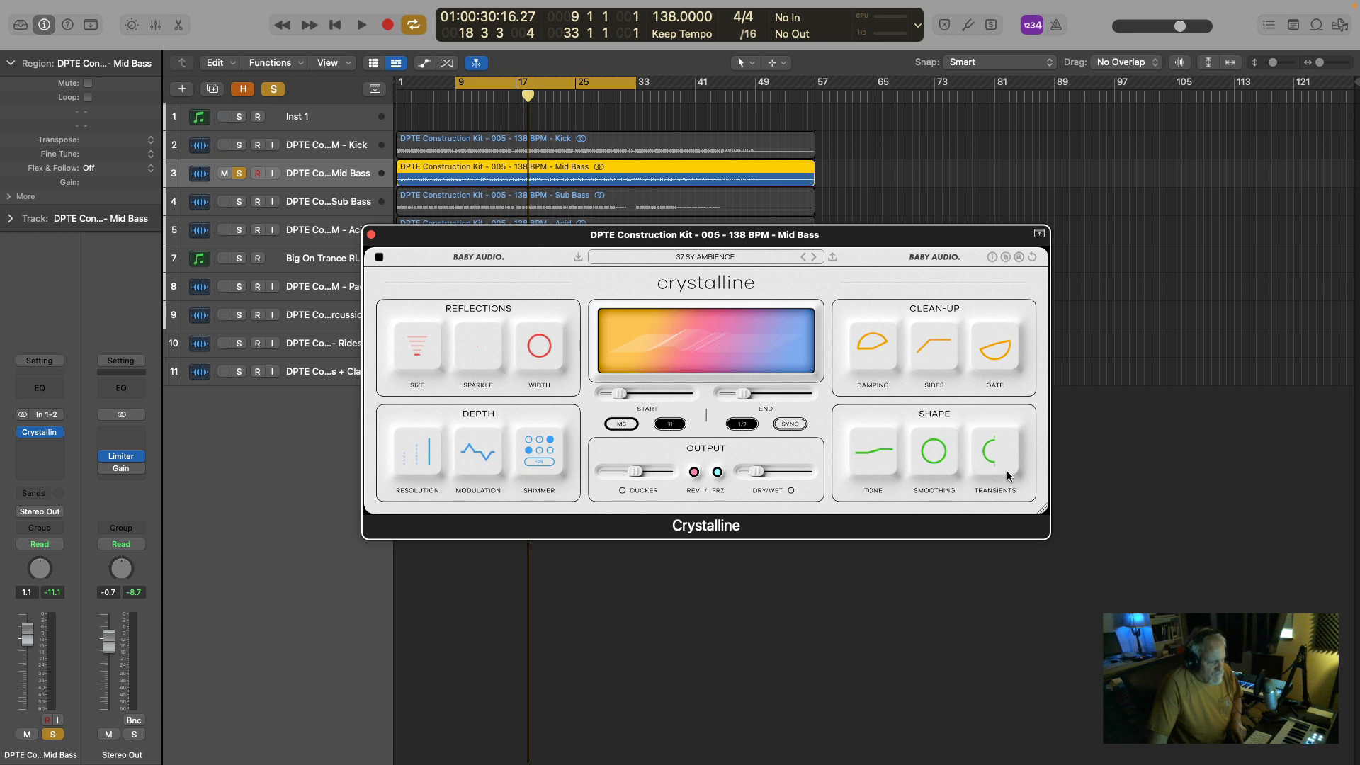
Set Crystalline's Transients to Attack +100 and replay the Mid Bass from bar 9 to hear the effect.
{"action": "key", "text": "space"}
{"action": "mouse_move", "coordinate": [991, 457]}
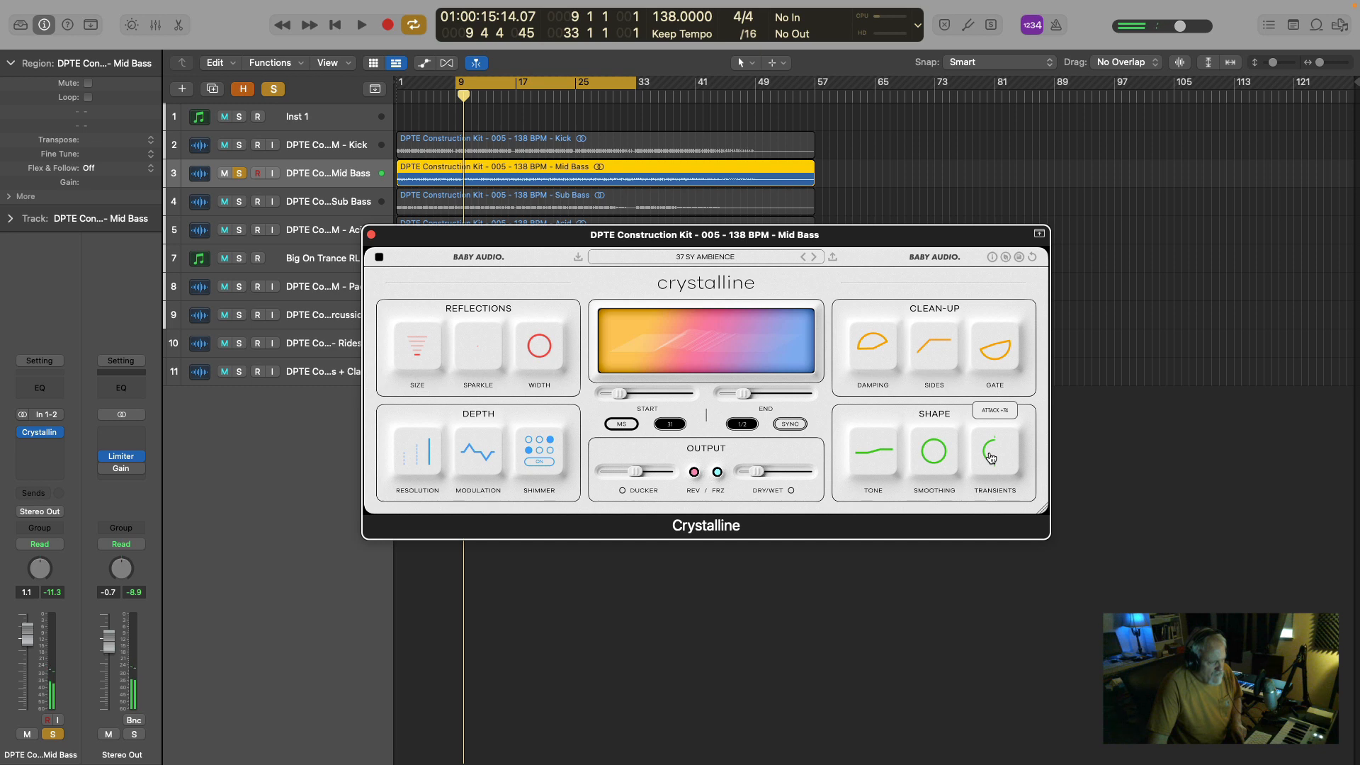
{"action": "key", "text": "space"}
{"action": "left_click_drag", "start_coordinate": [992, 457], "coordinate": [992, 499]}
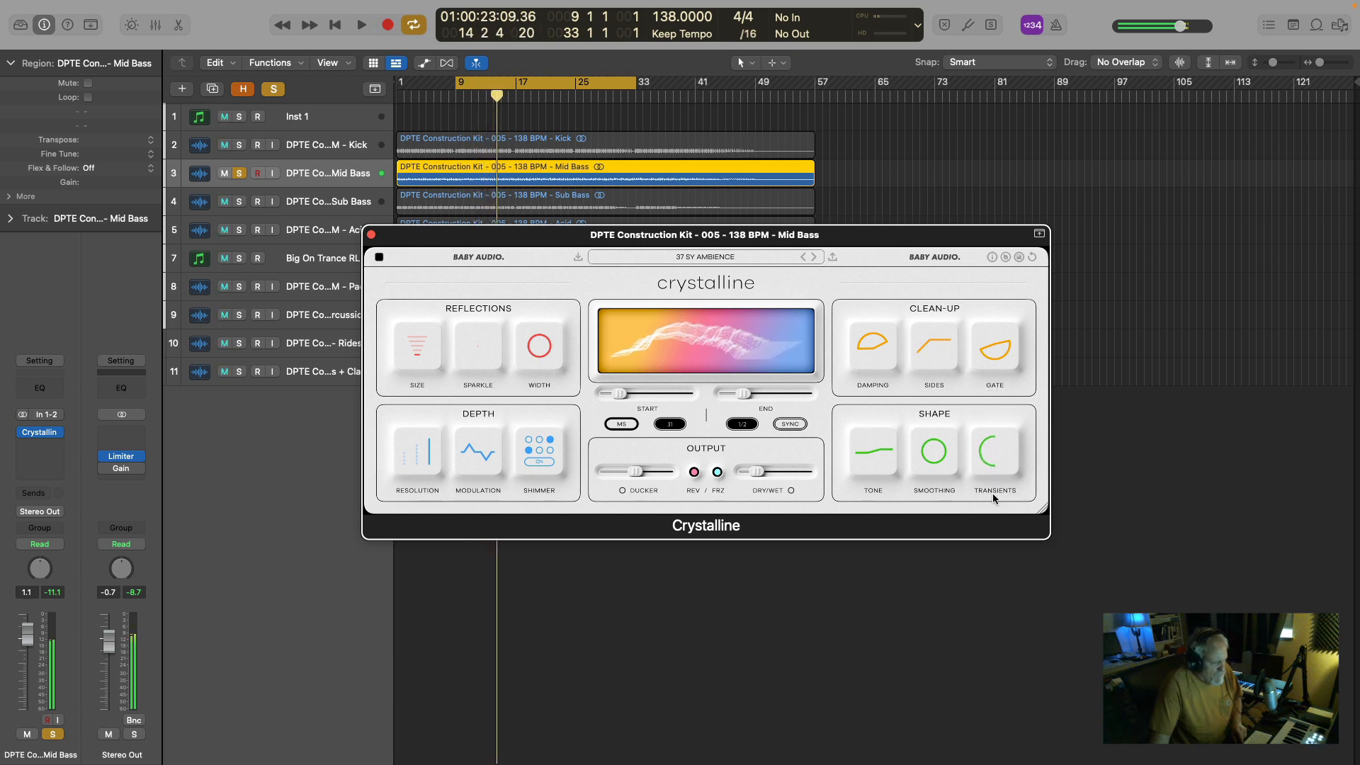
{"action": "mouse_move", "coordinate": [989, 463]}
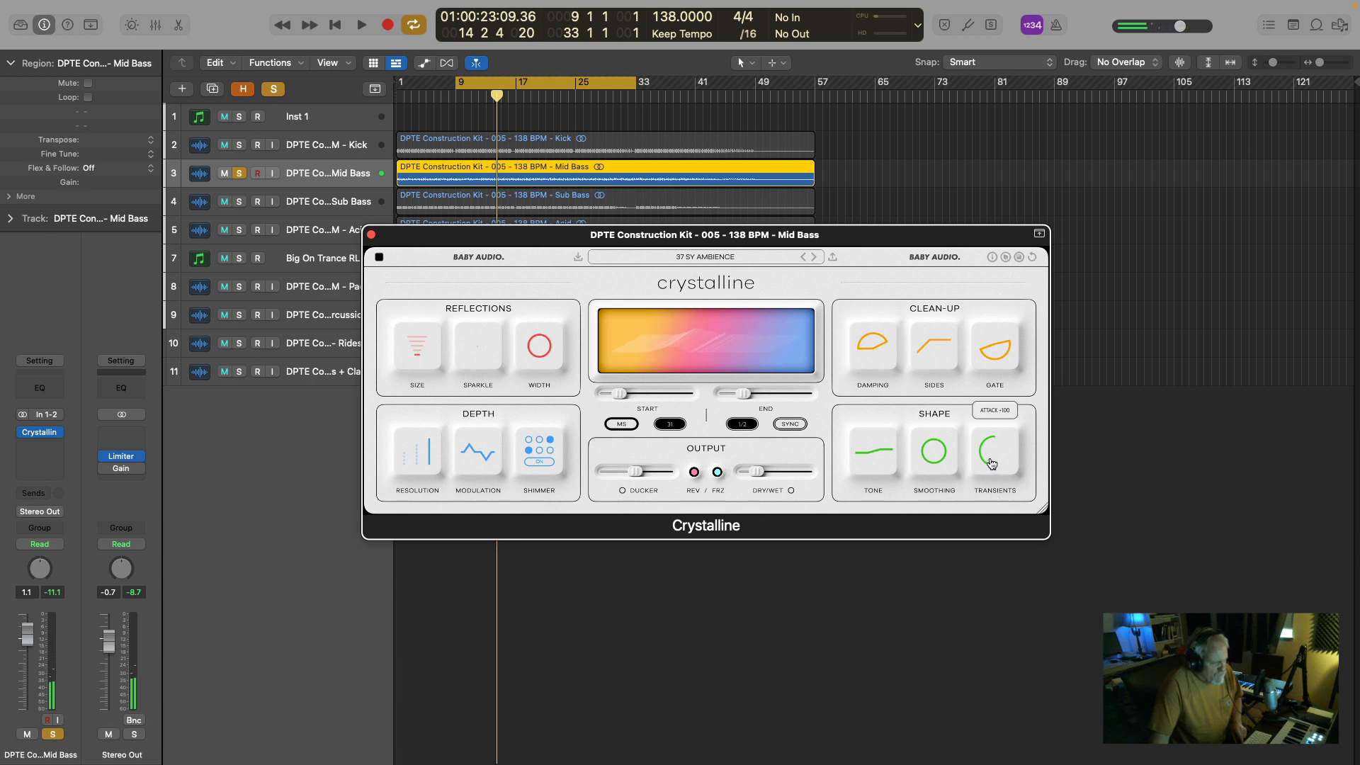
{"action": "key", "text": "space"}
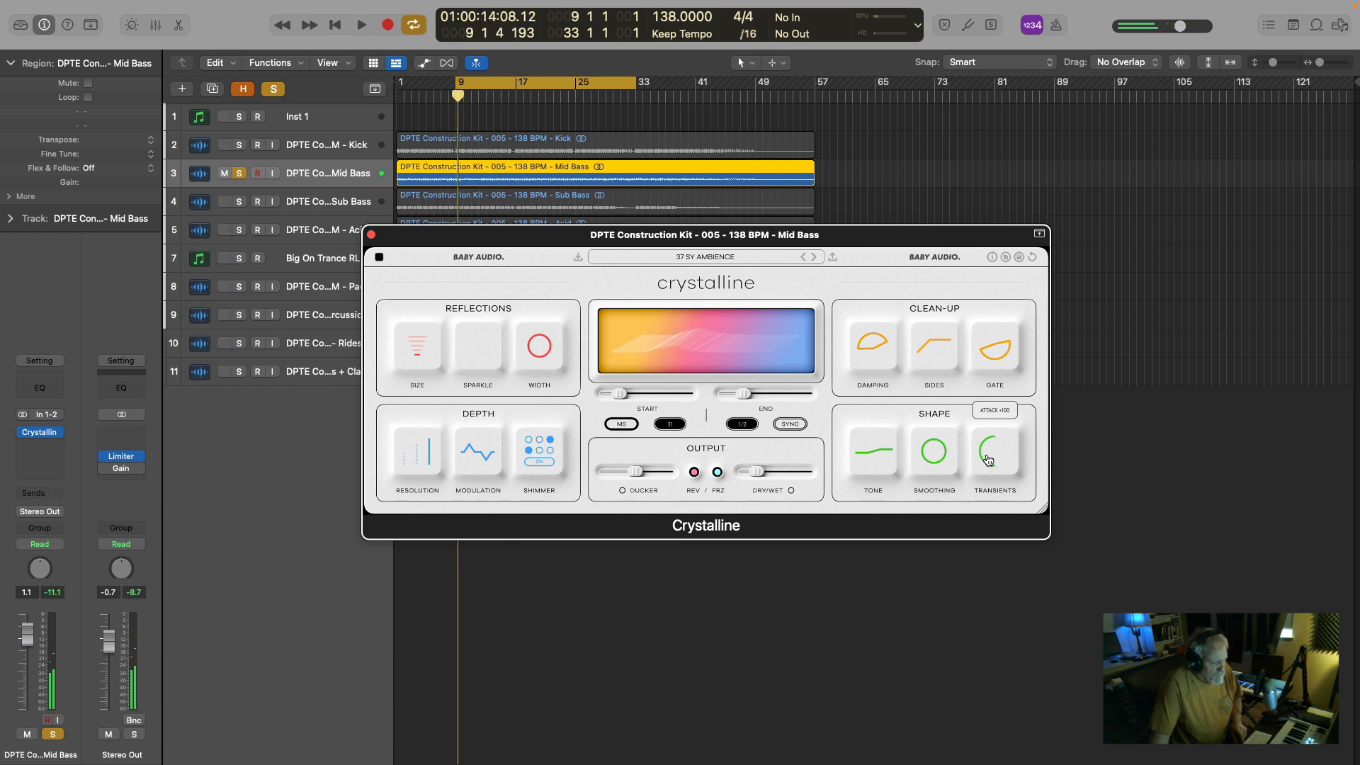
{"action": "key", "text": "space"}
Back Crystalline's Transients off to Attack +82 and replay the Mid Bass from bar 9.
{"action": "left_click_drag", "start_coordinate": [989, 460], "coordinate": [1000, 418]}
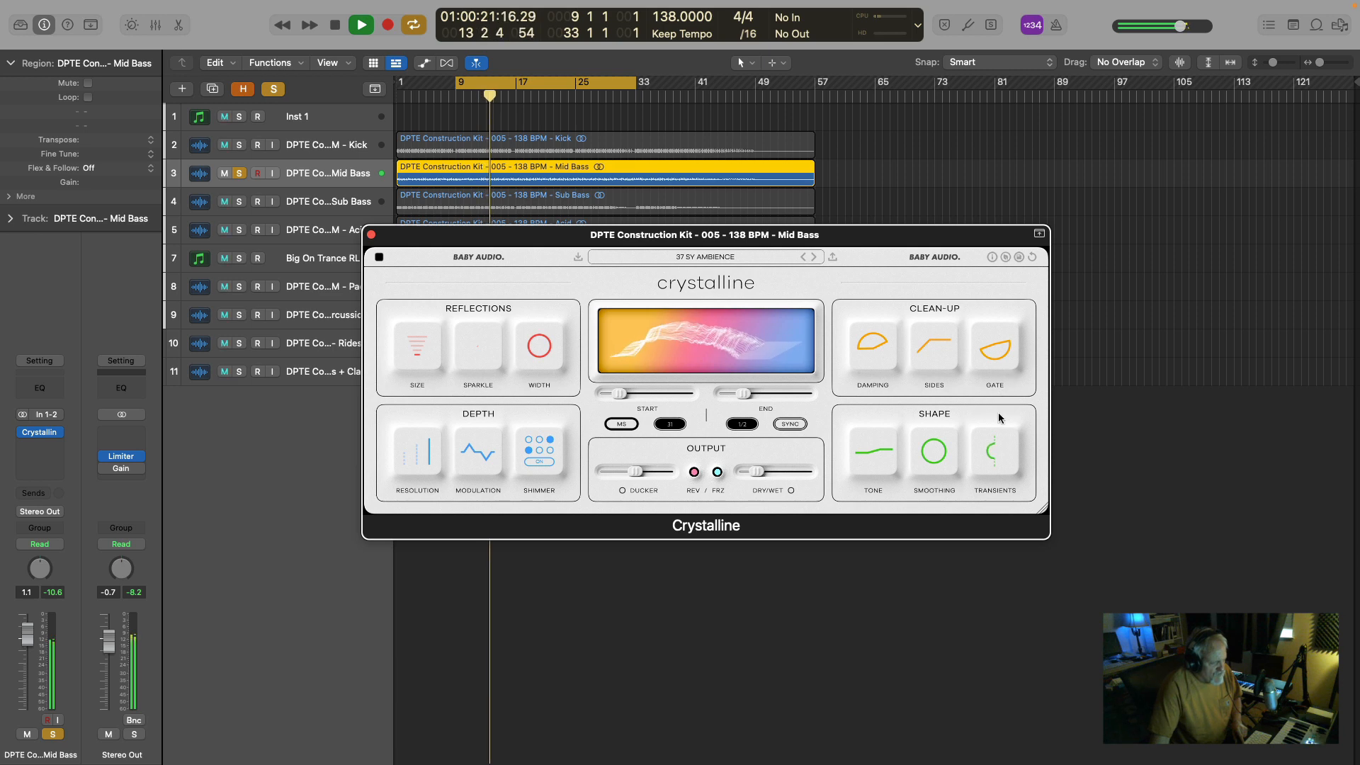
{"action": "key", "text": "space"}
{"action": "mouse_move", "coordinate": [1007, 457]}
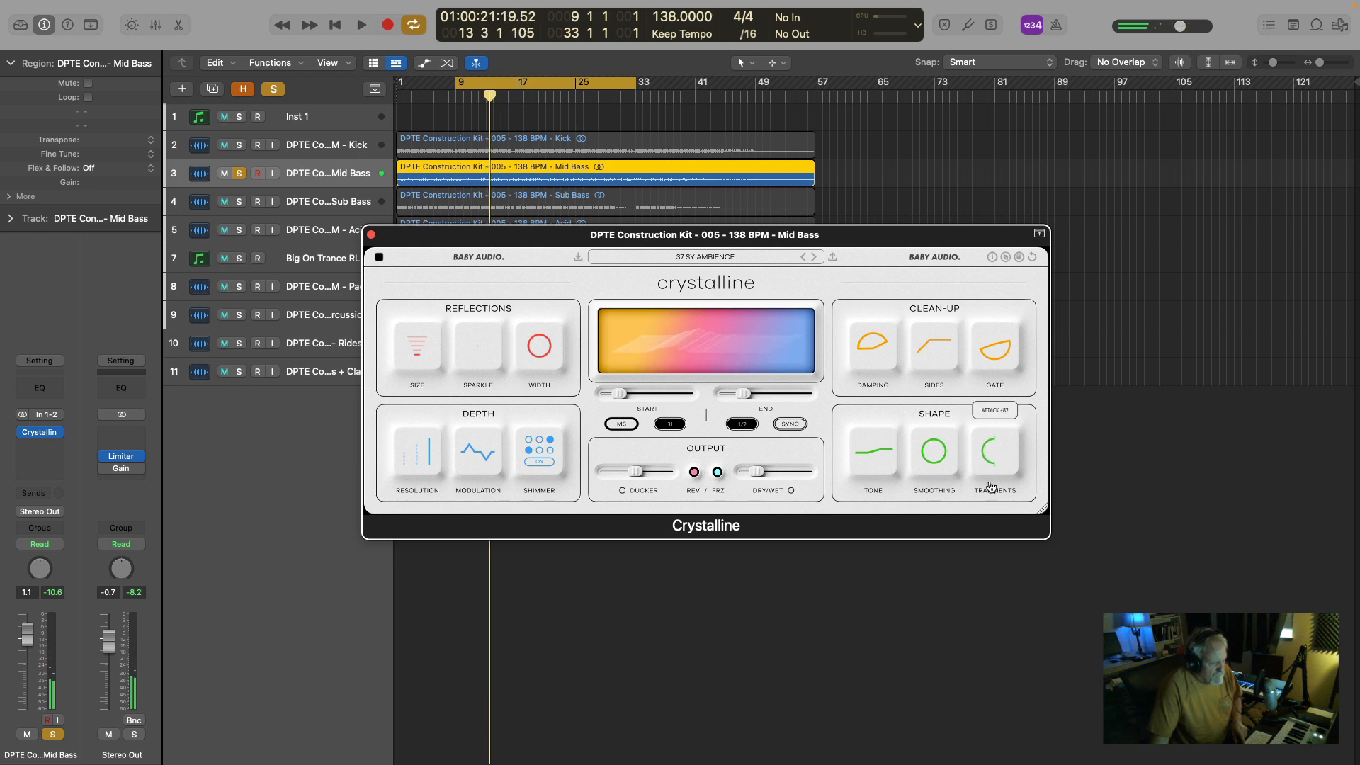
{"action": "key", "text": "space"}
{"action": "key", "text": "space"}
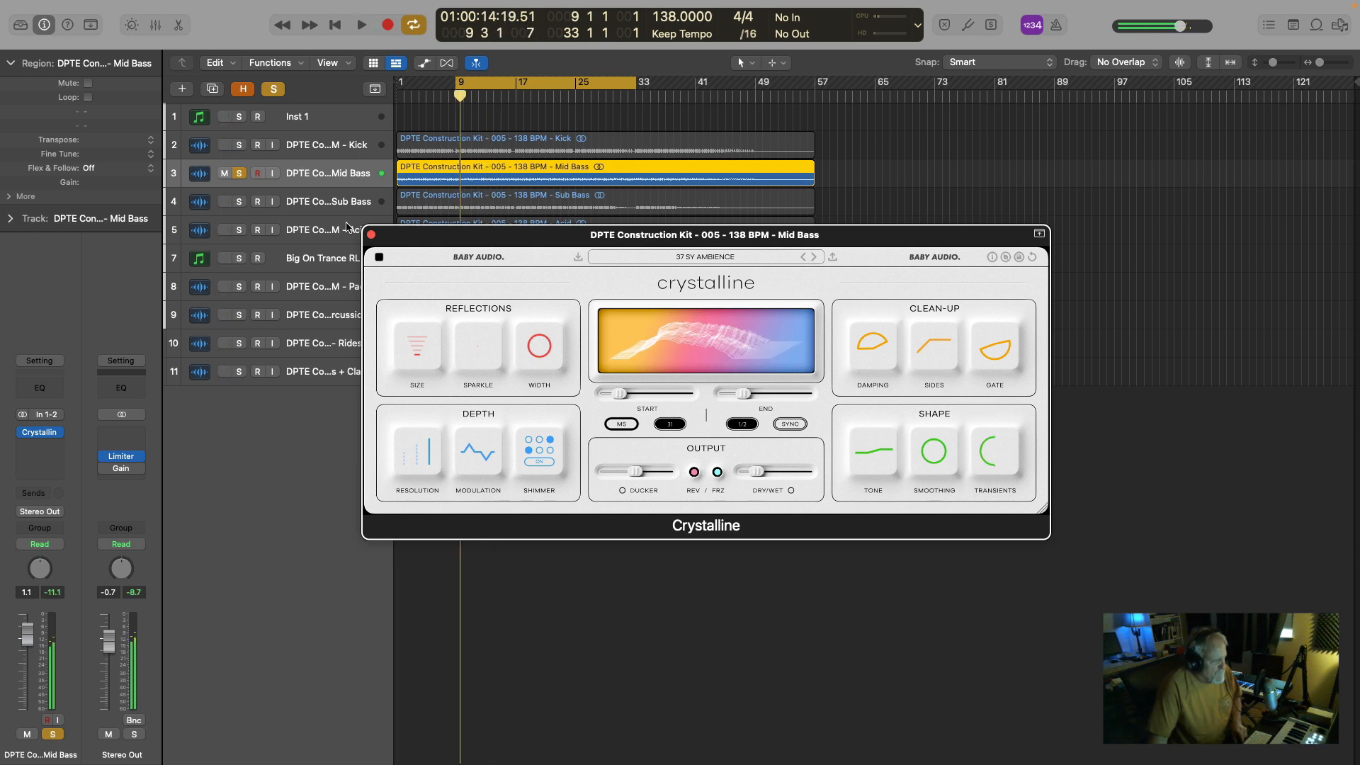
Take the Mid Bass out of solo and close its Crystalline window.
{"action": "left_click", "coordinate": [239, 176]}
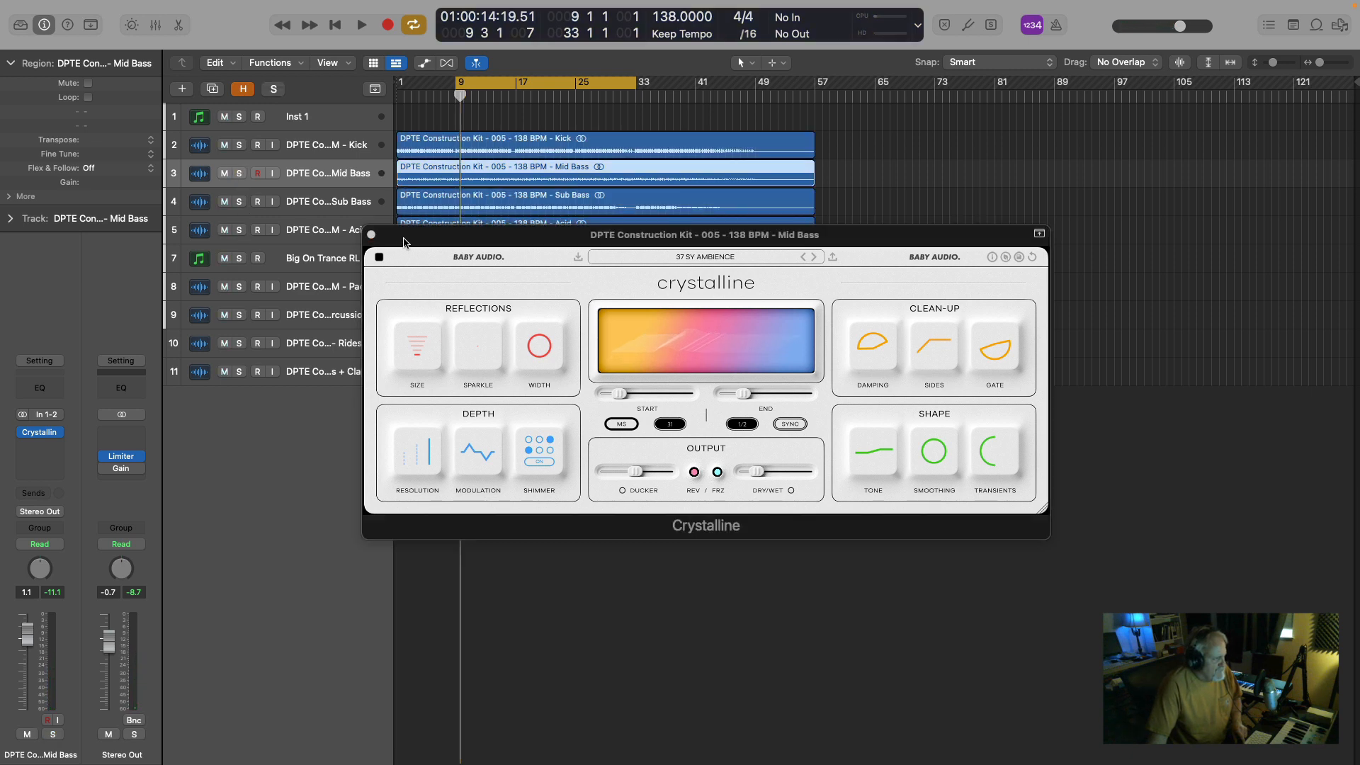
{"action": "left_click", "coordinate": [371, 240]}
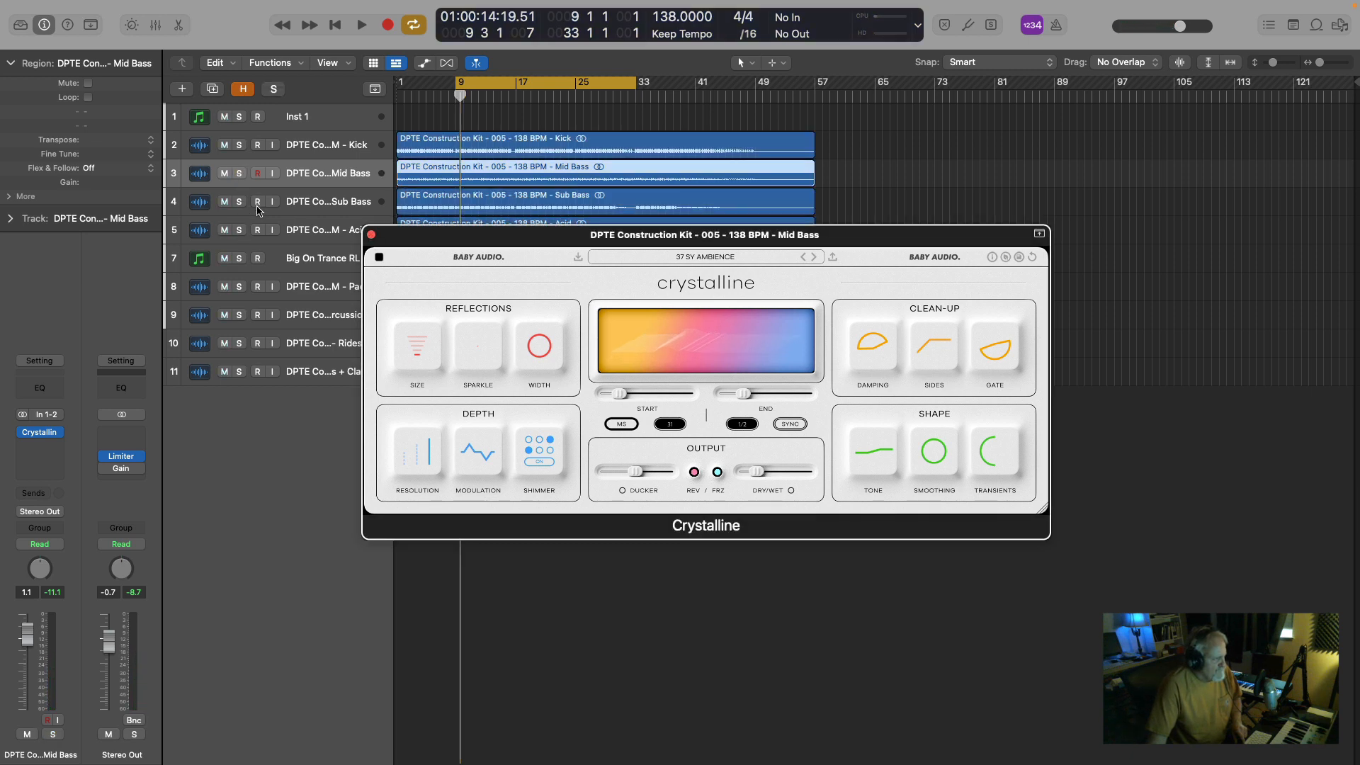
{"action": "left_click", "coordinate": [371, 235]}
Briefly solo the Sub Bass, switch the solo to the Acid track, and play it from around bar 22.
{"action": "left_click", "coordinate": [239, 202]}
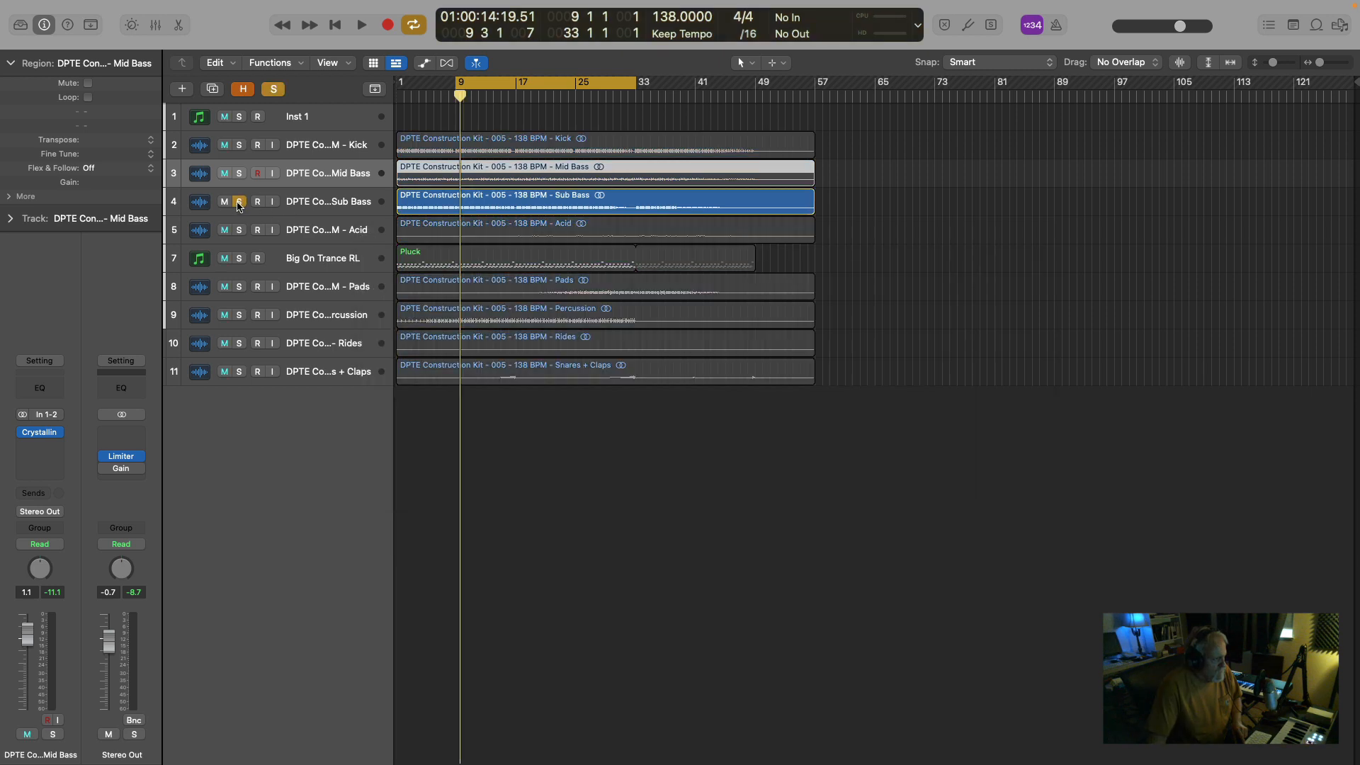
{"action": "left_click", "coordinate": [239, 203]}
{"action": "left_click", "coordinate": [240, 231]}
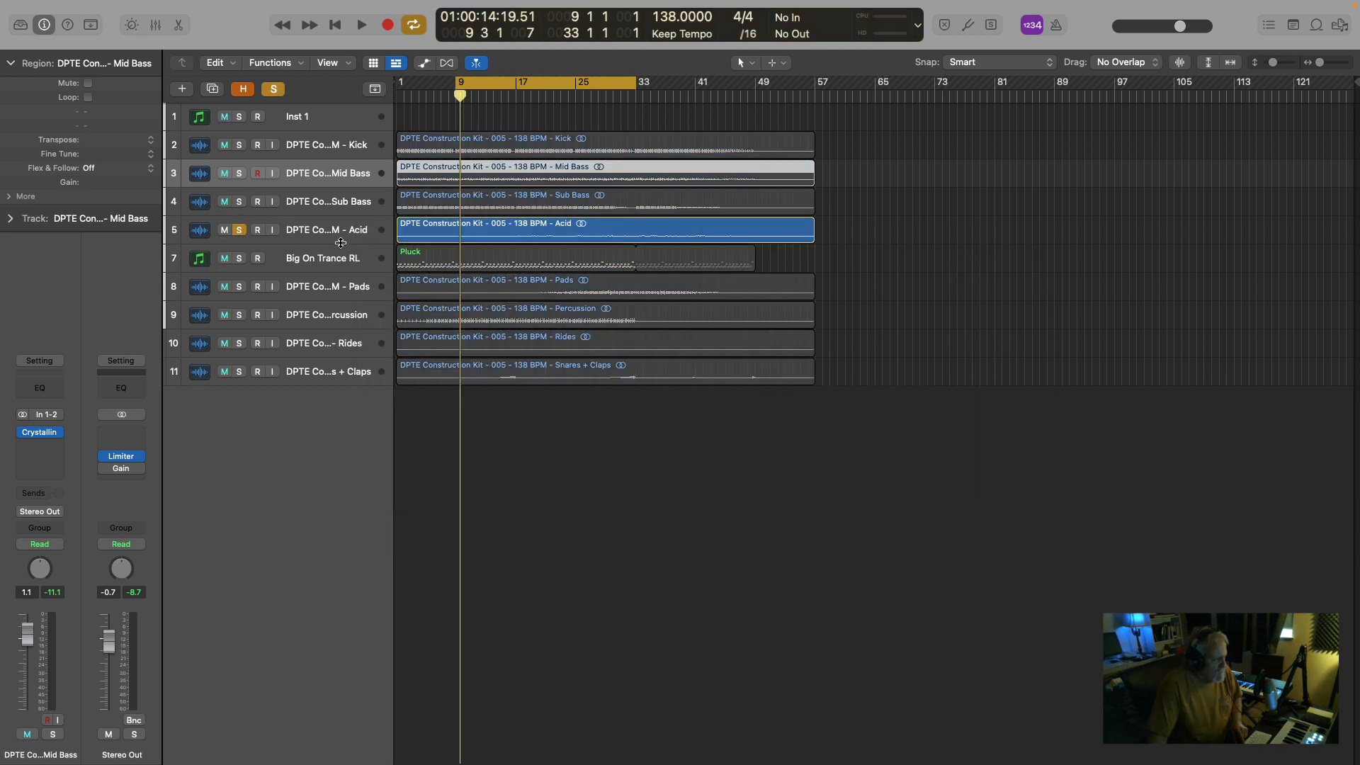
{"action": "key", "text": "space"}
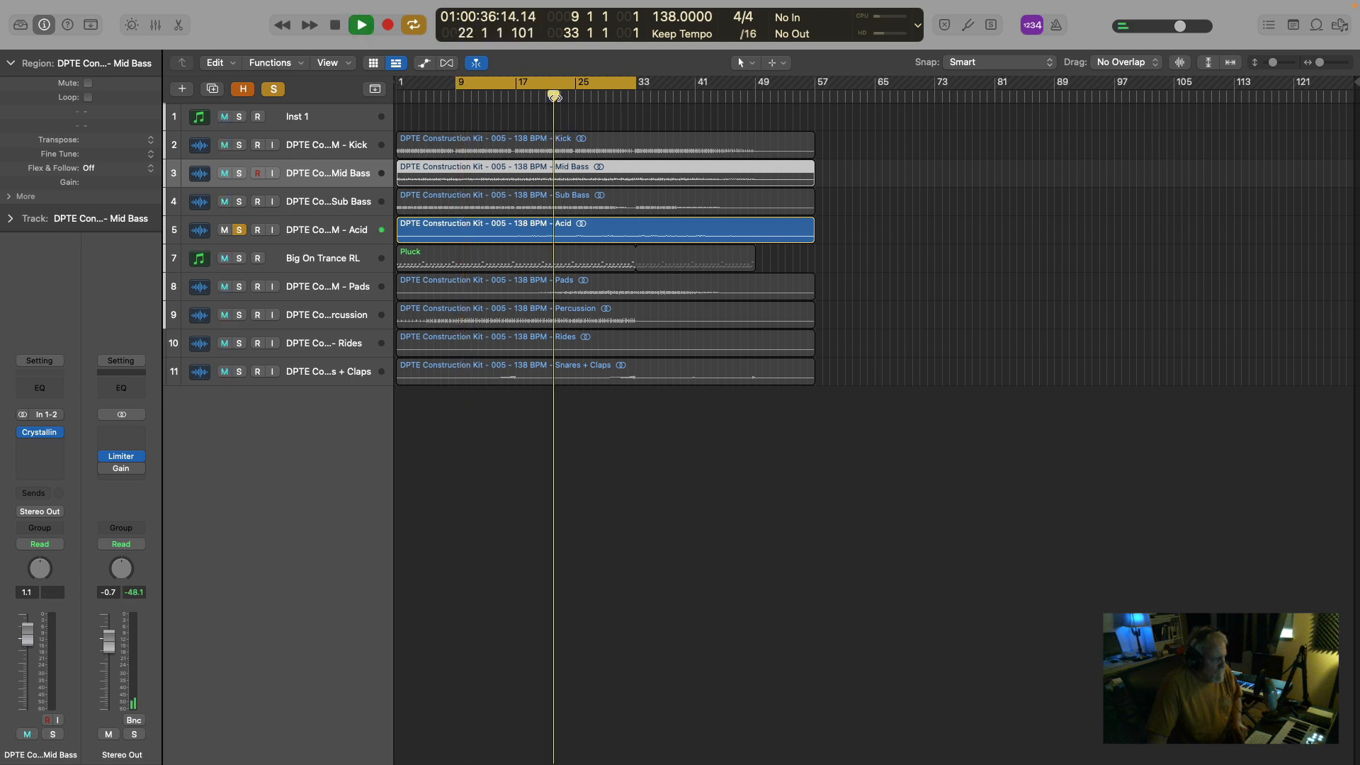
Open Crystalline on the Acid track, raise Dry/Wet to about 25 during playback, and stop.
{"action": "left_click", "coordinate": [312, 233]}
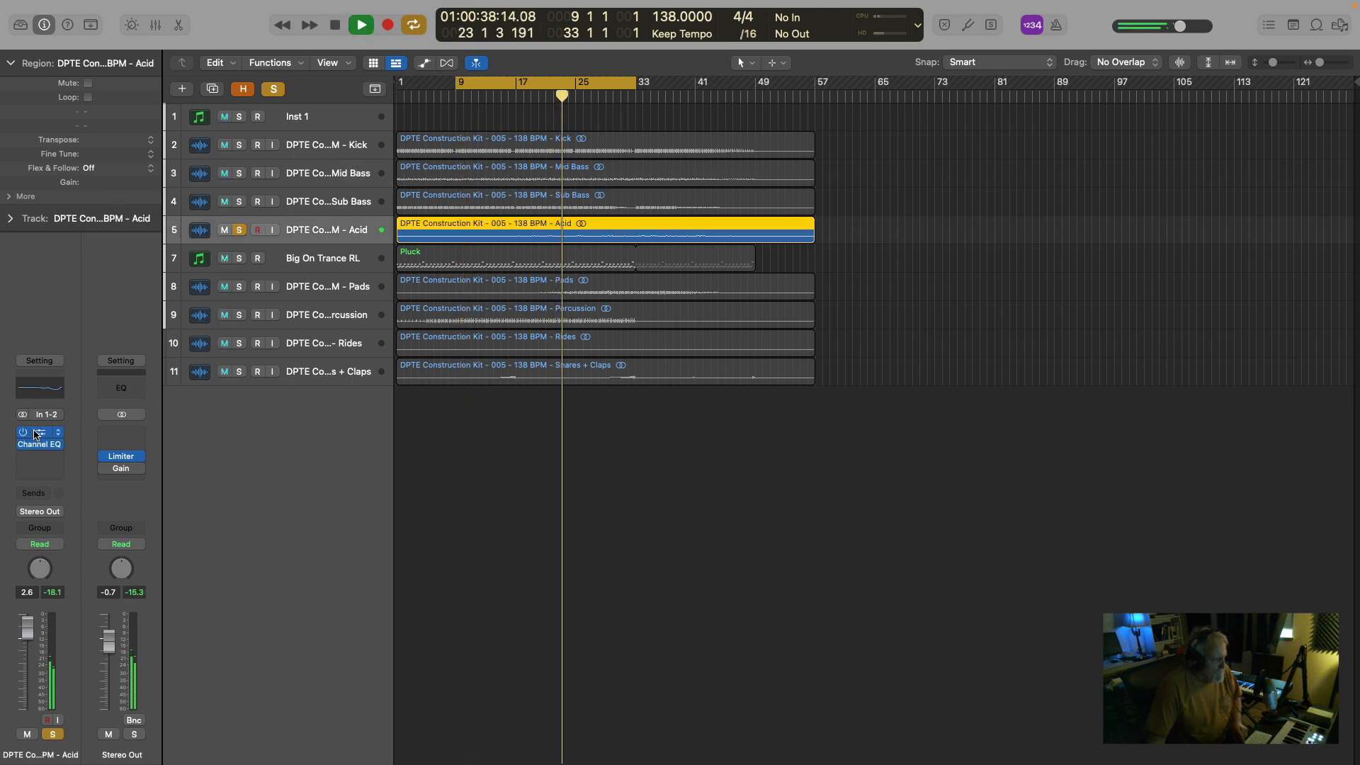
{"action": "left_click", "coordinate": [34, 456]}
{"action": "left_click", "coordinate": [109, 314]}
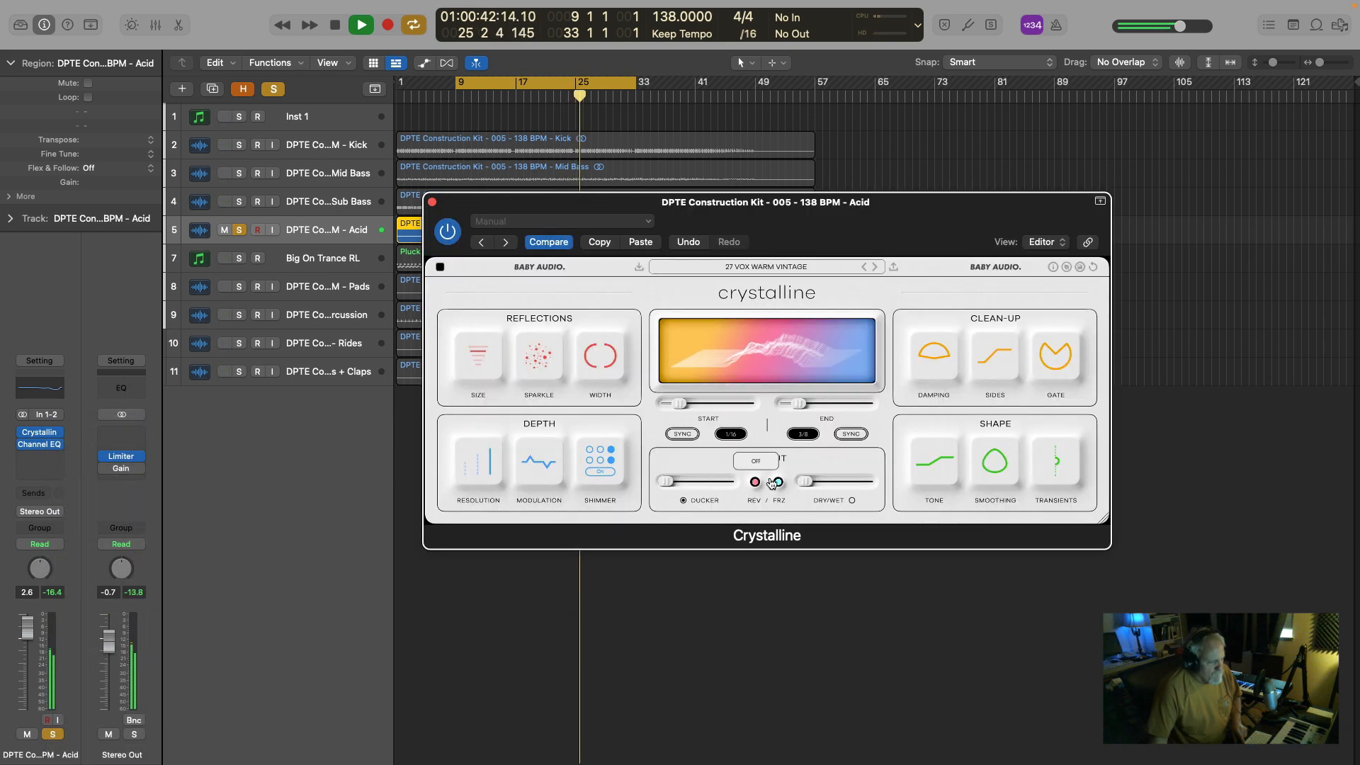
{"action": "left_click_drag", "start_coordinate": [808, 485], "coordinate": [825, 483]}
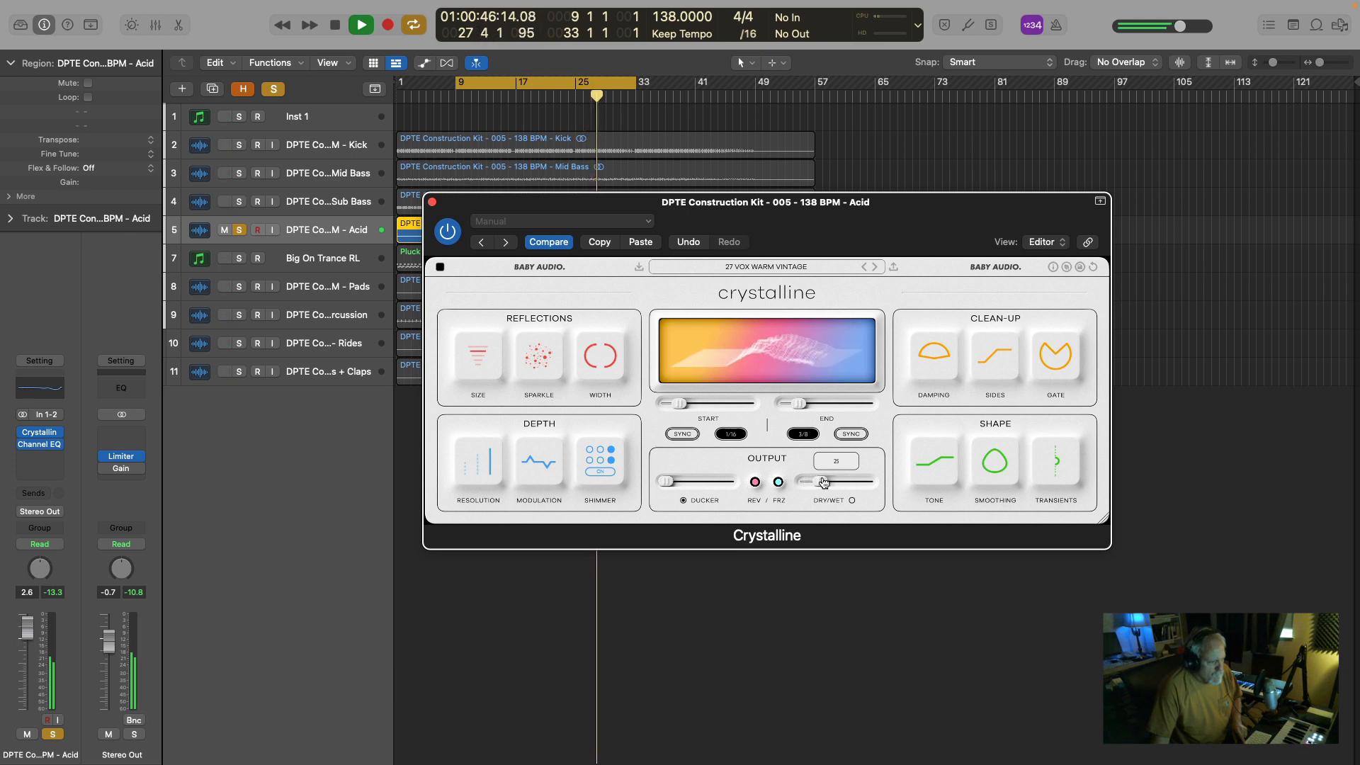
{"action": "key", "text": "space"}
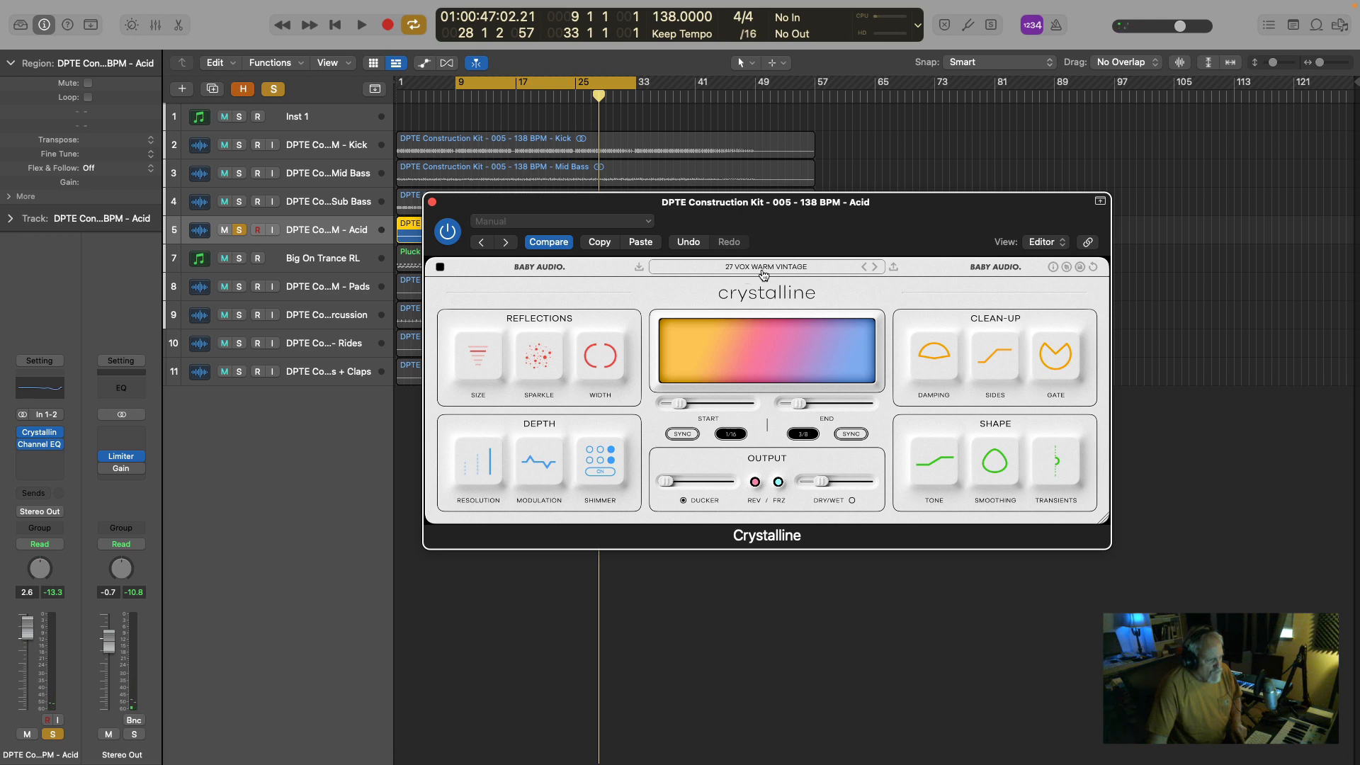
Replay the Acid track from about bar 22 and lower its Crystalline Dry/Wet slightly.
{"action": "key", "text": "space"}
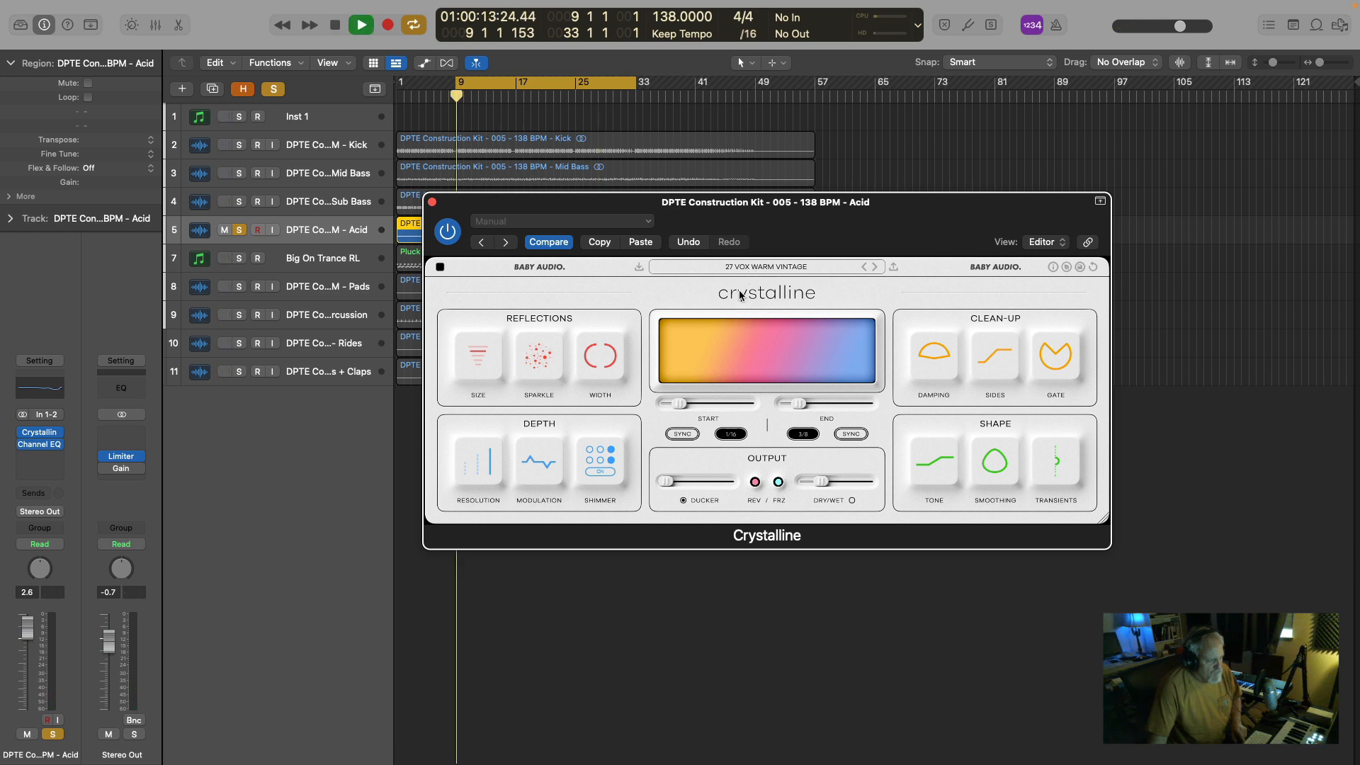
{"action": "left_click", "coordinate": [554, 96]}
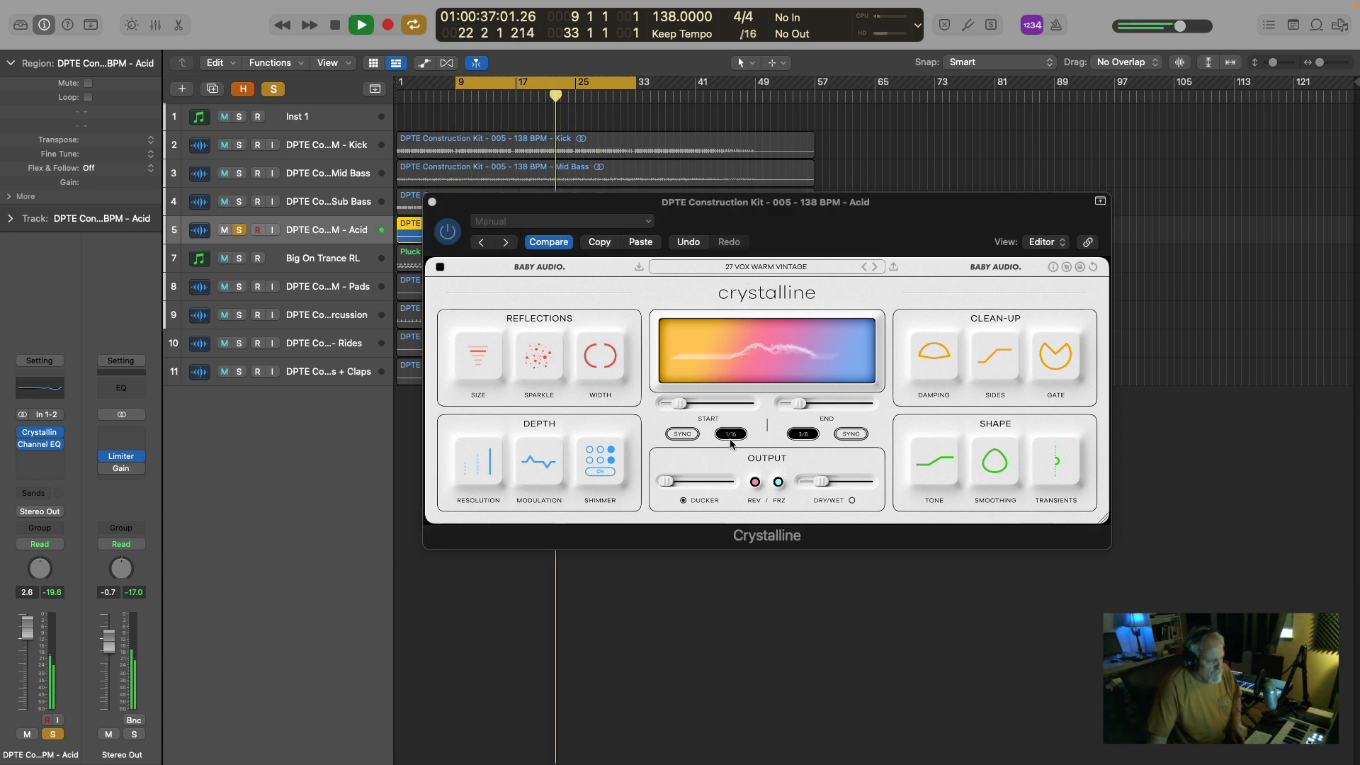
{"action": "mouse_move", "coordinate": [823, 488]}
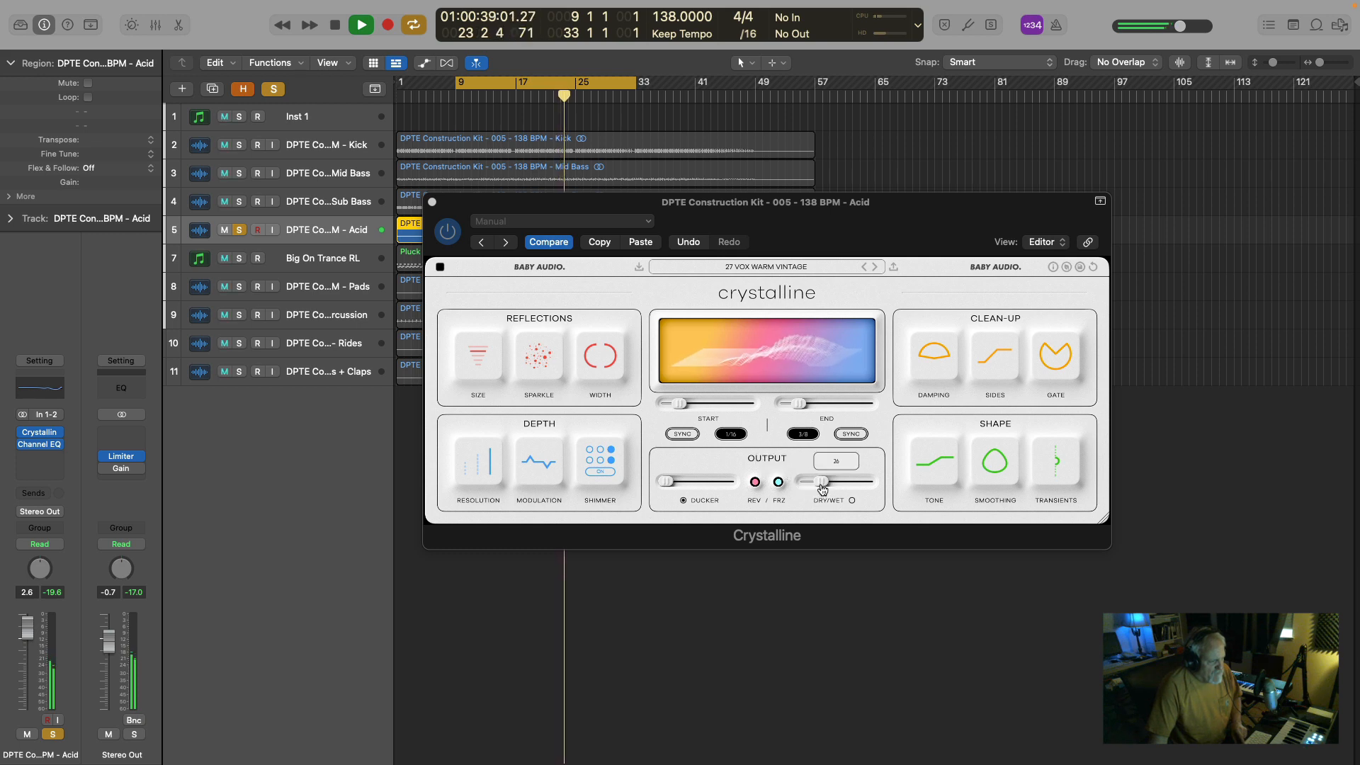
{"action": "key", "text": "space"}
{"action": "left_click_drag", "start_coordinate": [822, 487], "coordinate": [817, 487]}
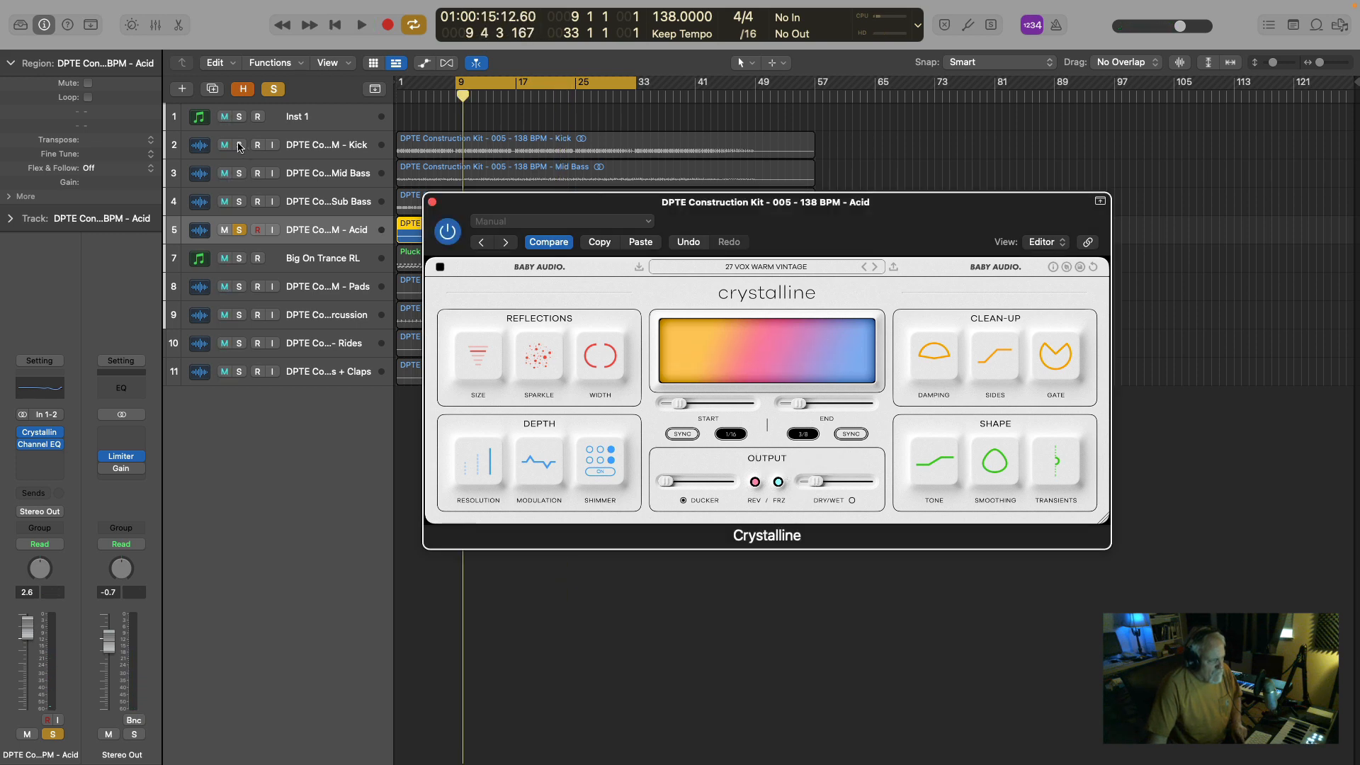
Add the Kick and Mid Bass to the solo and play them together with the Acid.
{"action": "left_click", "coordinate": [240, 145]}
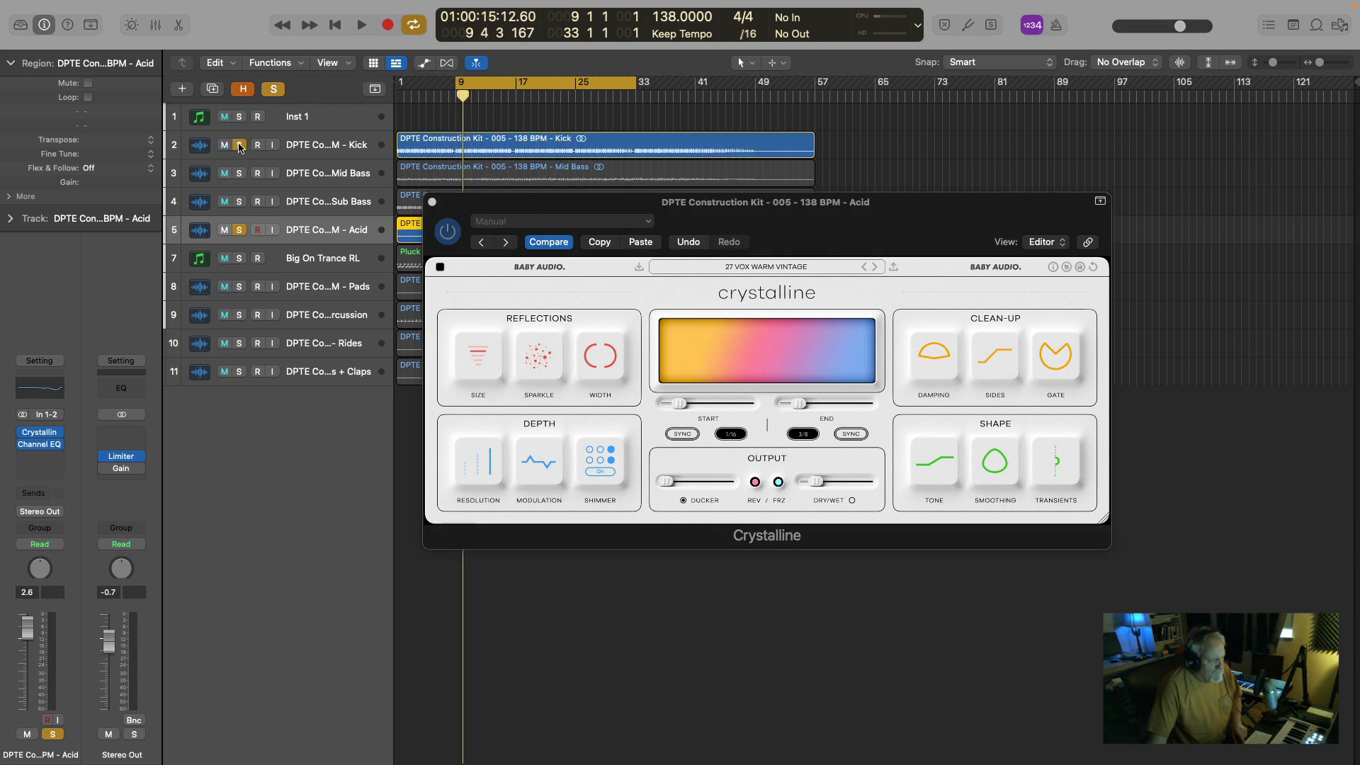
{"action": "key", "text": "space"}
{"action": "left_click", "coordinate": [238, 174]}
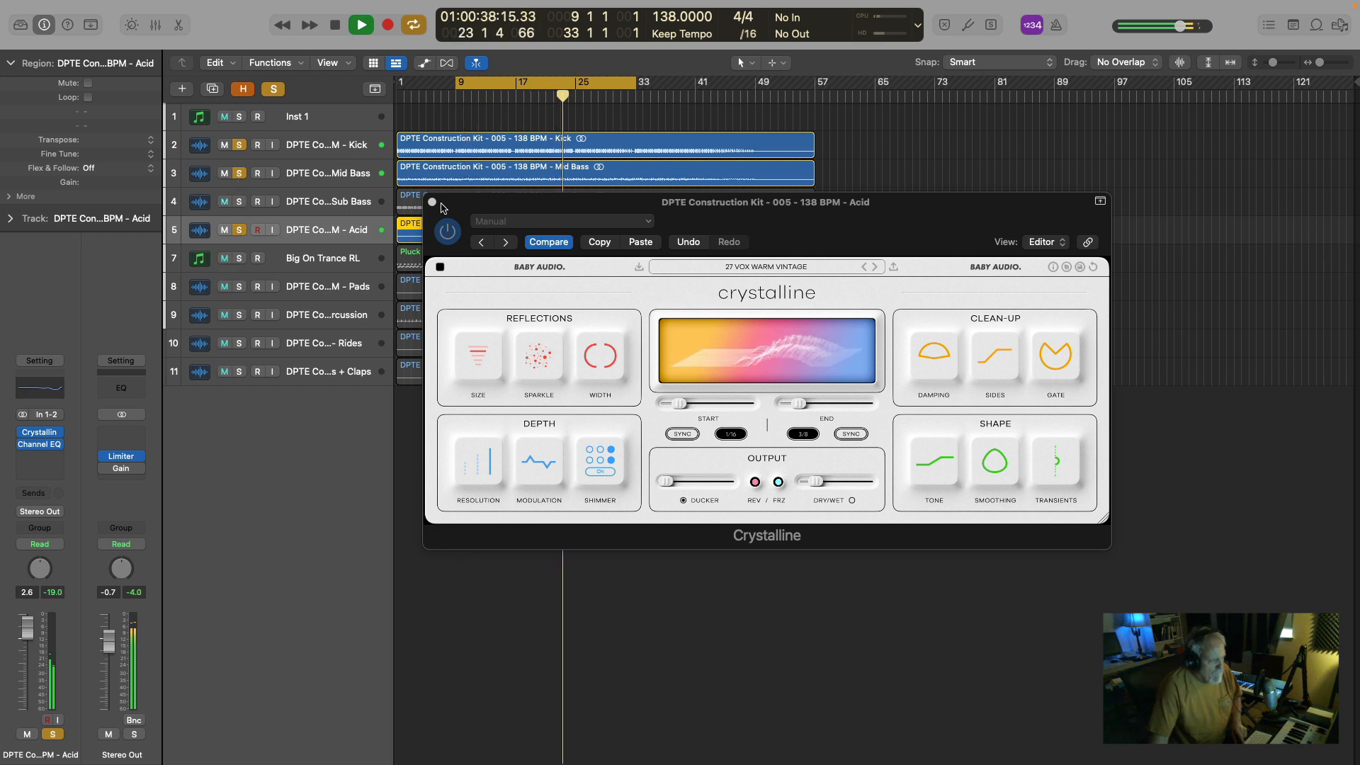
Open the Mid Bass's Crystalline, unsolo the Acid, and lower Dry/Wet slightly while Kick and Mid Bass play.
{"action": "left_click", "coordinate": [331, 174]}
{"action": "key", "text": "space"}
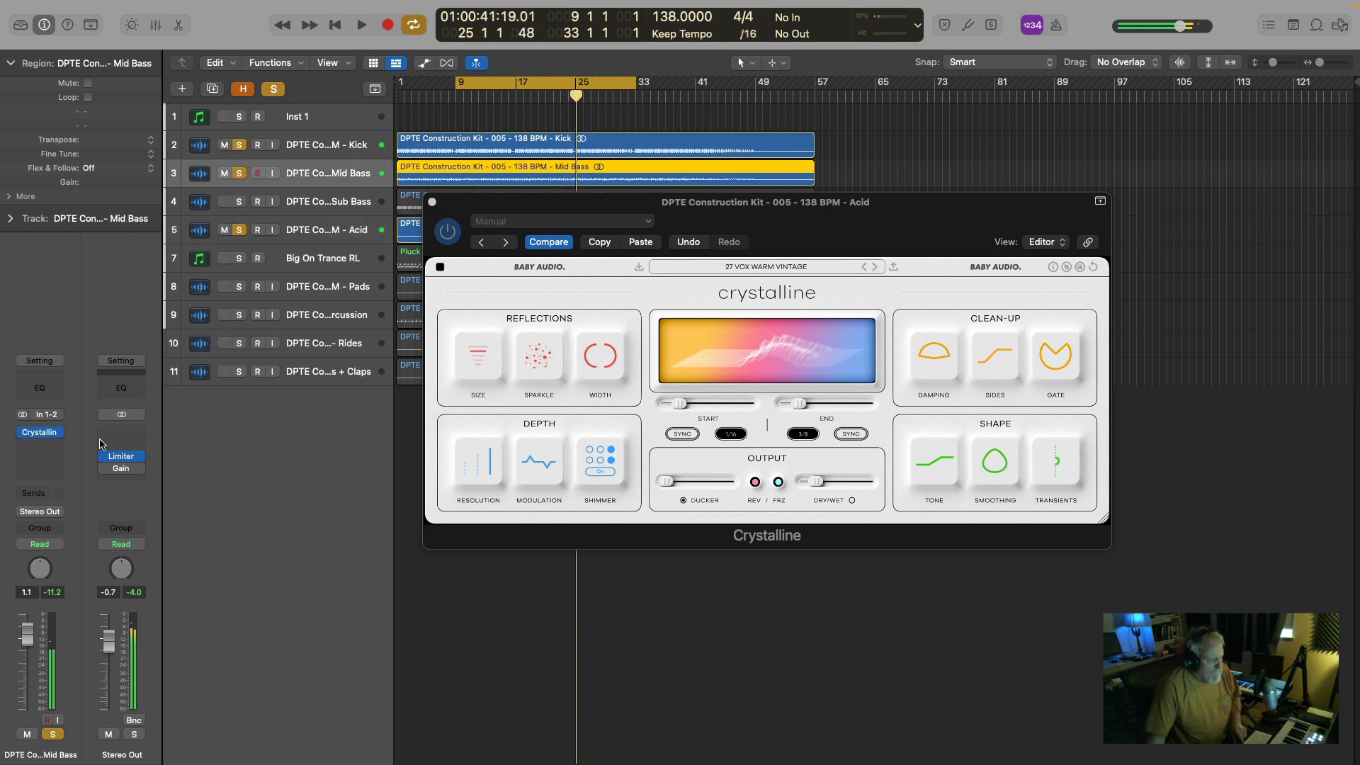
{"action": "left_click", "coordinate": [39, 432]}
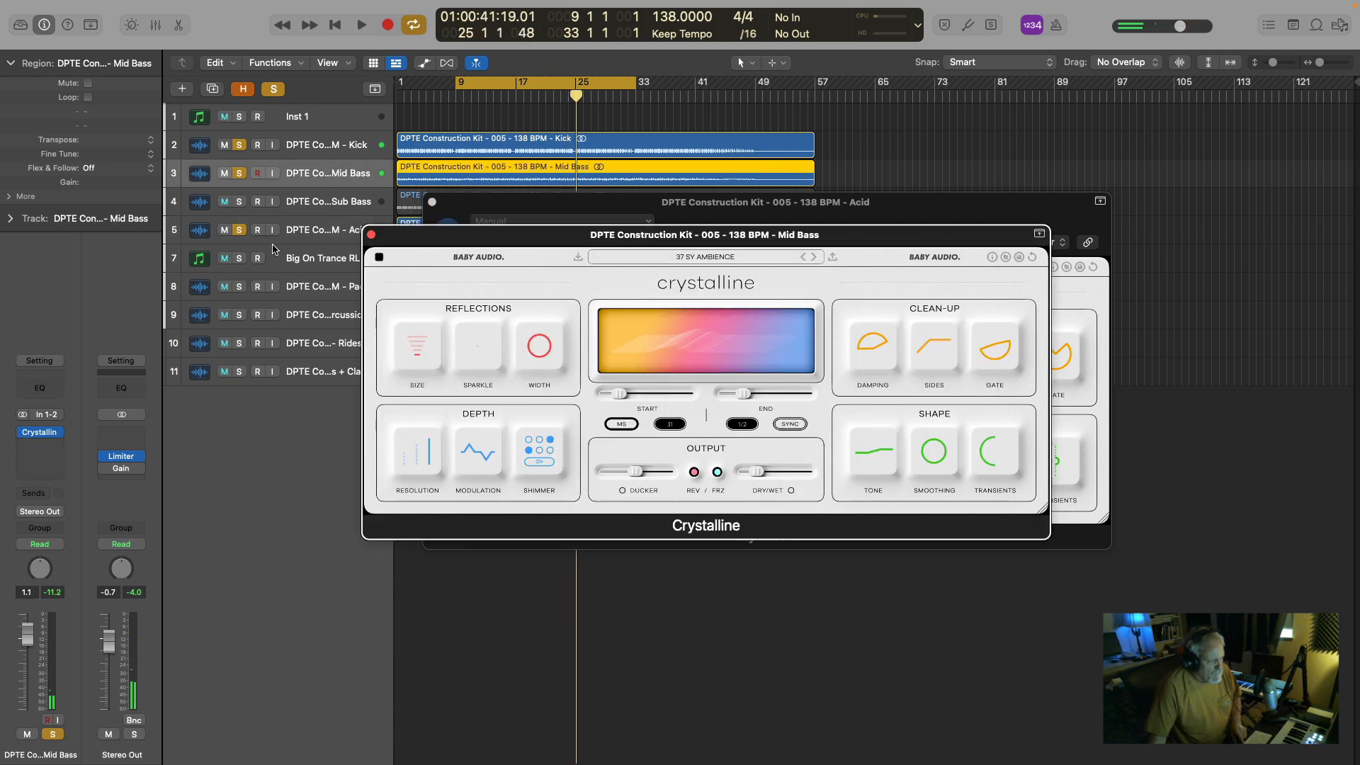
{"action": "left_click", "coordinate": [239, 230]}
{"action": "key", "text": "space"}
{"action": "mouse_move", "coordinate": [754, 478]}
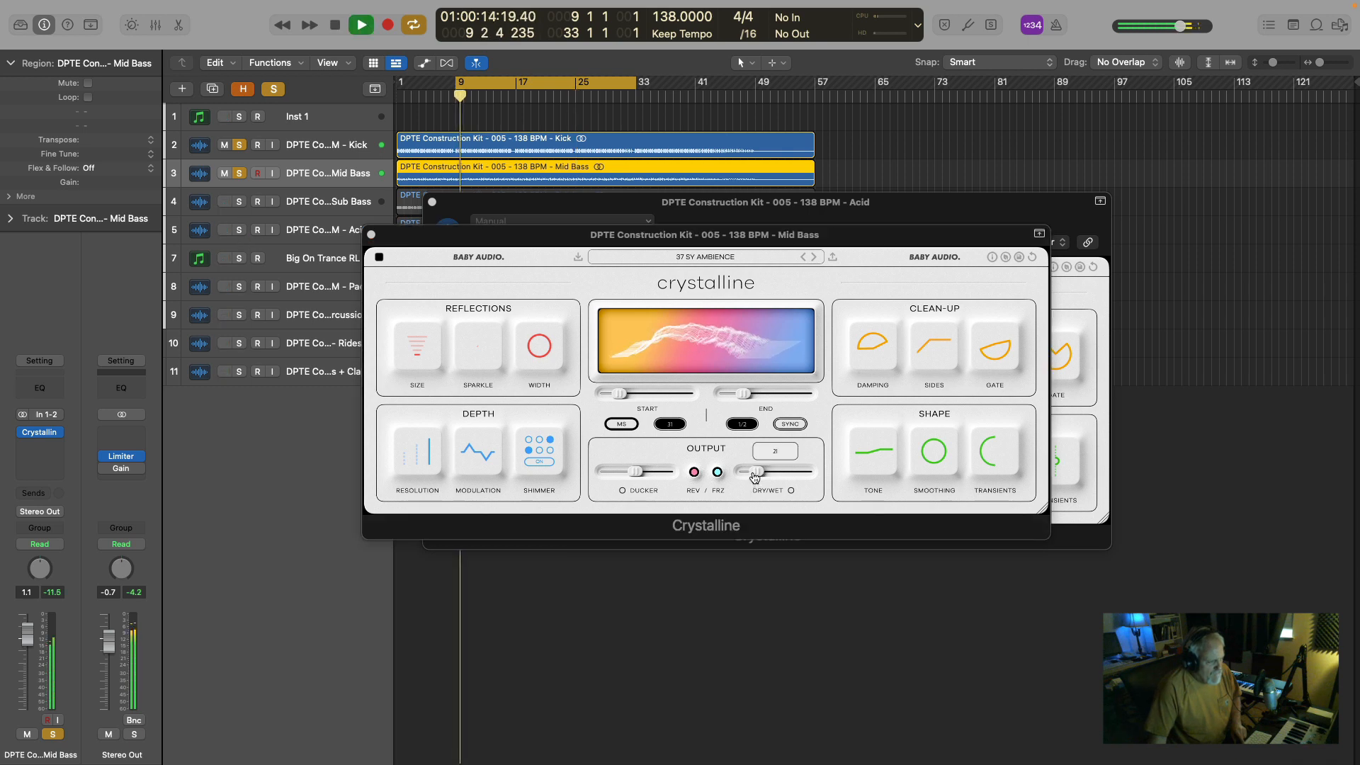
{"action": "left_click_drag", "start_coordinate": [754, 474], "coordinate": [748, 471]}
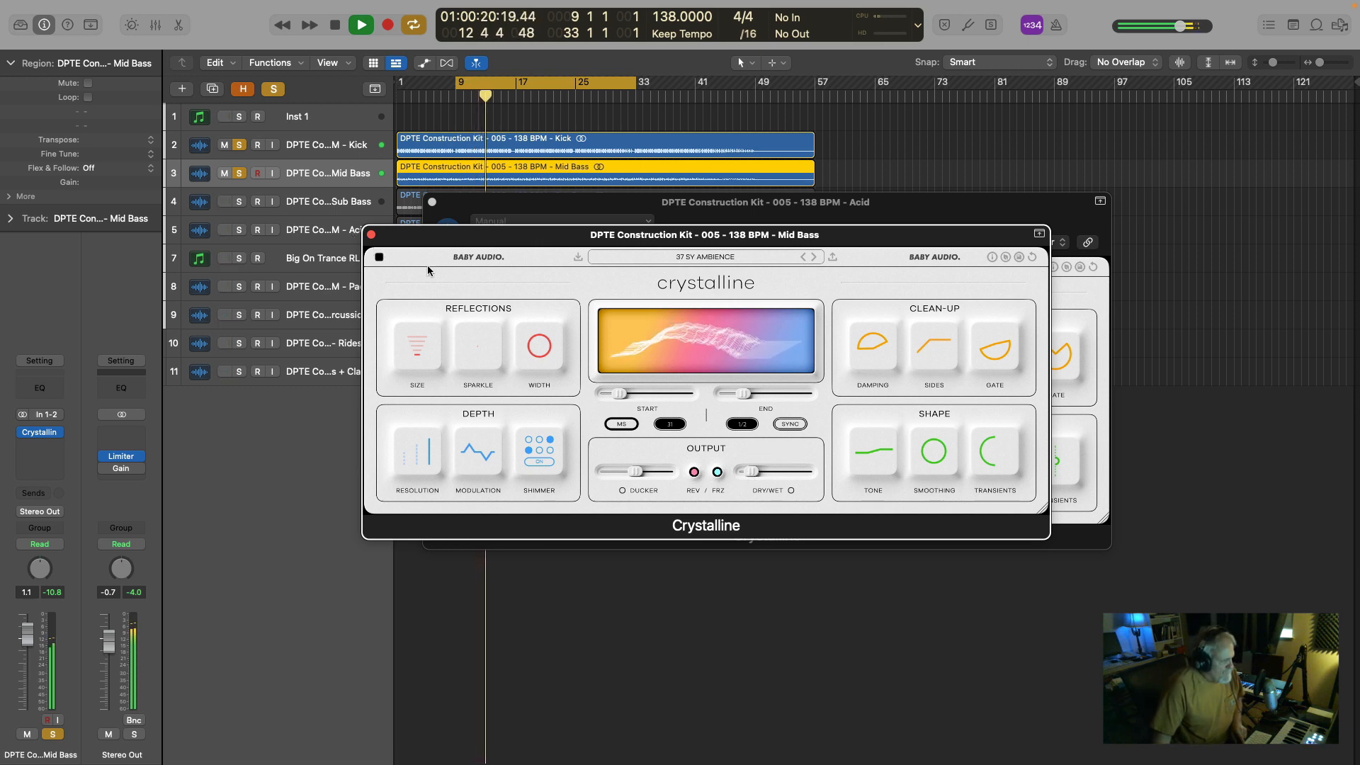
Bypass and re-enable Crystalline on the Mid Bass during playback to compare the dry and wet sound.
{"action": "left_click", "coordinate": [23, 432]}
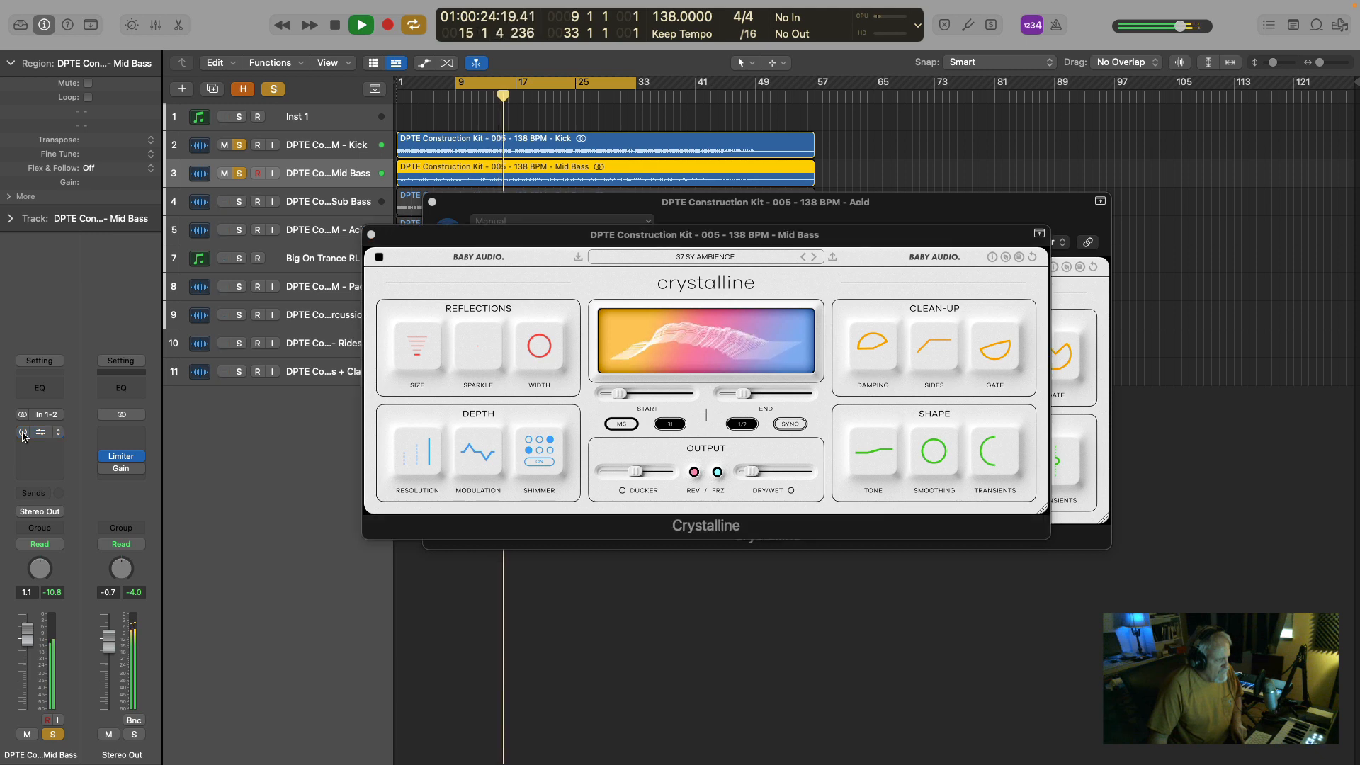
{"action": "left_click", "coordinate": [23, 432]}
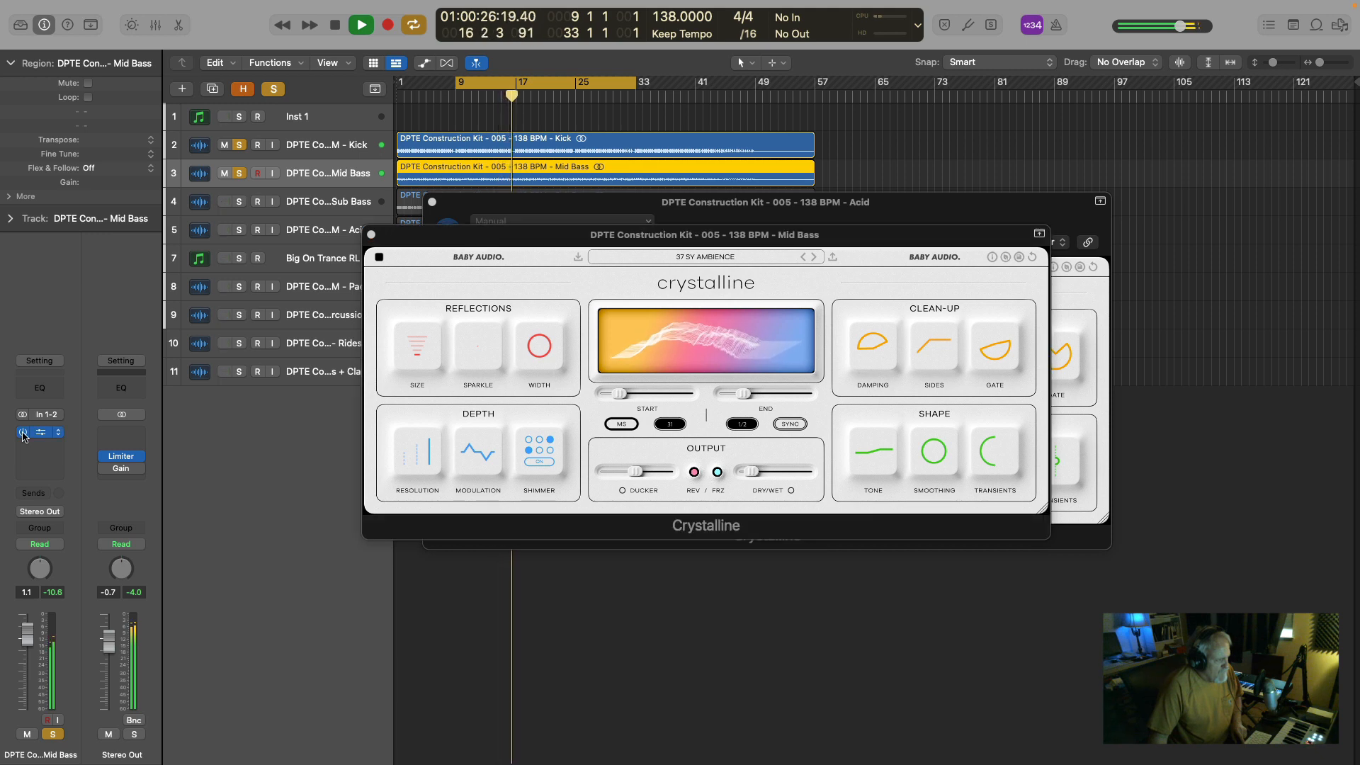
{"action": "key", "text": "space"}
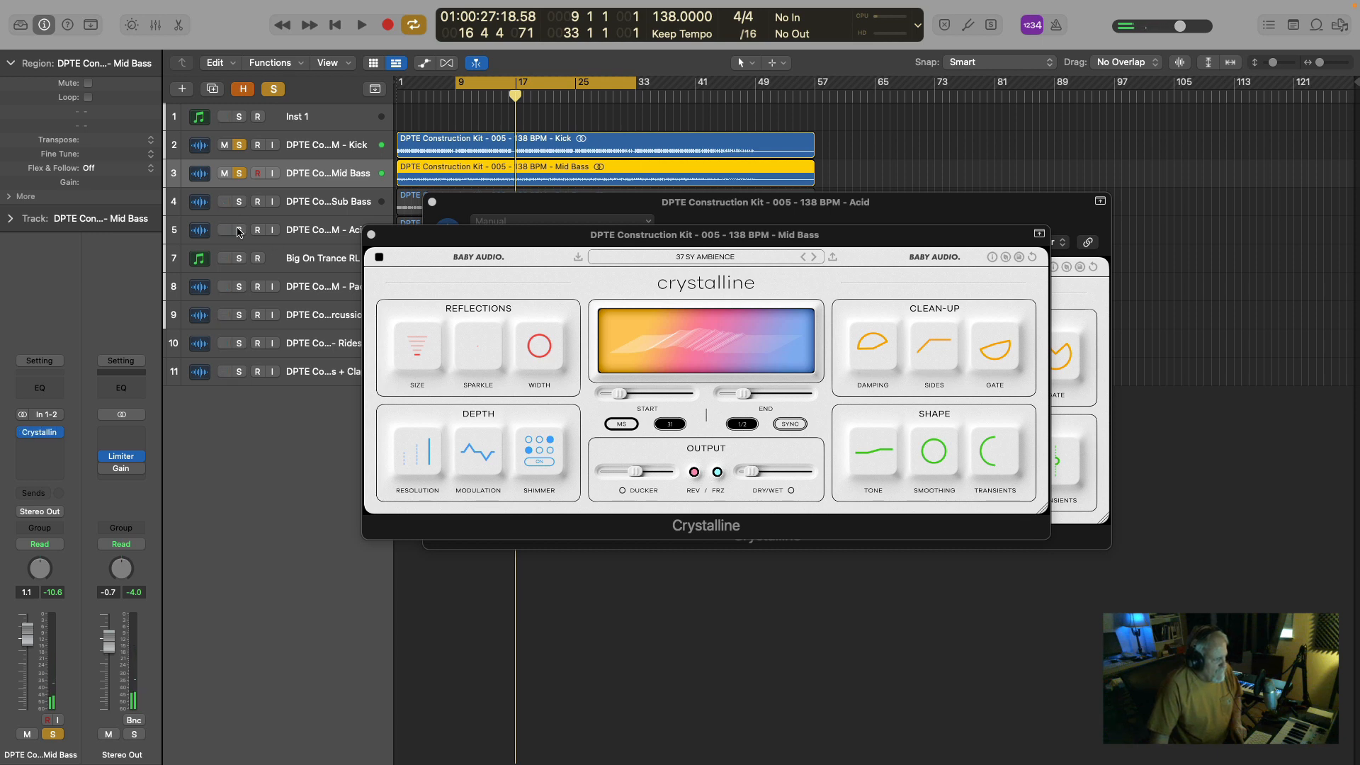
Play the Kick, Mid Bass and re-soloed Acid from bar 9, and close both Crystalline windows.
{"action": "key", "text": "space"}
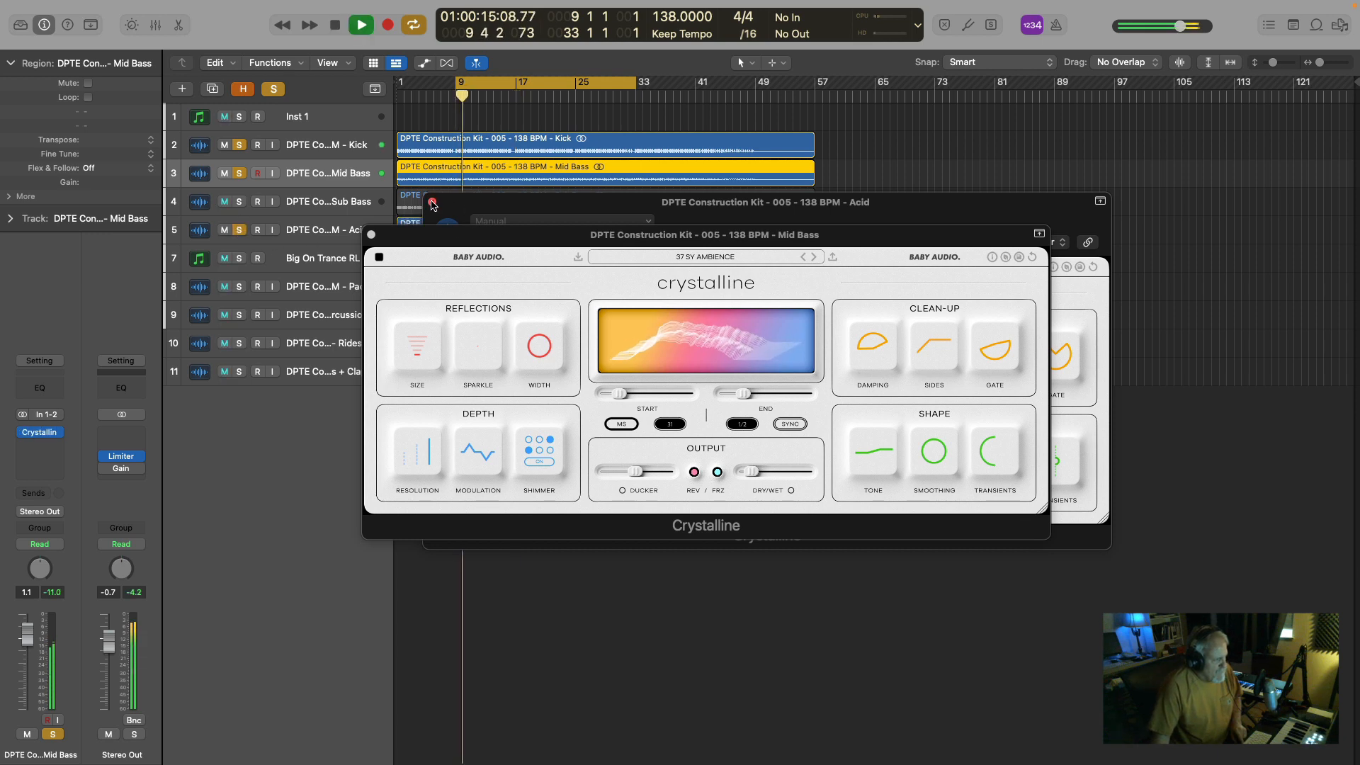
{"action": "left_click", "coordinate": [369, 236]}
{"action": "left_click", "coordinate": [432, 202]}
{"action": "left_click", "coordinate": [432, 202]}
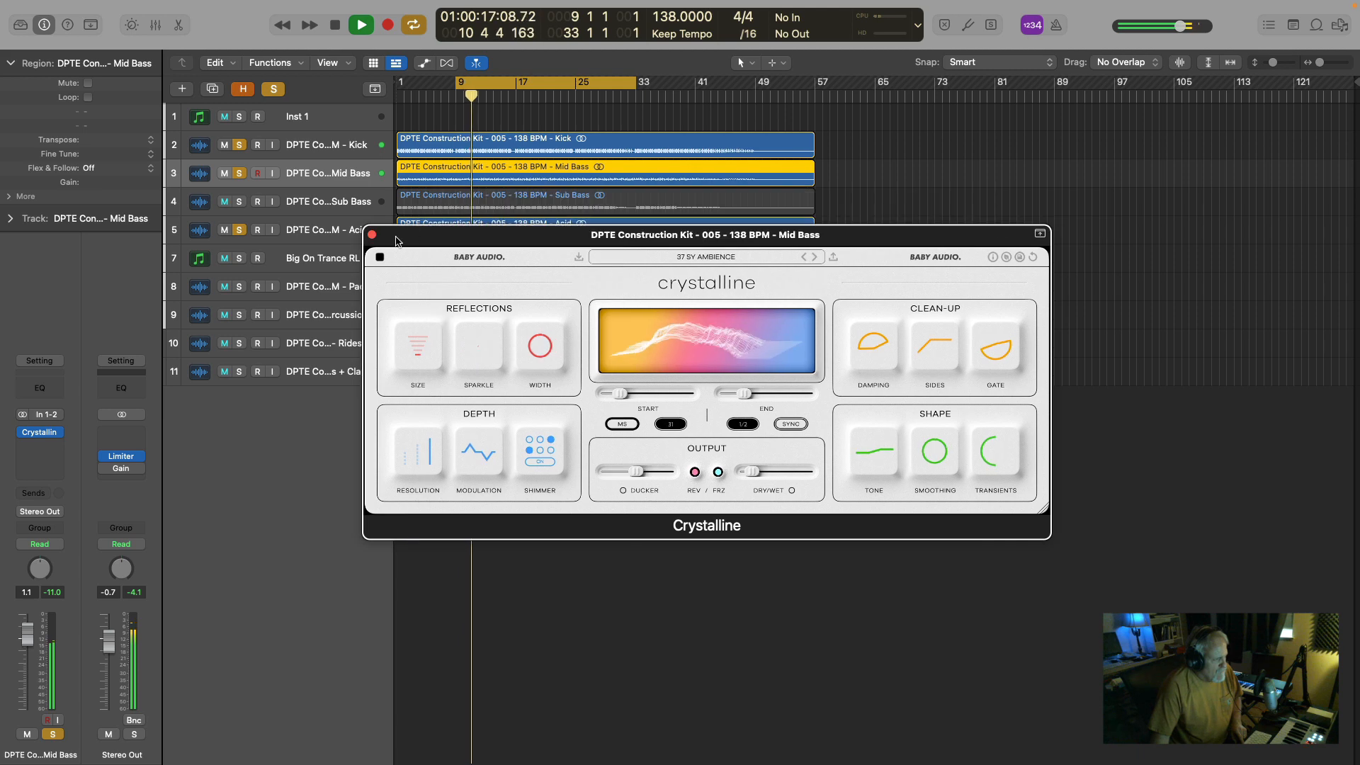
{"action": "left_click", "coordinate": [371, 235]}
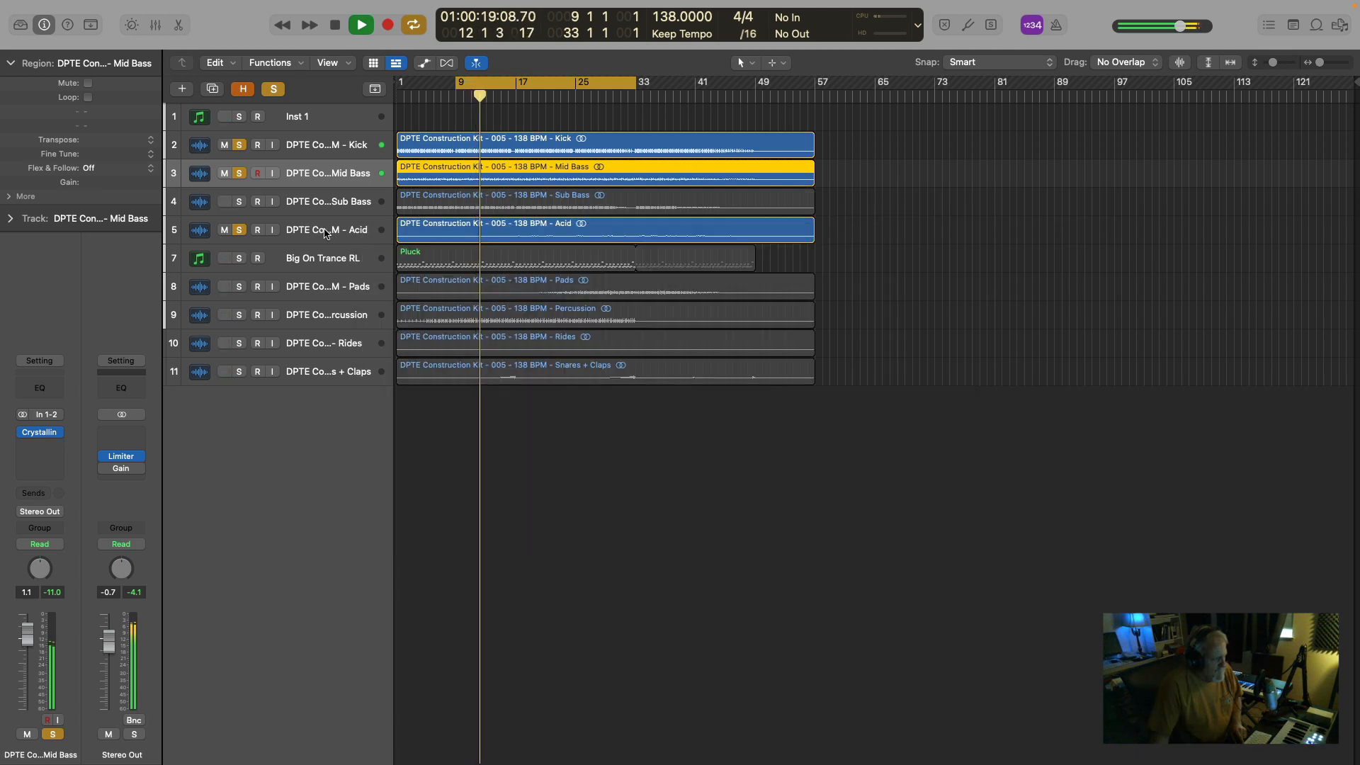
Play from about bar 22, reduce the Acid's Crystalline Dry/Wet to 10, close the plug-in, and stop.
{"action": "left_click", "coordinate": [553, 96]}
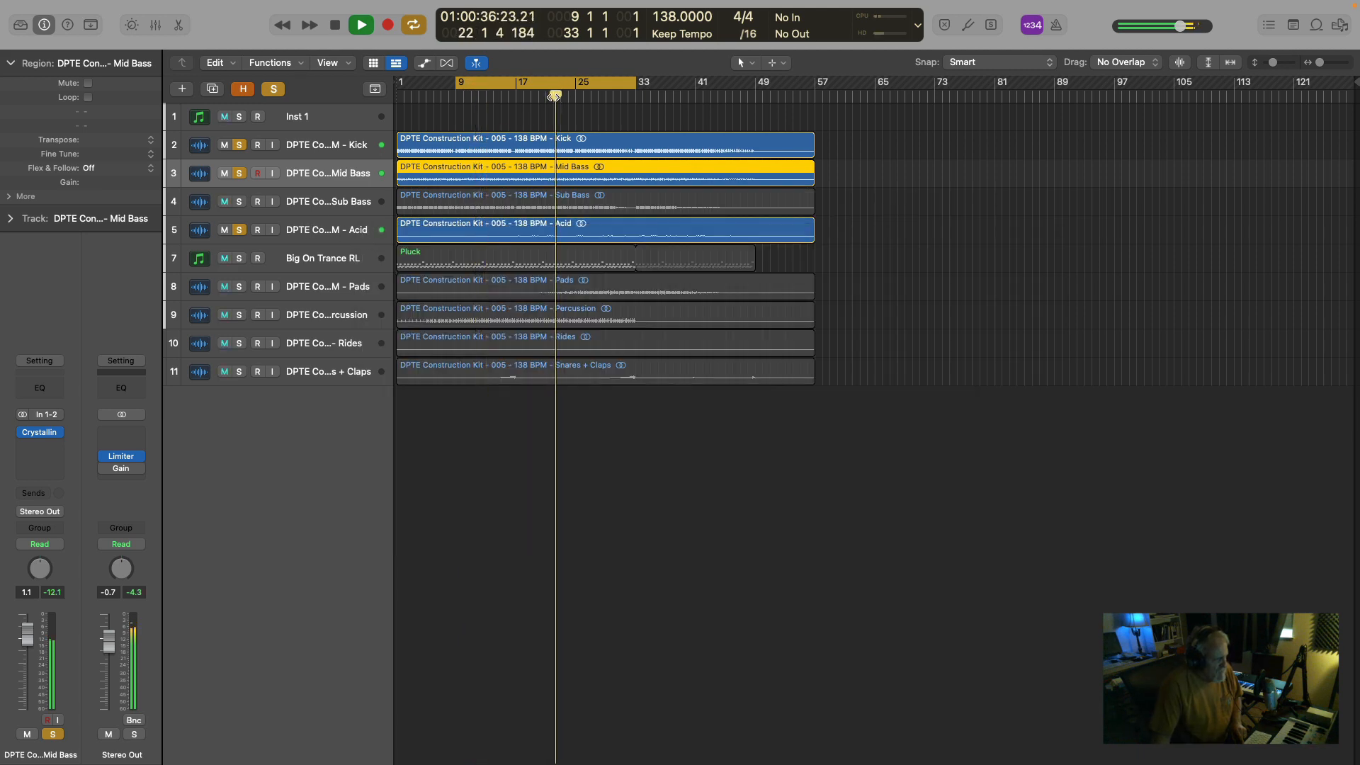
{"action": "left_click", "coordinate": [354, 229]}
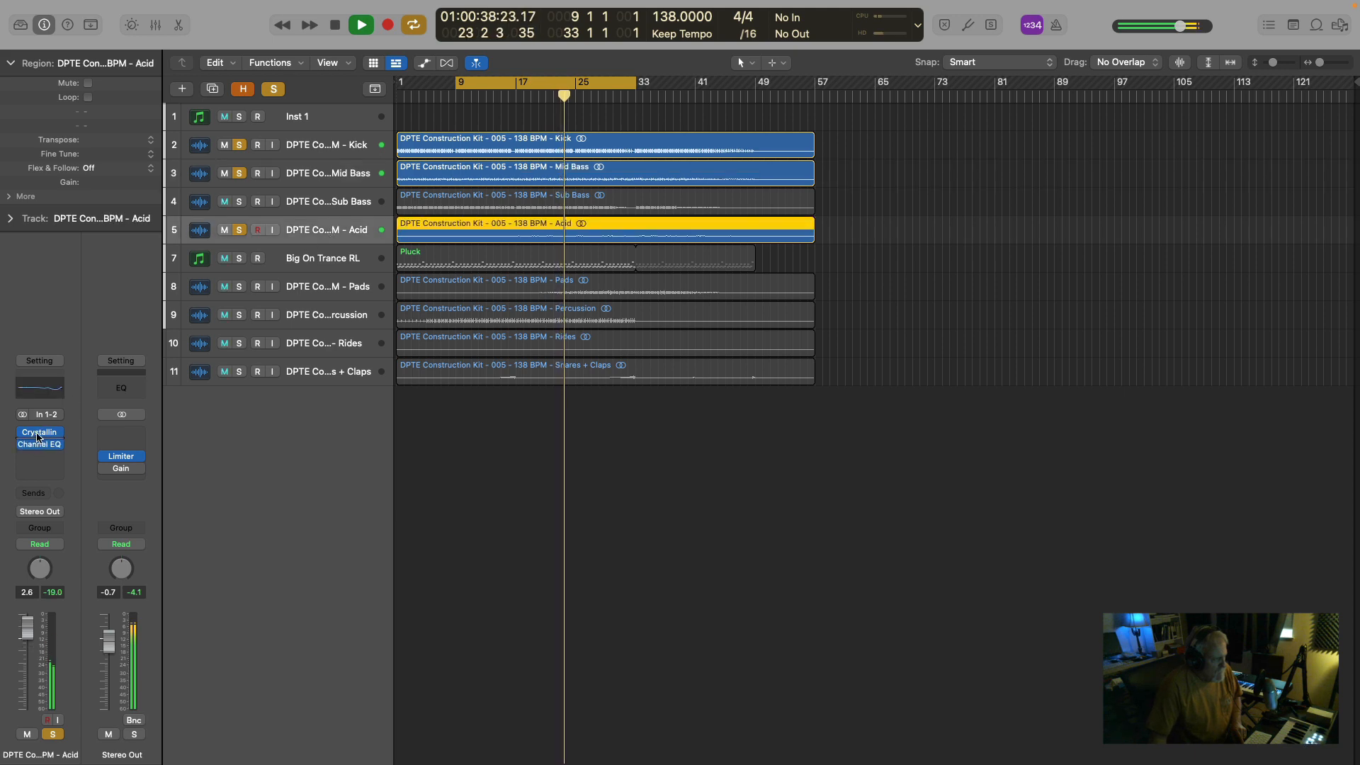
{"action": "left_click", "coordinate": [41, 432]}
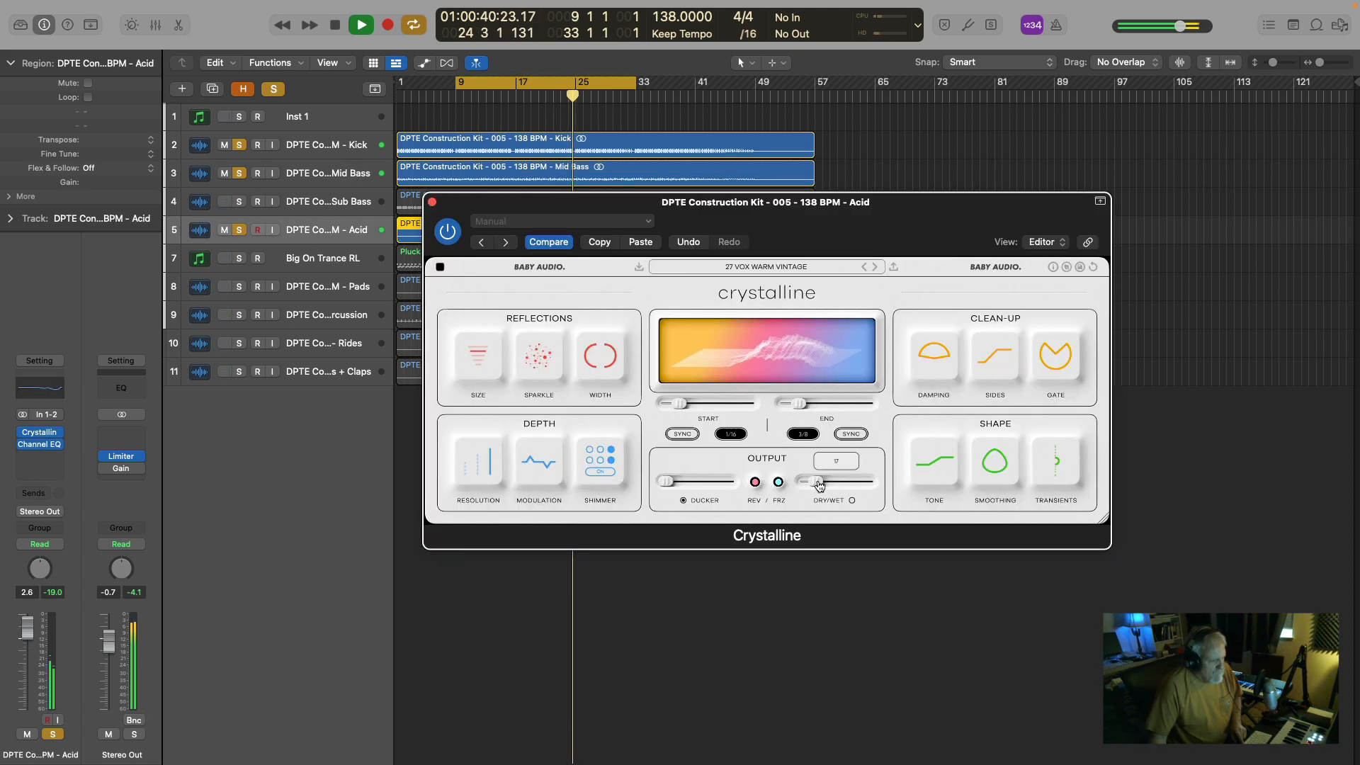
{"action": "left_click_drag", "start_coordinate": [818, 485], "coordinate": [813, 488]}
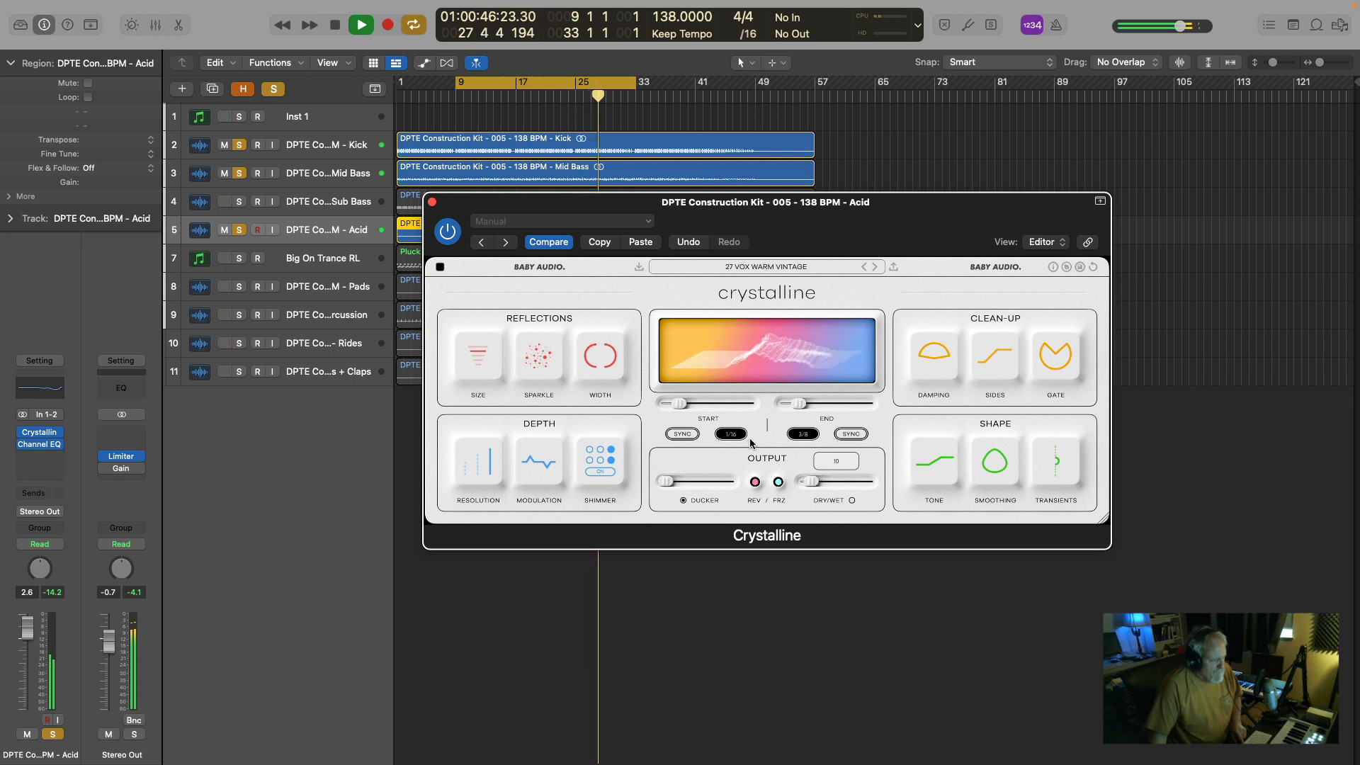
{"action": "left_click", "coordinate": [431, 202]}
{"action": "key", "text": "space"}
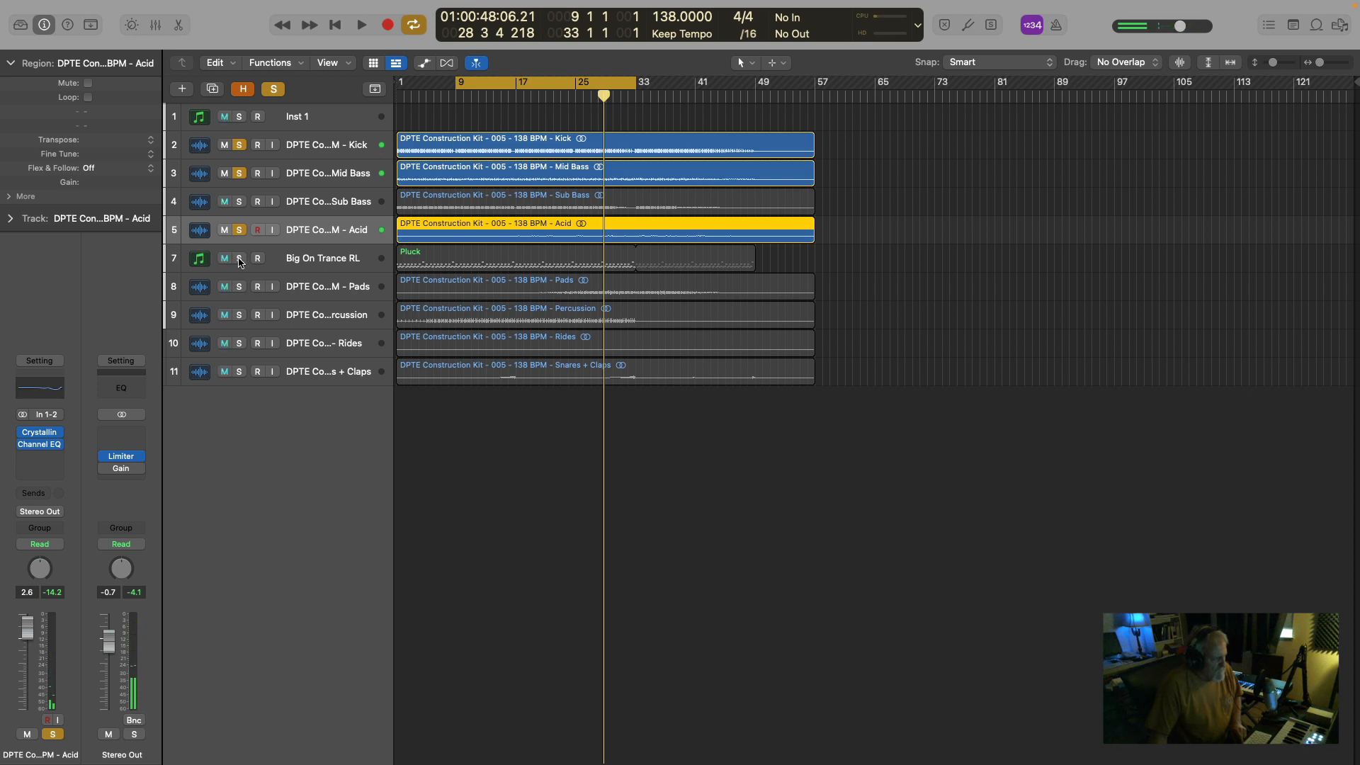
Add the Big On Trance RL track to the solo, select it, and play the combination from bar 9.
{"action": "left_click", "coordinate": [239, 258]}
{"action": "key", "text": "space"}
{"action": "left_click", "coordinate": [320, 259]}
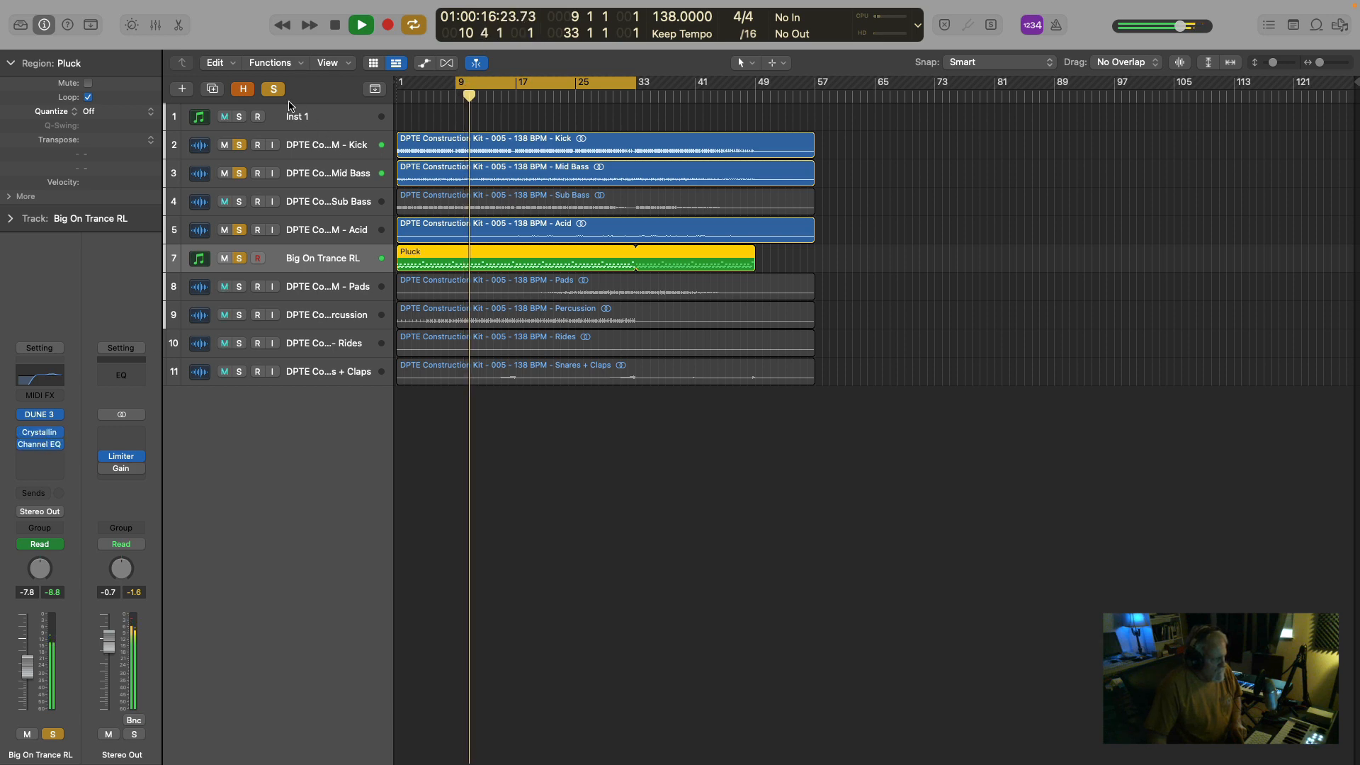
{"action": "key", "text": "space"}
Solo only the Big On Trance RL track and play its pluck part from bar 9.
{"action": "left_click", "coordinate": [239, 258]}
{"action": "left_click", "coordinate": [238, 258]}
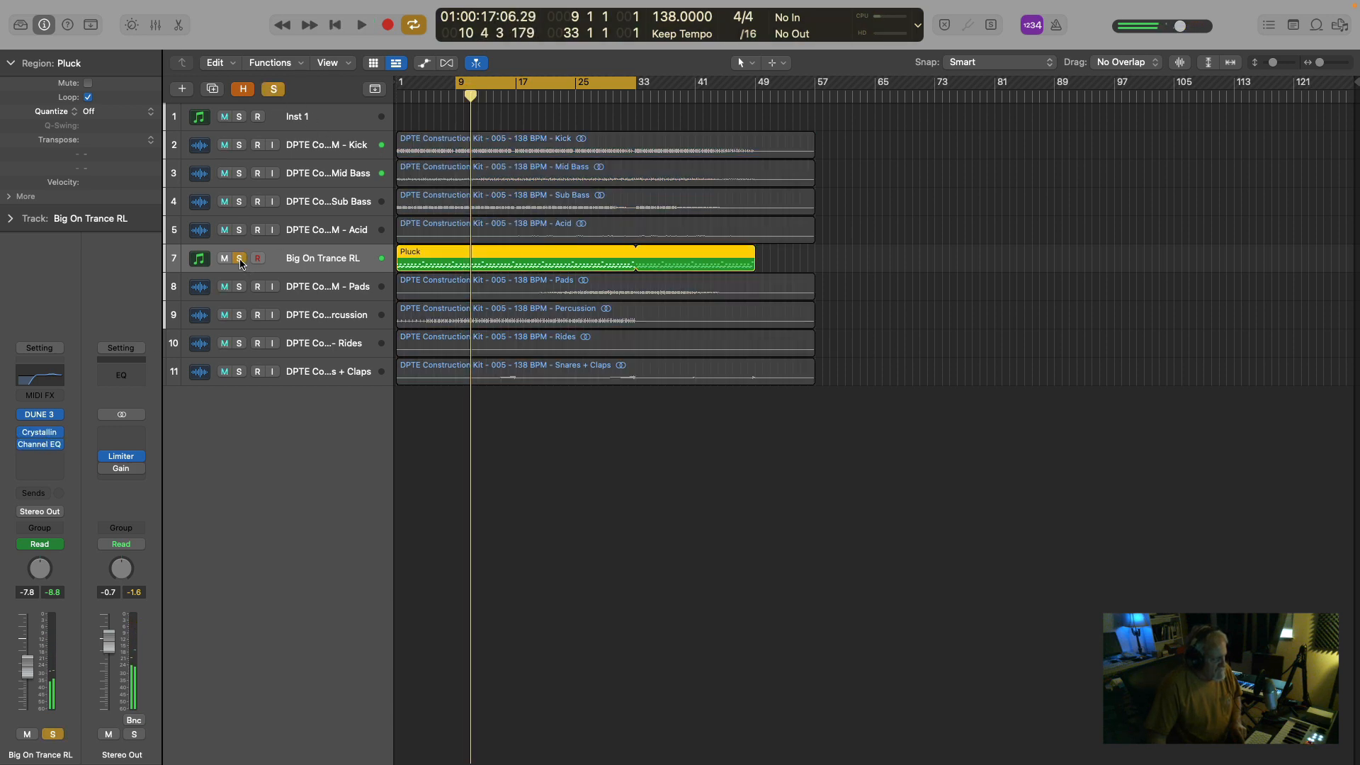
{"action": "key", "text": "space"}
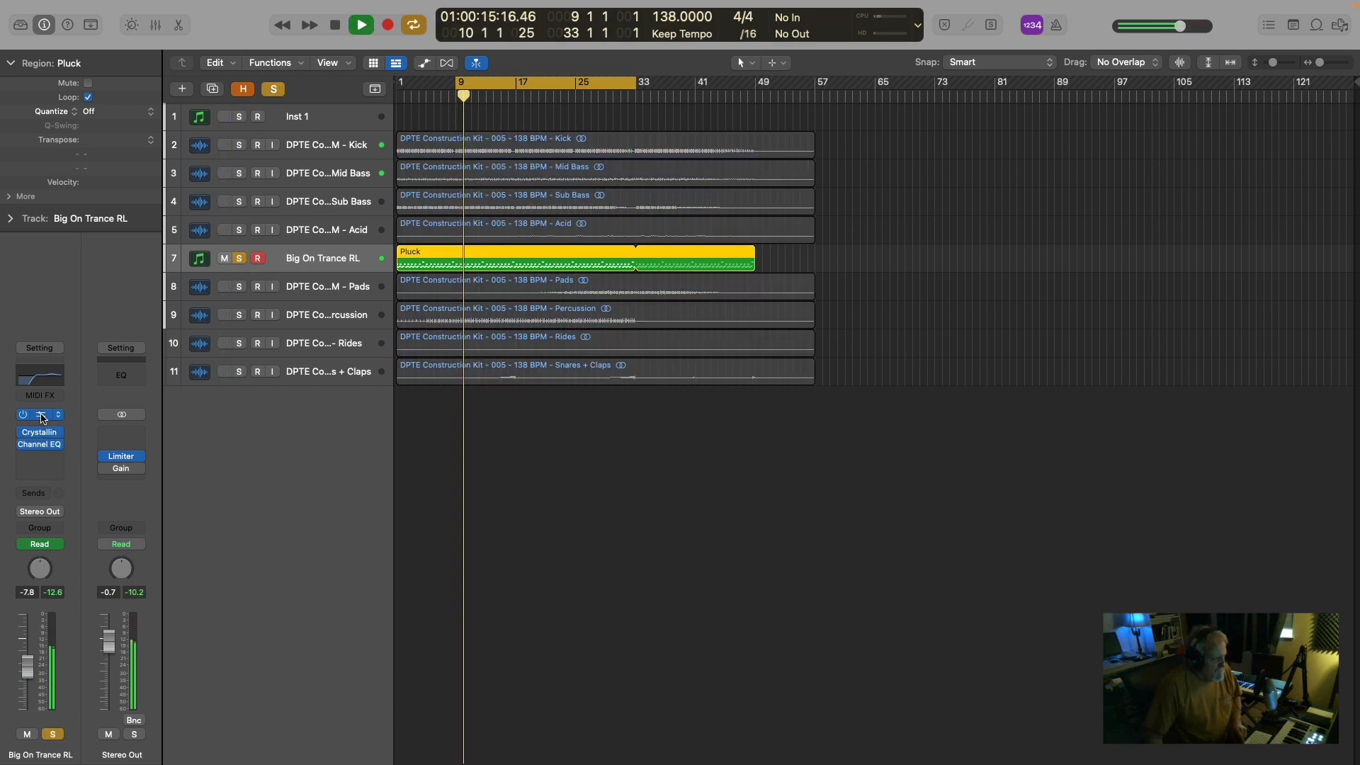
Open the Crystalline reverb on the Big On Trance RL track and stop playback.
{"action": "left_click", "coordinate": [41, 417]}
{"action": "left_click", "coordinate": [42, 419]}
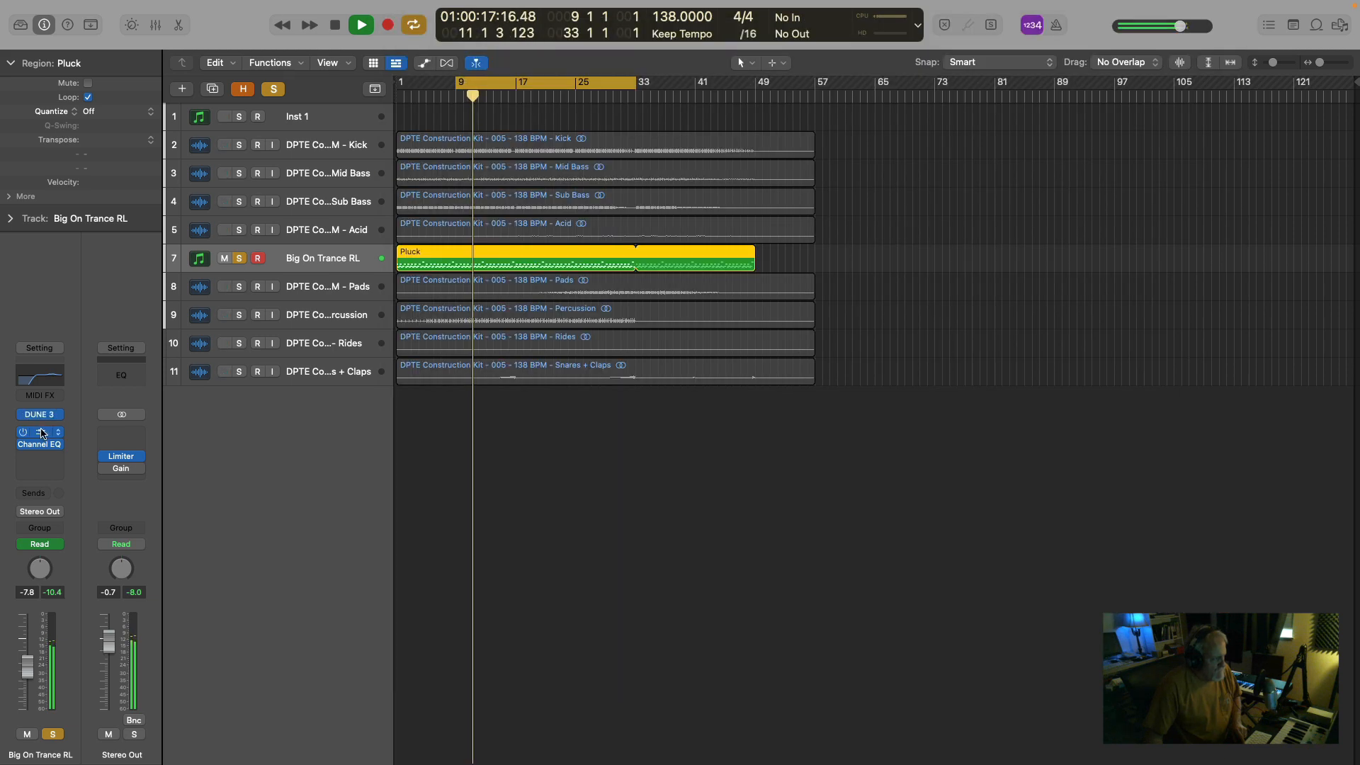
{"action": "left_click", "coordinate": [39, 434]}
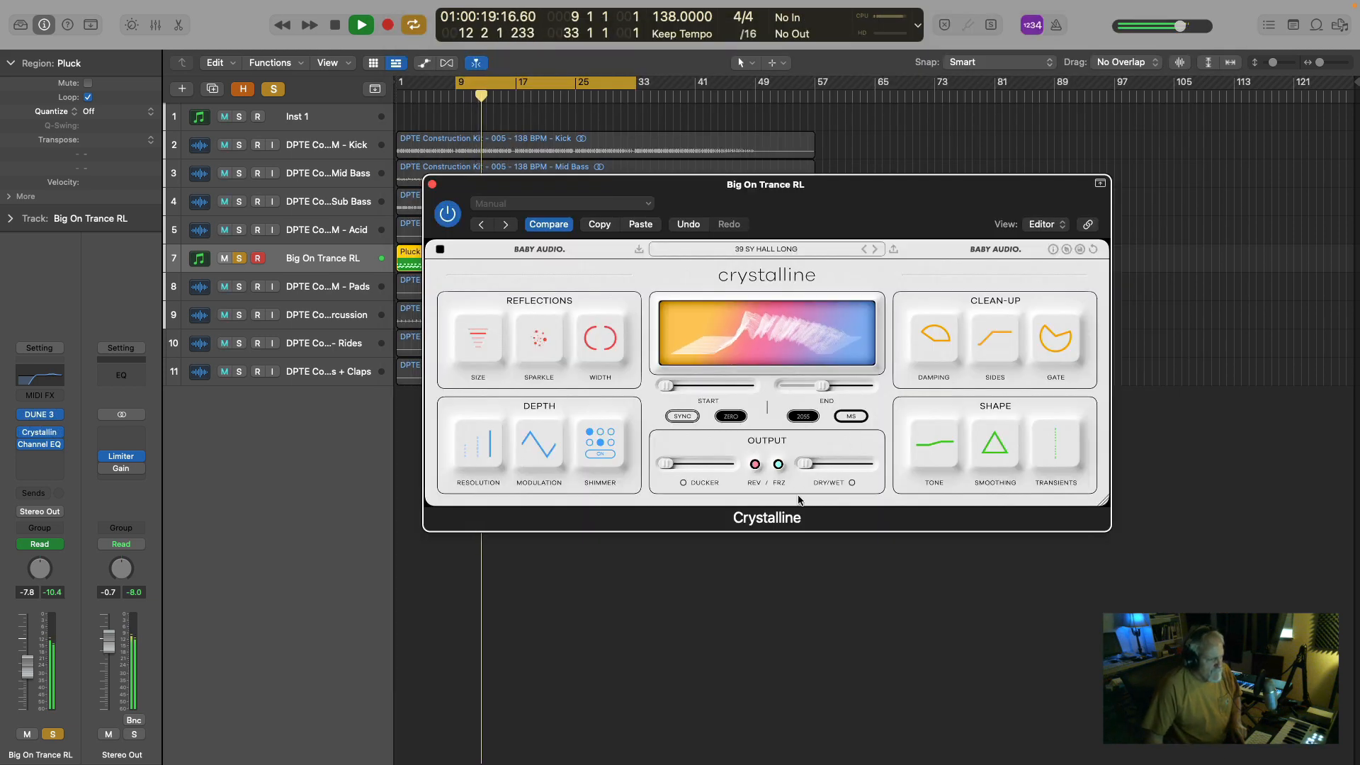
{"action": "mouse_move", "coordinate": [808, 471]}
{"action": "key", "text": "space"}
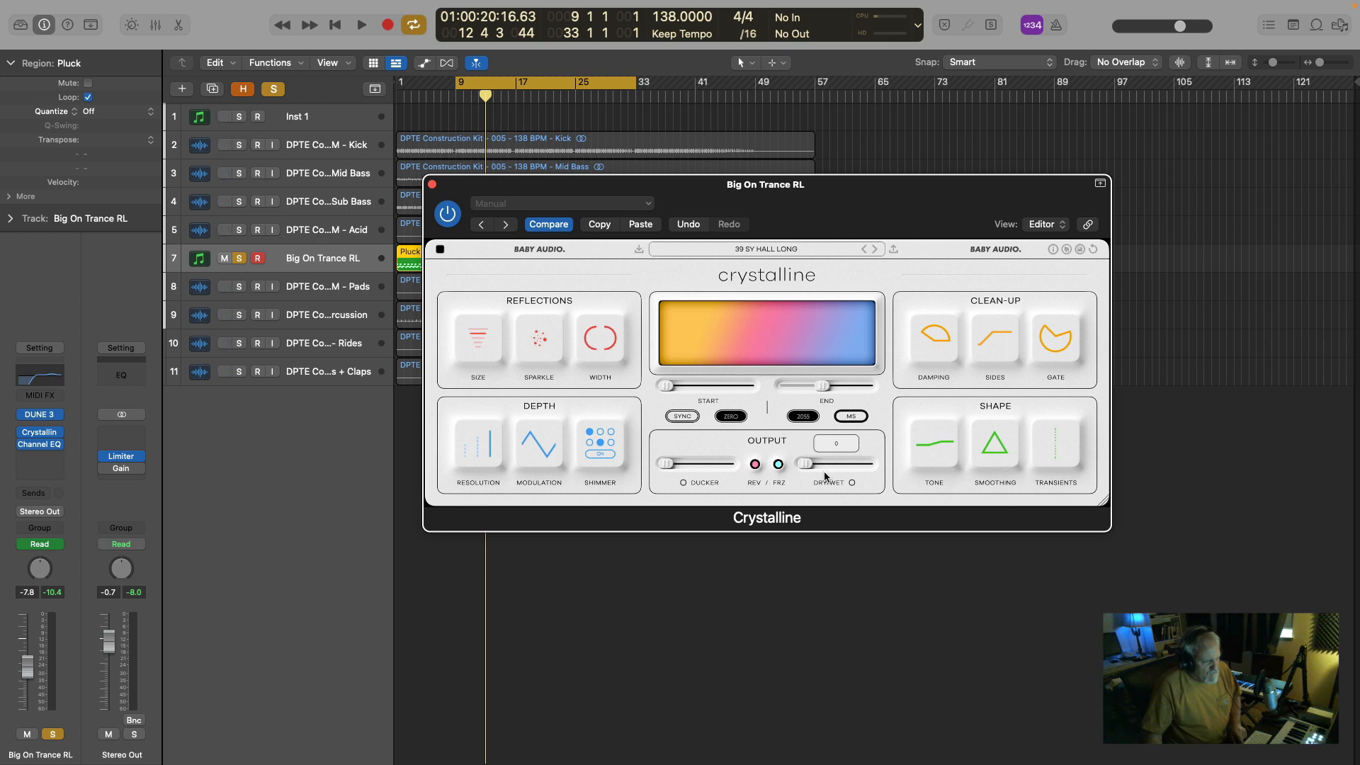
Play the soloed pluck from bar 9, raise Crystalline's Dry/Wet moderately, and stop.
{"action": "key", "text": "space"}
{"action": "mouse_move", "coordinate": [808, 468]}
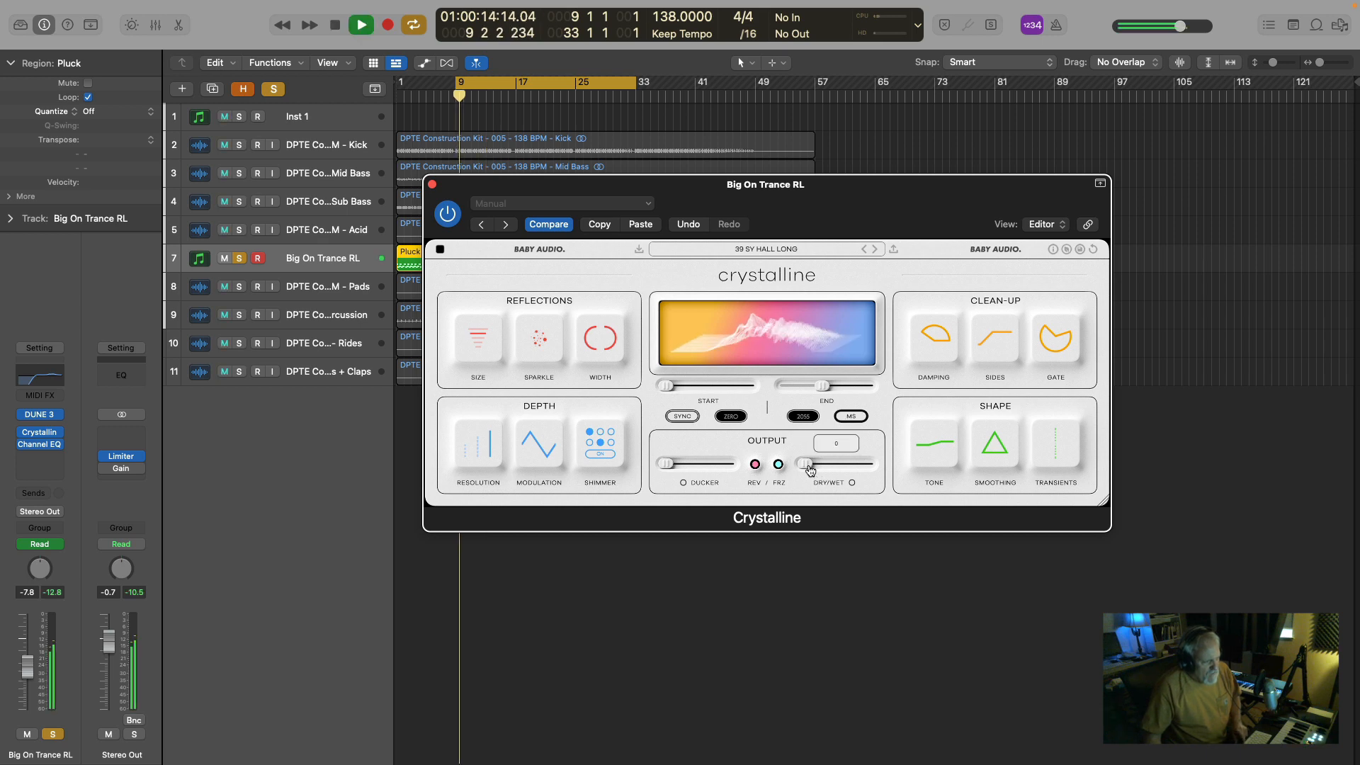
{"action": "left_click_drag", "start_coordinate": [808, 467], "coordinate": [822, 469]}
{"action": "key", "text": "space"}
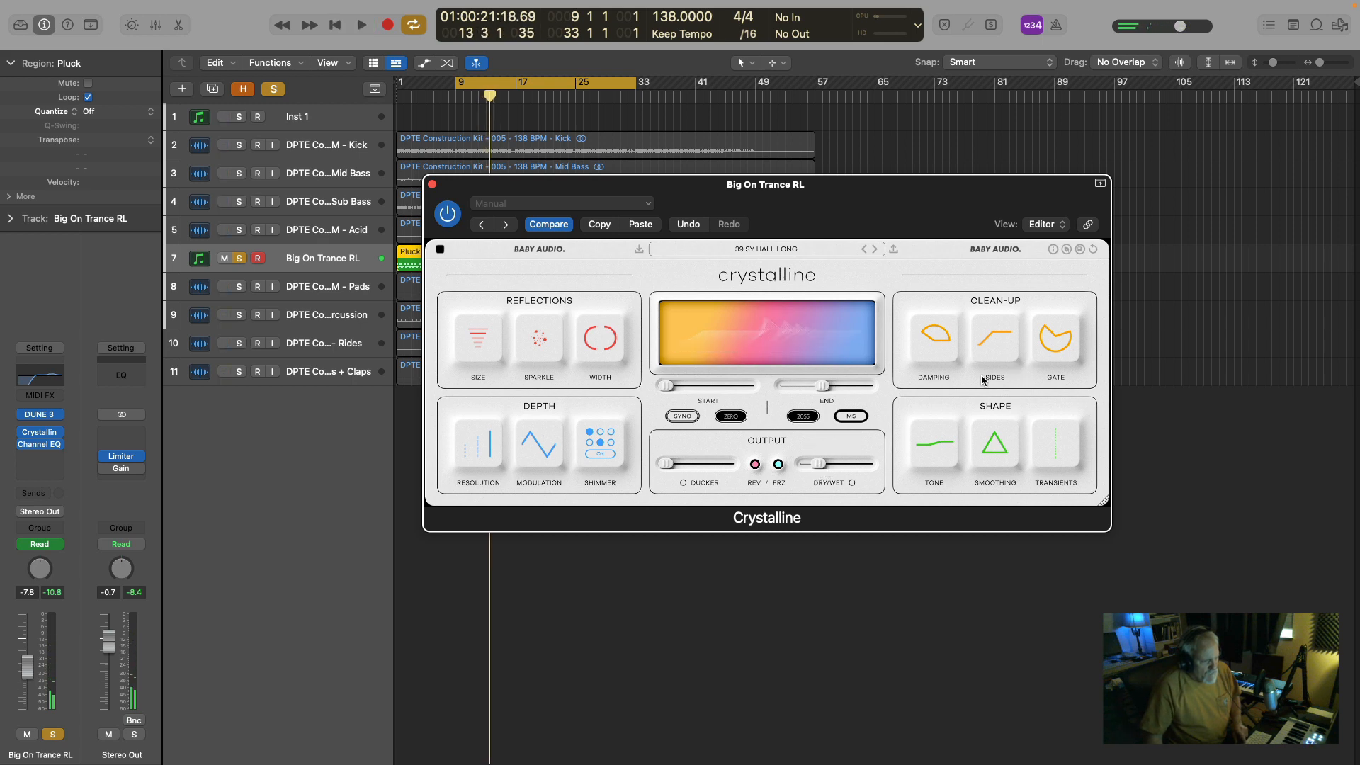
Play the pluck from bar 9 while adjusting Crystalline's Damping, and replay it from bar 9 while reshaping its Transients.
{"action": "mouse_move", "coordinate": [944, 353]}
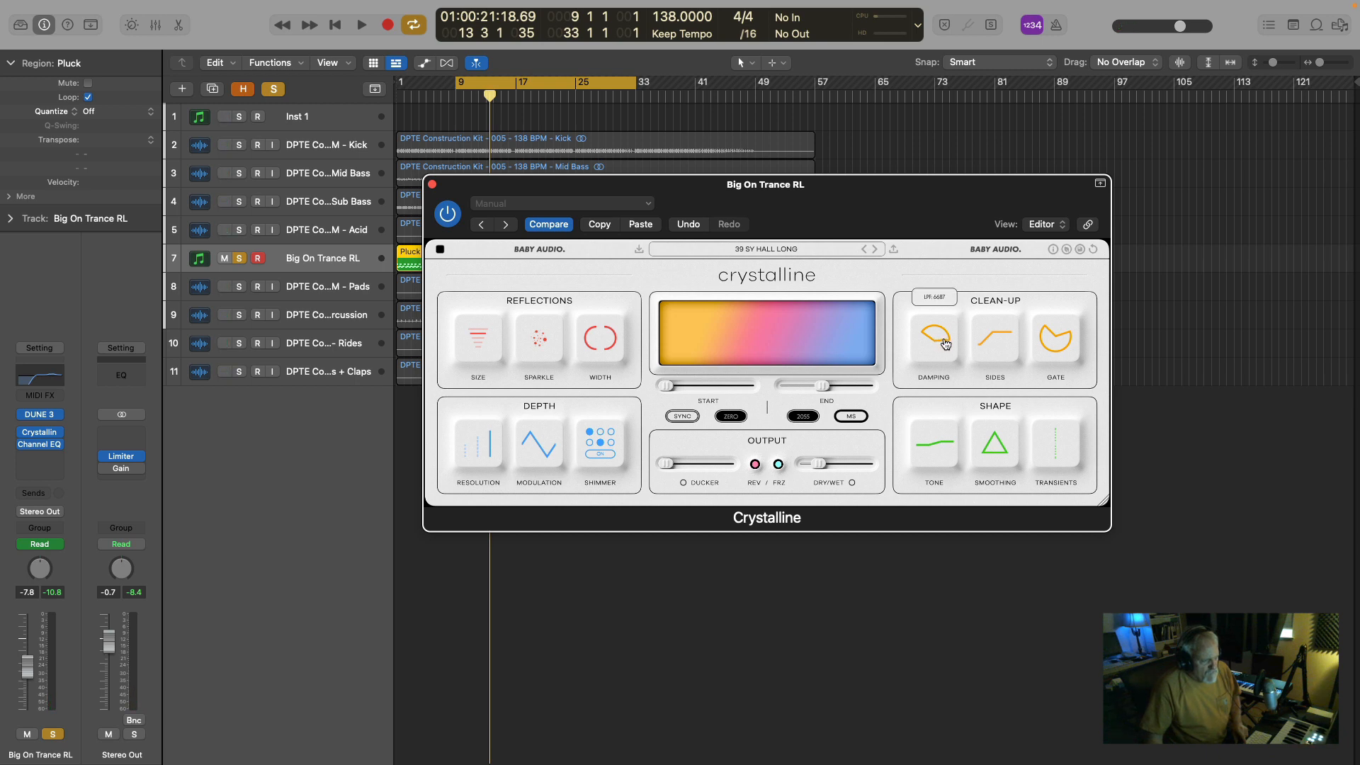
{"action": "key", "text": "space"}
{"action": "mouse_move", "coordinate": [946, 345]}
{"action": "left_mouse_down"}
{"action": "mouse_move", "coordinate": [929, 301]}
{"action": "mouse_move", "coordinate": [943, 334]}
{"action": "left_mouse_up"}
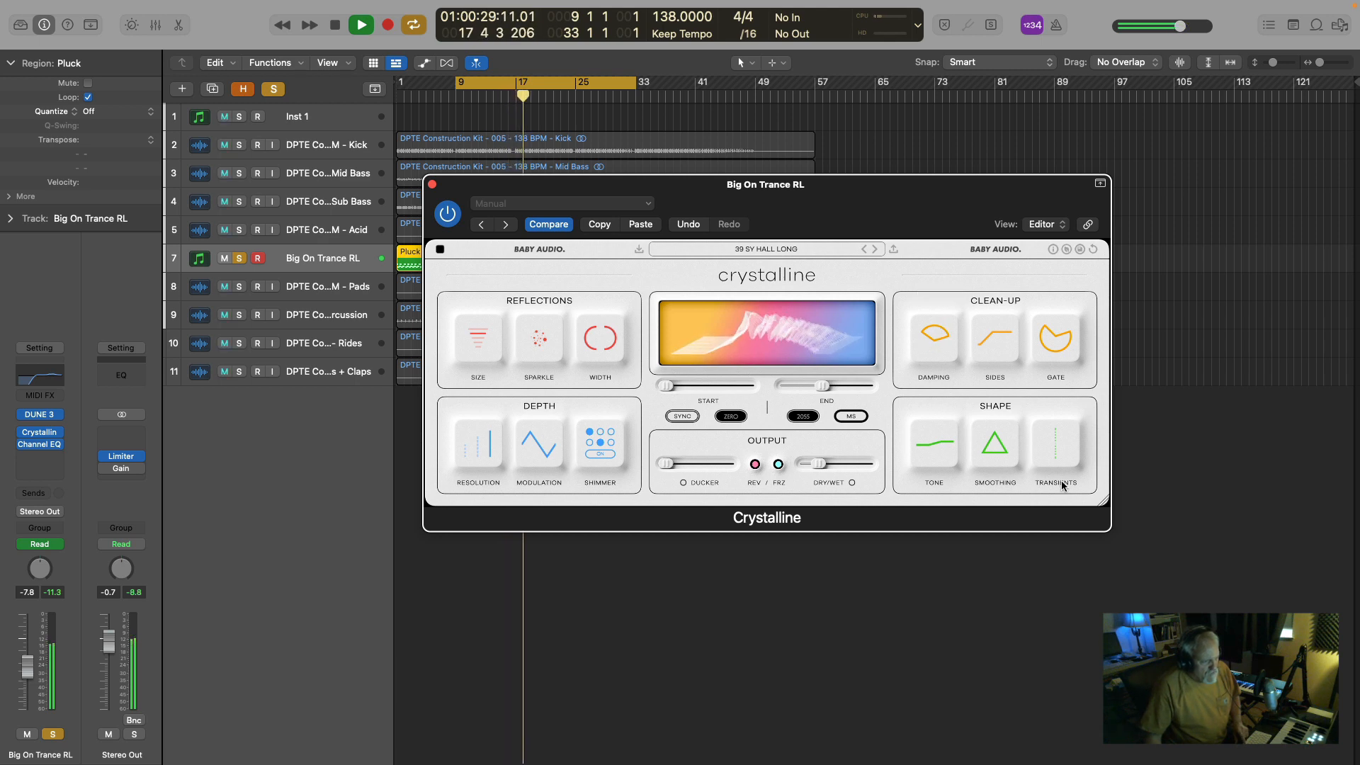
{"action": "mouse_move", "coordinate": [1054, 447]}
{"action": "key", "text": "space"}
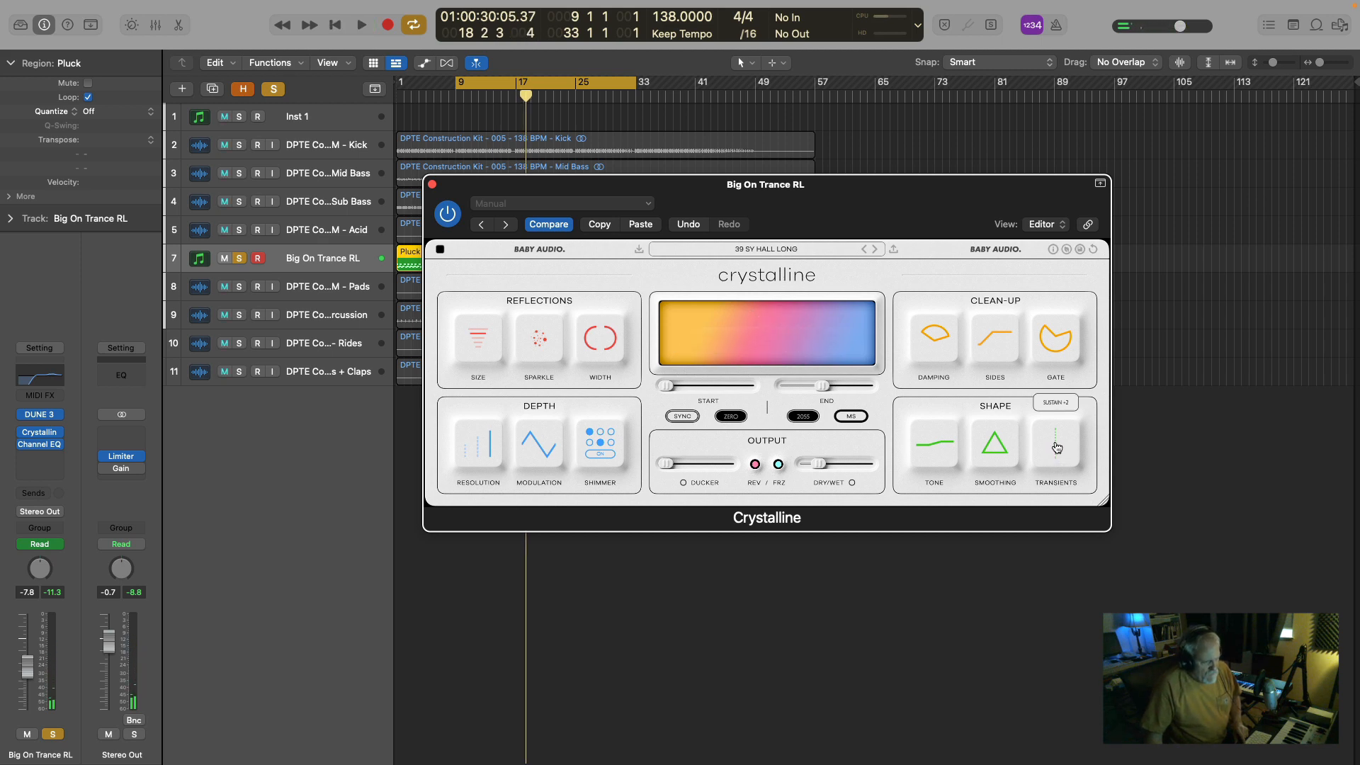
{"action": "key", "text": "space"}
{"action": "left_click_drag", "start_coordinate": [1053, 450], "coordinate": [1037, 504]}
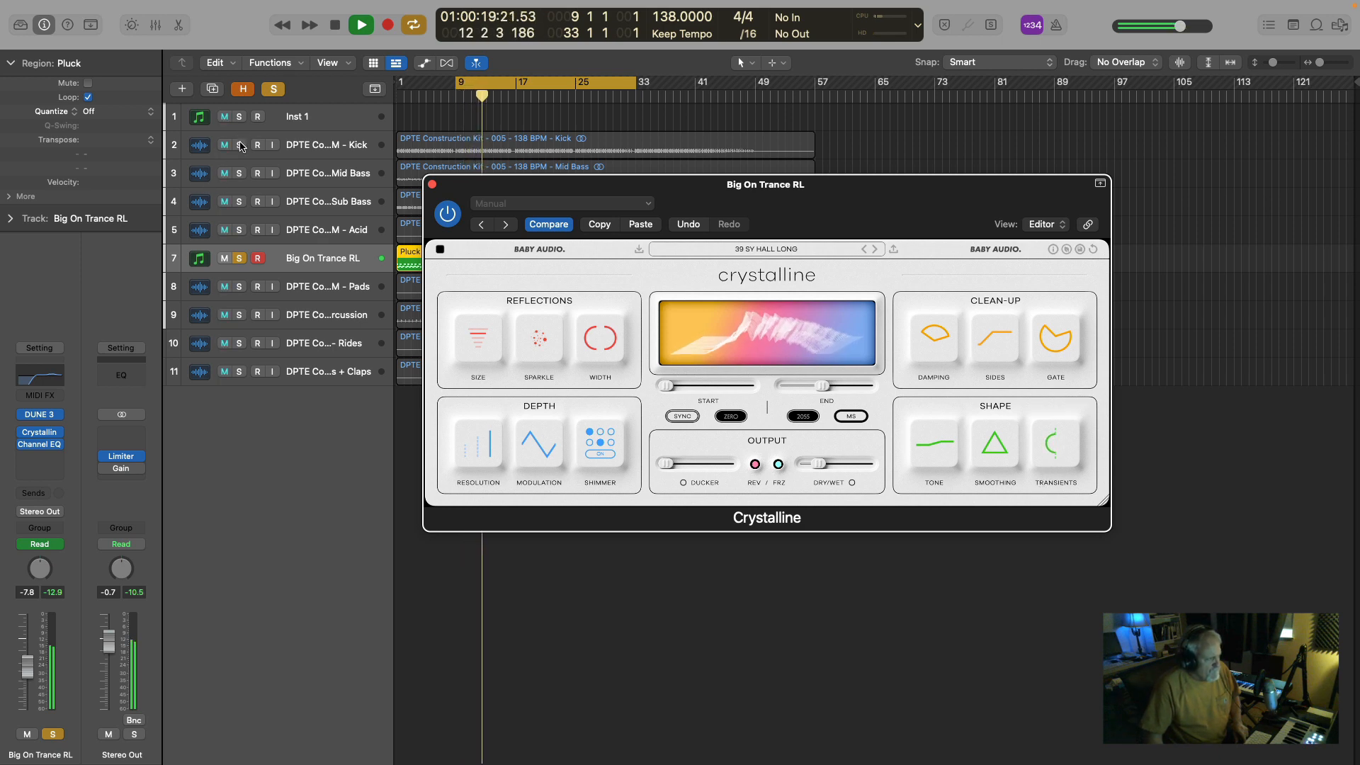
Add the Kick, Mid Bass, Sub Bass and Acid to the solo, reduce the pluck's Crystalline Dry/Wet slightly, and close the plug-in.
{"action": "left_click_drag", "start_coordinate": [241, 147], "coordinate": [239, 238]}
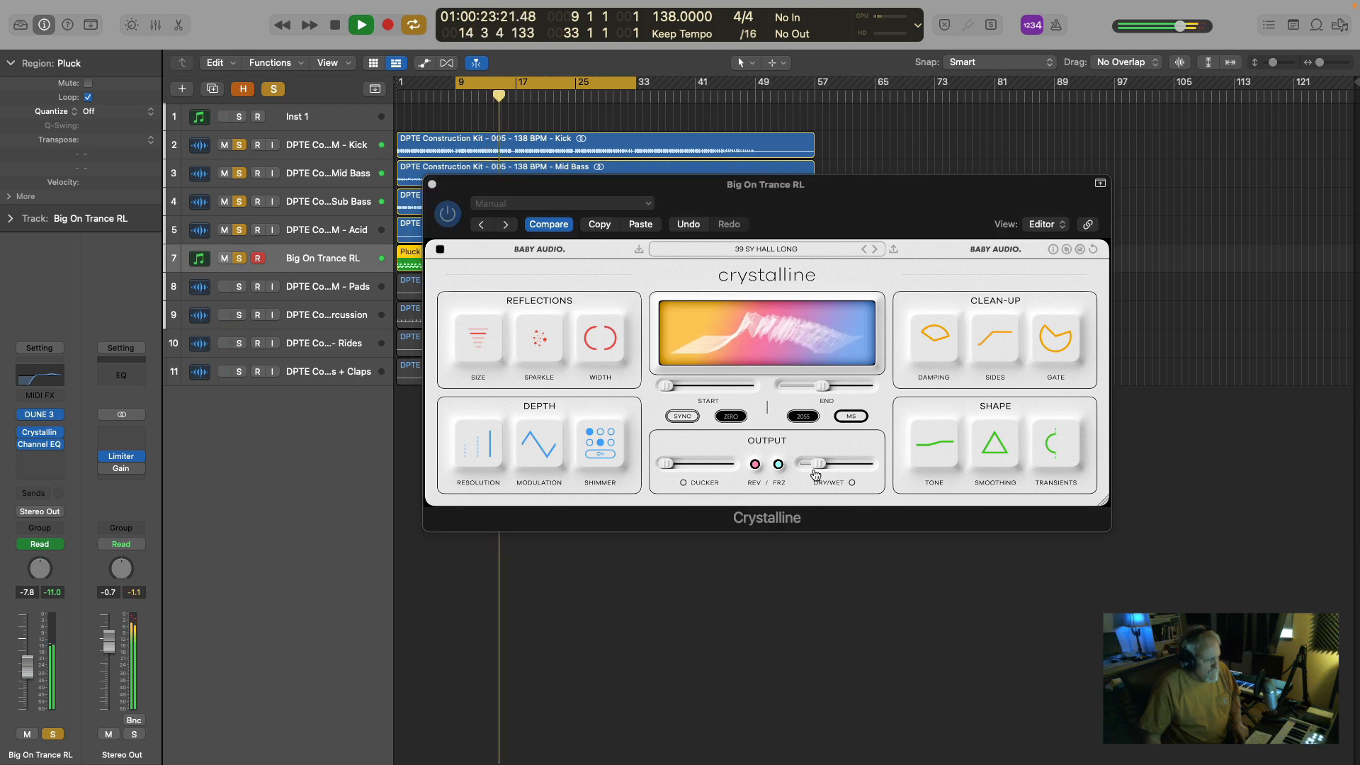
{"action": "mouse_move", "coordinate": [818, 469]}
{"action": "left_mouse_down"}
{"action": "mouse_move", "coordinate": [854, 468]}
{"action": "mouse_move", "coordinate": [817, 470]}
{"action": "left_mouse_up"}
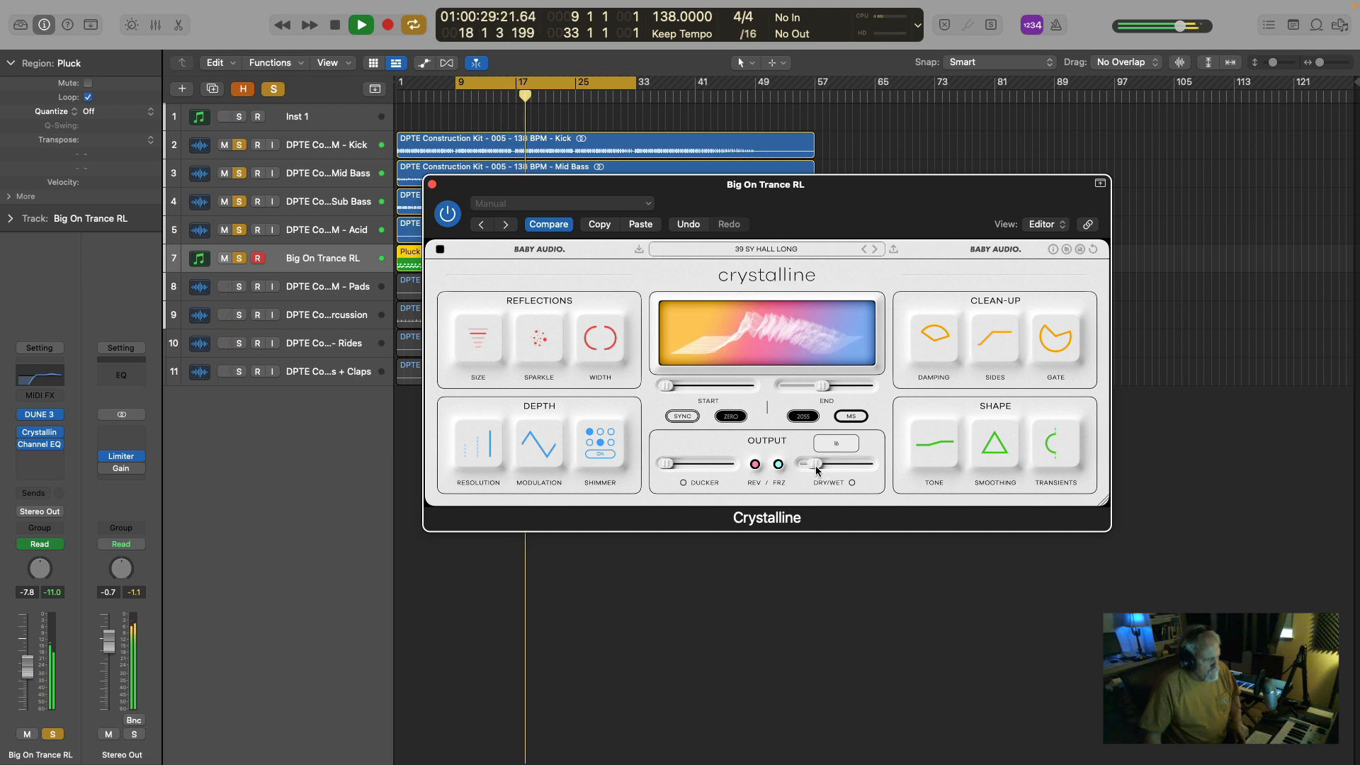
{"action": "left_click", "coordinate": [432, 185]}
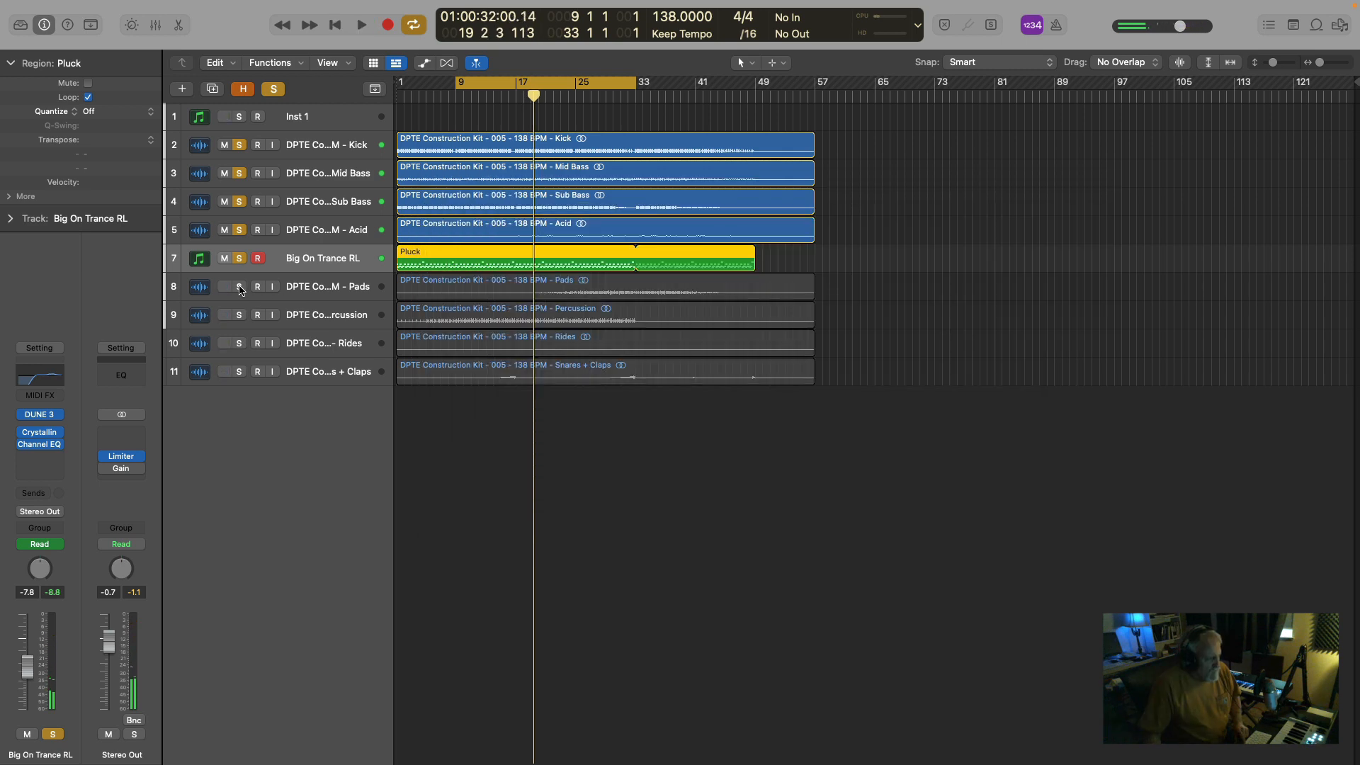
Add the Pads track to the solo and play the combination from about bar 25.
{"action": "left_click", "coordinate": [239, 287]}
{"action": "left_click", "coordinate": [239, 286]}
{"action": "left_click", "coordinate": [239, 287]}
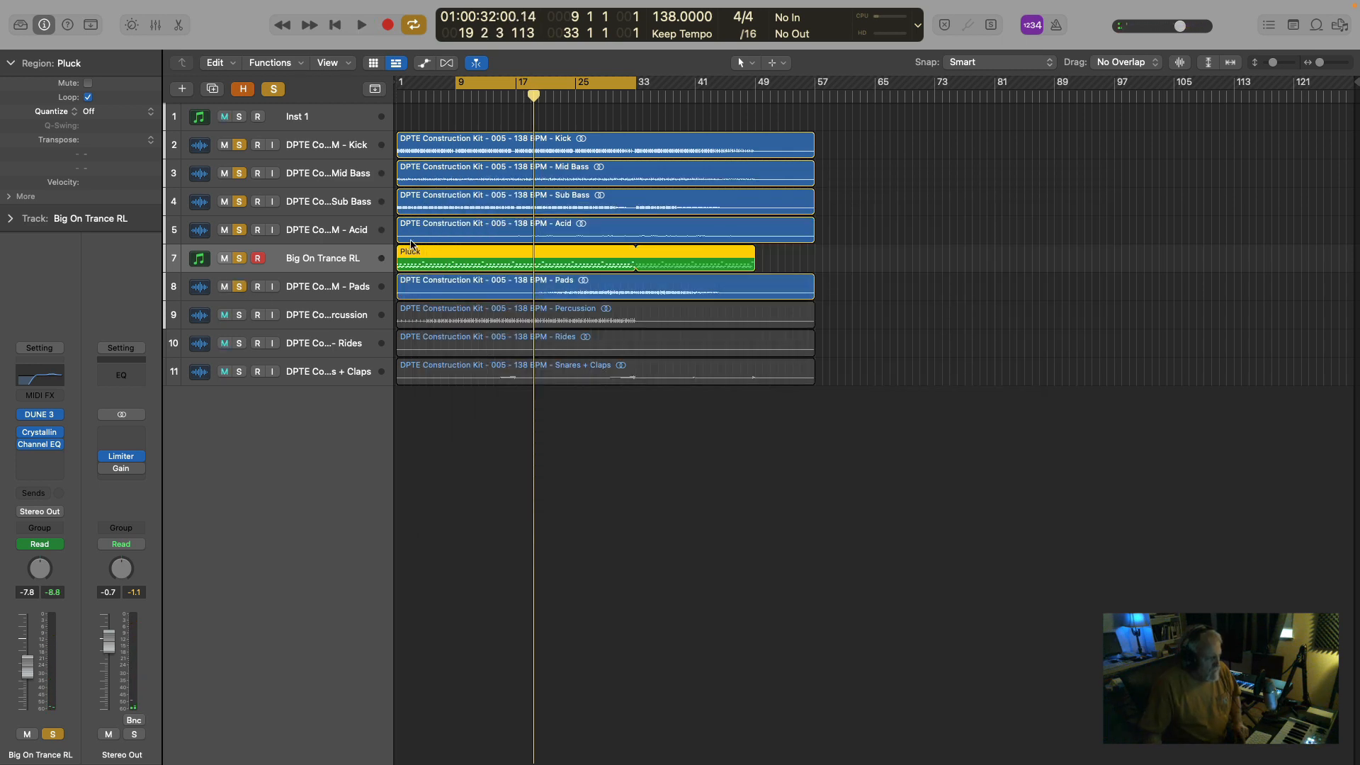
{"action": "key", "text": "space"}
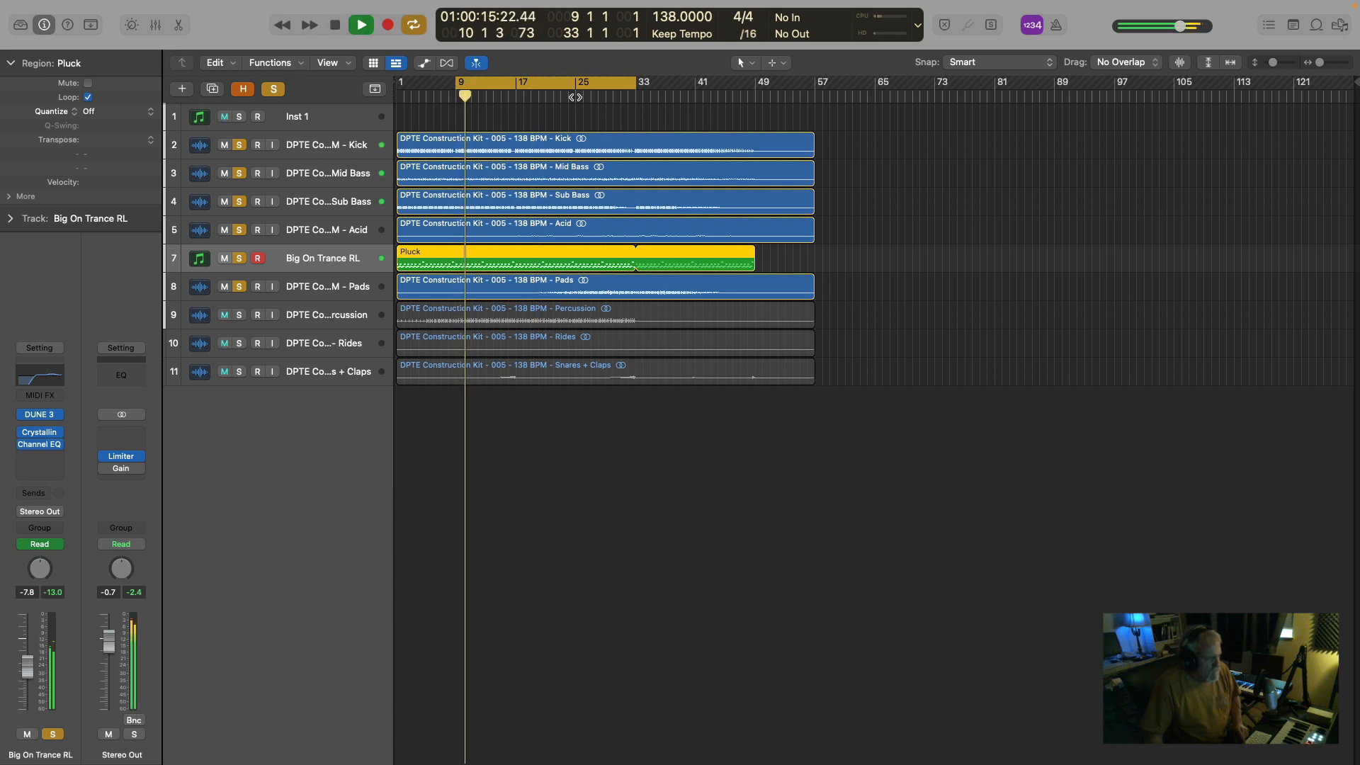
{"action": "left_click", "coordinate": [575, 97]}
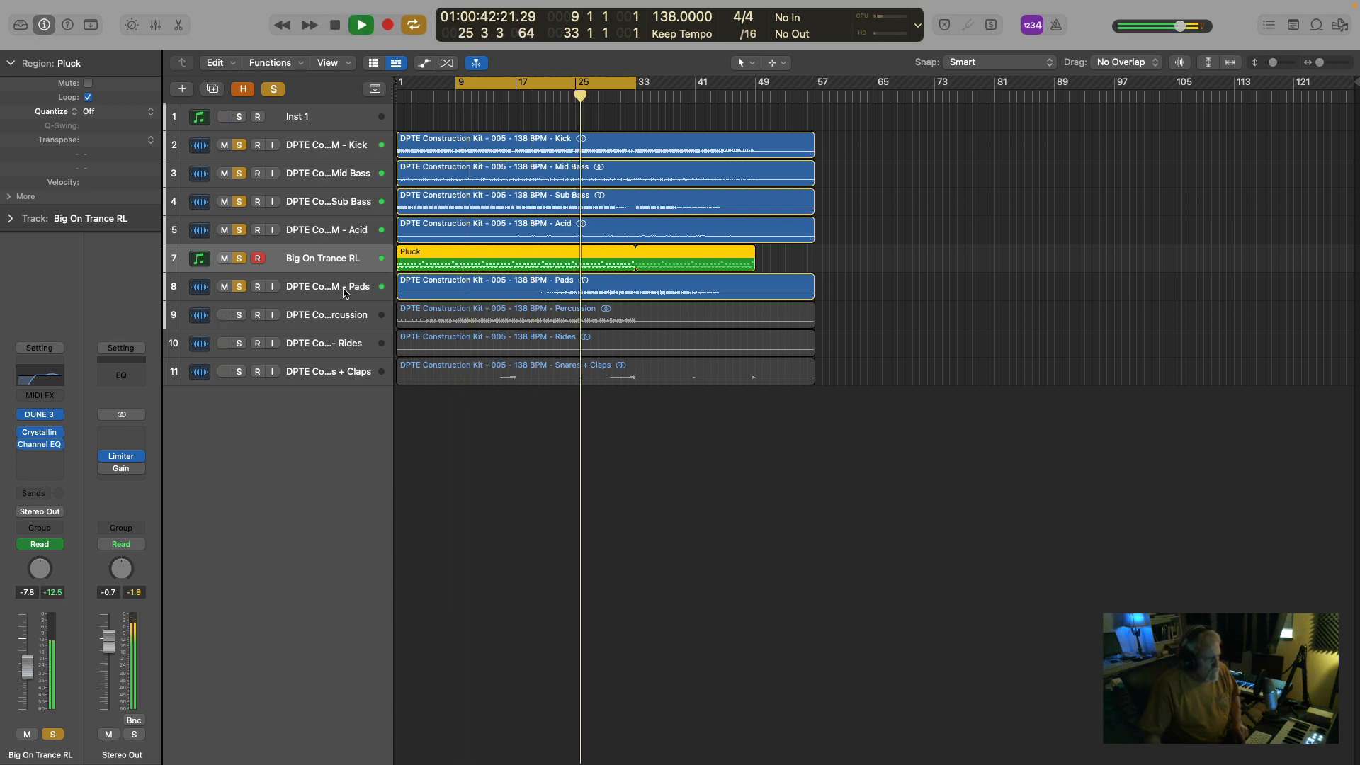
Open Crystalline on the Pads track, solo only the Pads, play the part, and stop.
{"action": "left_click", "coordinate": [496, 287]}
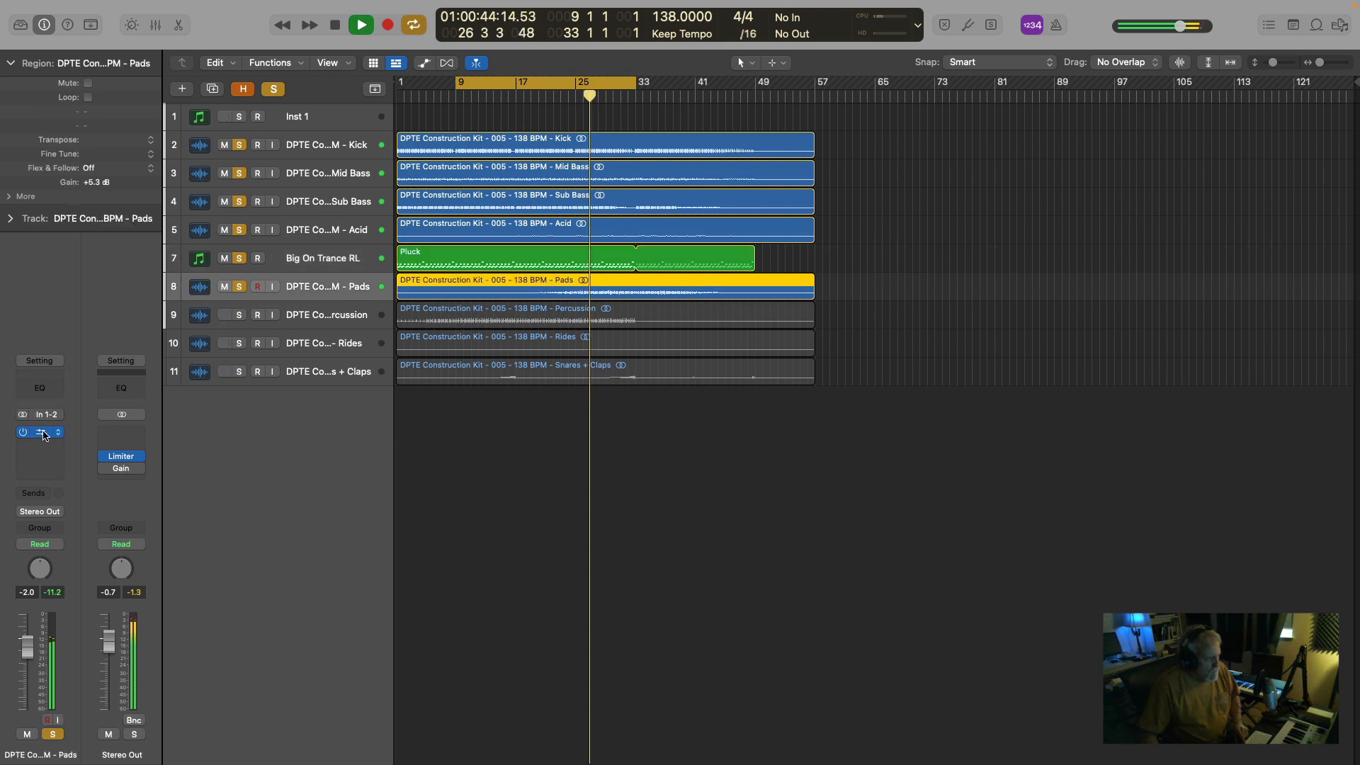
{"action": "left_click", "coordinate": [275, 90]}
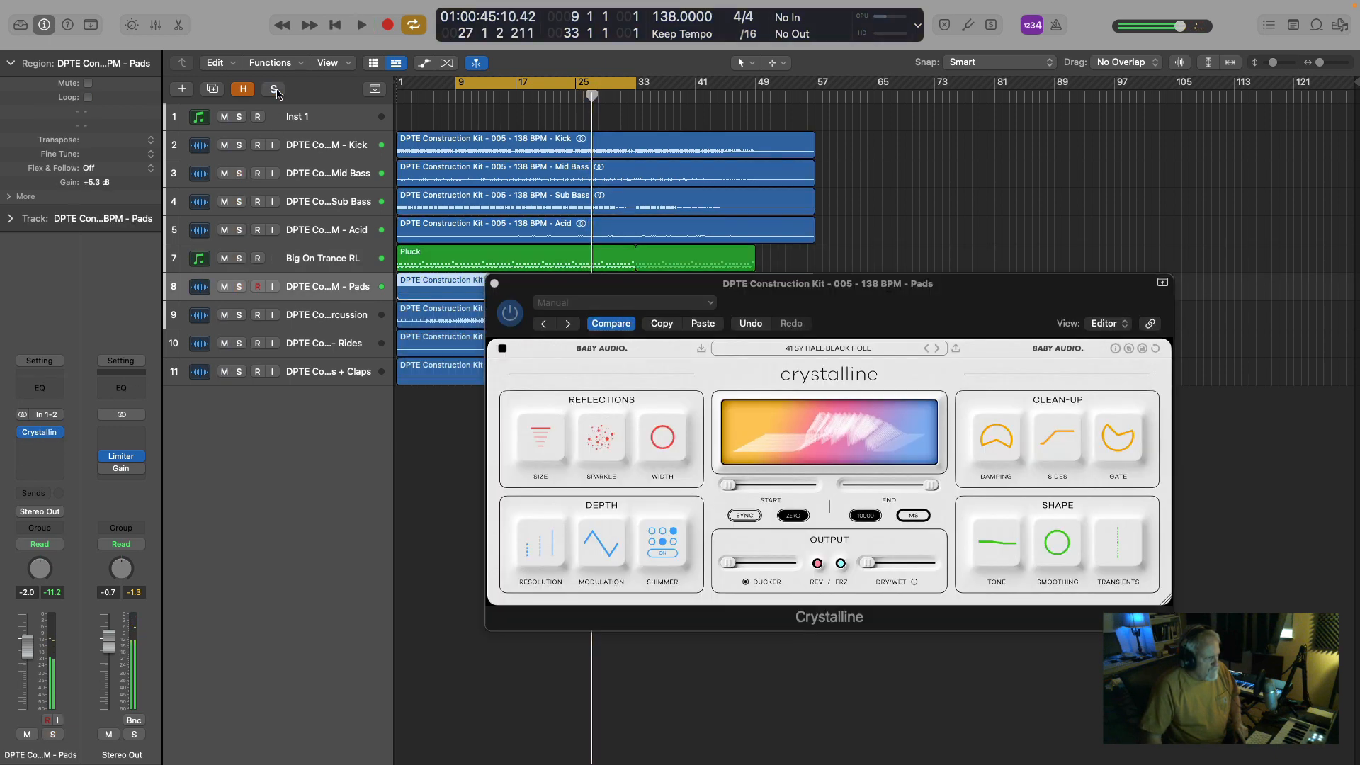
{"action": "left_click", "coordinate": [238, 287]}
{"action": "key", "text": "space"}
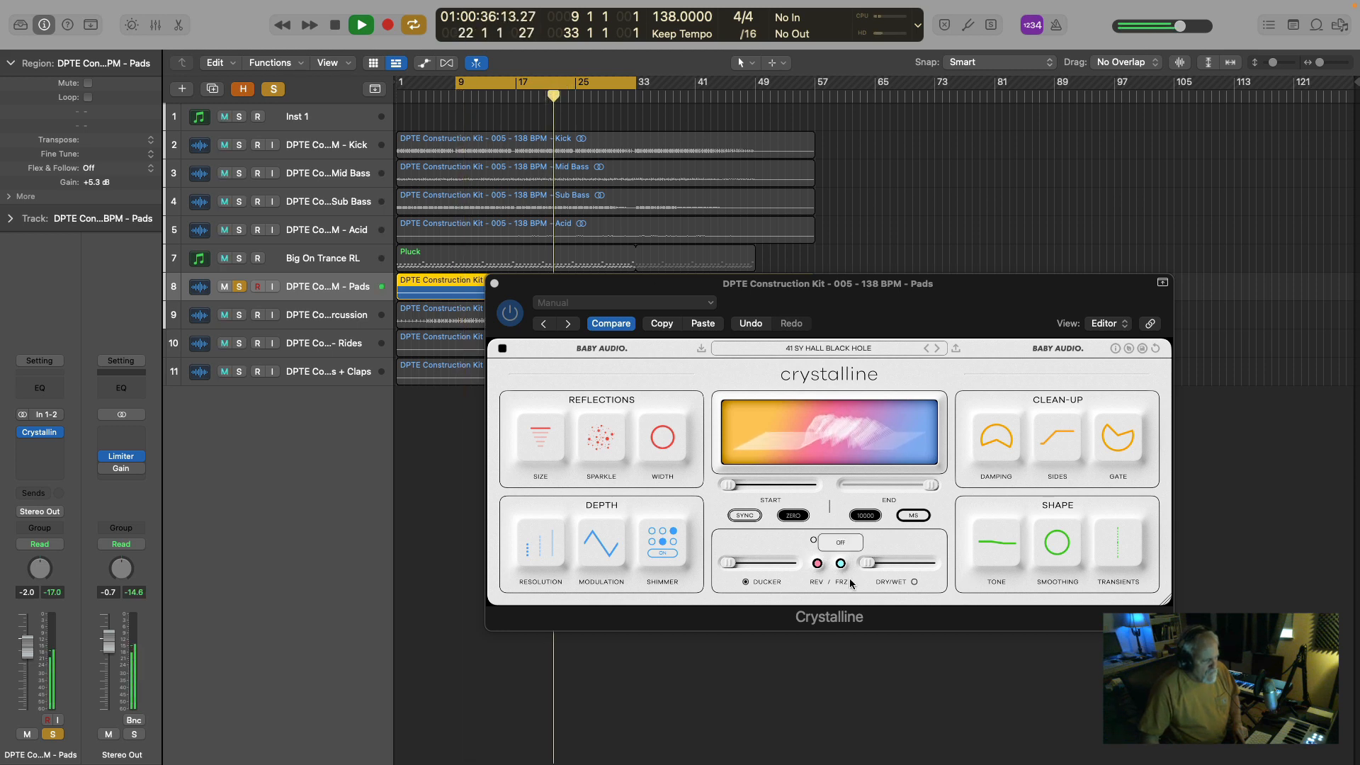
{"action": "key", "text": "space"}
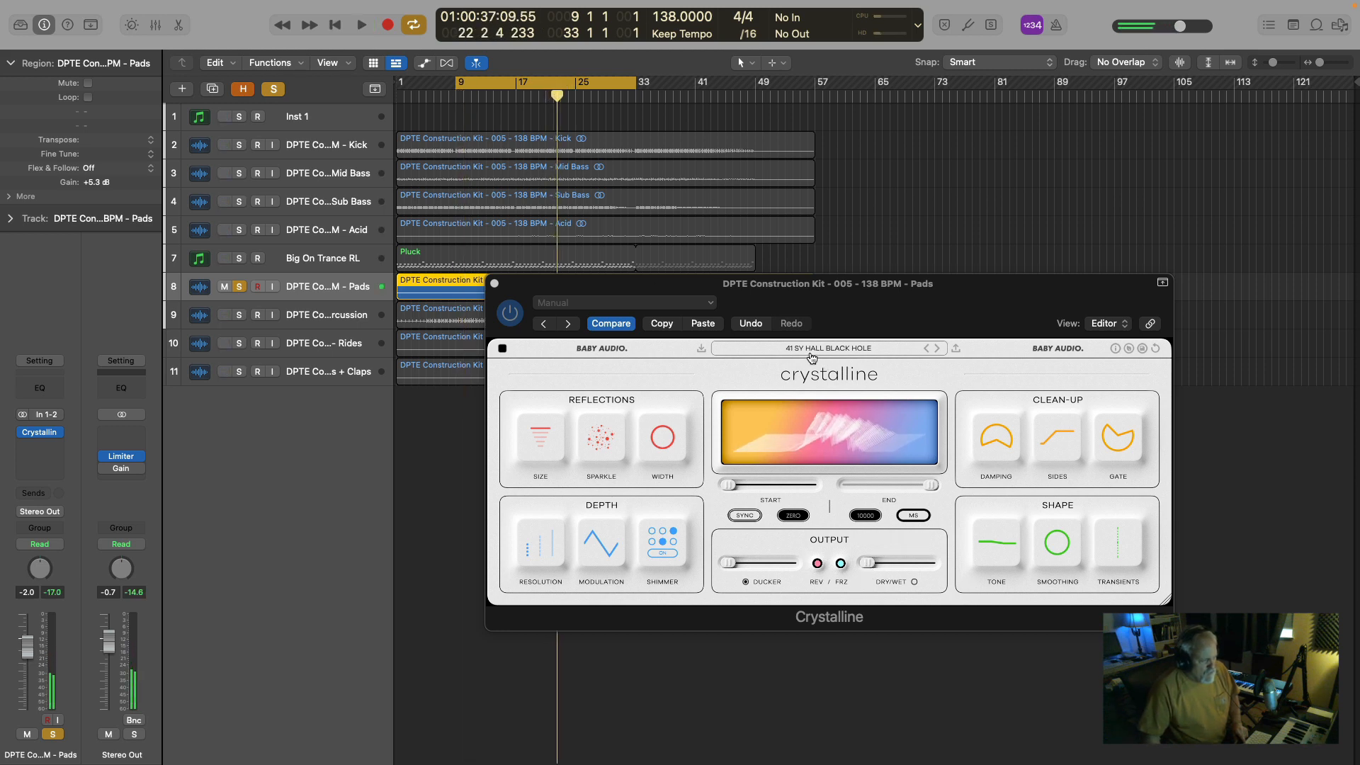
Play the soloed Pads again, raise their Crystalline Dry/Wet, and stop.
{"action": "key", "text": "space"}
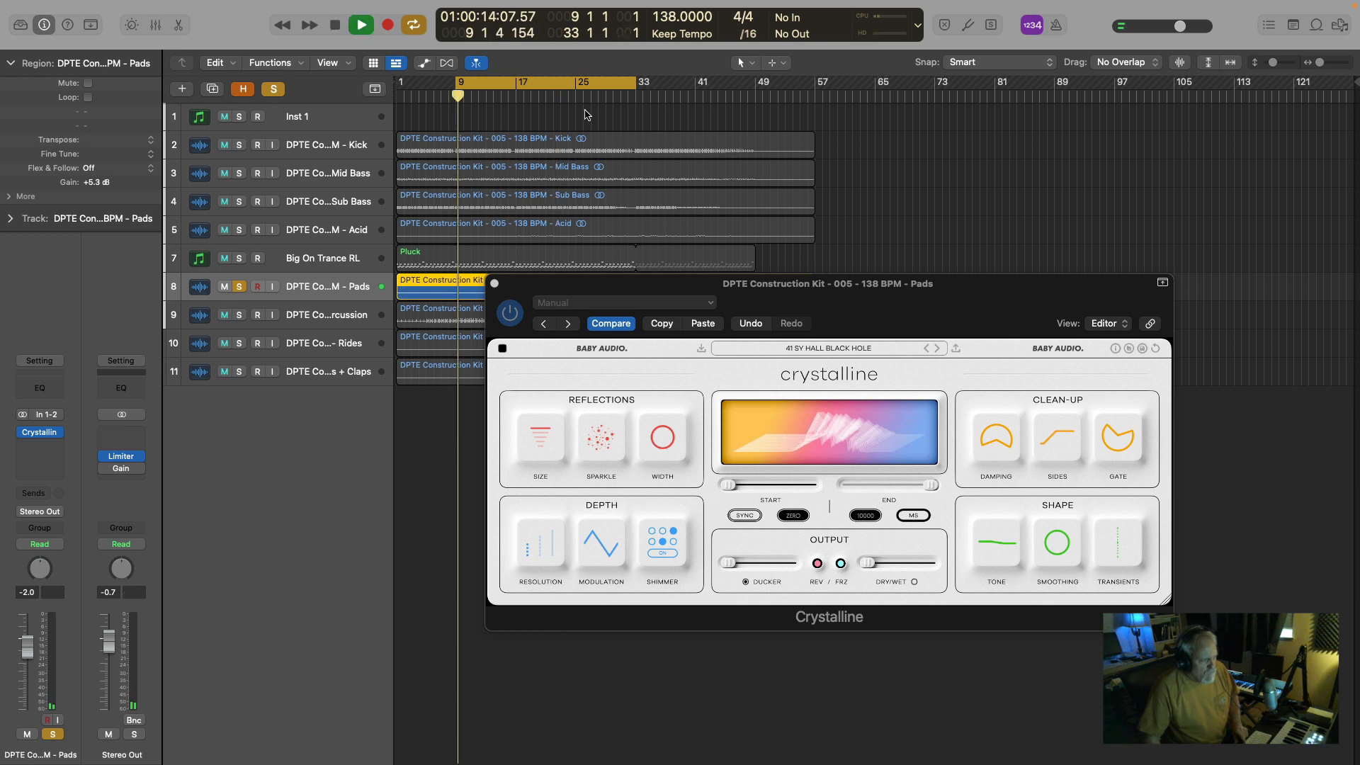
{"action": "left_click_drag", "start_coordinate": [868, 565], "coordinate": [885, 564]}
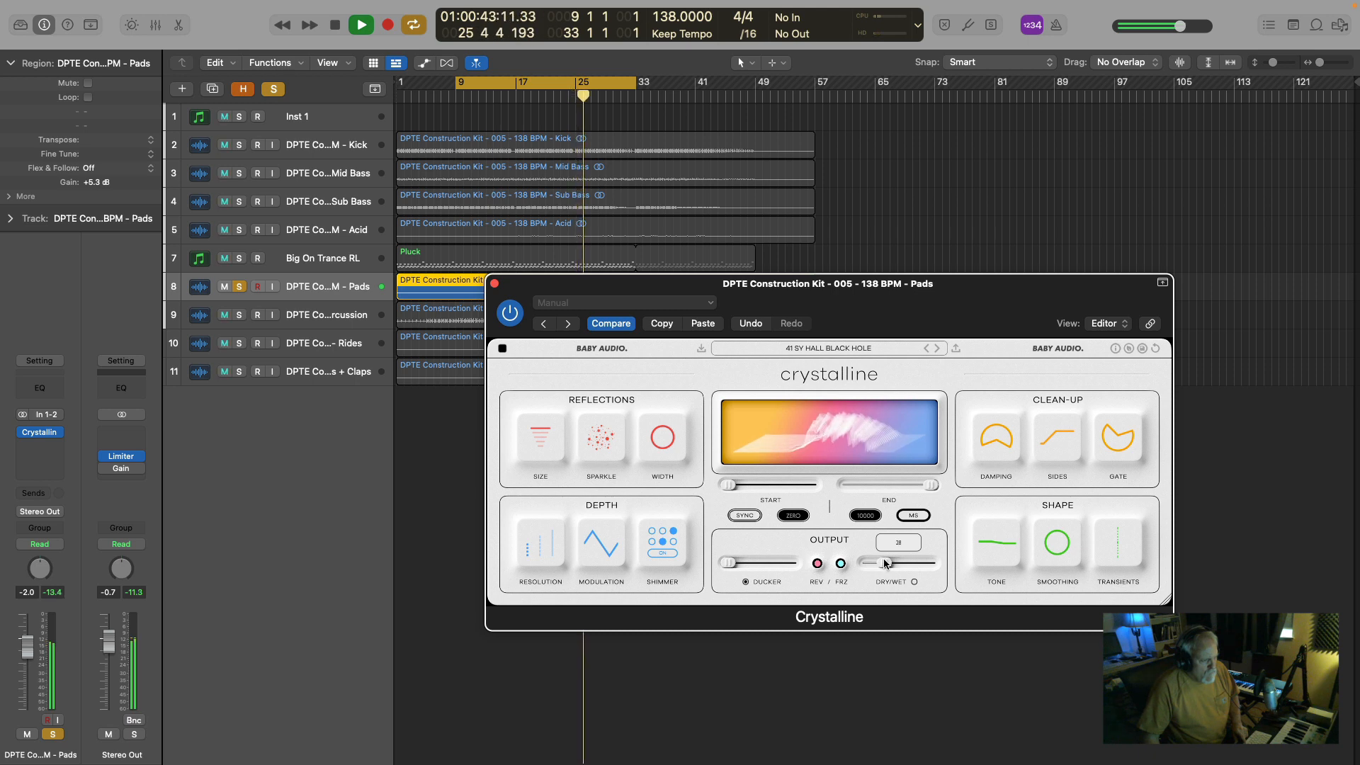
{"action": "key", "text": "space"}
Try the Modulation and Sparkle controls of the Pads' Crystalline, playing the soloed Pads from about bar 26 for the Sparkle.
{"action": "mouse_move", "coordinate": [601, 564]}
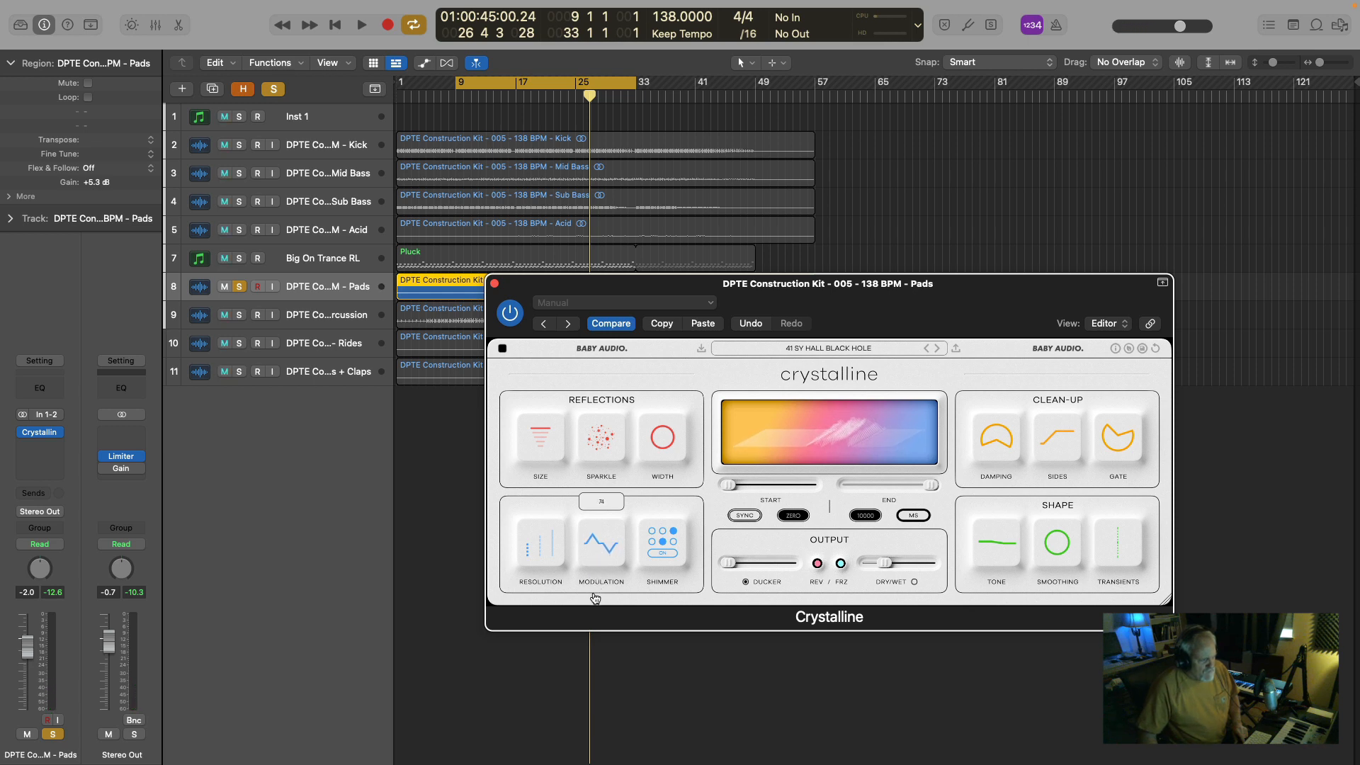
{"action": "left_click_drag", "start_coordinate": [592, 607], "coordinate": [589, 618]}
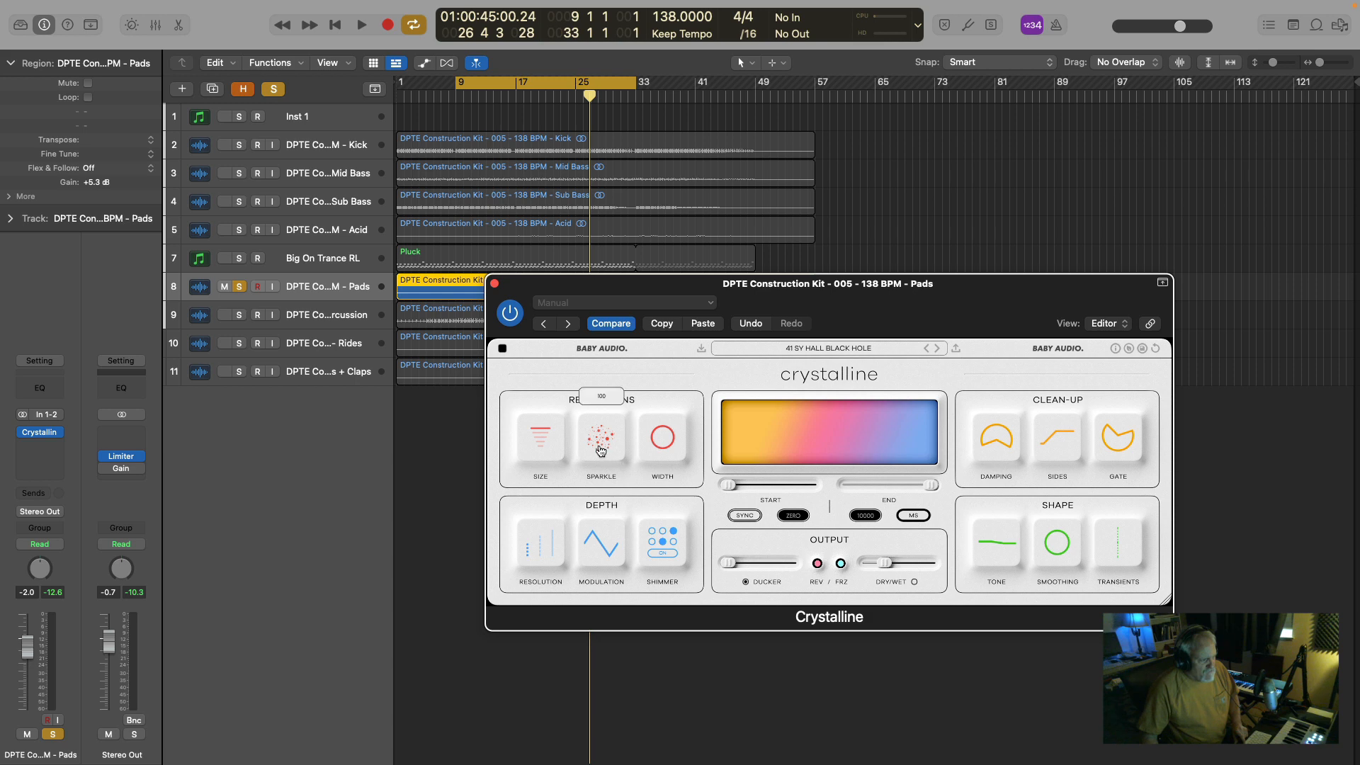
{"action": "key", "text": "space"}
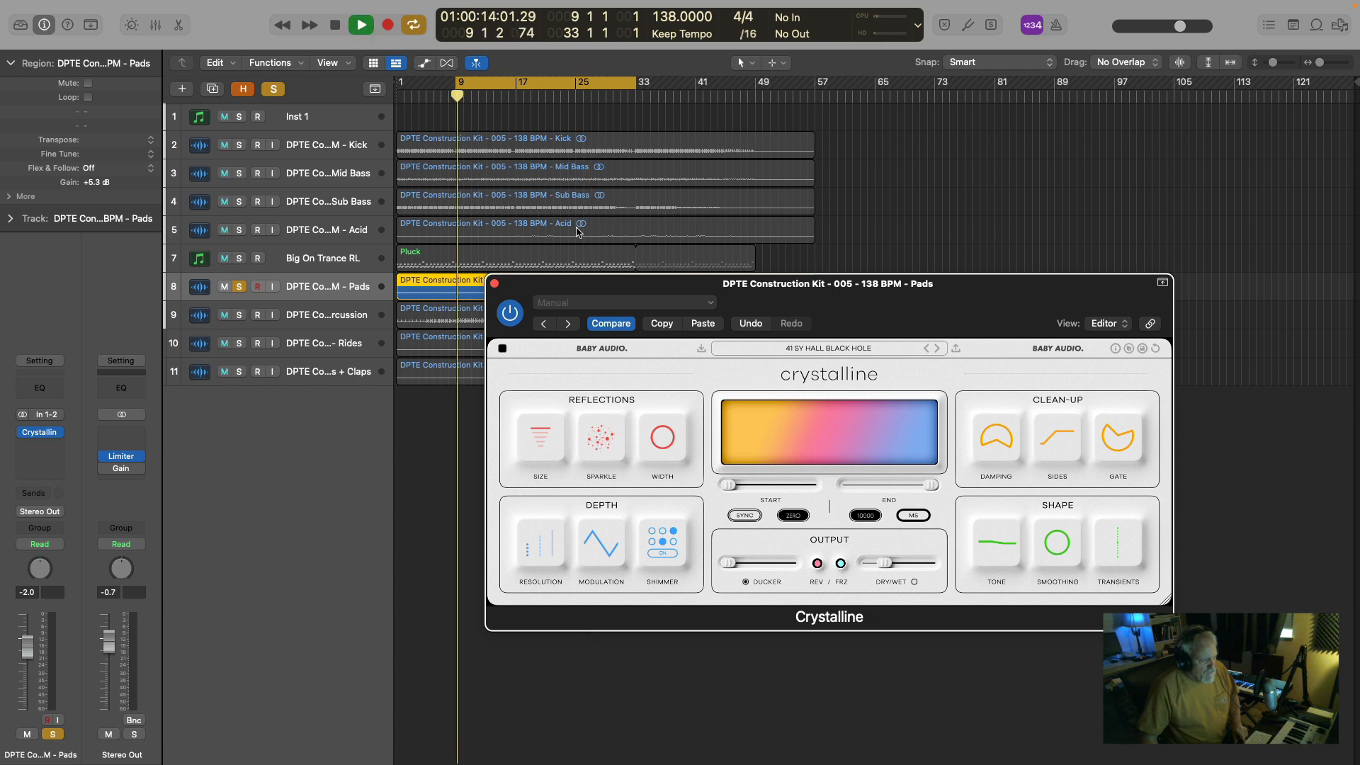
{"action": "left_click", "coordinate": [584, 94]}
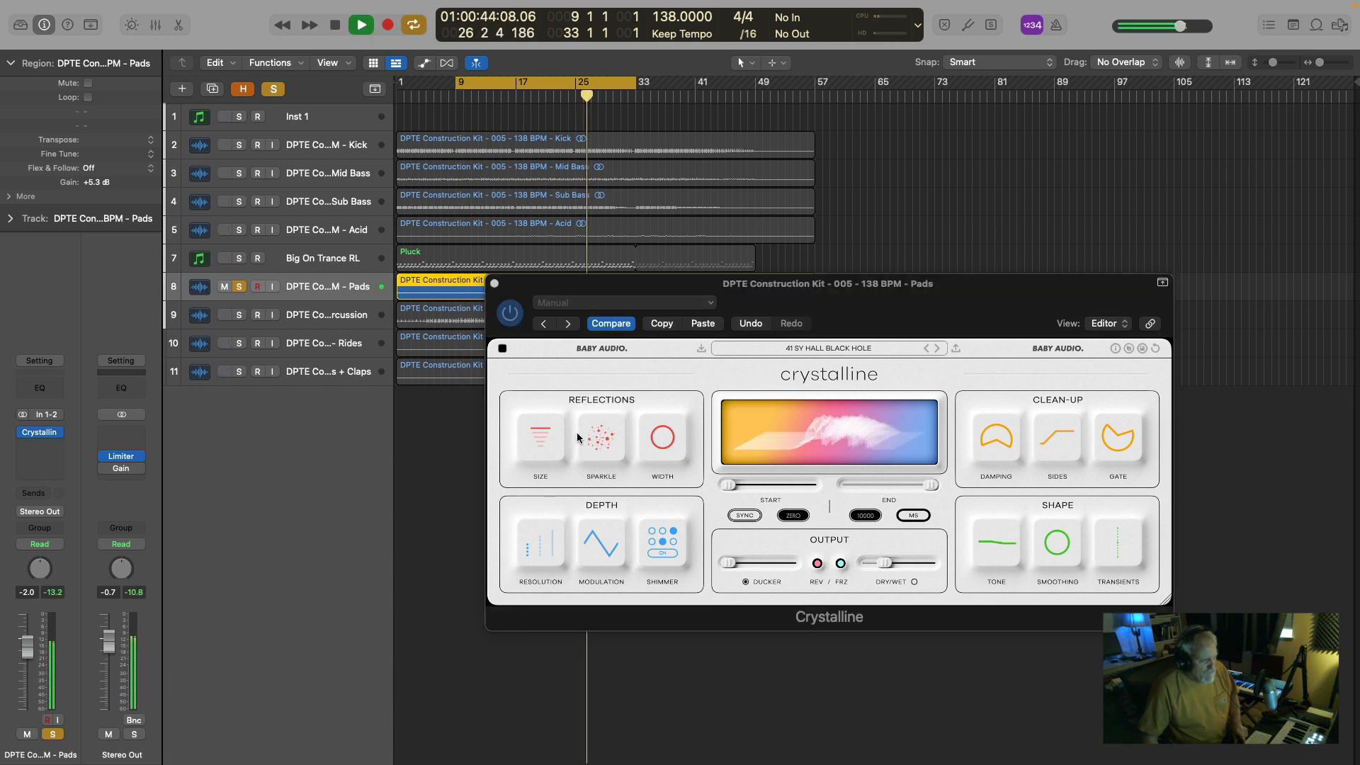
{"action": "mouse_move", "coordinate": [601, 438]}
{"action": "left_mouse_down"}
{"action": "mouse_move", "coordinate": [594, 550]}
{"action": "mouse_move", "coordinate": [581, 209]}
{"action": "mouse_move", "coordinate": [578, 615]}
{"action": "mouse_move", "coordinate": [593, 440]}
{"action": "left_mouse_up"}
{"action": "key", "text": "space"}
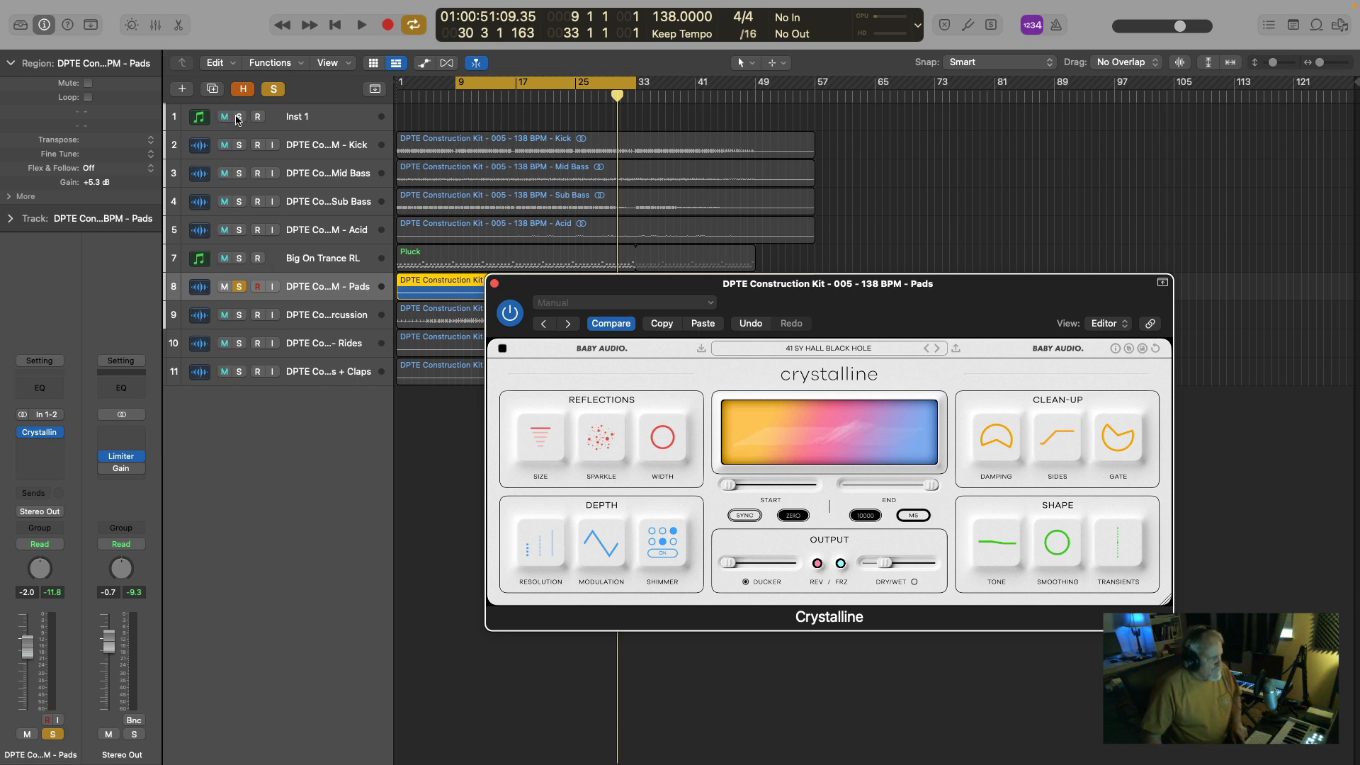
Add all tracks above Pads to the solo, play from about bar 24, lower the Pads' Crystalline Dry/Wet to 17, and close the plug-in.
{"action": "left_click_drag", "start_coordinate": [239, 118], "coordinate": [241, 281]}
{"action": "key", "text": "space"}
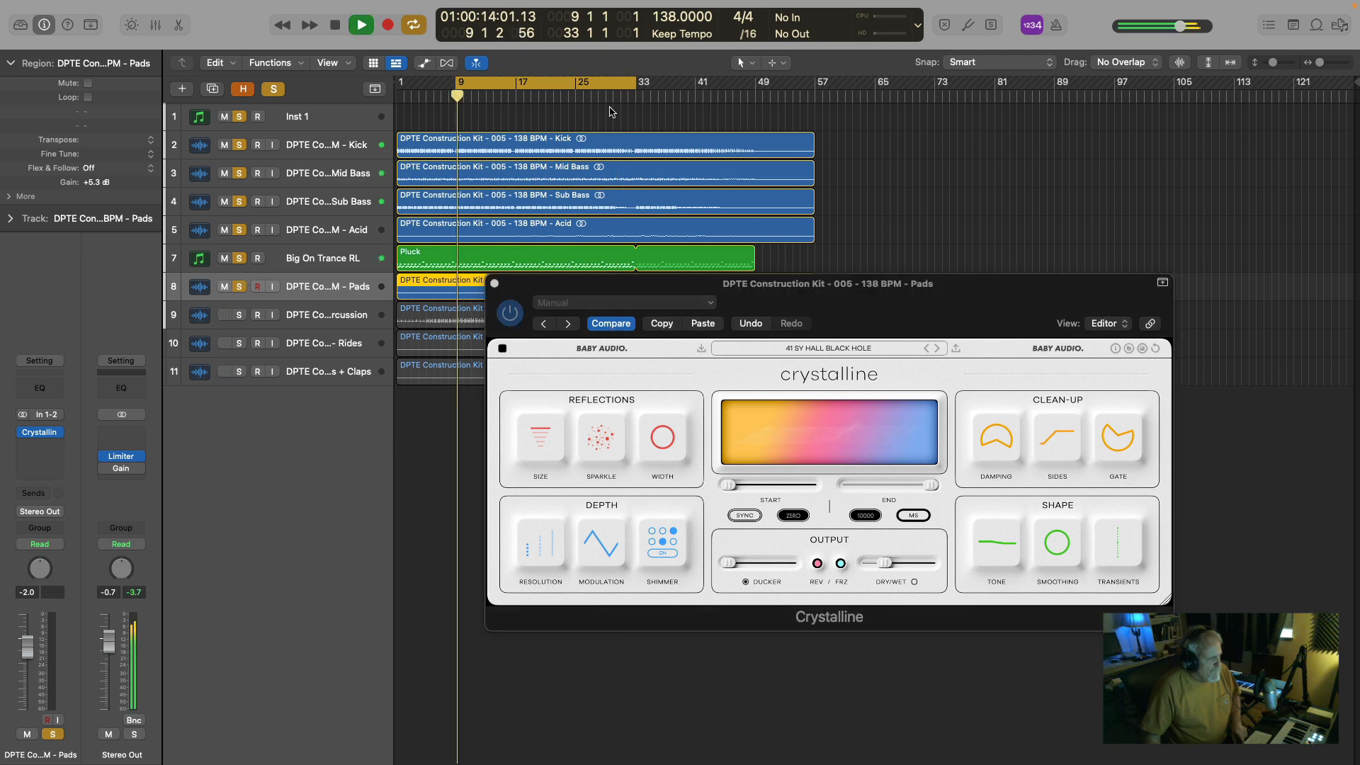
{"action": "left_click", "coordinate": [567, 93]}
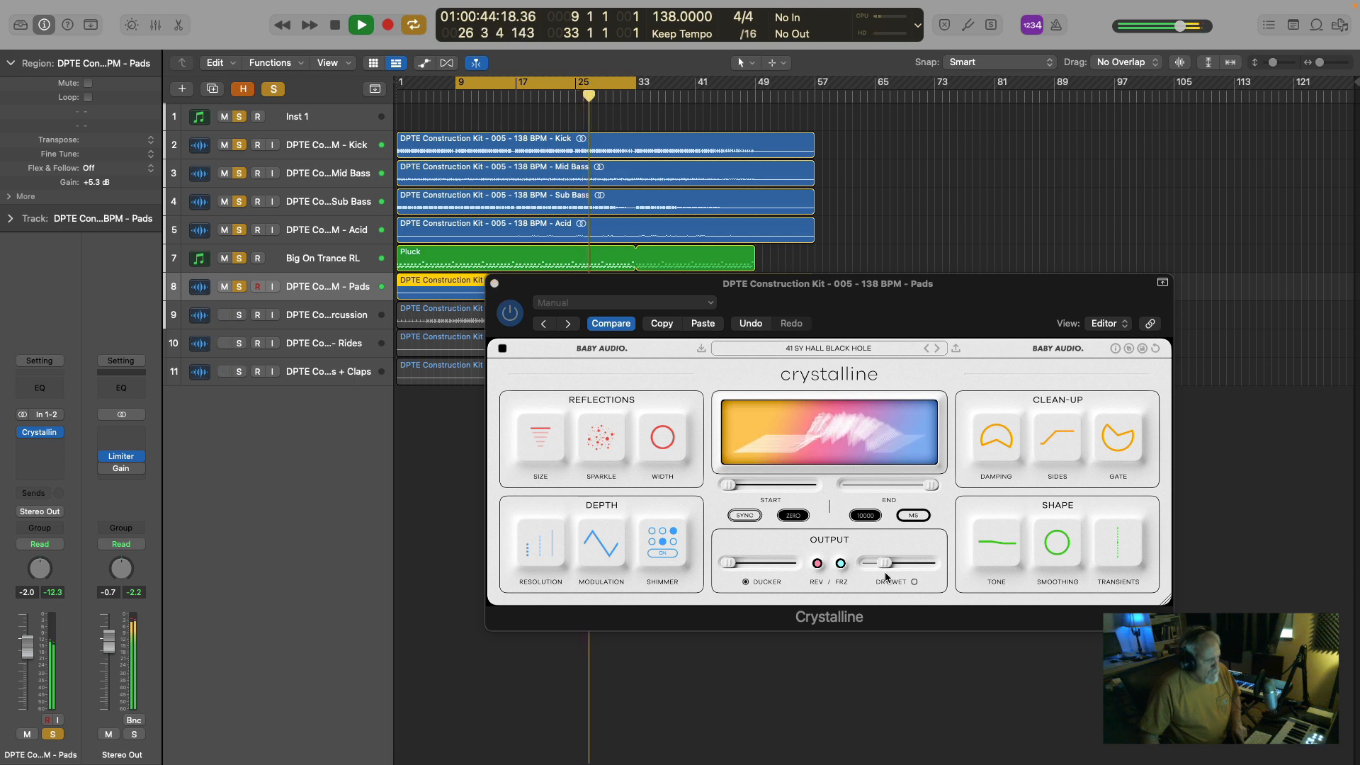
{"action": "left_click_drag", "start_coordinate": [885, 563], "coordinate": [874, 562]}
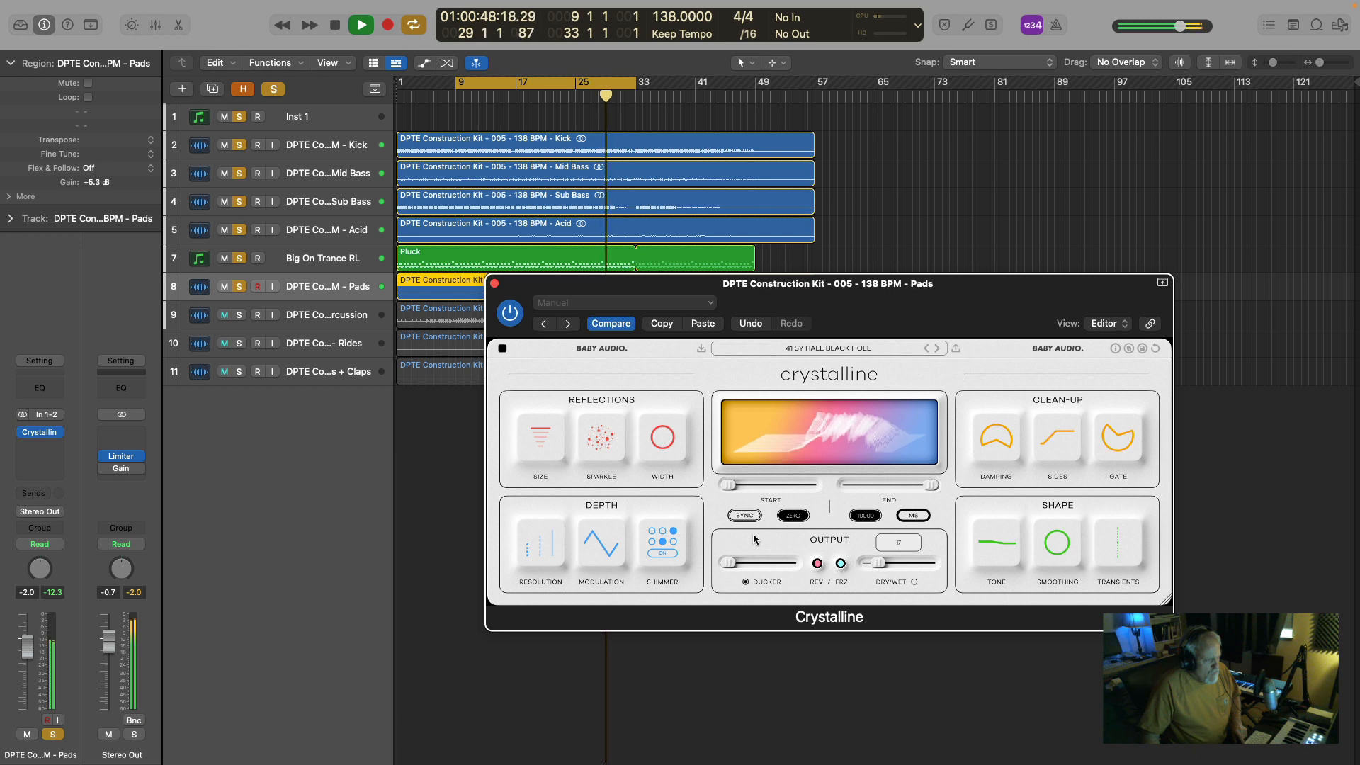
{"action": "left_click", "coordinate": [494, 284]}
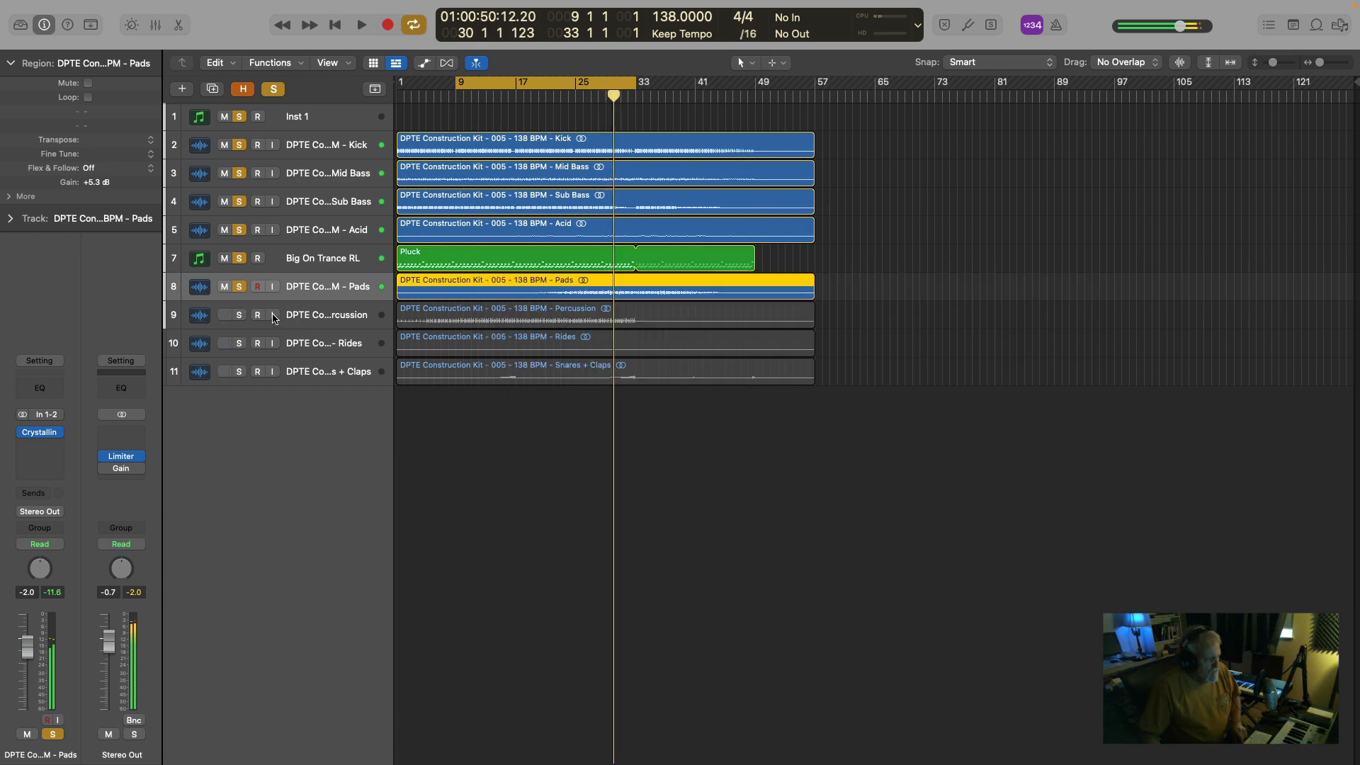
Clear the existing solos, solo only the Percussion track, and play it from bar 9.
{"action": "left_click", "coordinate": [239, 314], "text": "alt"}
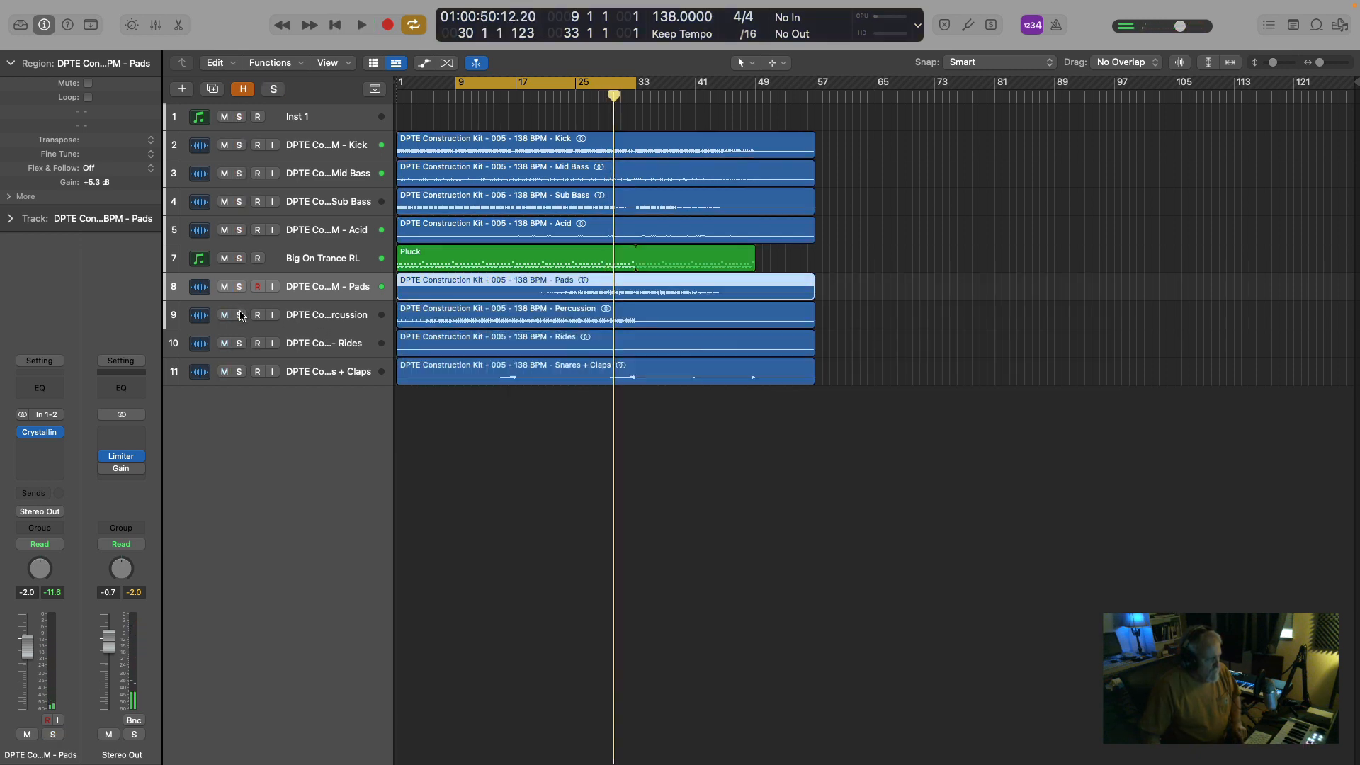
{"action": "left_click", "coordinate": [240, 315]}
{"action": "key", "text": "space"}
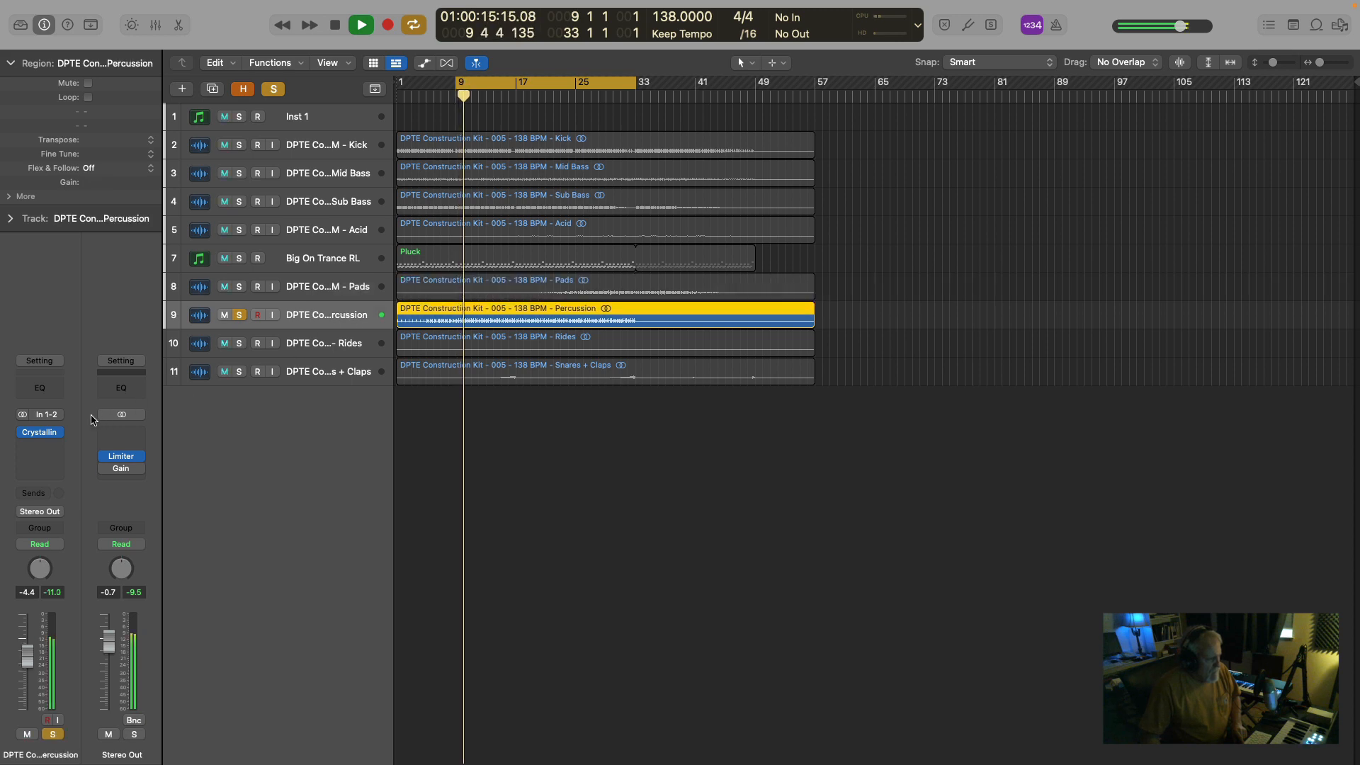
Open Crystalline on the Percussion track and raise its Dry/Wet moderately during playback.
{"action": "left_click", "coordinate": [39, 432]}
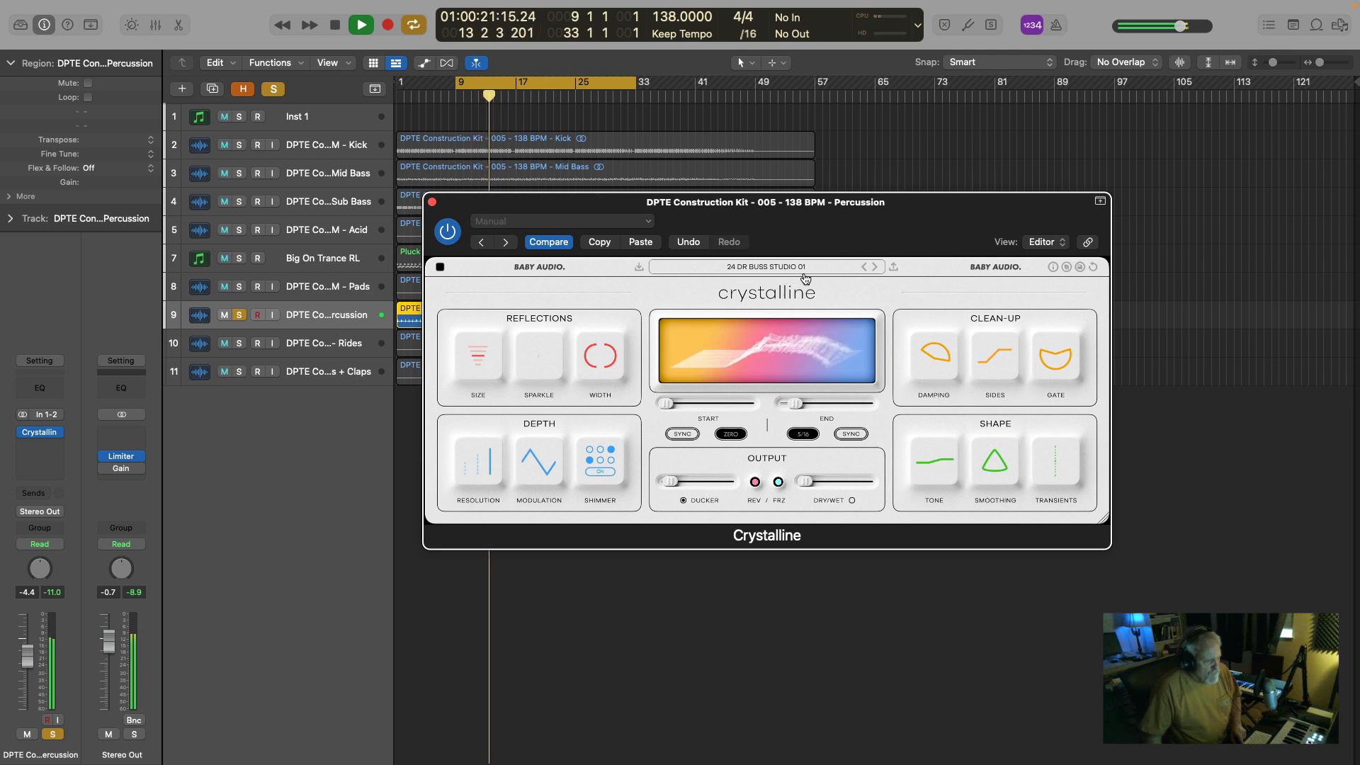
{"action": "mouse_move", "coordinate": [804, 486]}
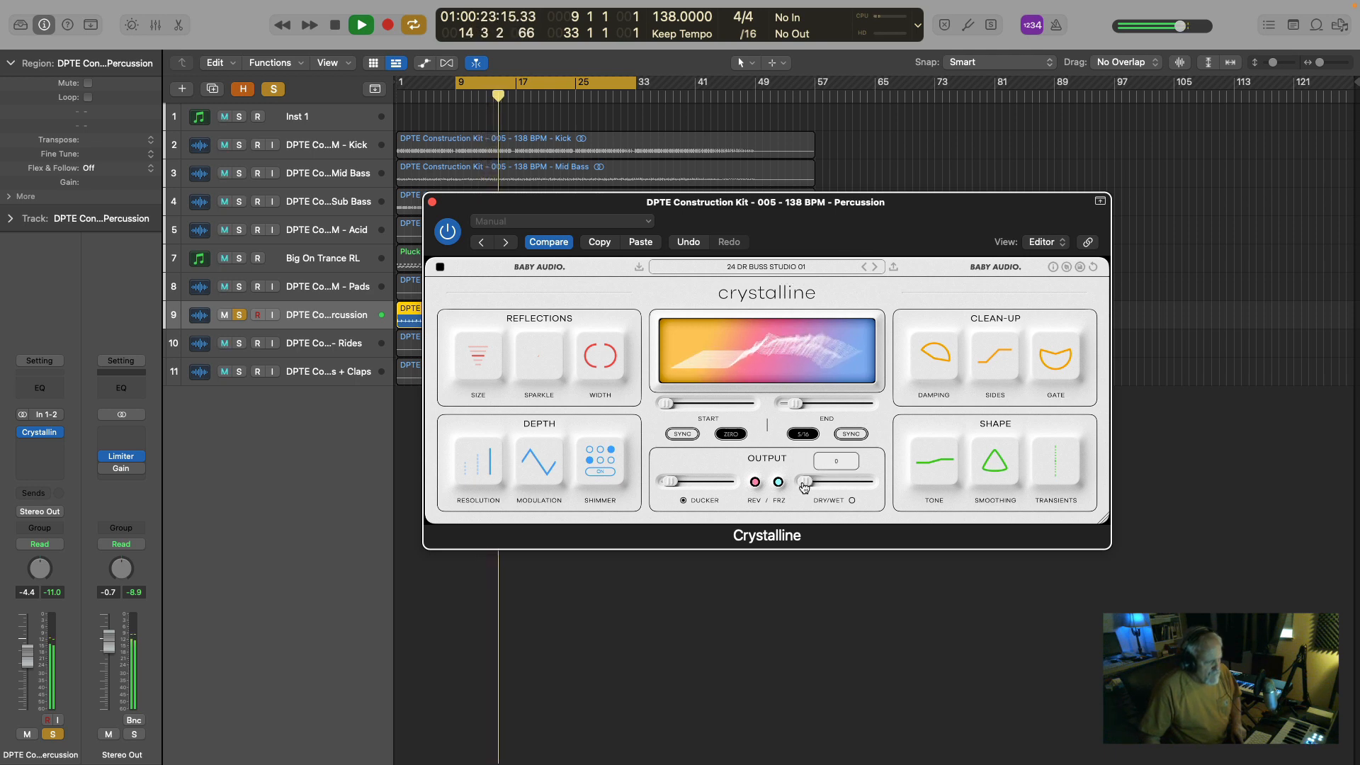
{"action": "left_click_drag", "start_coordinate": [804, 486], "coordinate": [814, 488]}
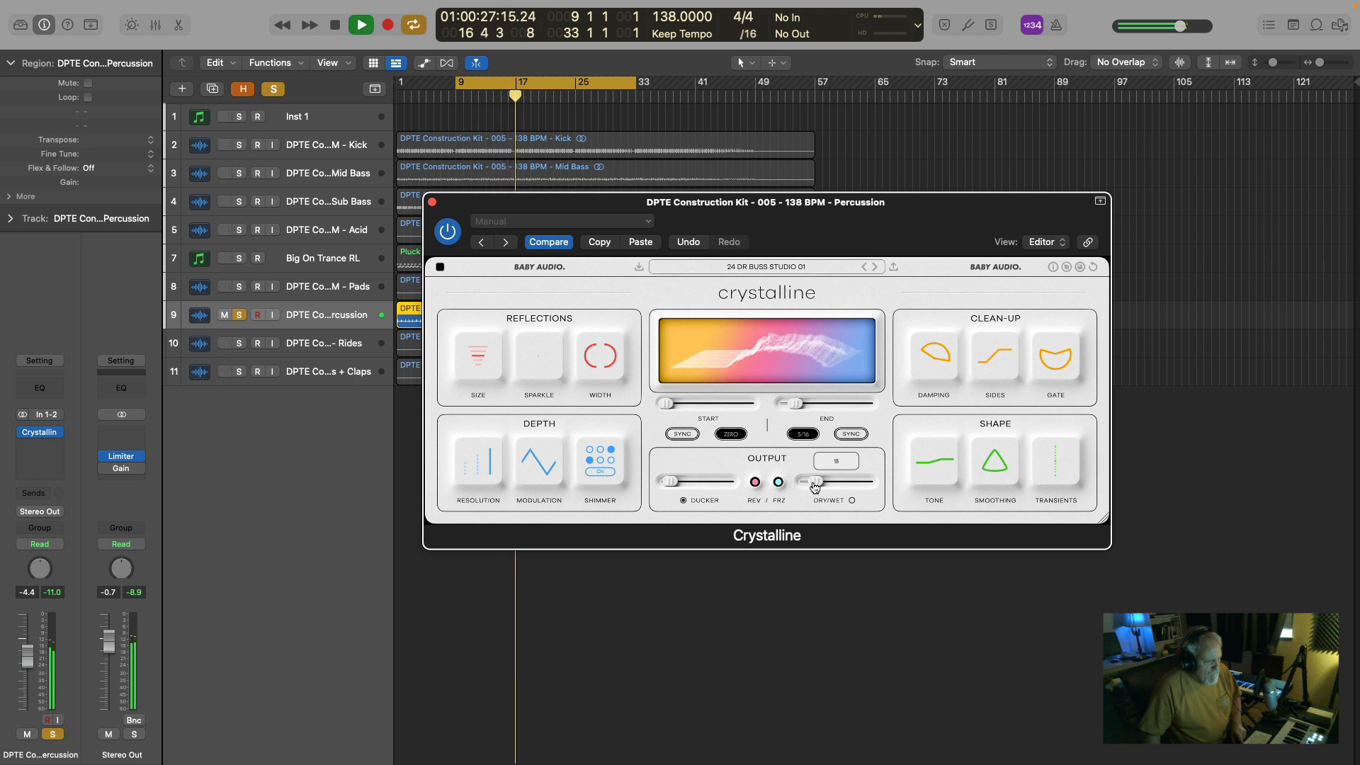
Fine-tune the Dry/Wet and try the Damping of the Percussion's Crystalline while the soloed track plays.
{"action": "left_click_drag", "start_coordinate": [814, 488], "coordinate": [814, 488]}
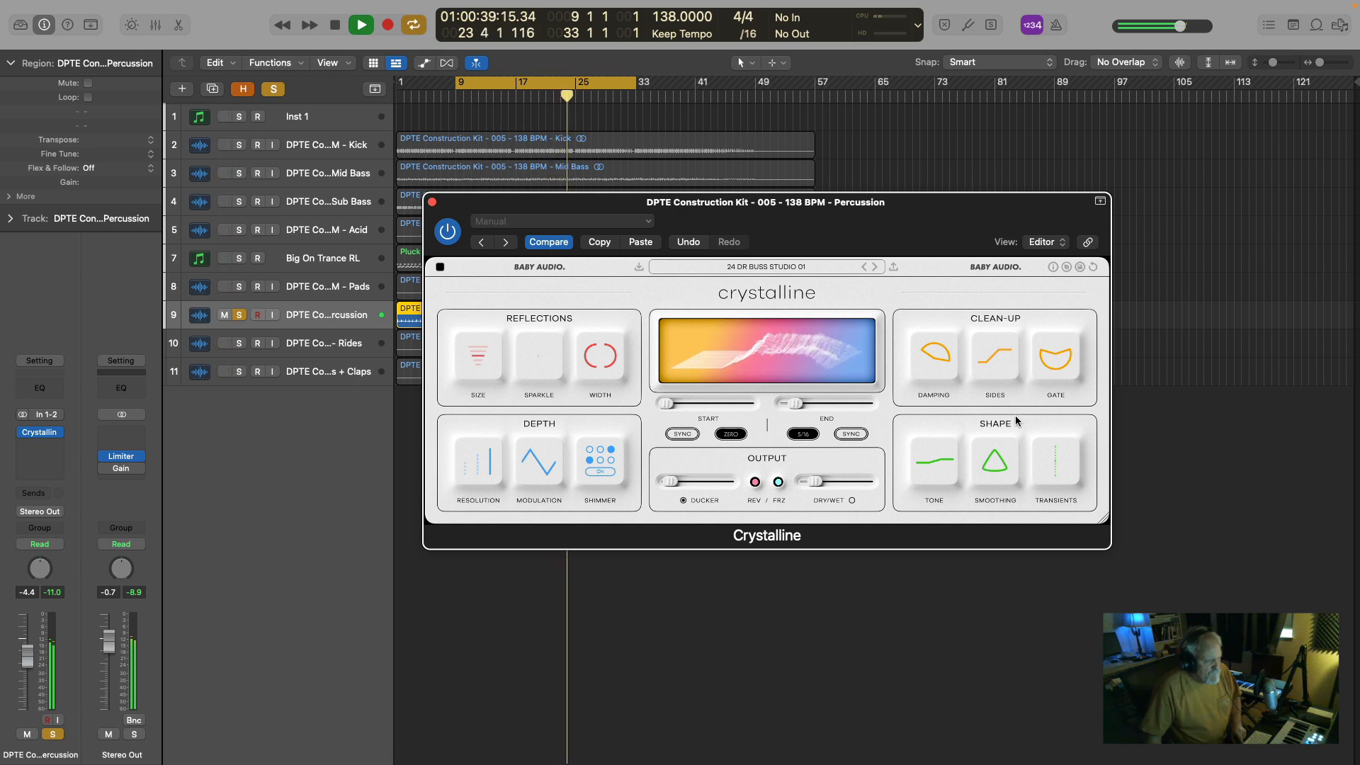
{"action": "mouse_move", "coordinate": [943, 365]}
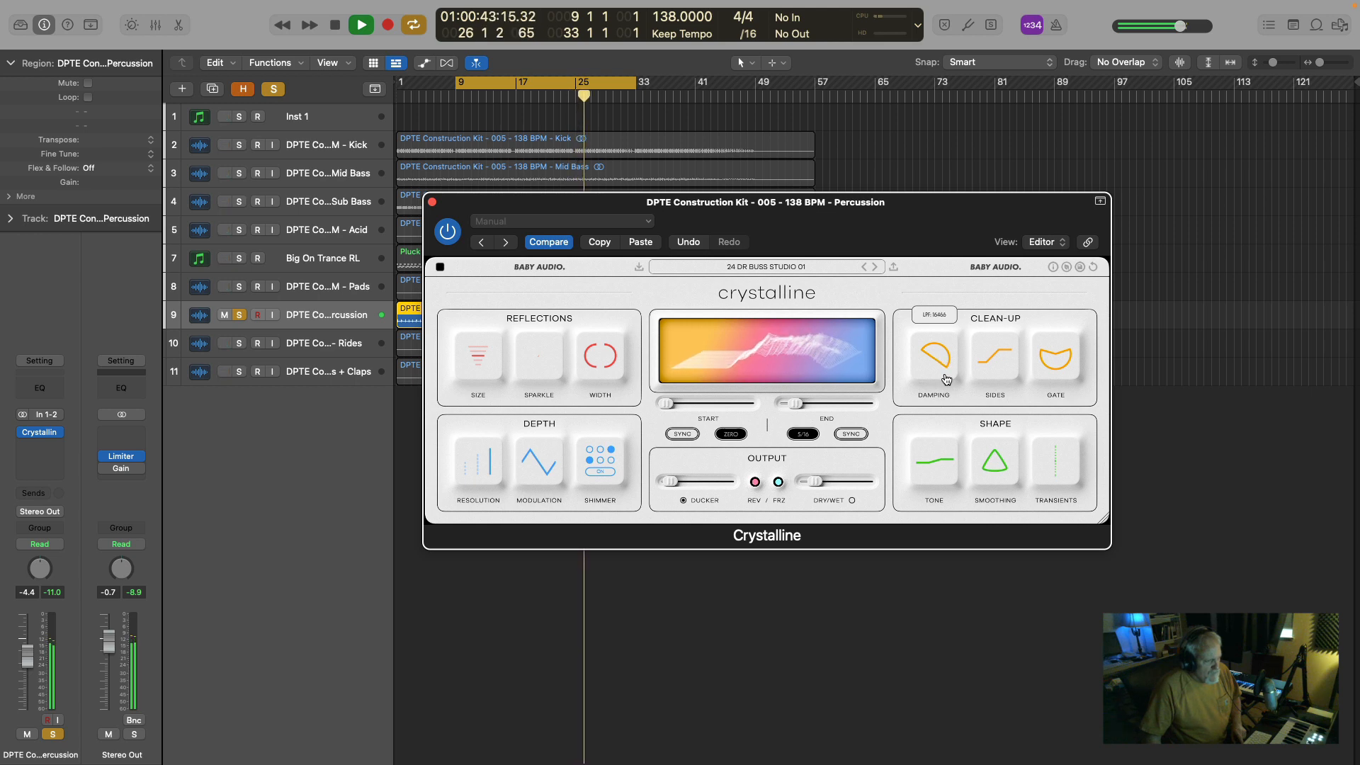
{"action": "left_click_drag", "start_coordinate": [946, 380], "coordinate": [948, 381]}
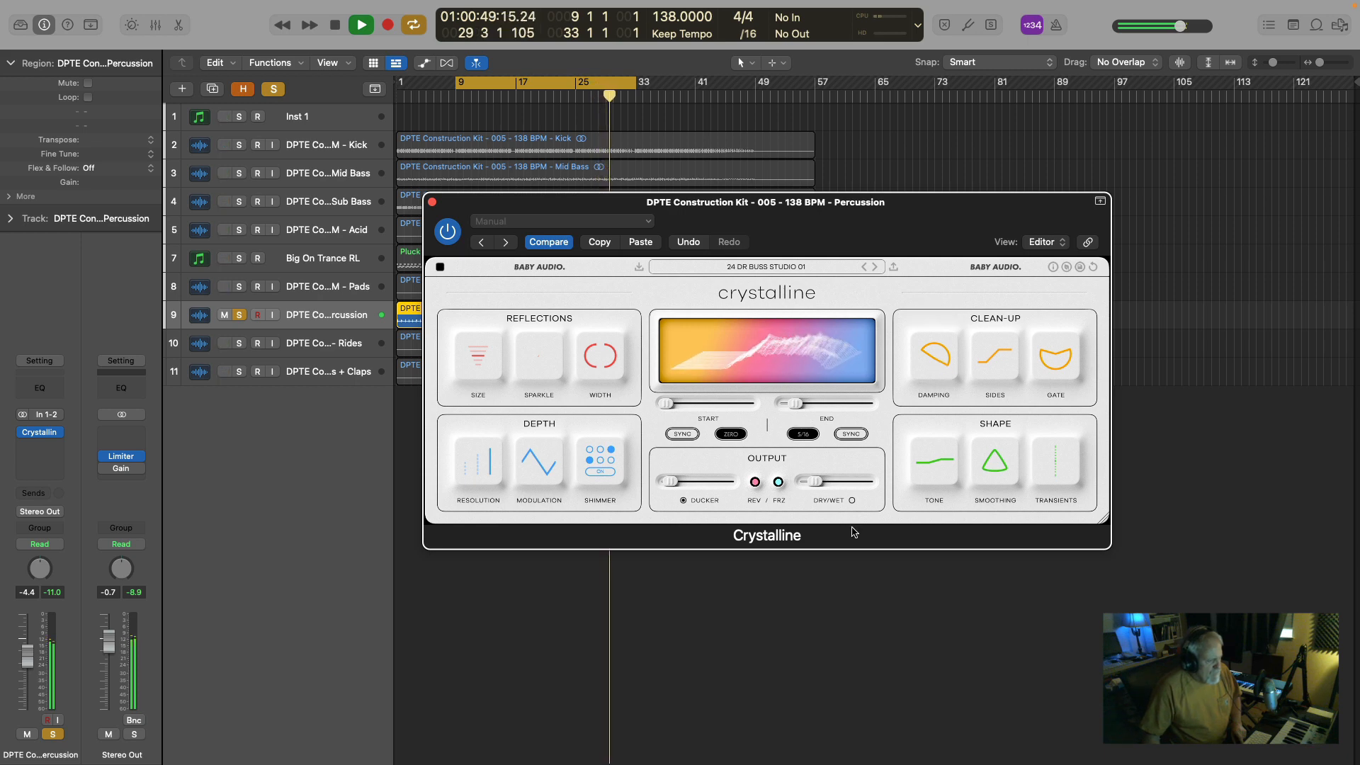
Try the Width control of the Percussion's Crystalline, replaying the soloed track from bar 9.
{"action": "mouse_move", "coordinate": [601, 375]}
{"action": "key", "text": "space"}
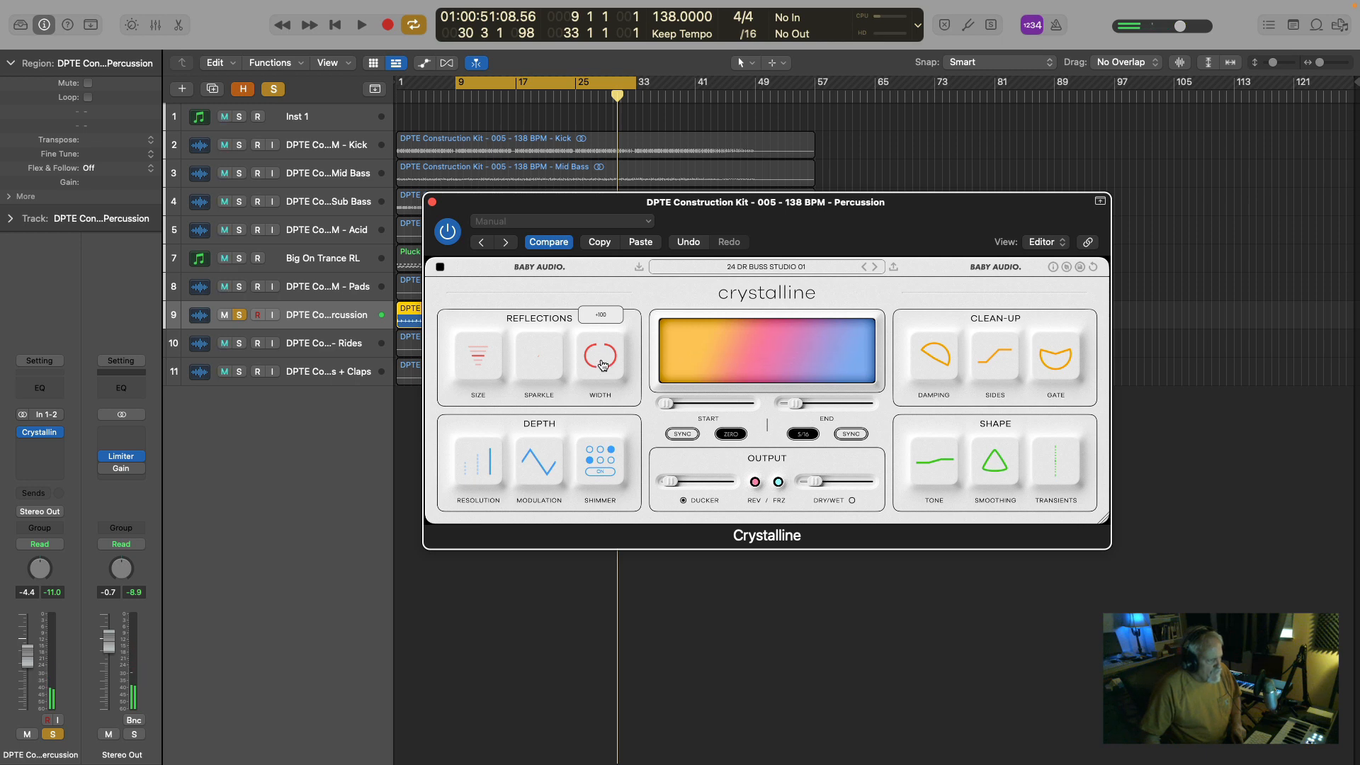
{"action": "key", "text": "space"}
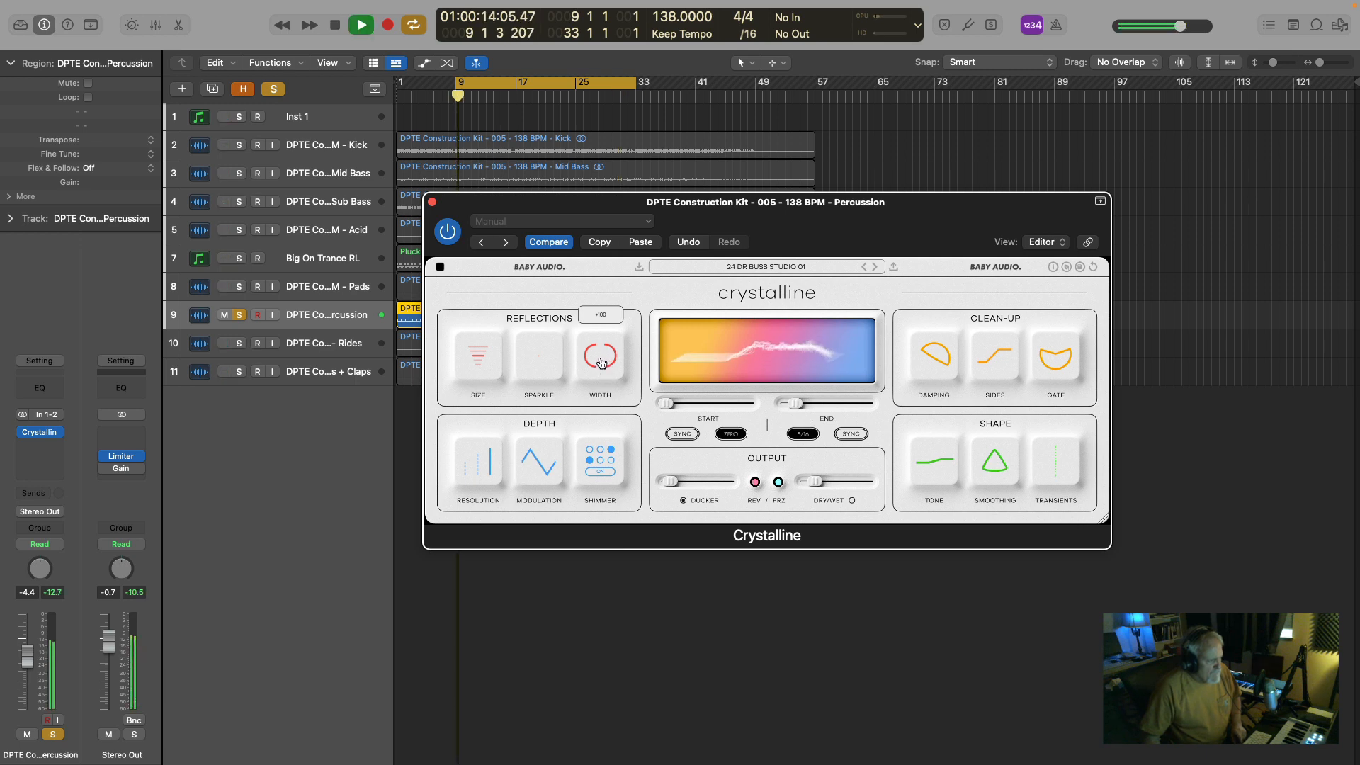
{"action": "left_click_drag", "start_coordinate": [604, 365], "coordinate": [602, 323]}
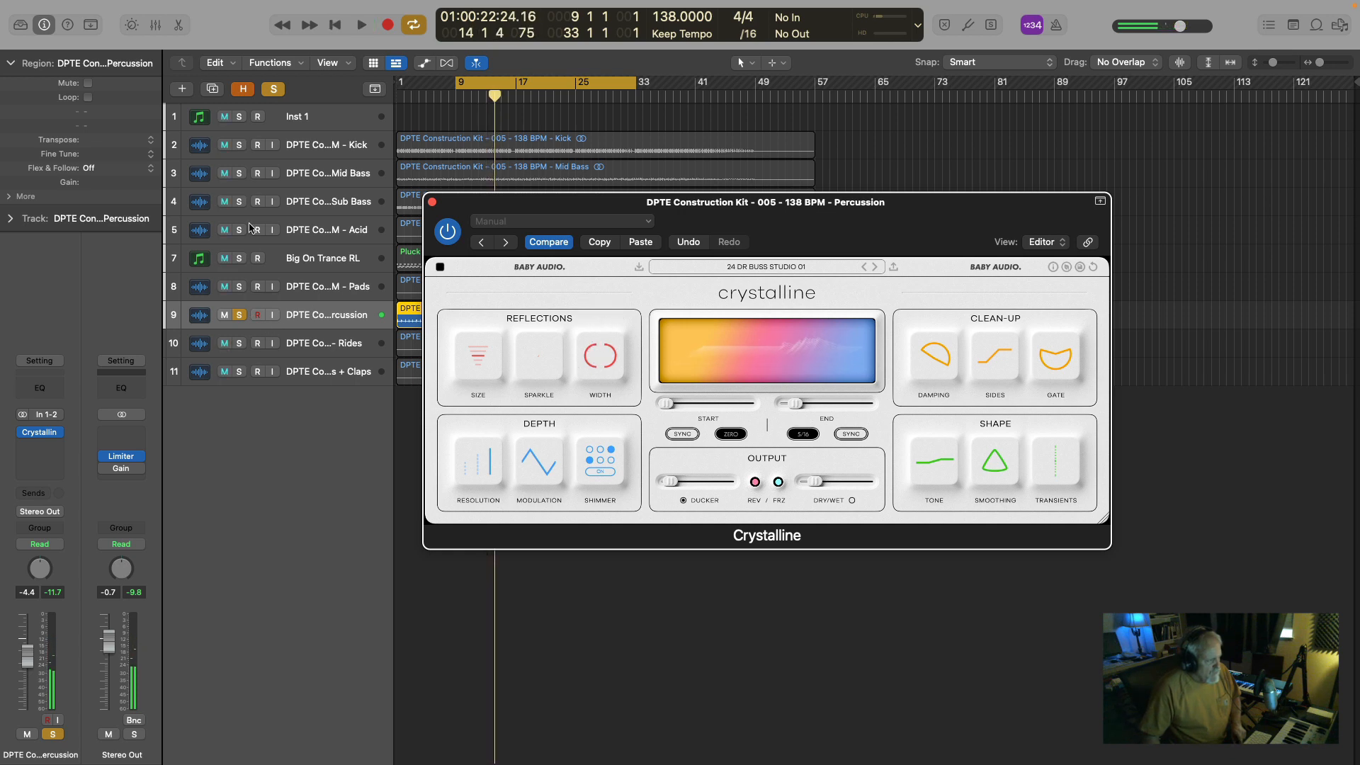
Add all tracks above Percussion to the solo, play from bar 9, and slightly lower the Percussion's Crystalline Dry/Wet.
{"action": "left_click_drag", "start_coordinate": [239, 144], "coordinate": [241, 287]}
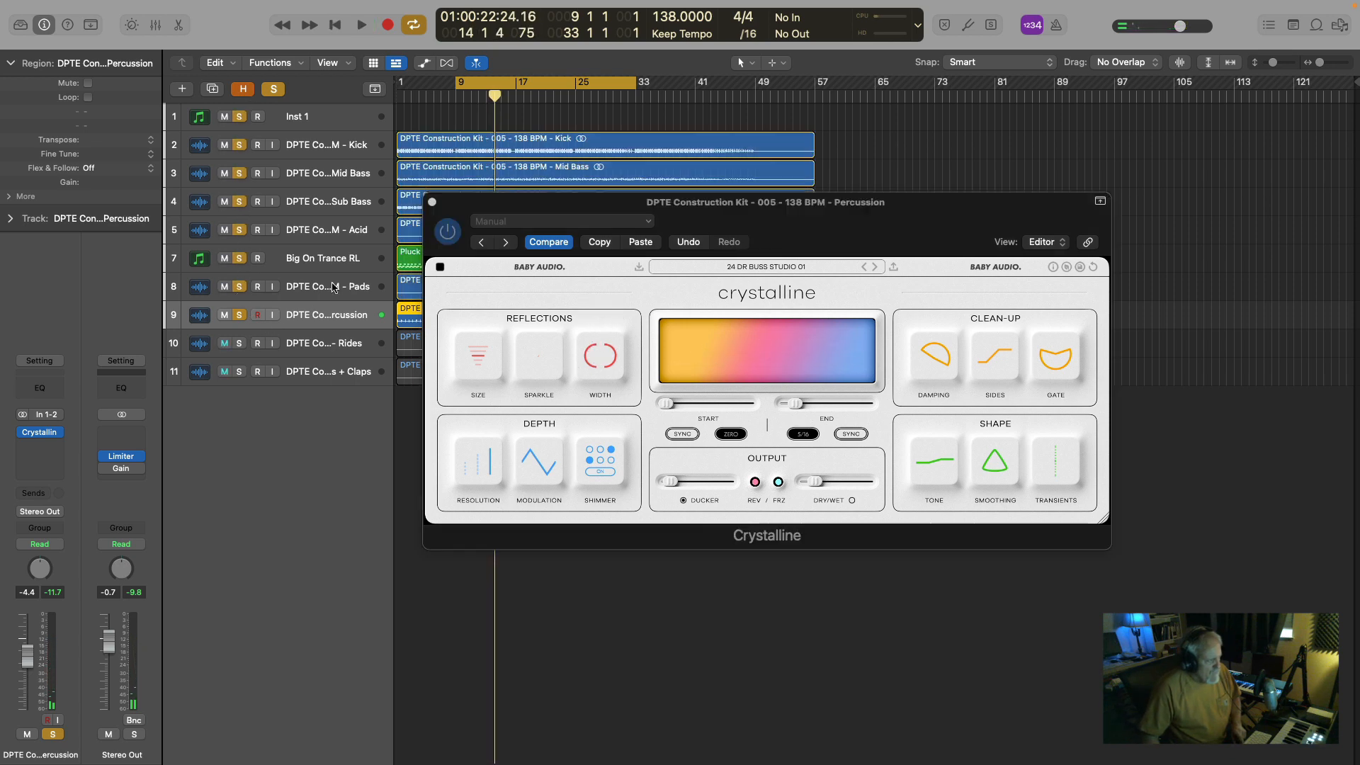
{"action": "key", "text": "space"}
{"action": "left_click", "coordinate": [432, 203]}
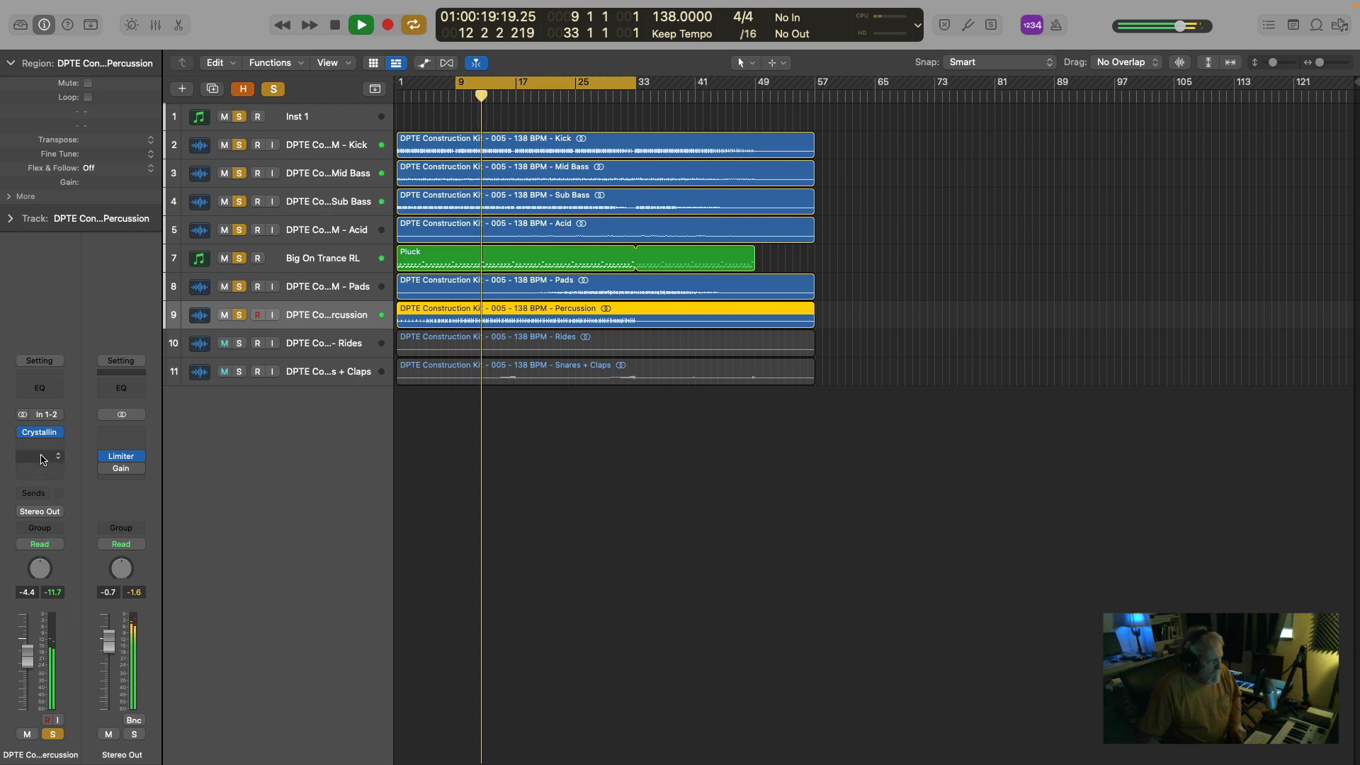
{"action": "left_click", "coordinate": [40, 433]}
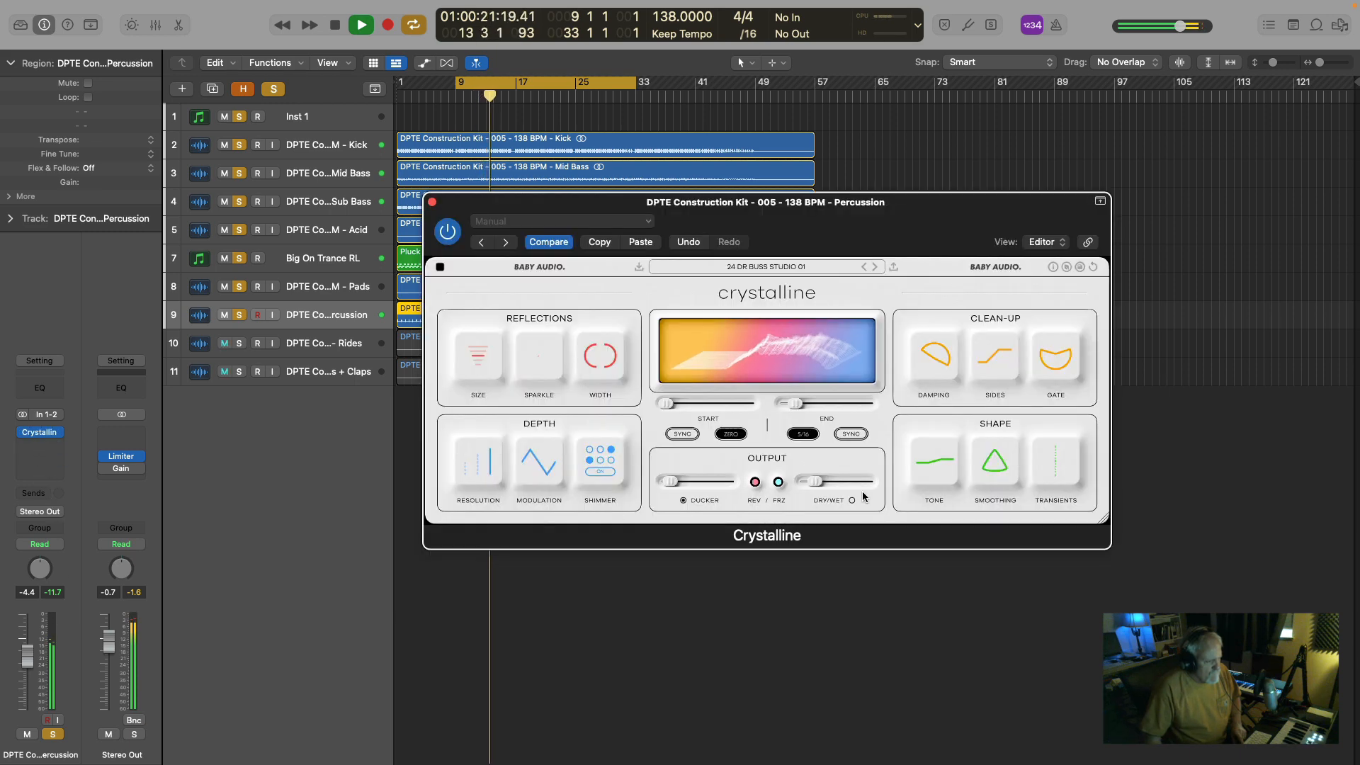
{"action": "mouse_move", "coordinate": [814, 484]}
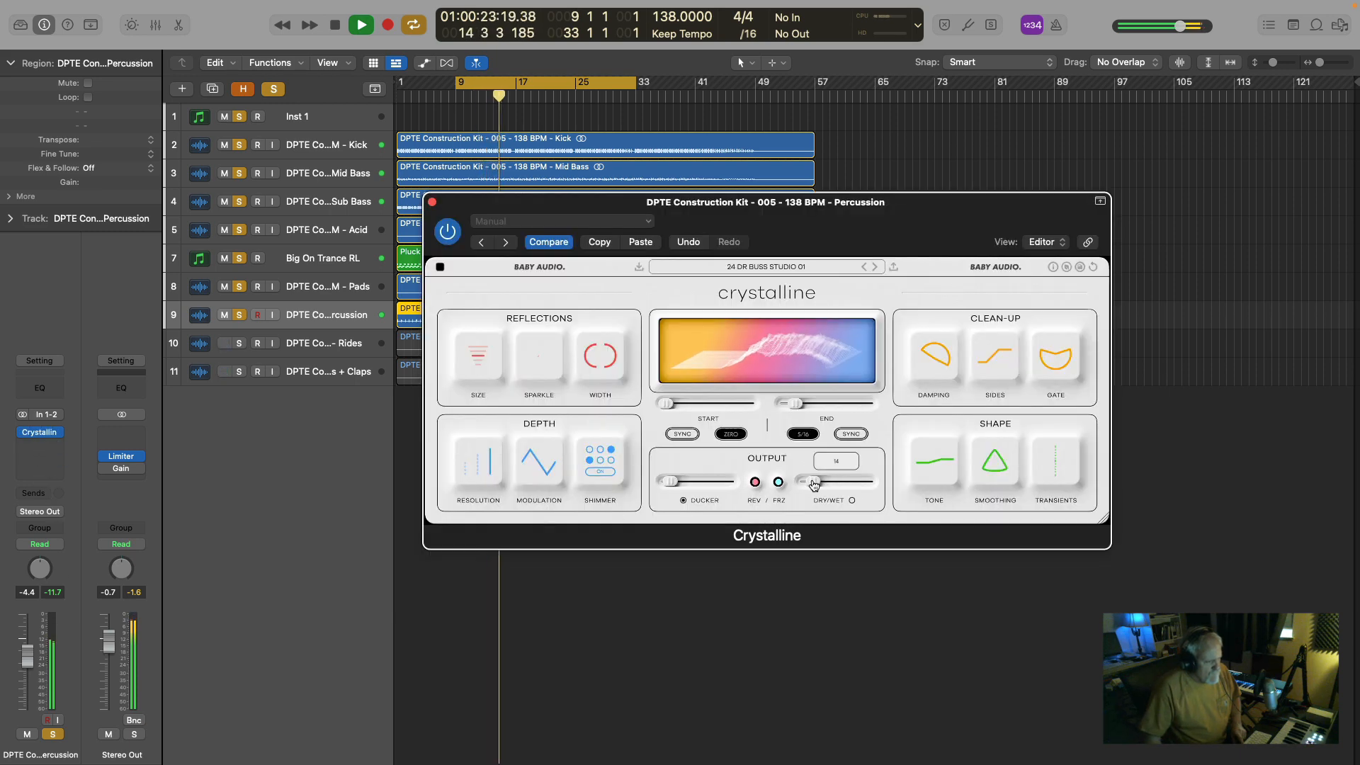
{"action": "mouse_move", "coordinate": [813, 484]}
{"action": "left_mouse_down"}
{"action": "mouse_move", "coordinate": [784, 483]}
{"action": "mouse_move", "coordinate": [815, 485]}
{"action": "left_mouse_up"}
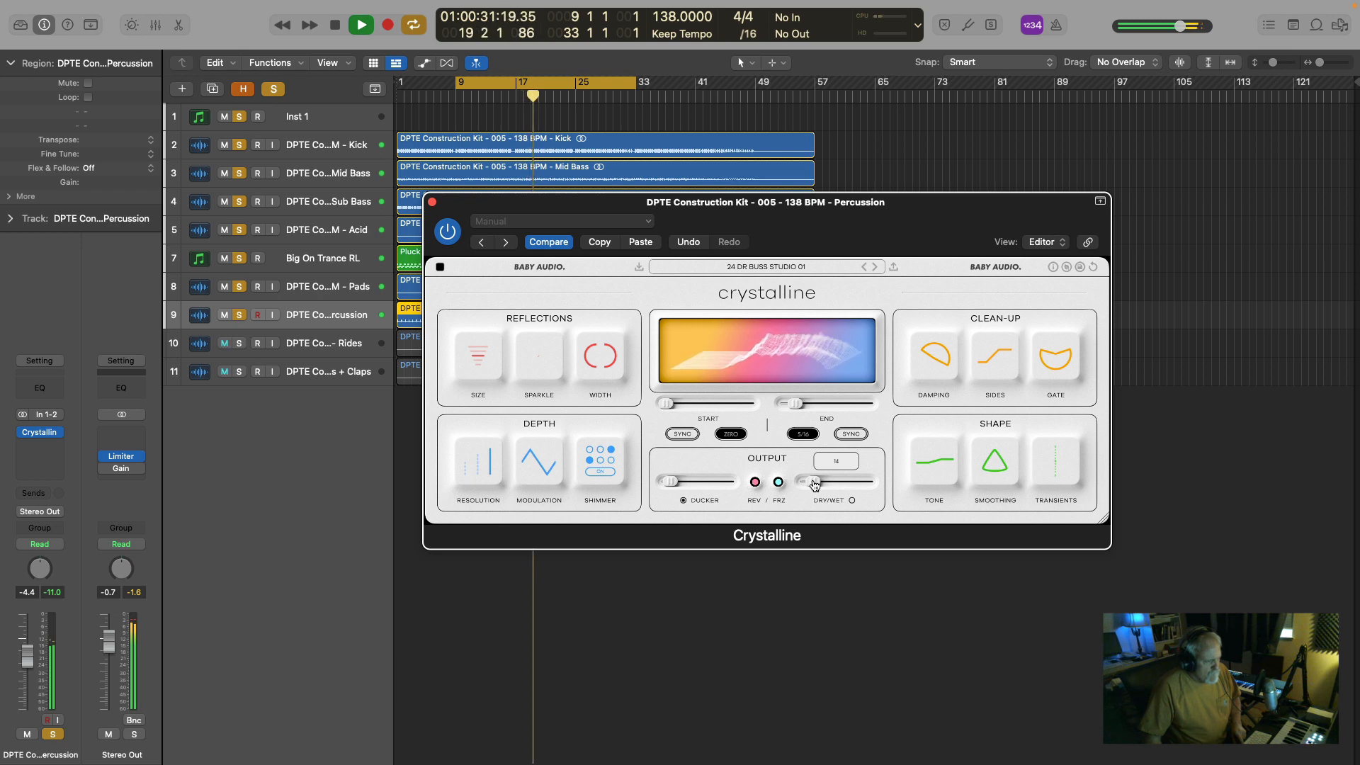
{"action": "left_click_drag", "start_coordinate": [815, 484], "coordinate": [816, 486]}
Lower the Transients attack to a negative value and slightly raise the Ducker in the Percussion's Crystalline, replaying from bar 9.
{"action": "mouse_move", "coordinate": [1047, 469]}
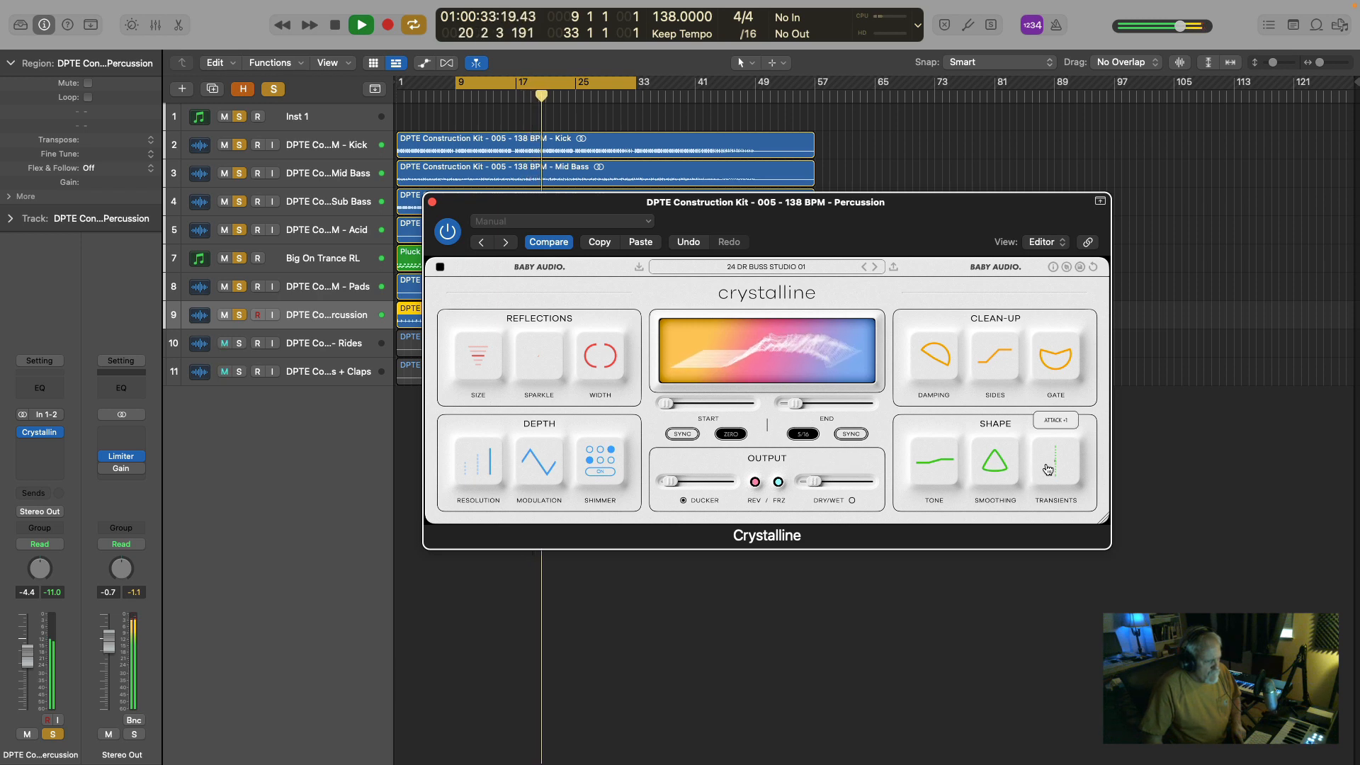
{"action": "key", "text": "space"}
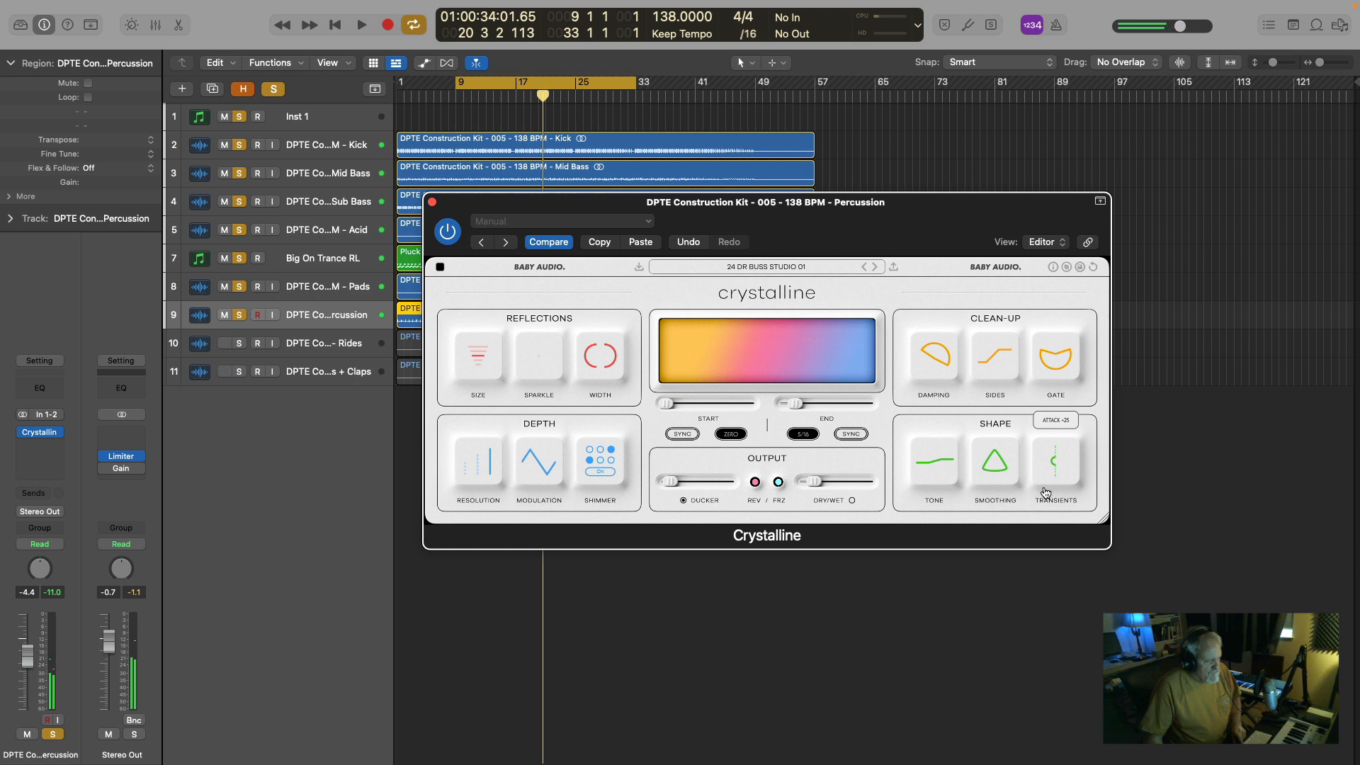
{"action": "key", "text": "space"}
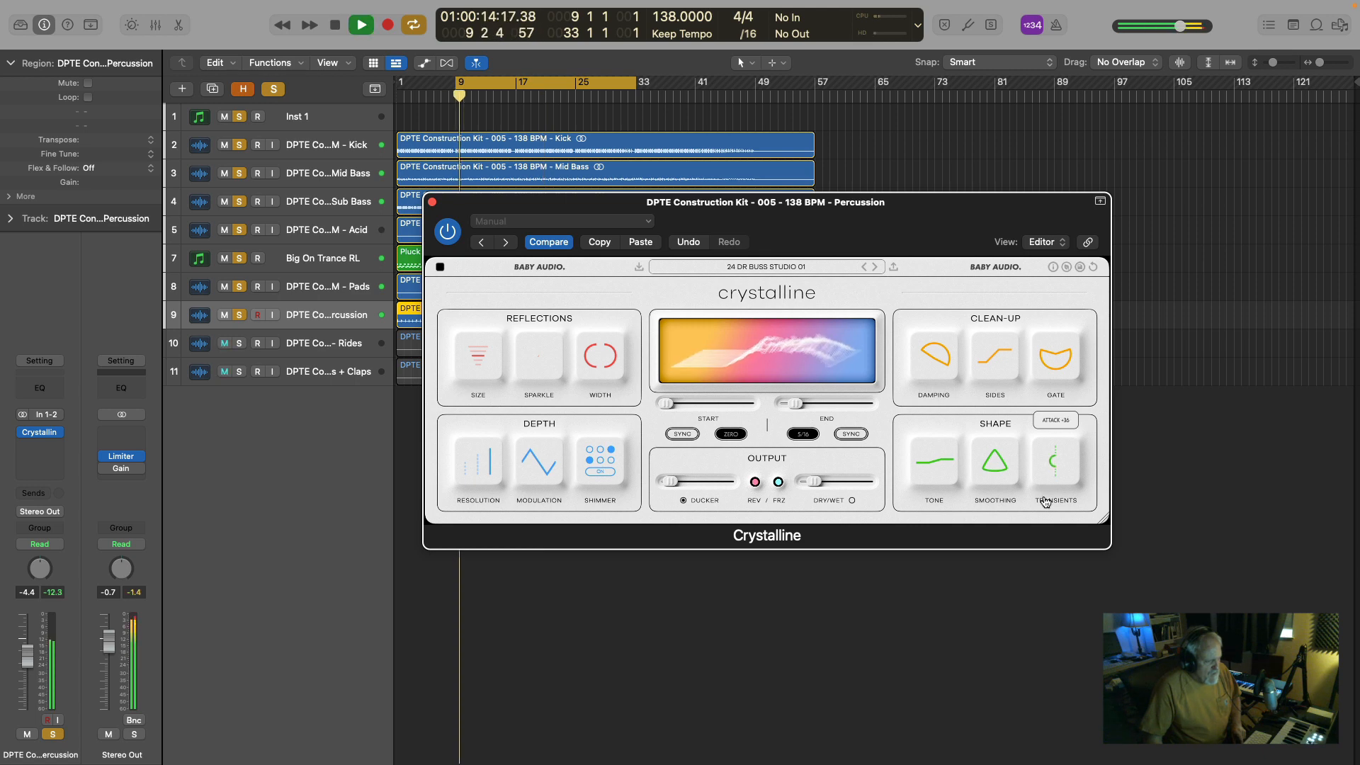
{"action": "mouse_move", "coordinate": [671, 484]}
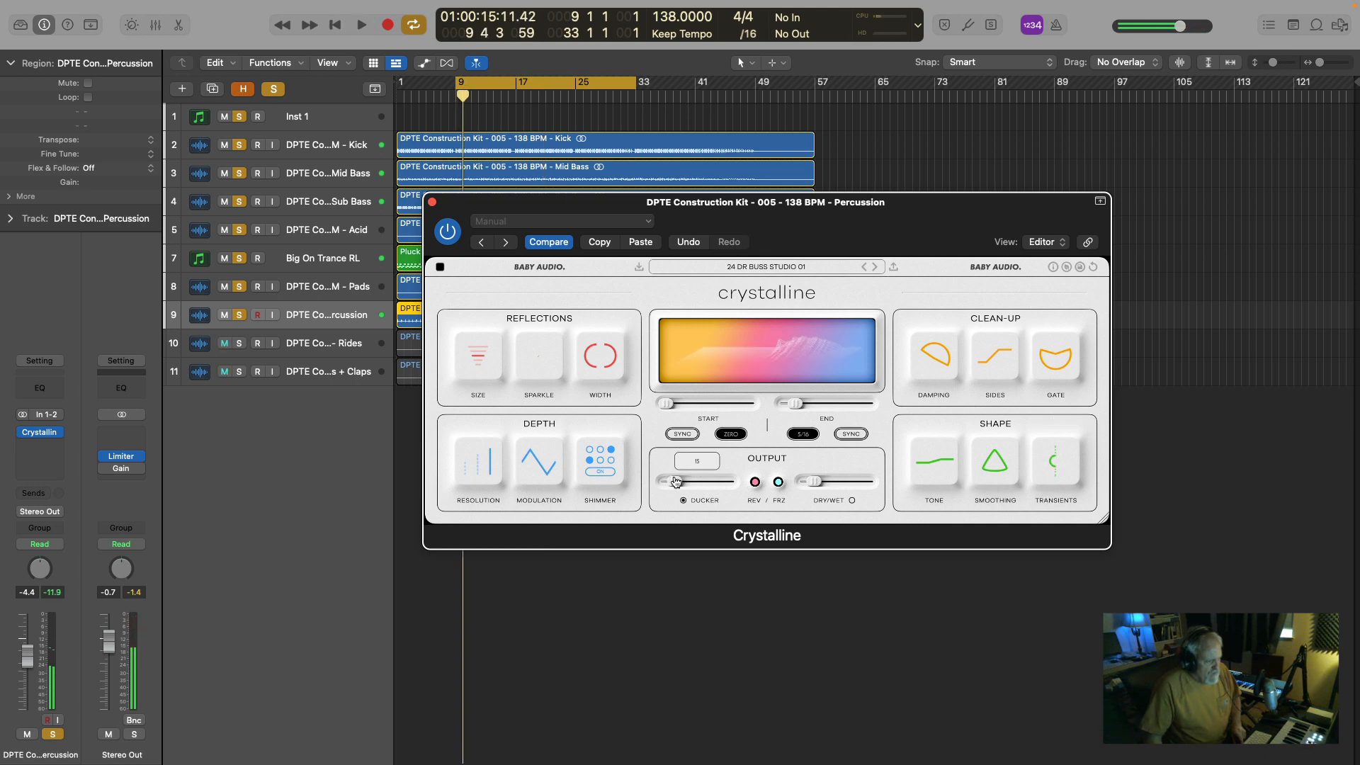
{"action": "left_click_drag", "start_coordinate": [677, 482], "coordinate": [677, 483]}
{"action": "key", "text": "space"}
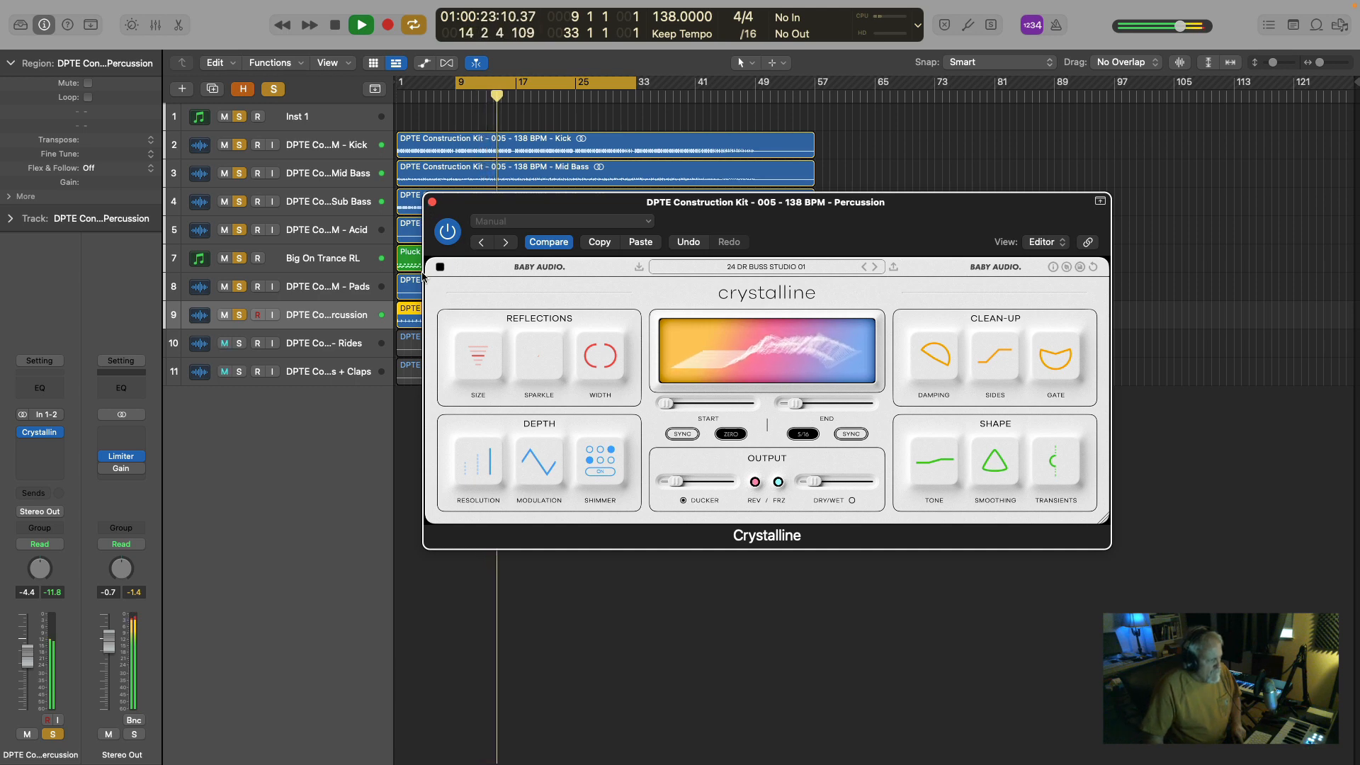
Compare the mix with the Percussion's Crystalline bypassed and re-enabled, close the plug-in, and stop playback.
{"action": "left_click", "coordinate": [447, 234]}
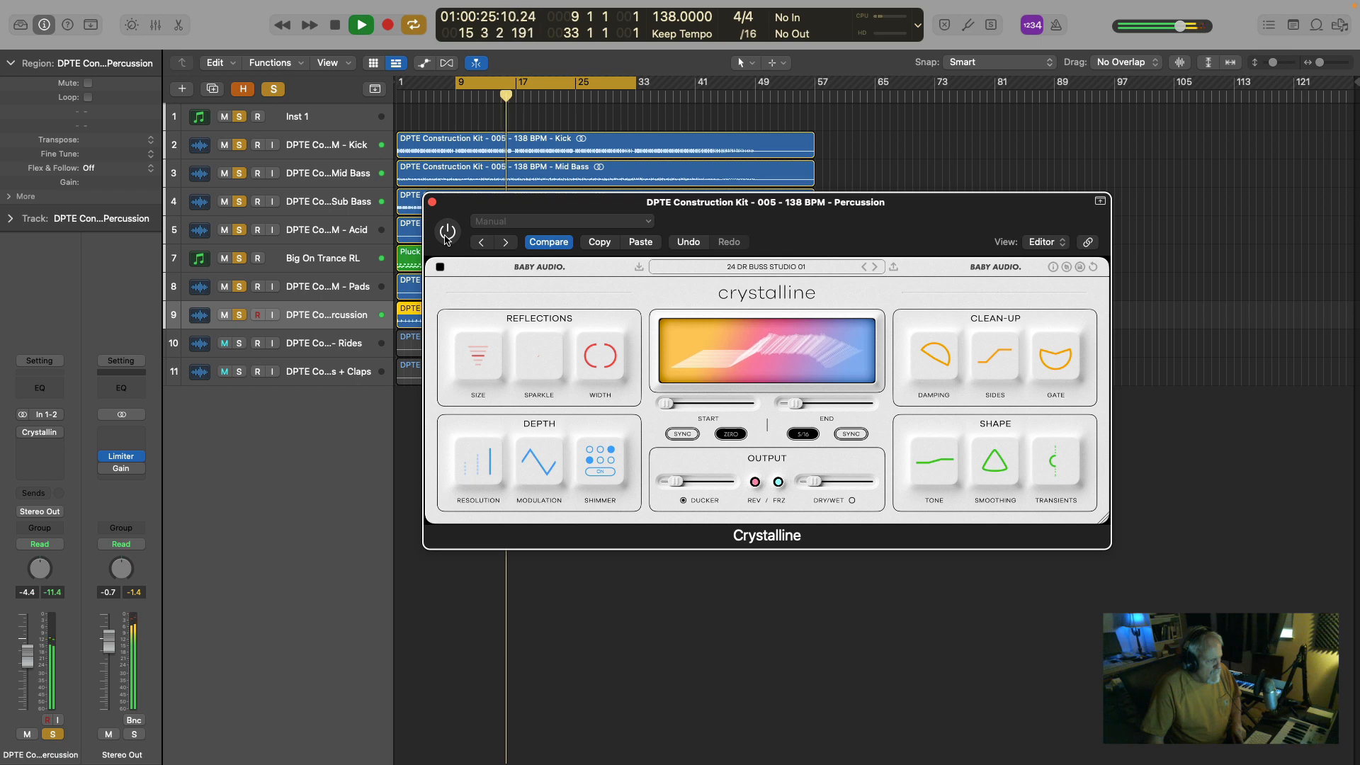
{"action": "left_click", "coordinate": [447, 233]}
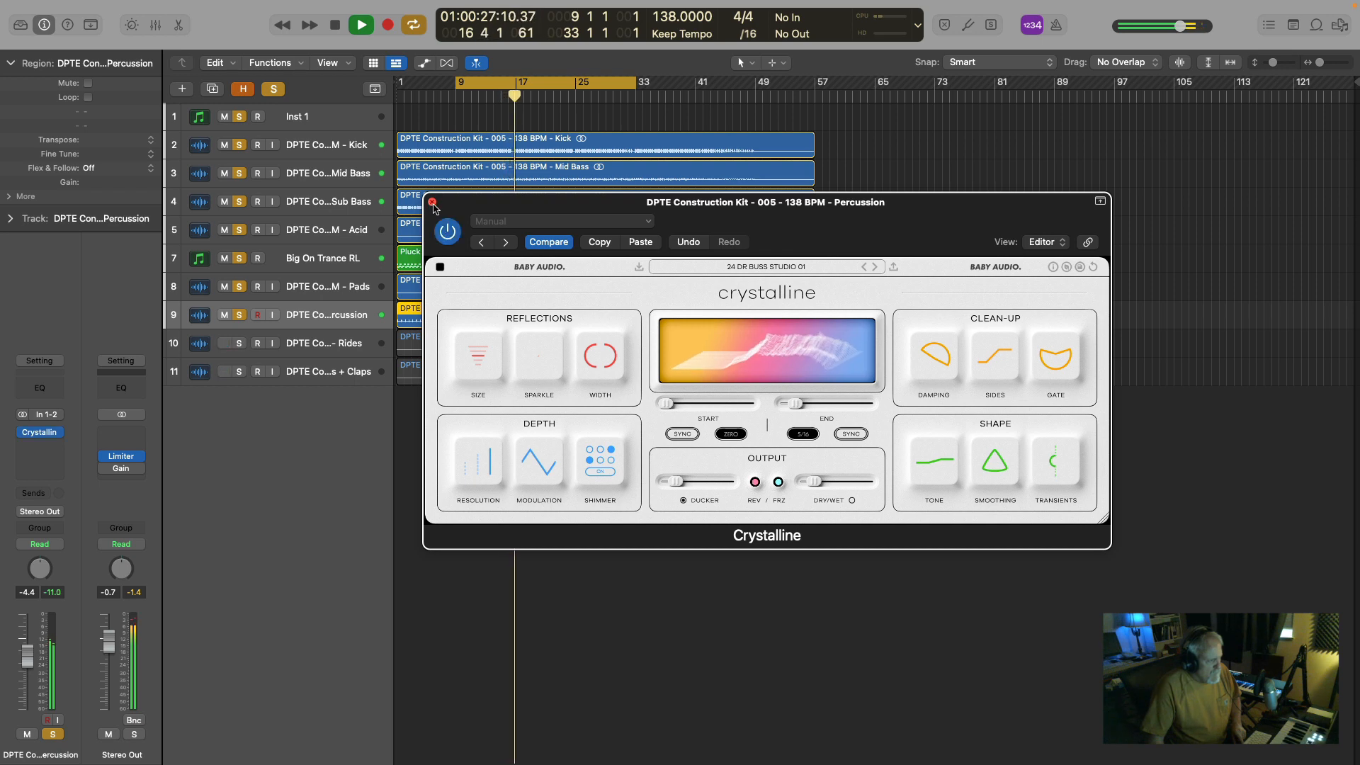
{"action": "left_click", "coordinate": [432, 202]}
{"action": "key", "text": "space"}
Solo only the Rides track, play it from bar 9, and add all tracks above it to the solo during playback.
{"action": "left_click", "coordinate": [224, 342]}
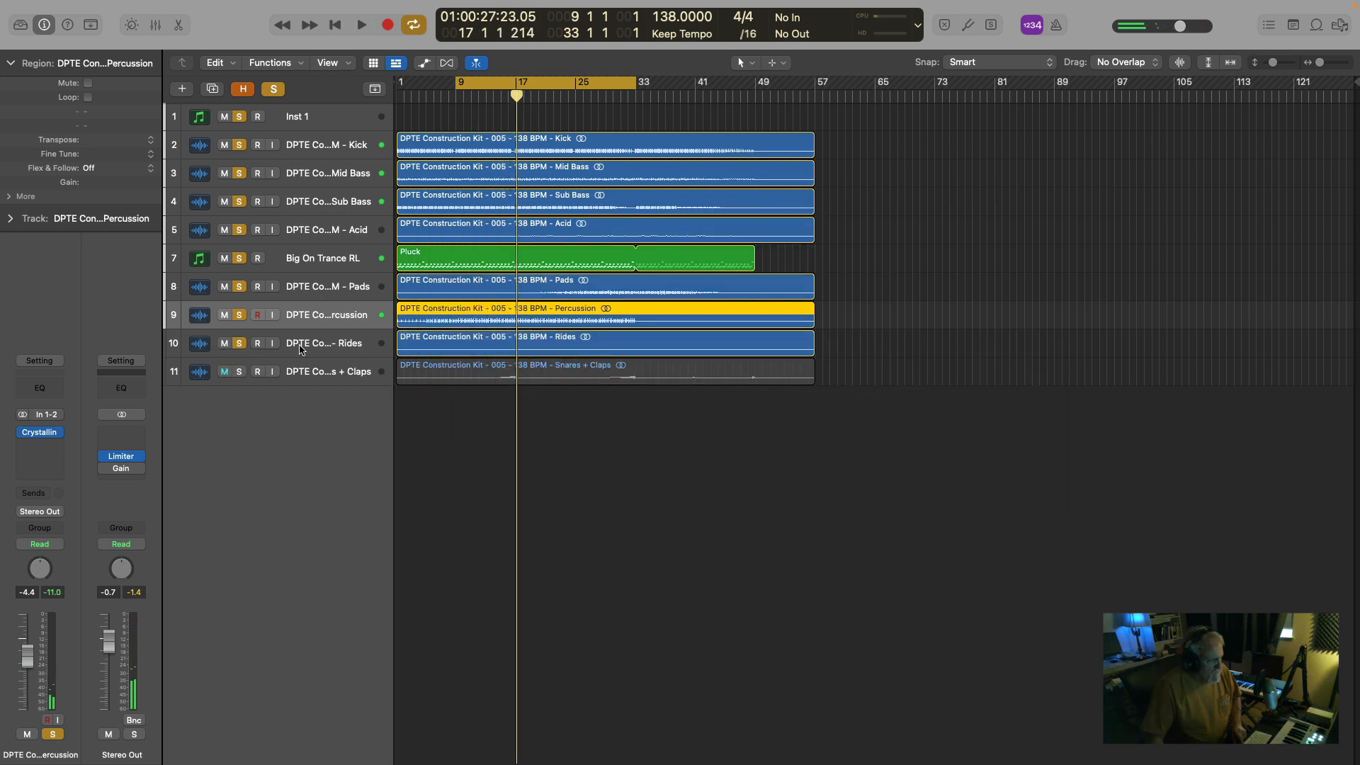
{"action": "left_click", "coordinate": [352, 345]}
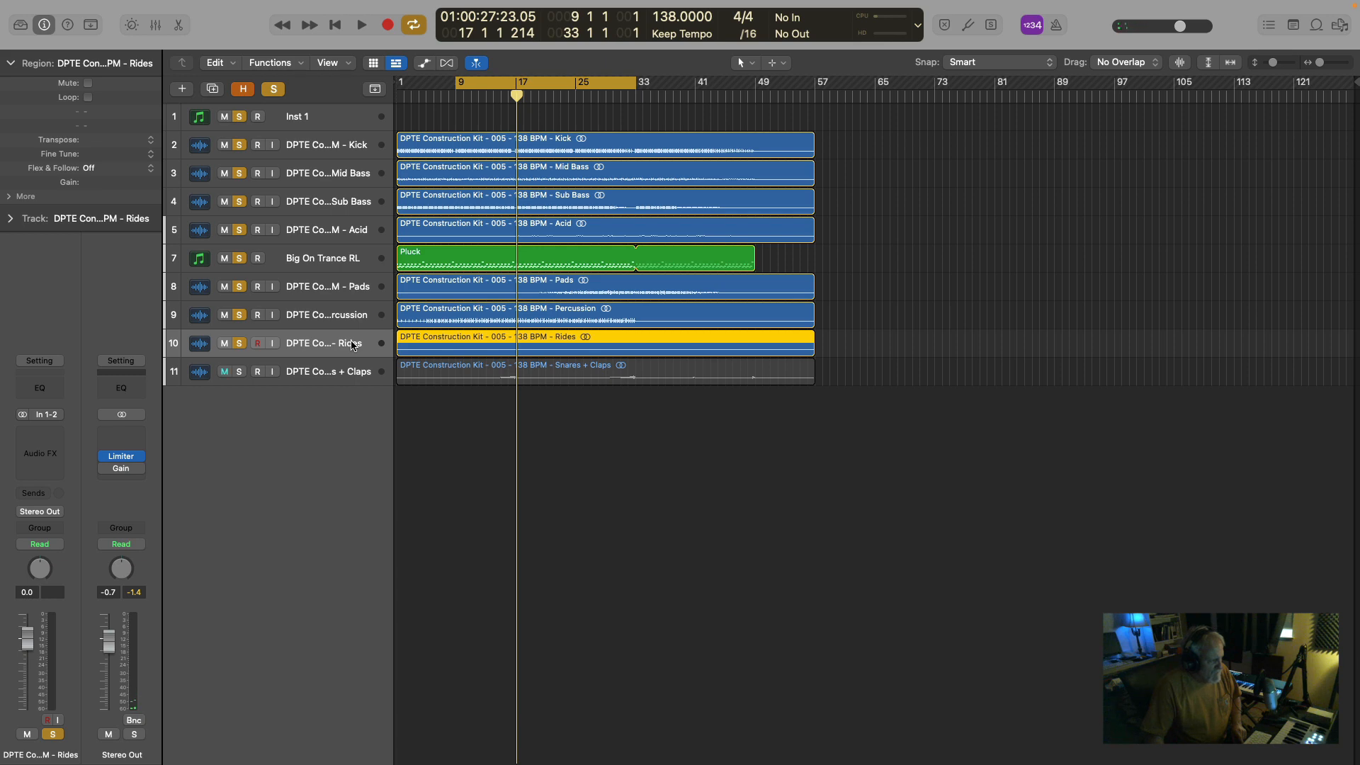
{"action": "left_click", "coordinate": [274, 90]}
{"action": "left_click", "coordinate": [239, 345]}
{"action": "key", "text": "space"}
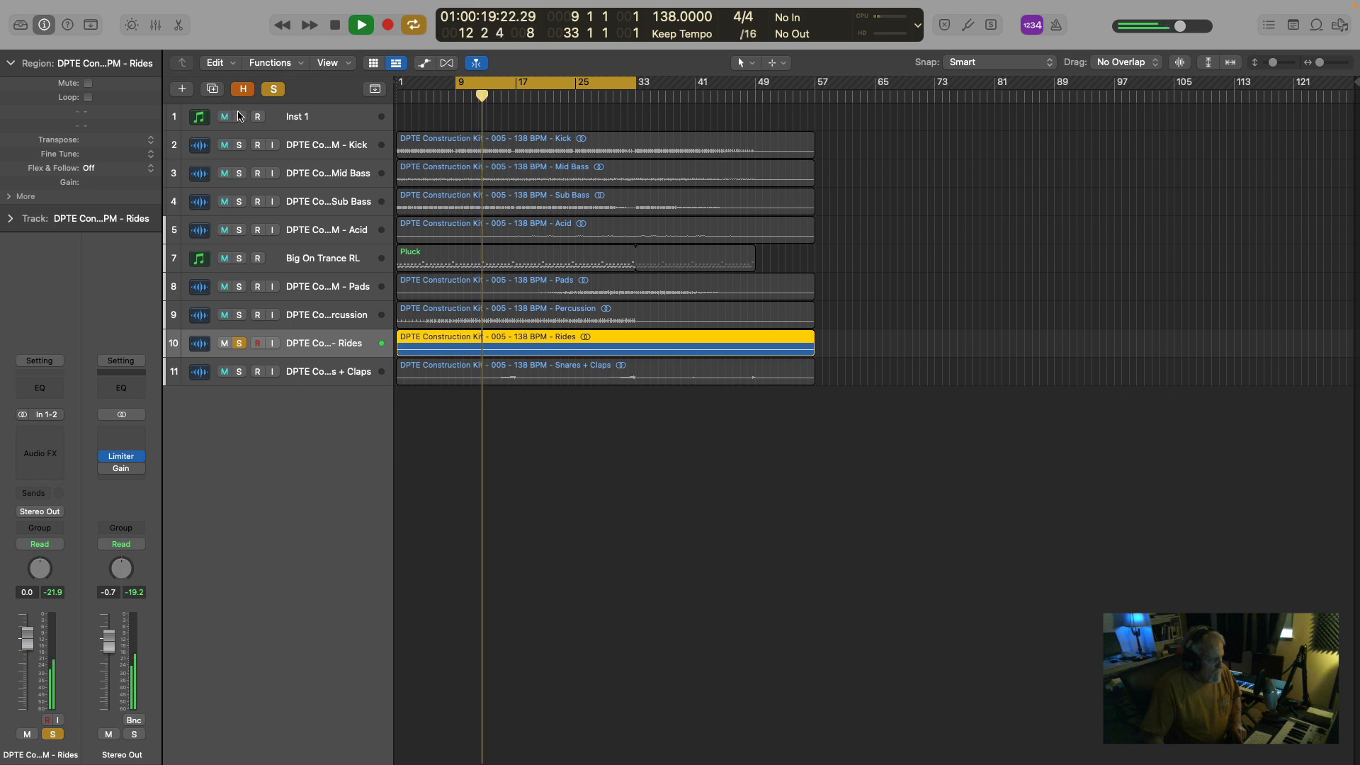
{"action": "left_click_drag", "start_coordinate": [238, 116], "coordinate": [241, 316]}
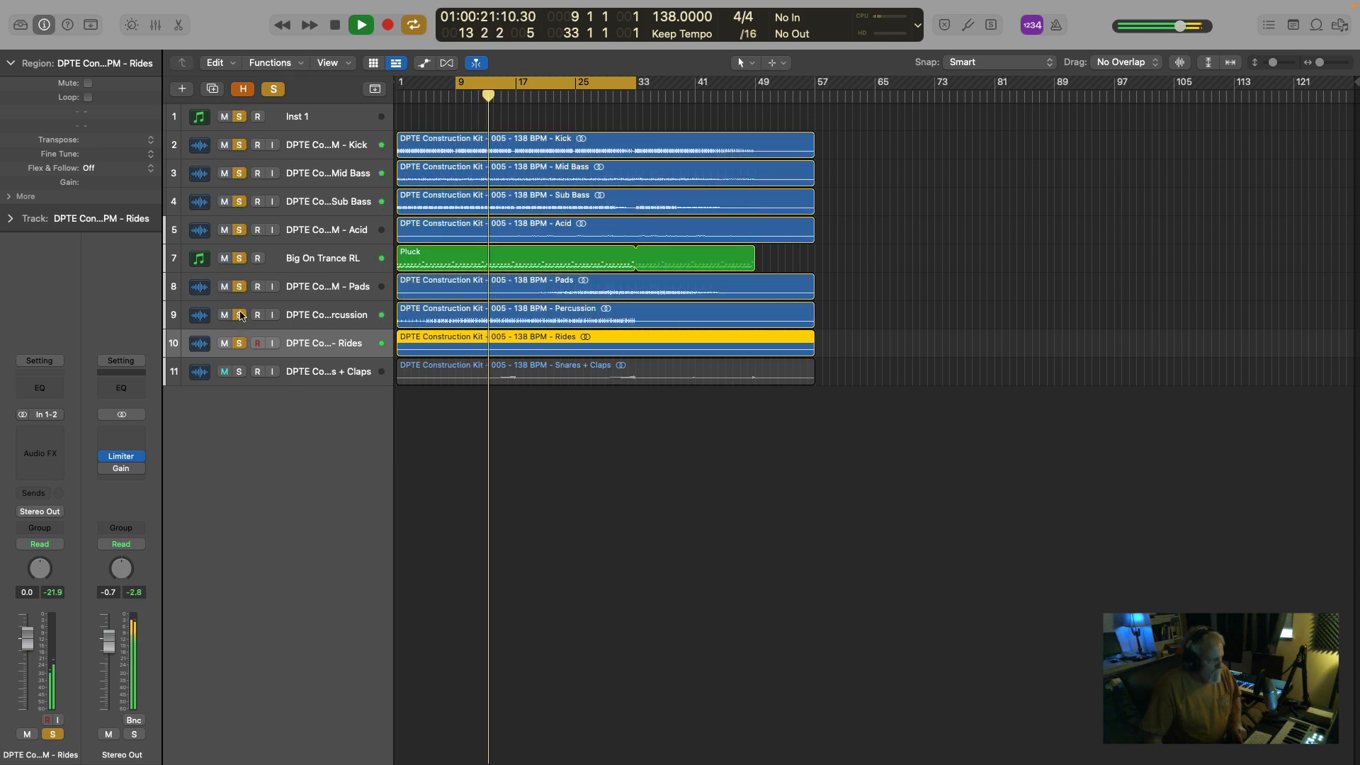
{"action": "key", "text": "space"}
Clear the solos, solo only the Snares + Claps track, and audition it from about bars 17 and 25.
{"action": "left_click", "coordinate": [274, 89]}
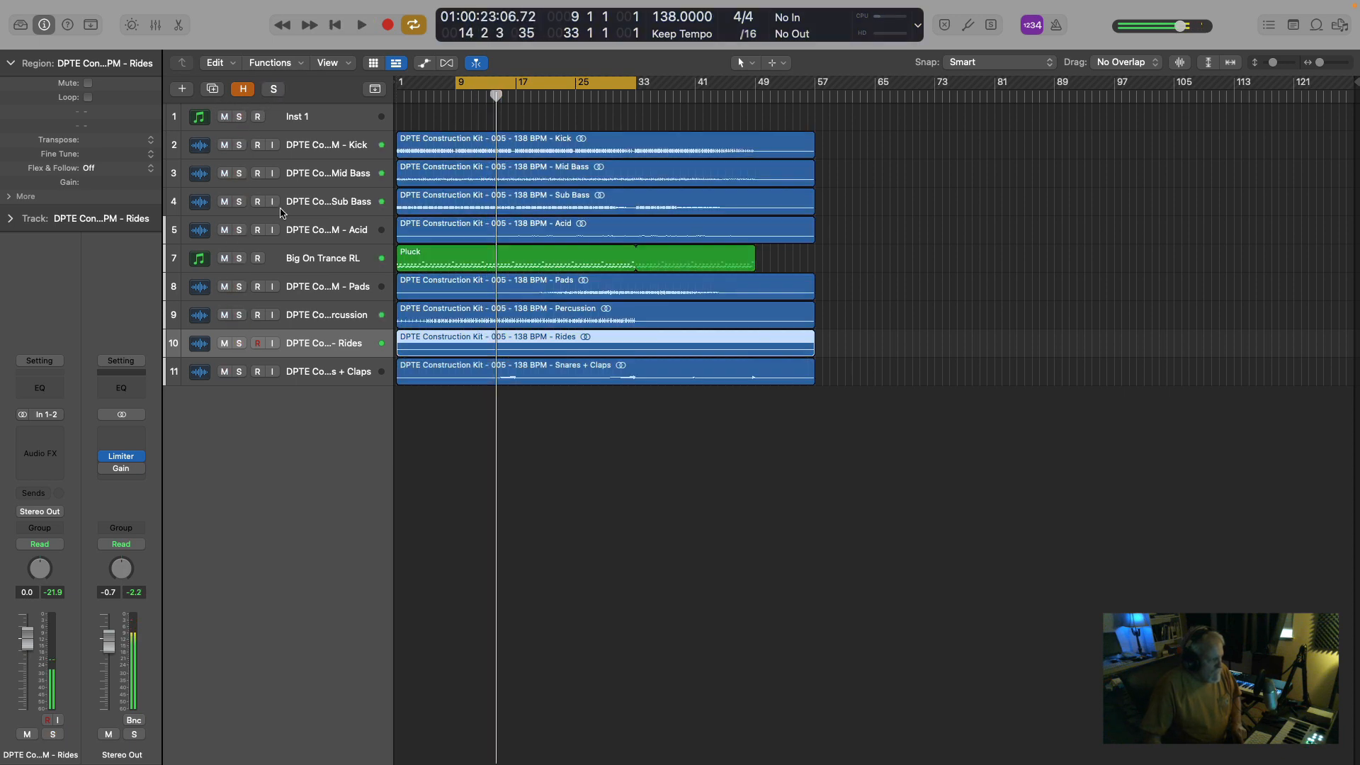
{"action": "left_click", "coordinate": [245, 374]}
{"action": "key", "text": "space"}
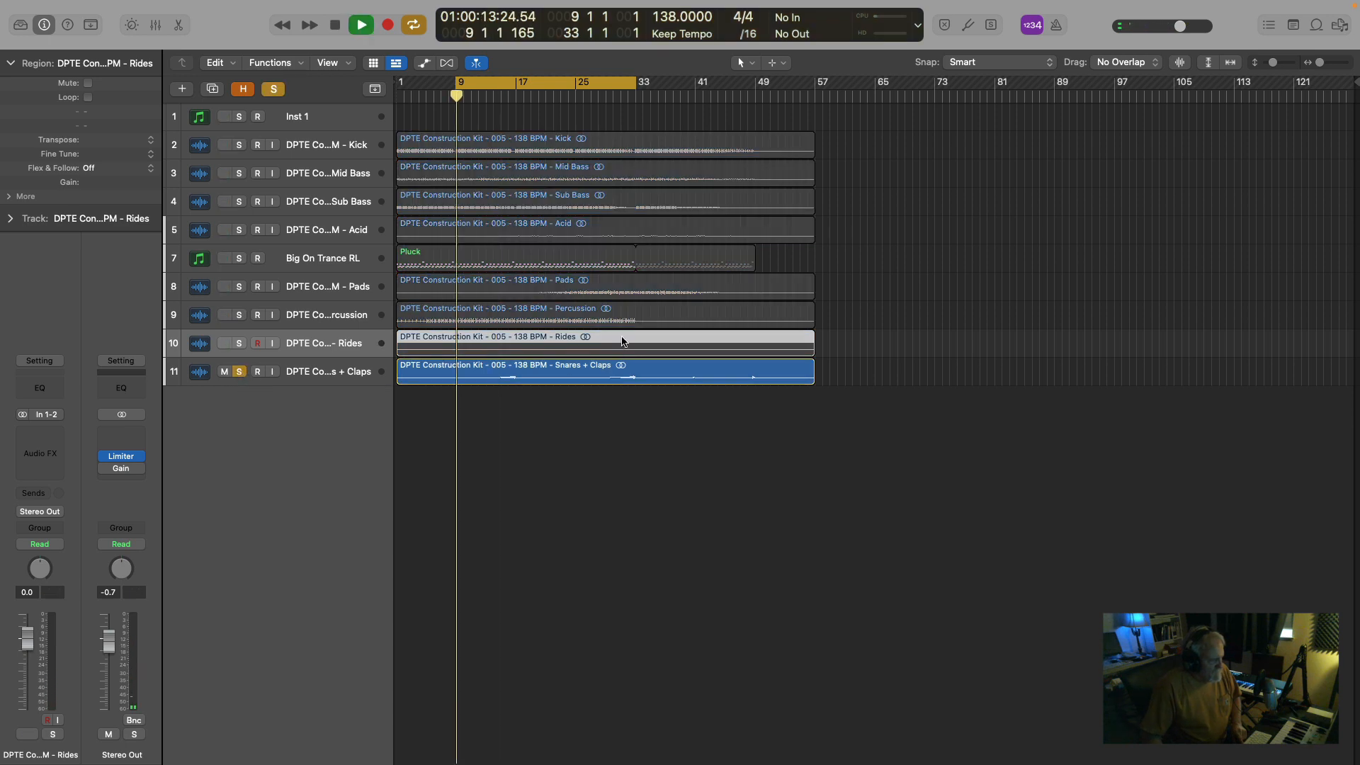
{"action": "left_click", "coordinate": [516, 96]}
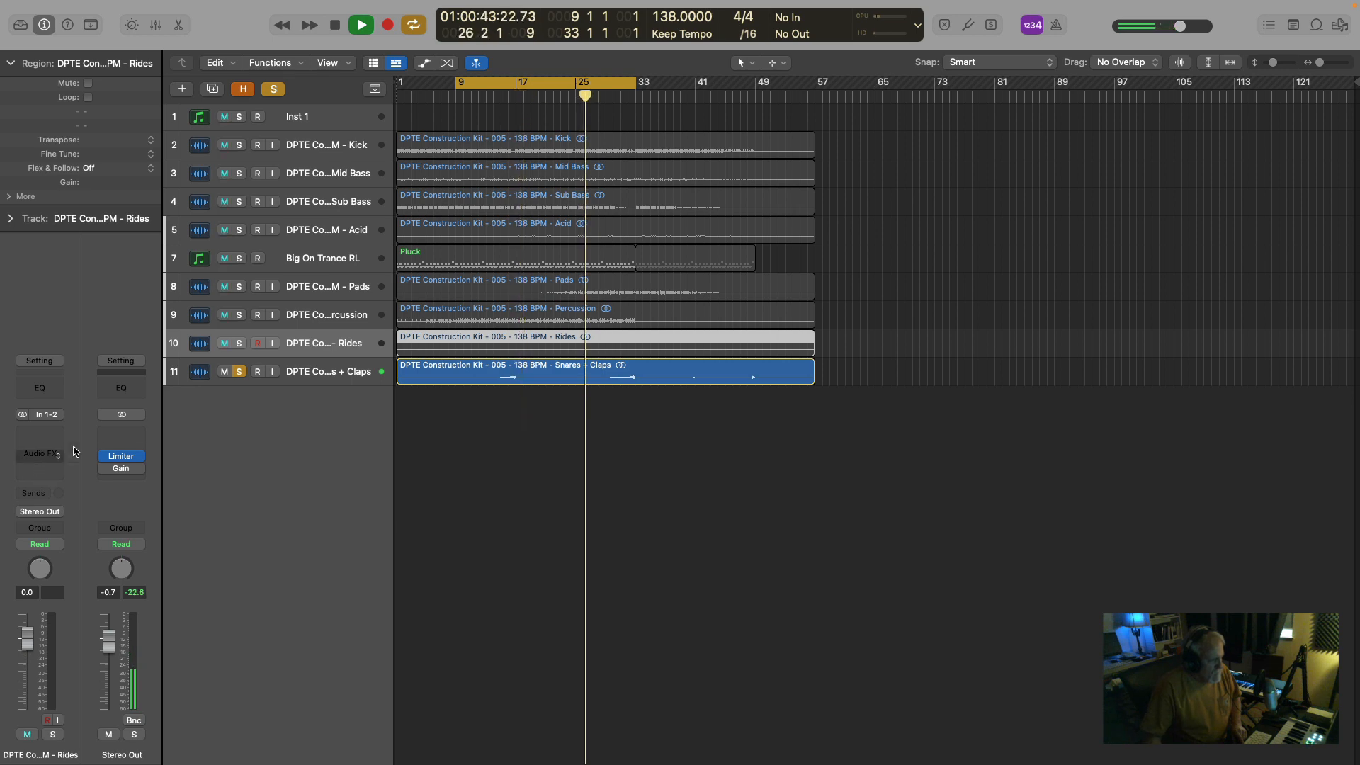
{"action": "left_click", "coordinate": [352, 369]}
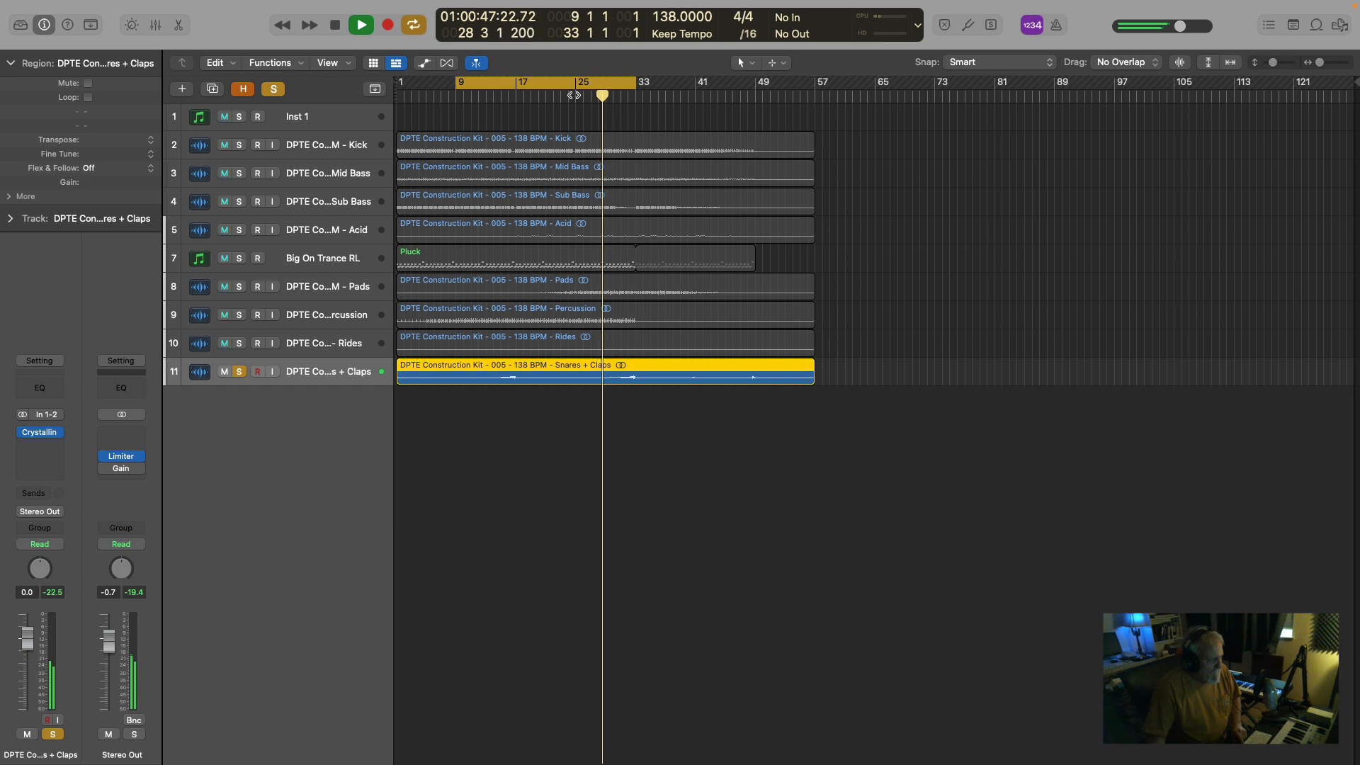
{"action": "left_click", "coordinate": [579, 95]}
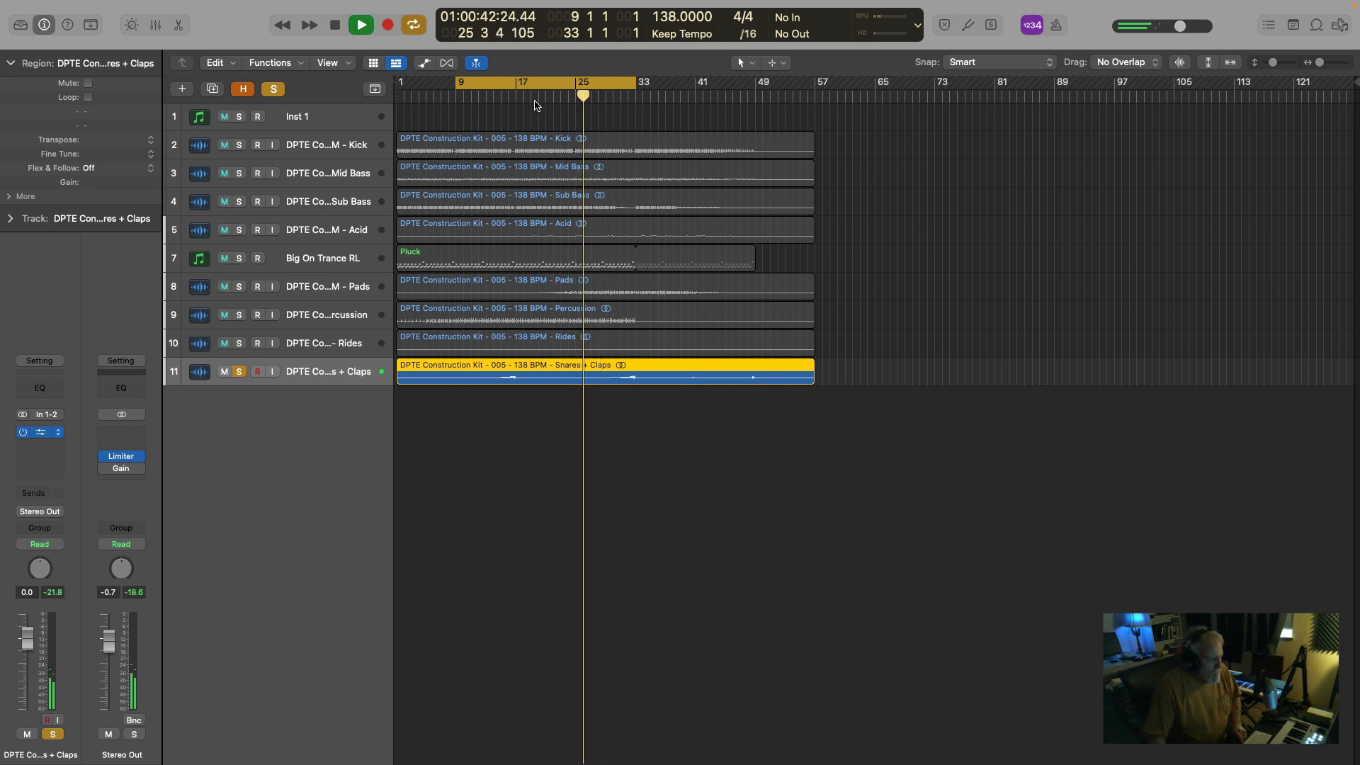
Open Crystalline on the Snares + Claps track, replay from about bar 18, and raise its Dry/Wet.
{"action": "left_click", "coordinate": [43, 433]}
{"action": "left_click", "coordinate": [525, 103]}
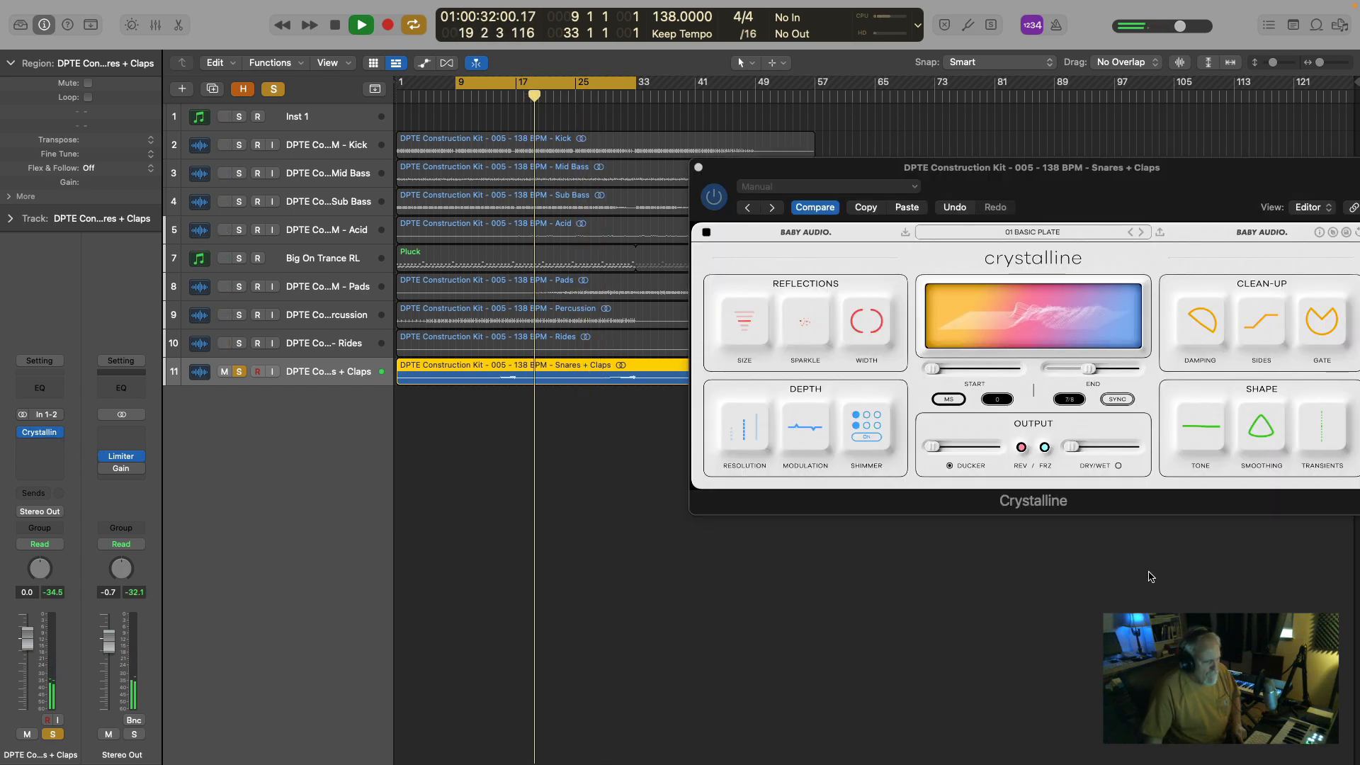
{"action": "mouse_move", "coordinate": [1078, 455]}
{"action": "mouse_move", "coordinate": [1078, 455]}
{"action": "left_mouse_down"}
{"action": "mouse_move", "coordinate": [1117, 451]}
{"action": "mouse_move", "coordinate": [1082, 451]}
{"action": "left_mouse_up"}
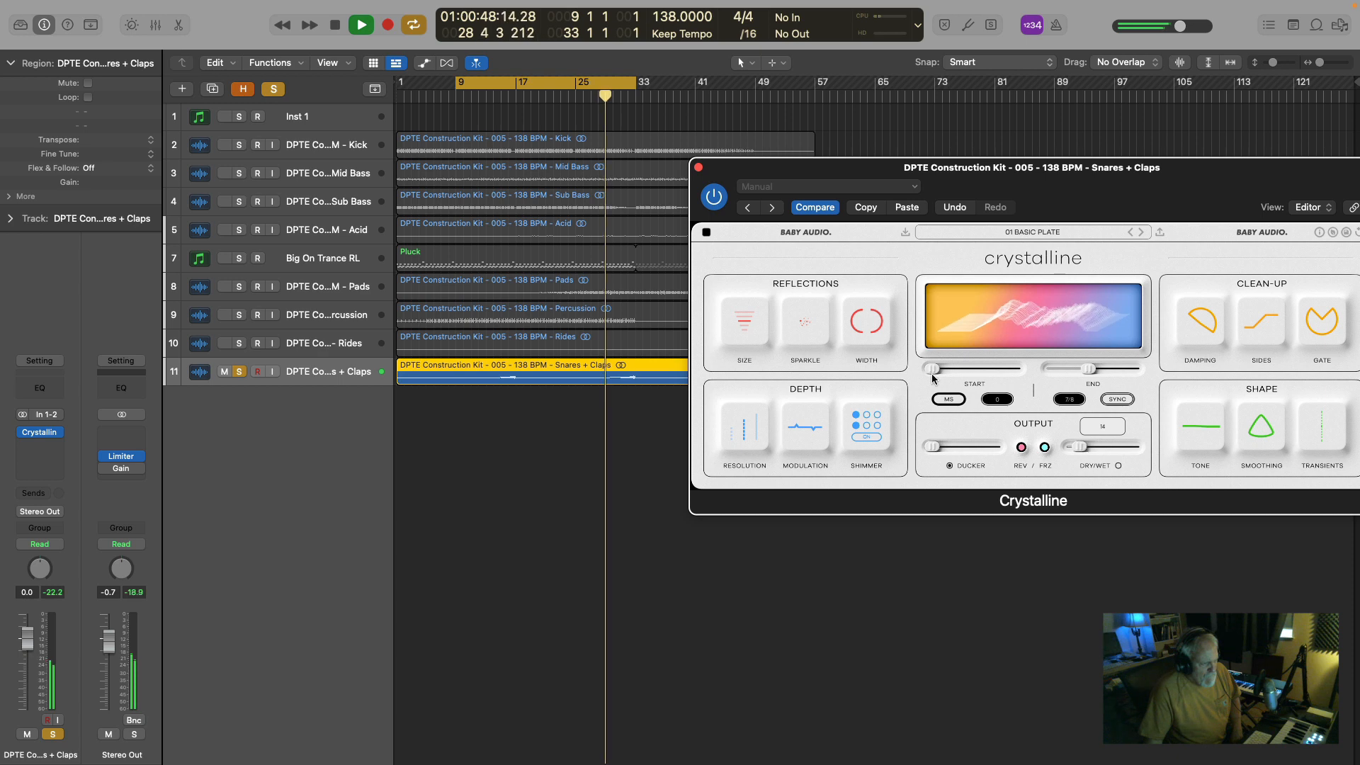
Compare the Snares + Claps with Crystalline bypassed and re-enabled, stop playback, and lower its Dry/Wet to 10.
{"action": "left_click", "coordinate": [714, 202]}
{"action": "left_click", "coordinate": [715, 202]}
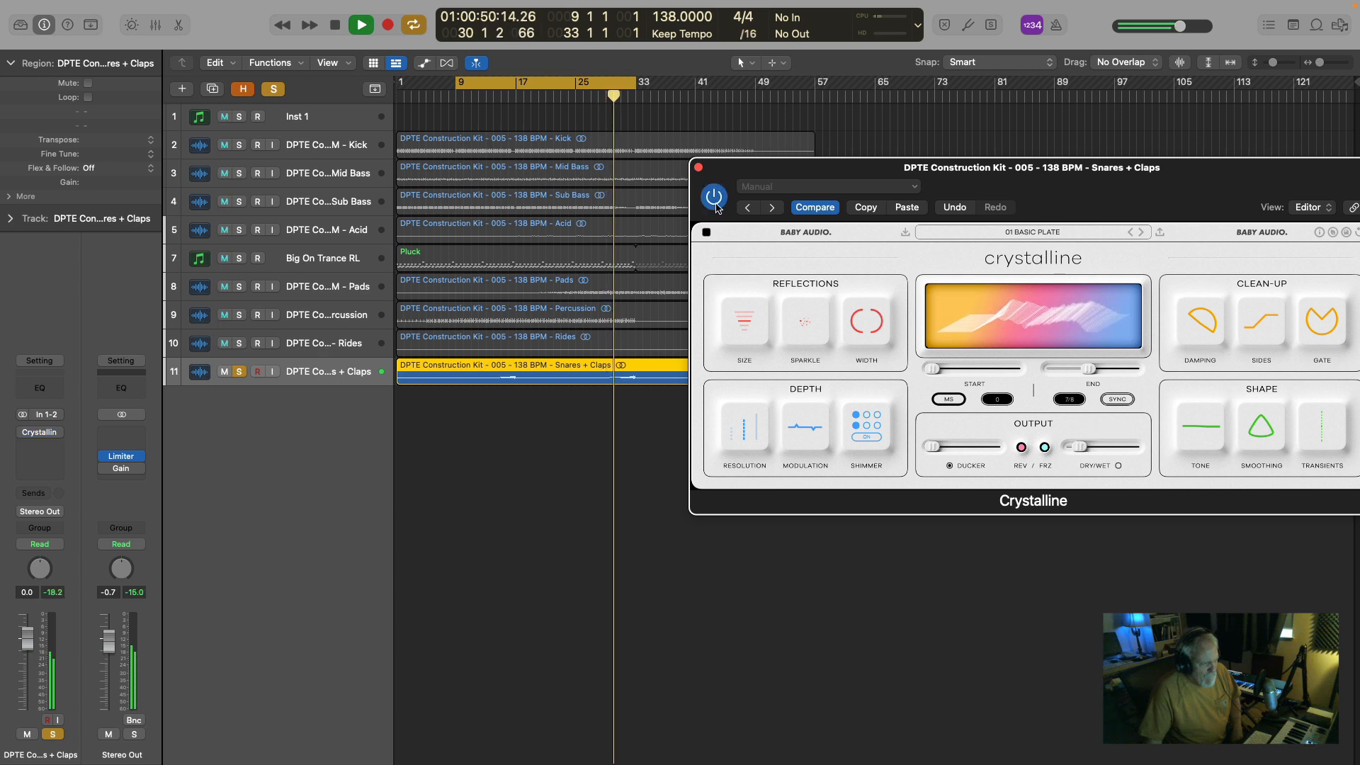
{"action": "key", "text": "space"}
{"action": "mouse_move", "coordinate": [1079, 454]}
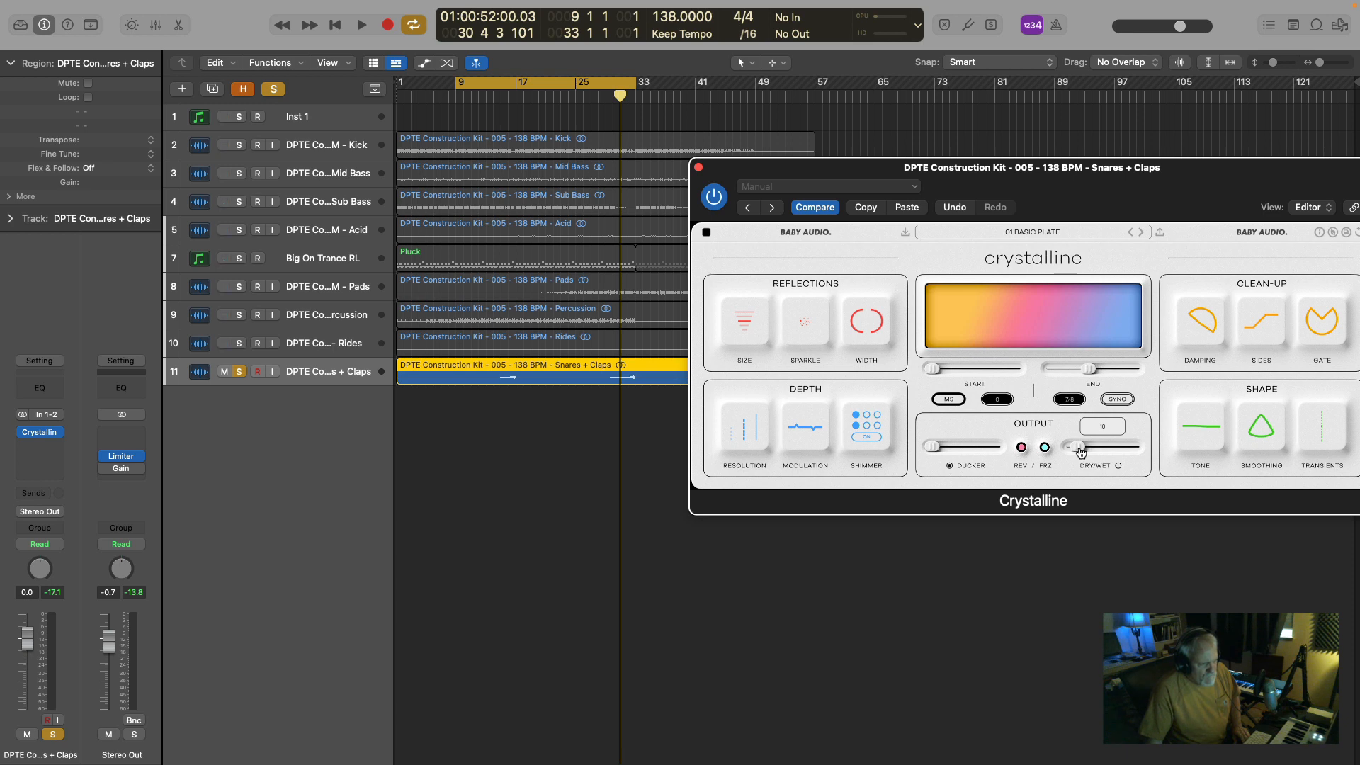
Replay the Snares + Claps from about bar 25, stop, remove the track's solo, and close Crystalline.
{"action": "key", "text": "space"}
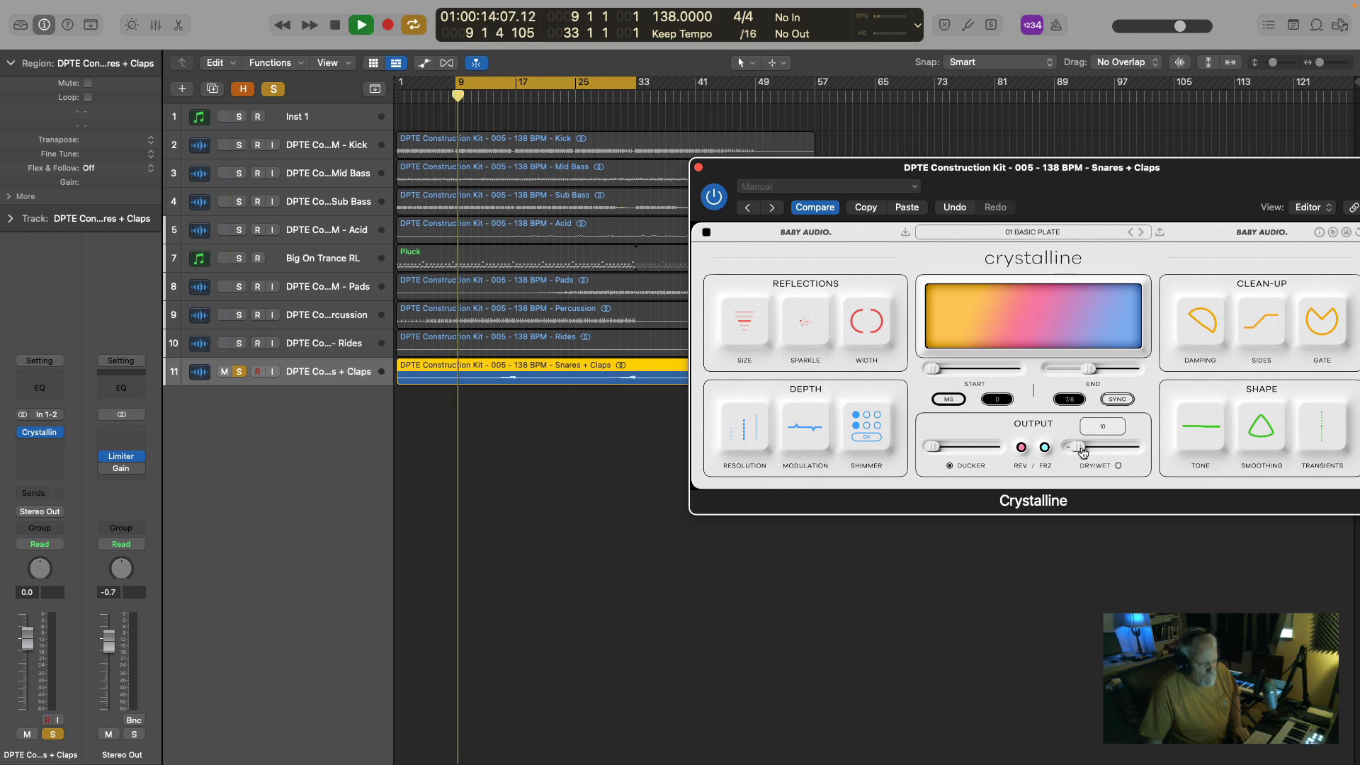
{"action": "left_click", "coordinate": [582, 101]}
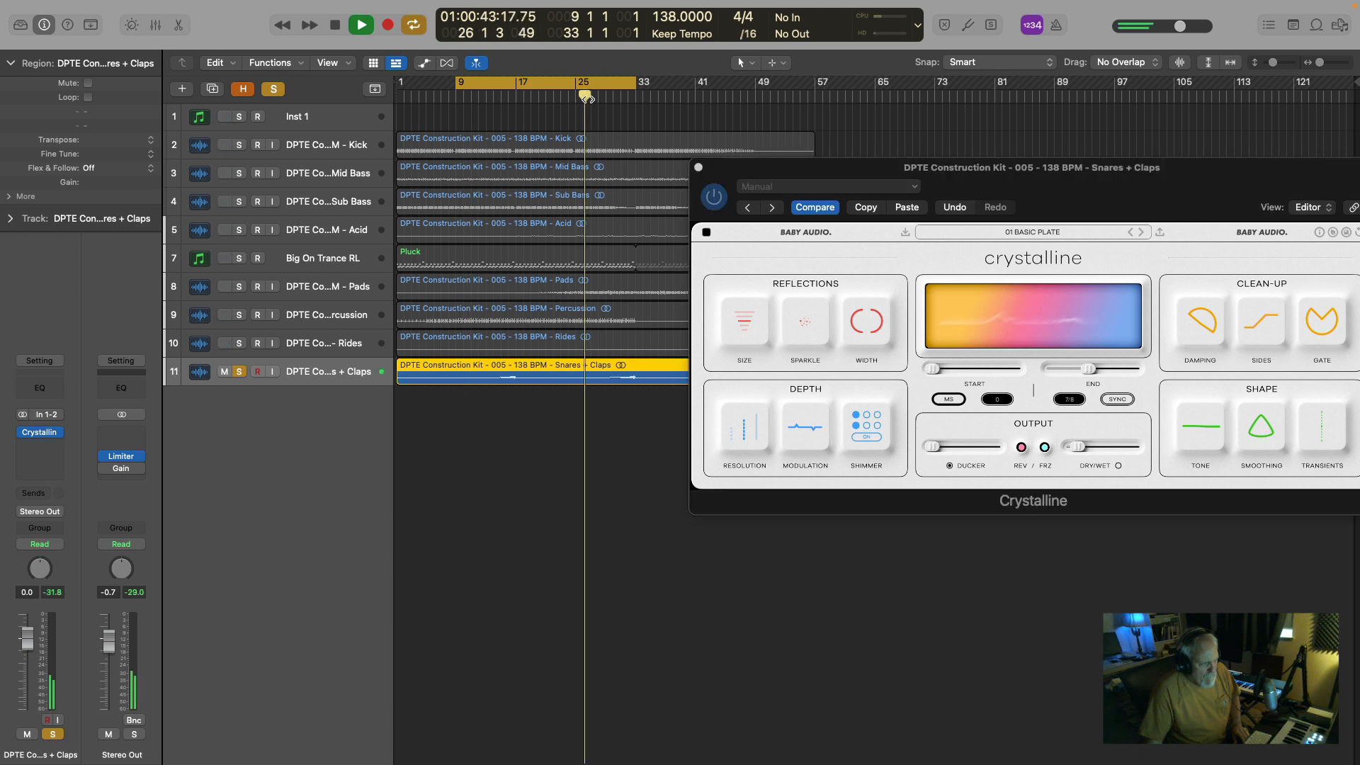
{"action": "key", "text": "space"}
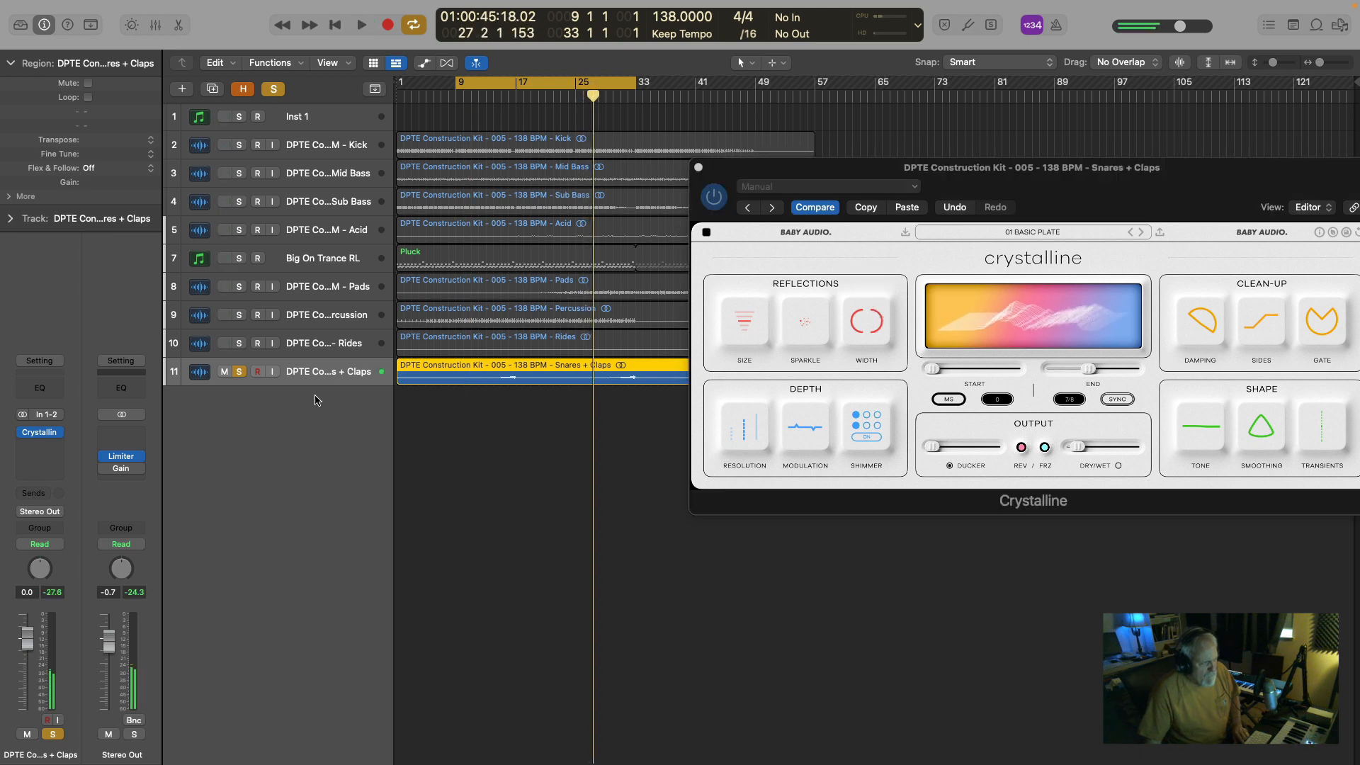
{"action": "left_click", "coordinate": [240, 372]}
{"action": "key", "text": "super+w"}
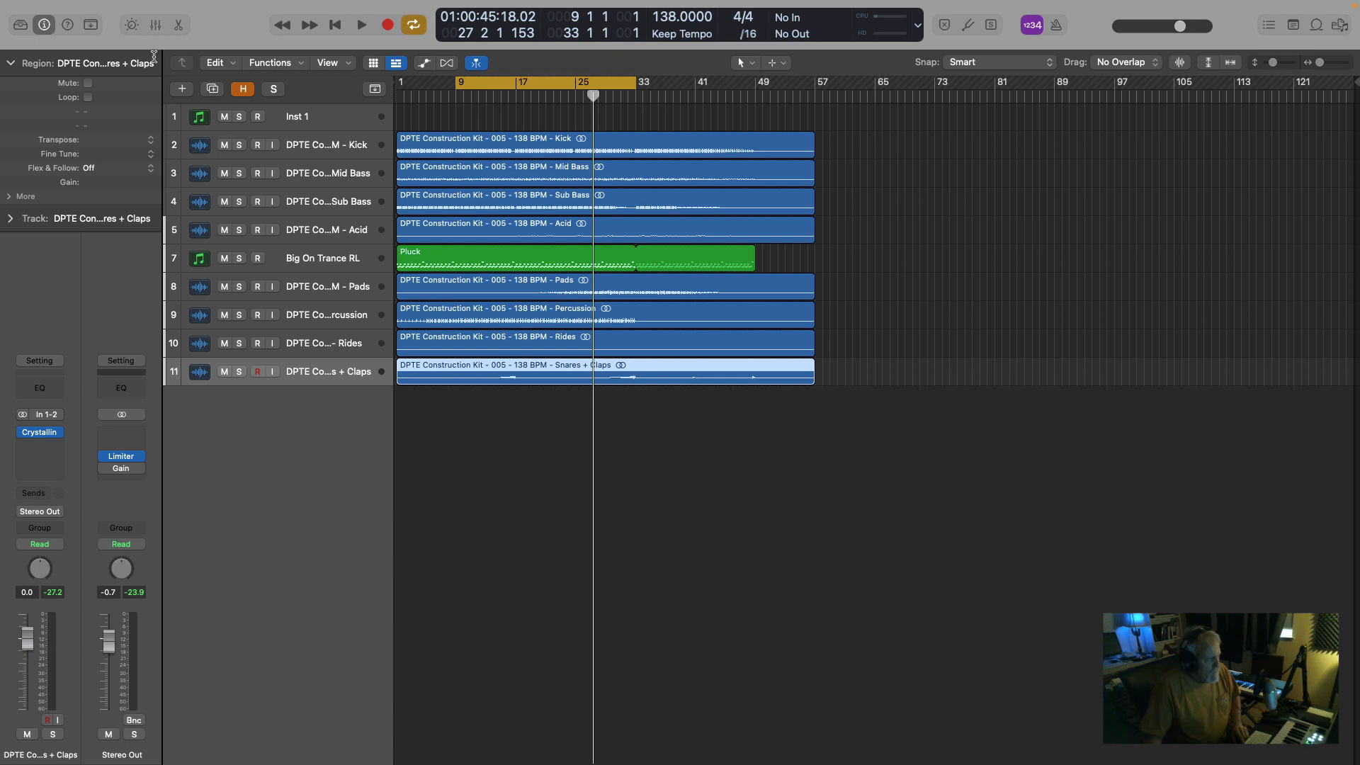
Show the mixer, select the channel strips from Kick to Snares + Claps, and bypass all their Crystalline inserts while playing the mix.
{"action": "left_click", "coordinate": [157, 29]}
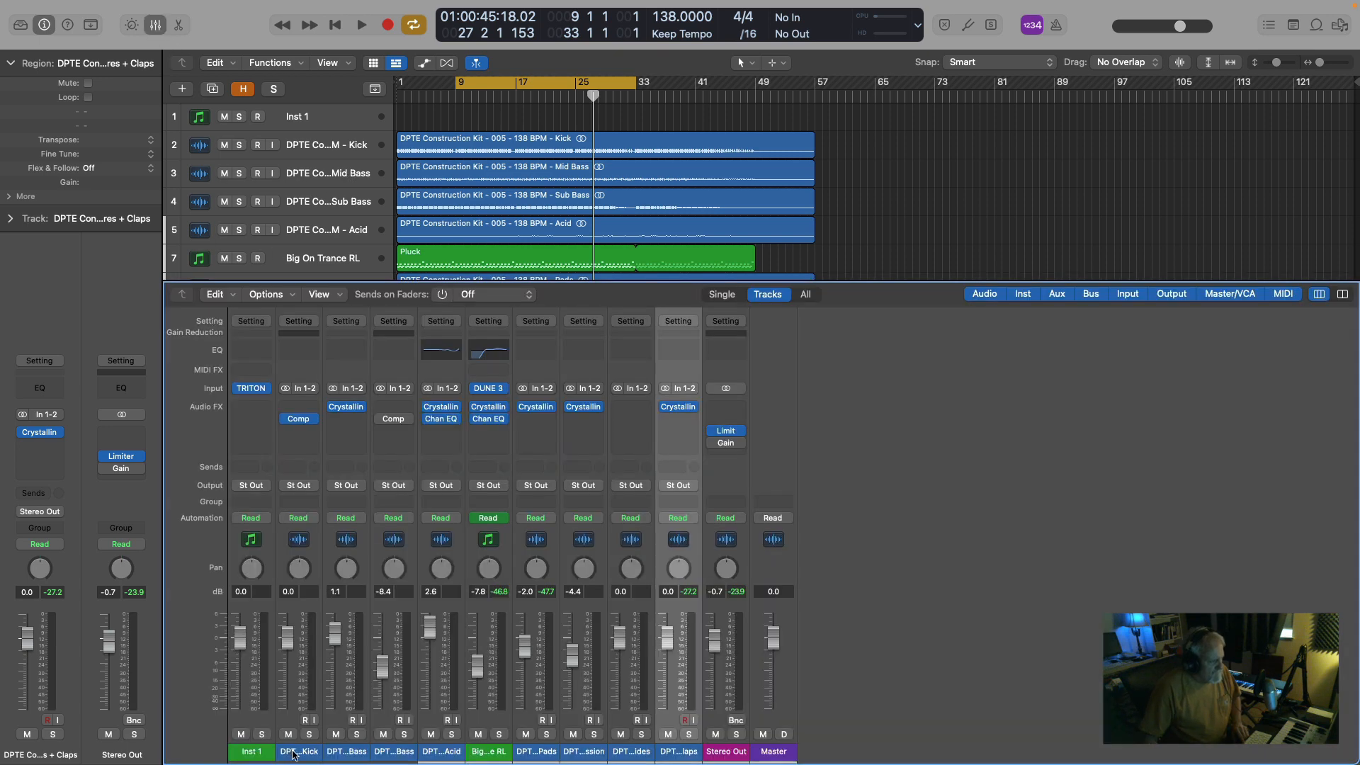
{"action": "left_click_drag", "start_coordinate": [296, 753], "coordinate": [668, 741]}
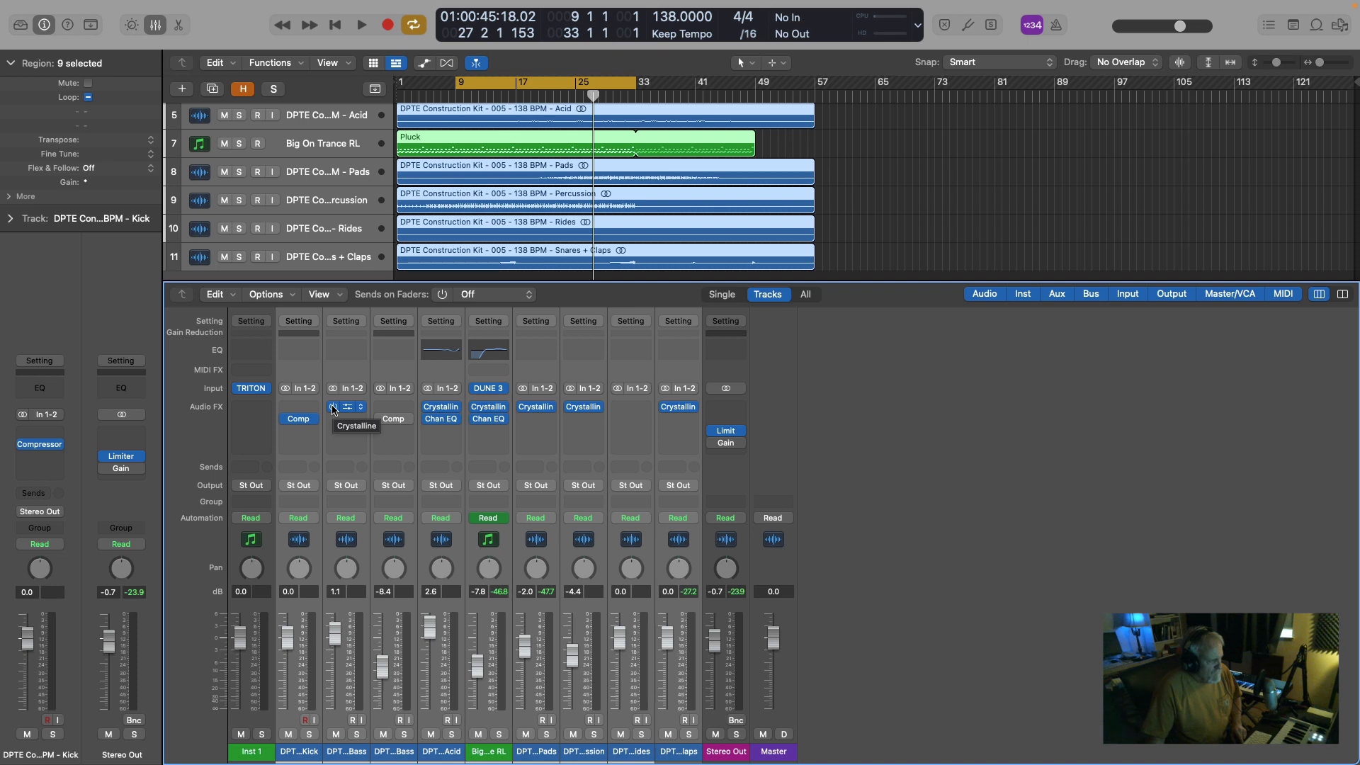
{"action": "key", "text": "space"}
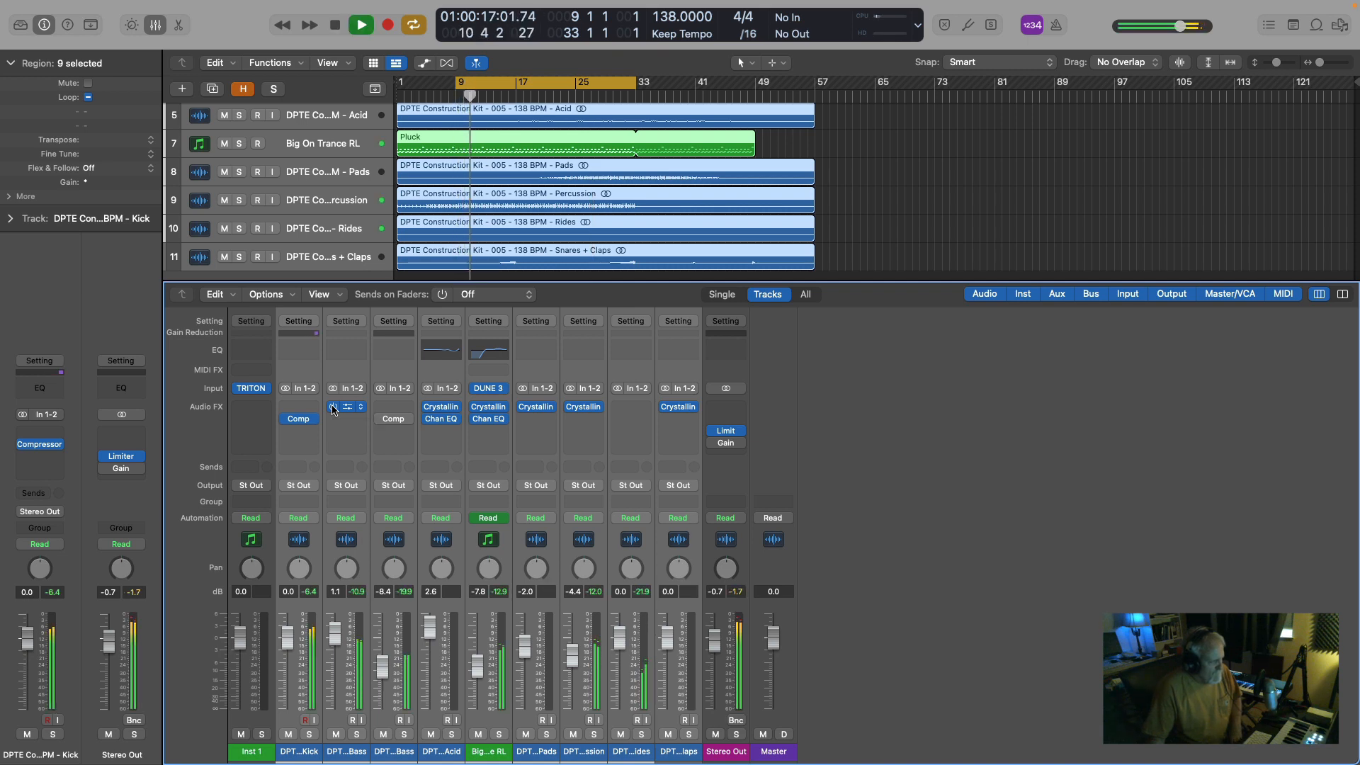
{"action": "left_click", "coordinate": [333, 407]}
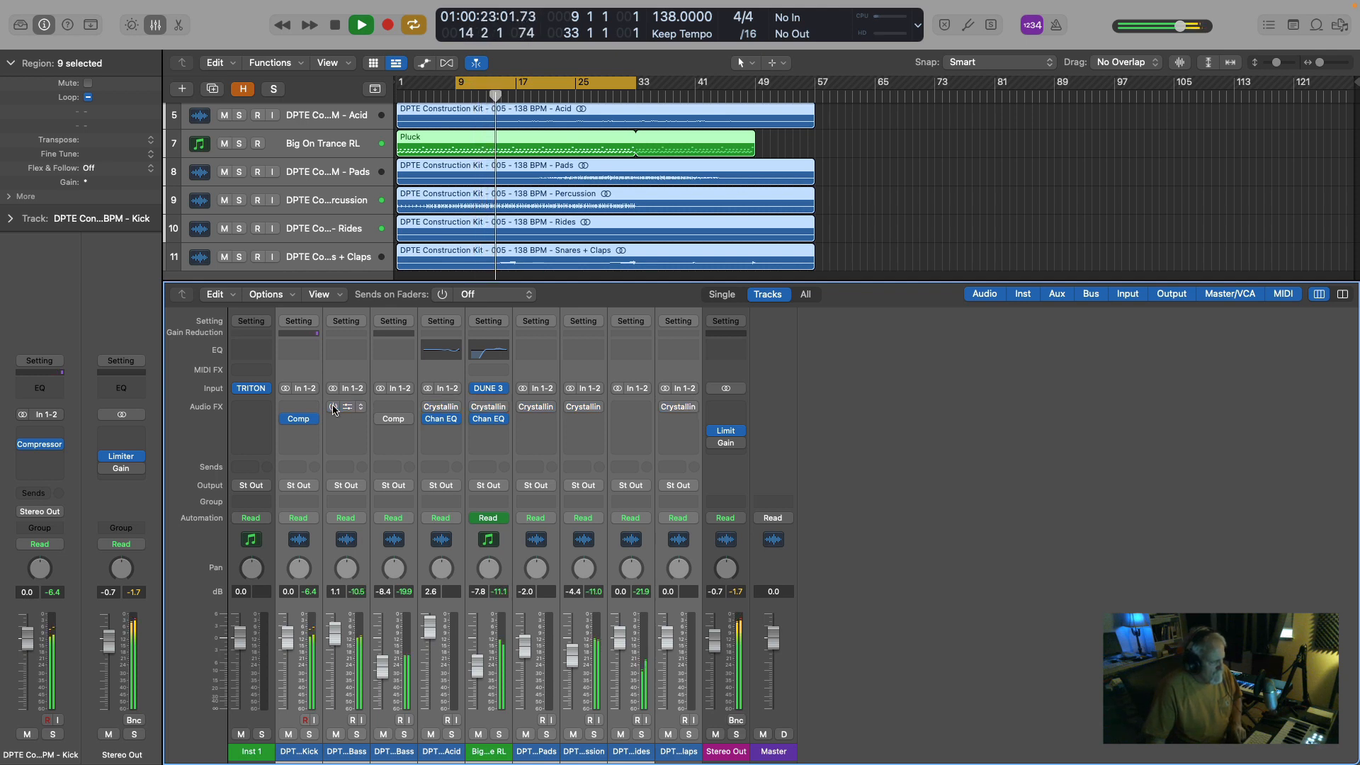
{"action": "key", "text": "space"}
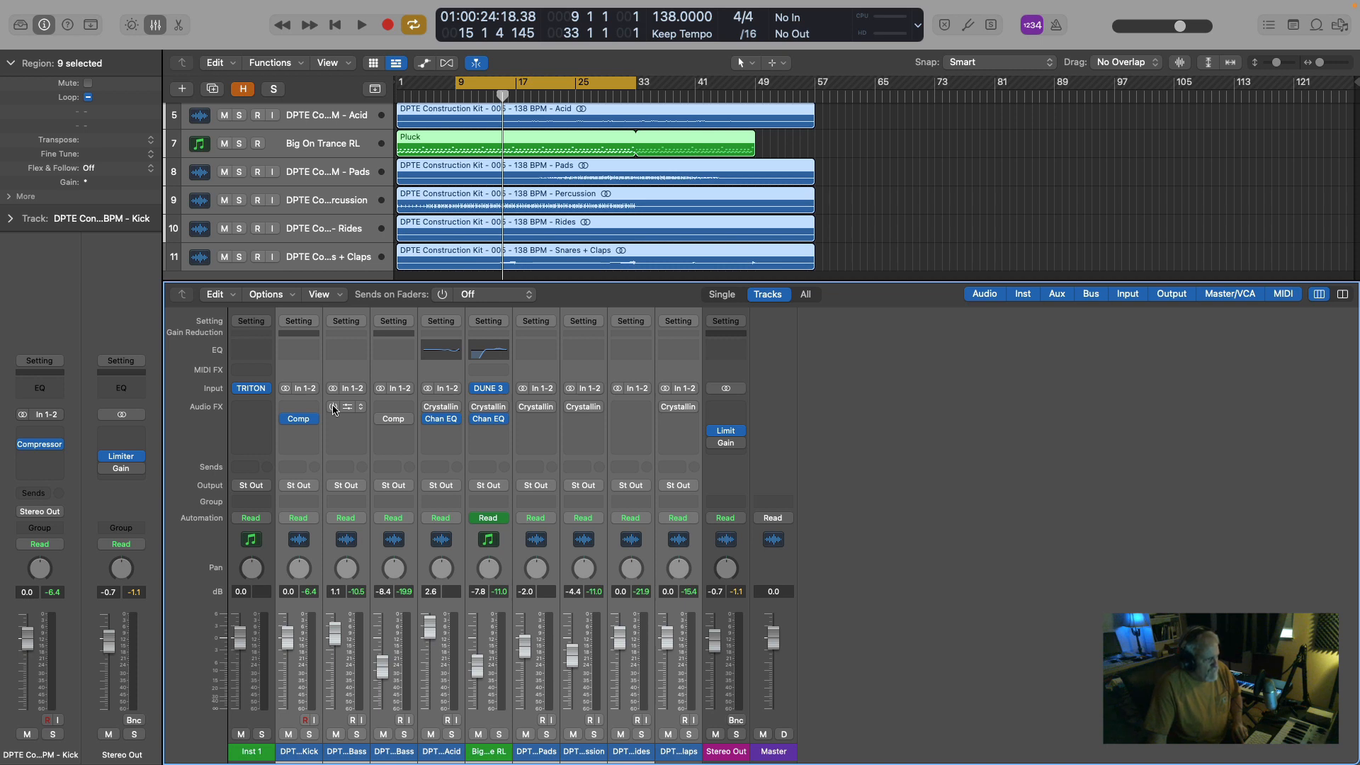
Replay the full mix, comparing it with Crystalline bypassed and enabled on all the selected channel strips, and stop playback.
{"action": "key", "text": "space"}
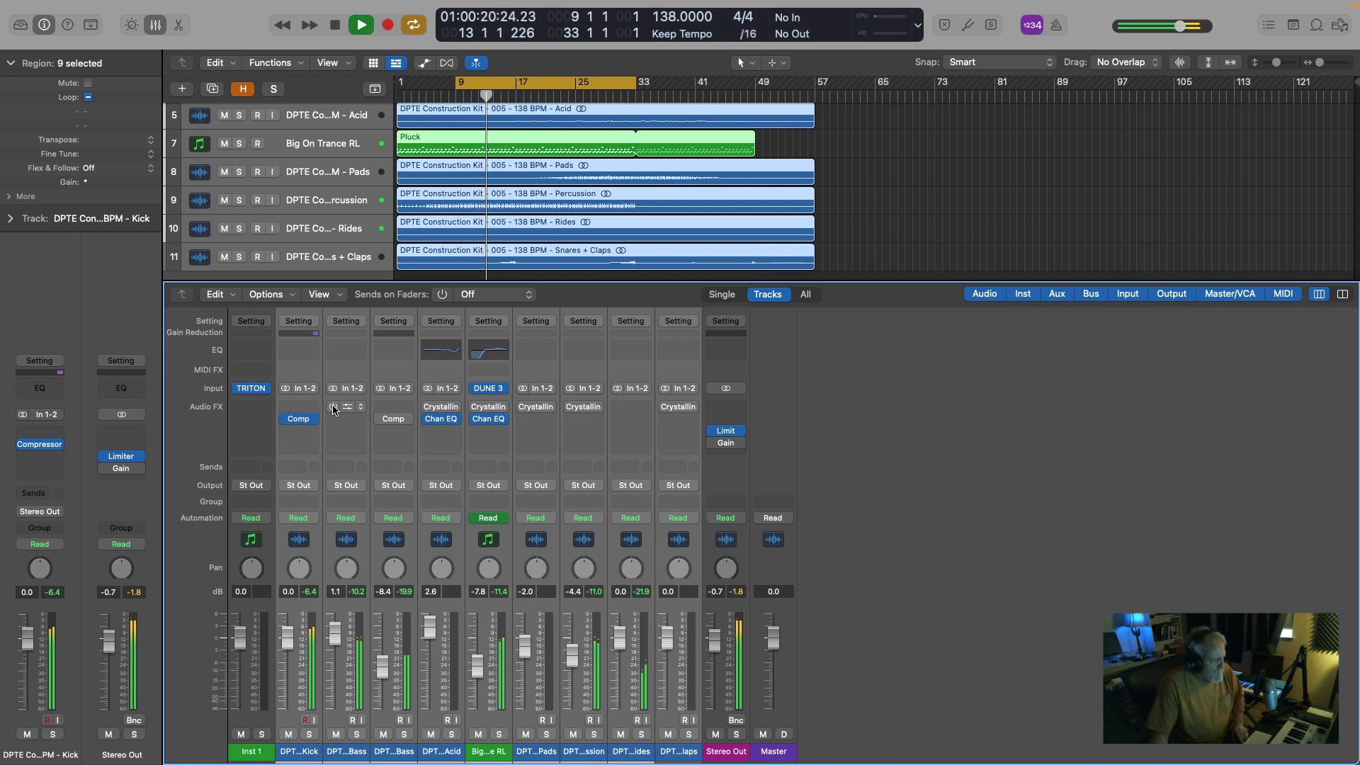
{"action": "key", "text": "space"}
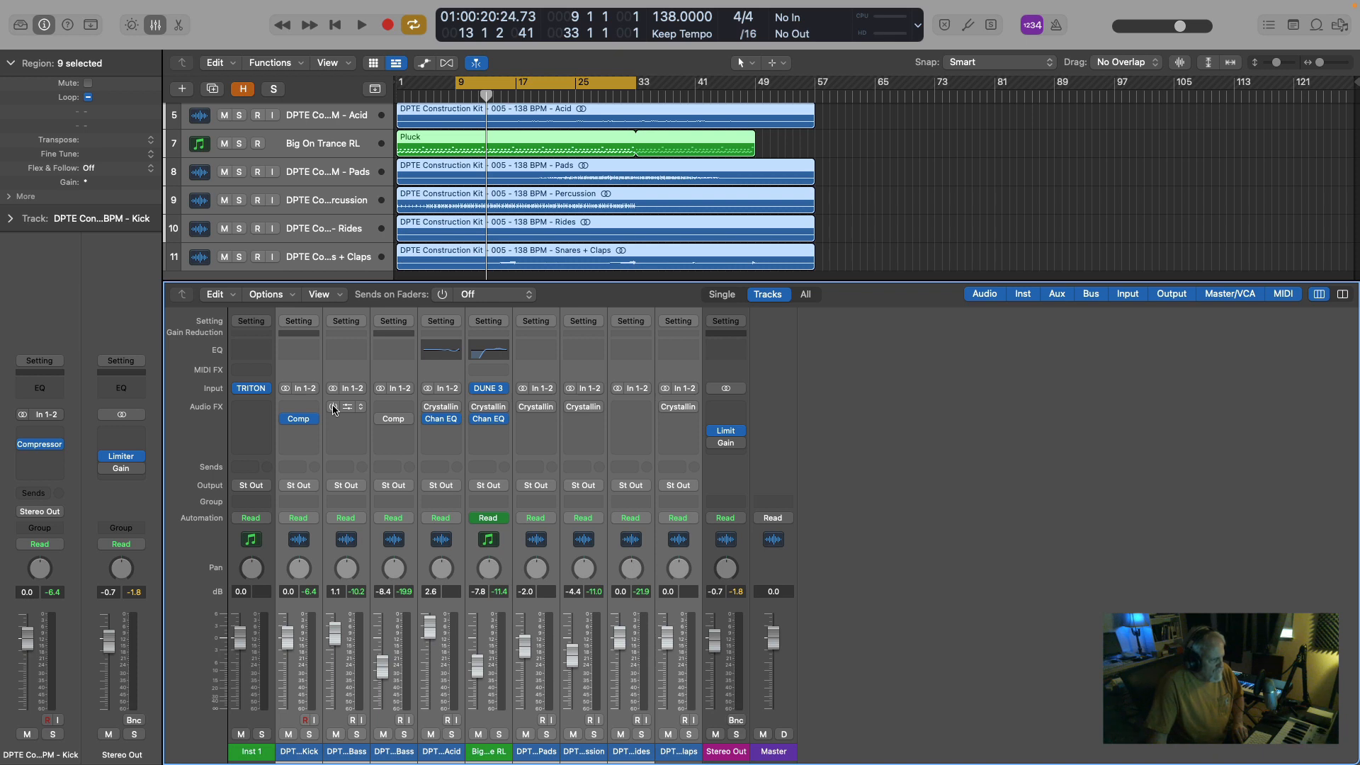
{"action": "key", "text": "space"}
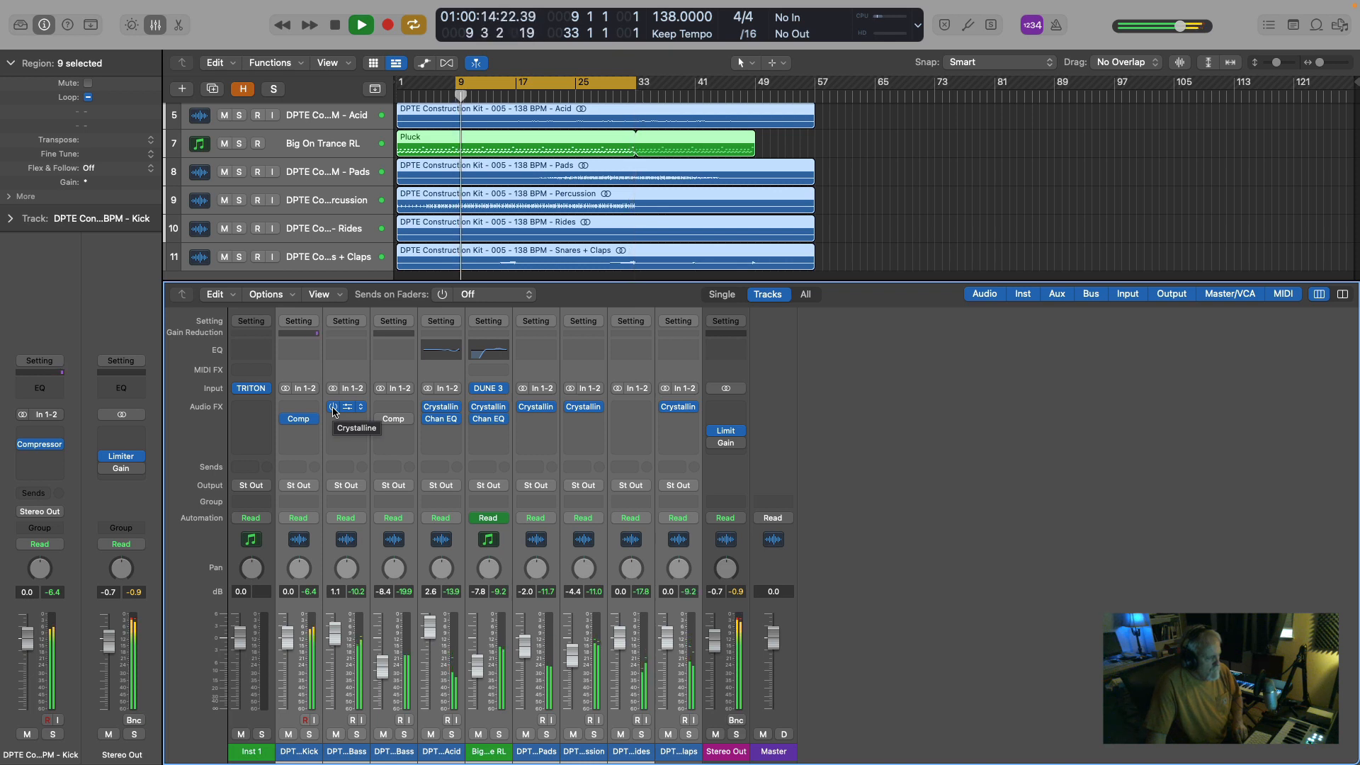
{"action": "left_click", "coordinate": [333, 409]}
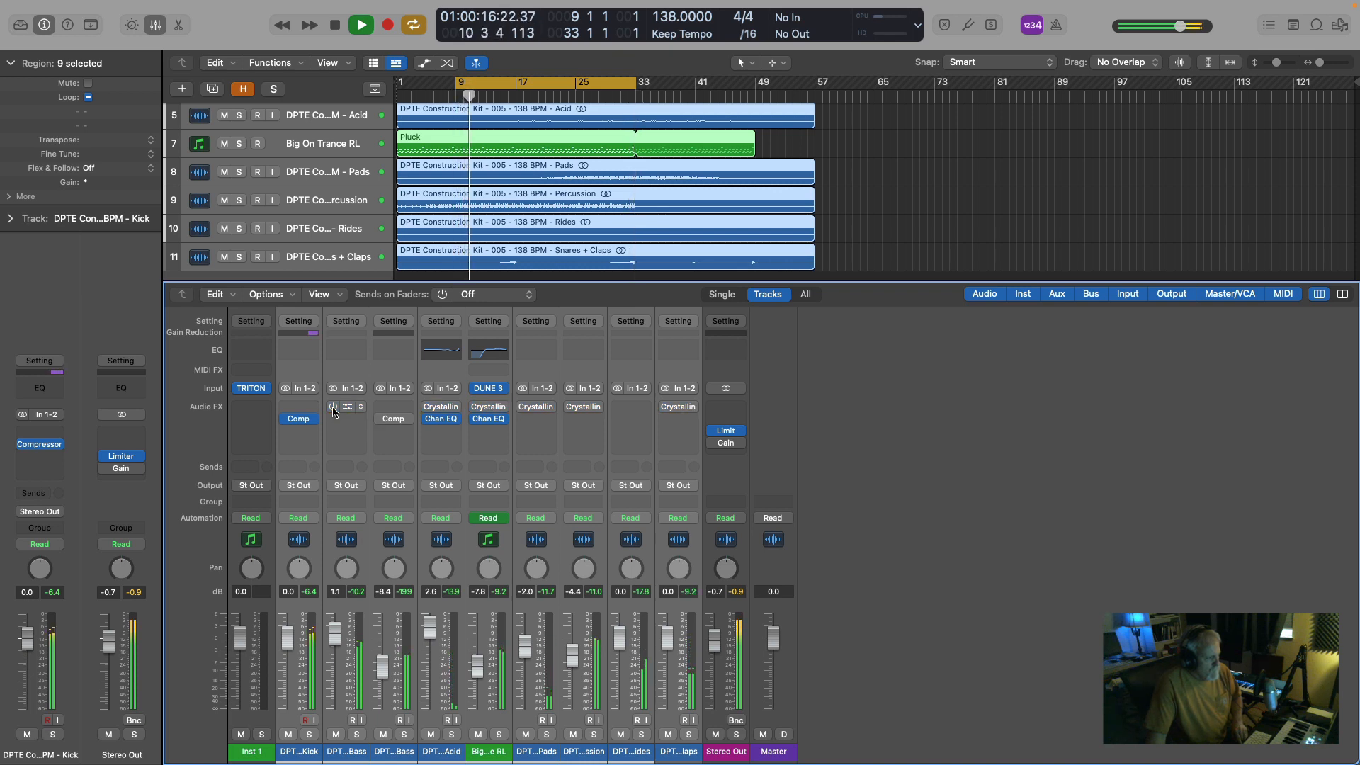
{"action": "left_click", "coordinate": [333, 409]}
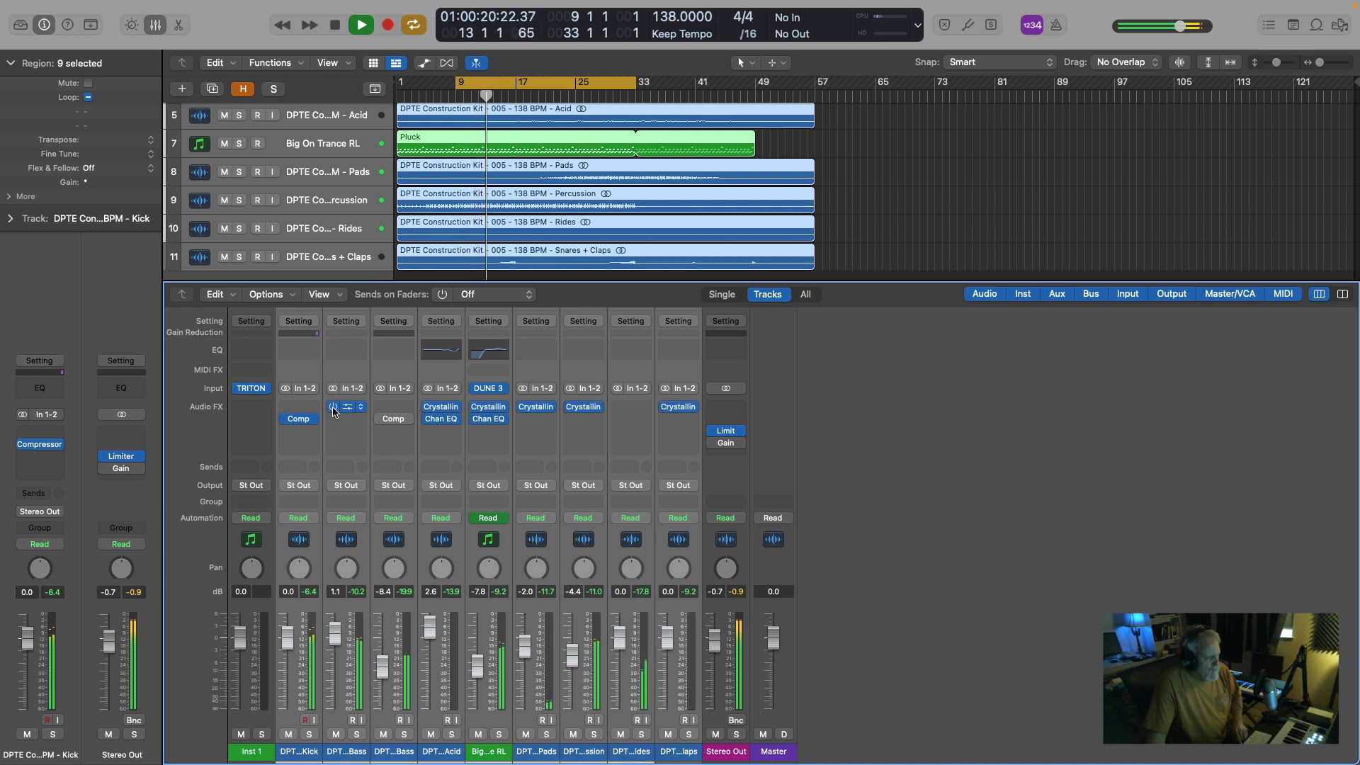
{"action": "key", "text": "space"}
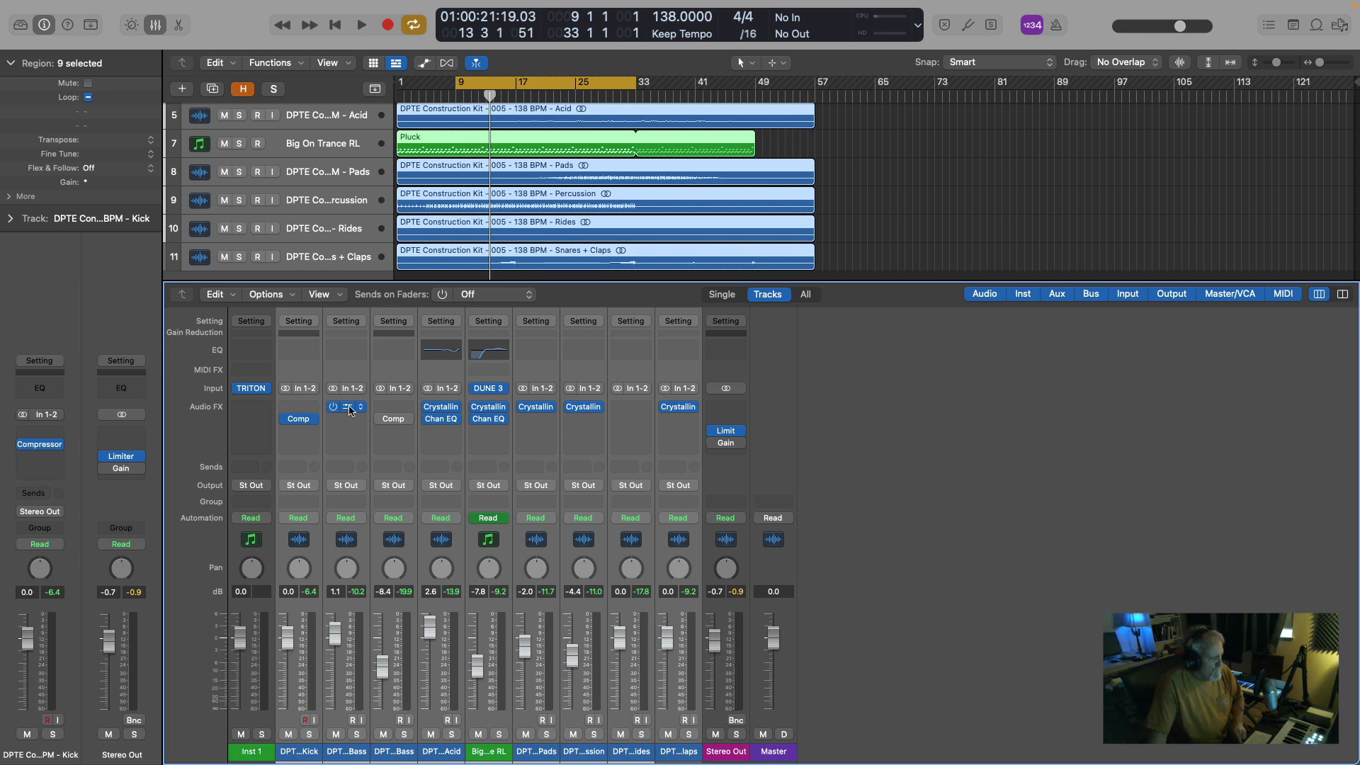
Open Crystalline on the Acid channel, view its product page on babyaud.io in the browser, and return to Logic Pro.
{"action": "left_click", "coordinate": [440, 408]}
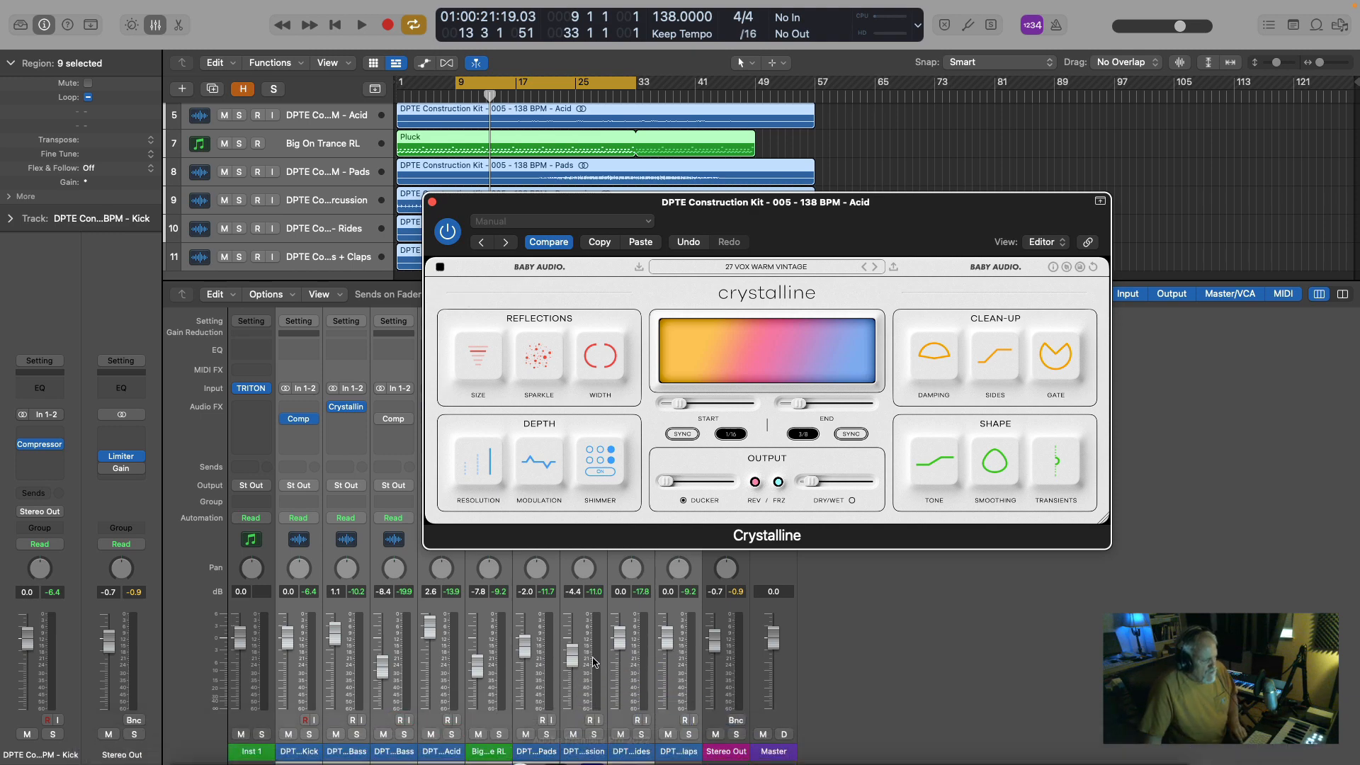
{"action": "mouse_move", "coordinate": [595, 762]}
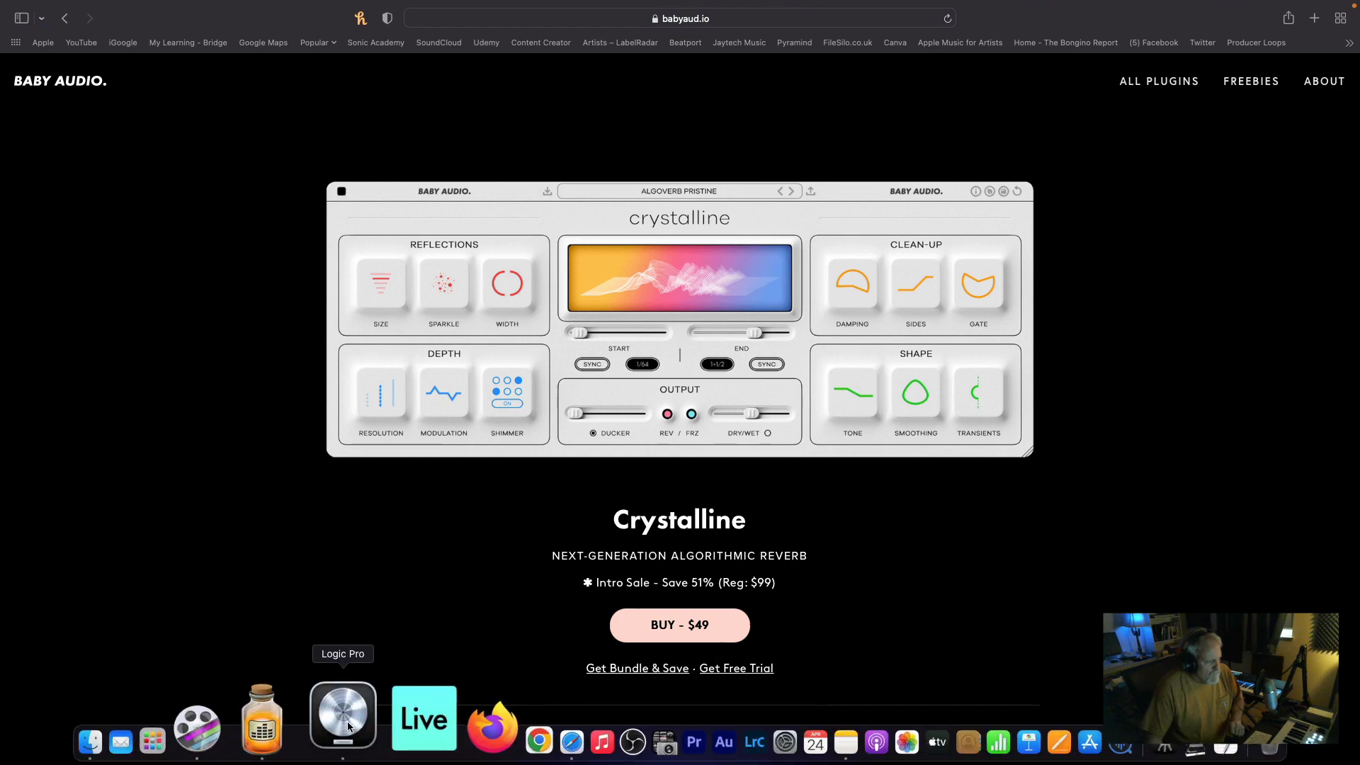
{"action": "left_click", "coordinate": [340, 714]}
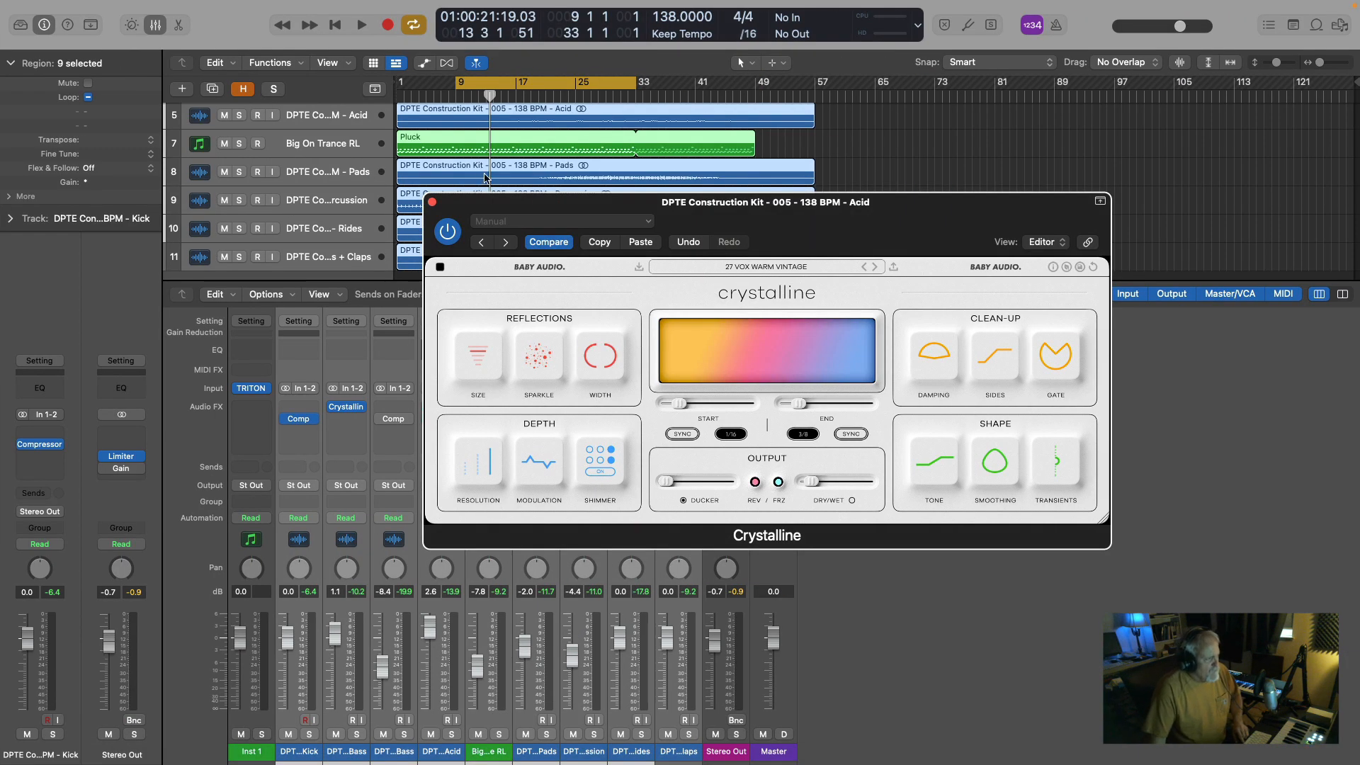
Clear the multi-track selection, solo the Percussion track, and play it with its Crystalline plug-in open.
{"action": "left_click", "coordinate": [923, 130]}
{"action": "left_click_drag", "start_coordinate": [468, 205], "coordinate": [797, 220]}
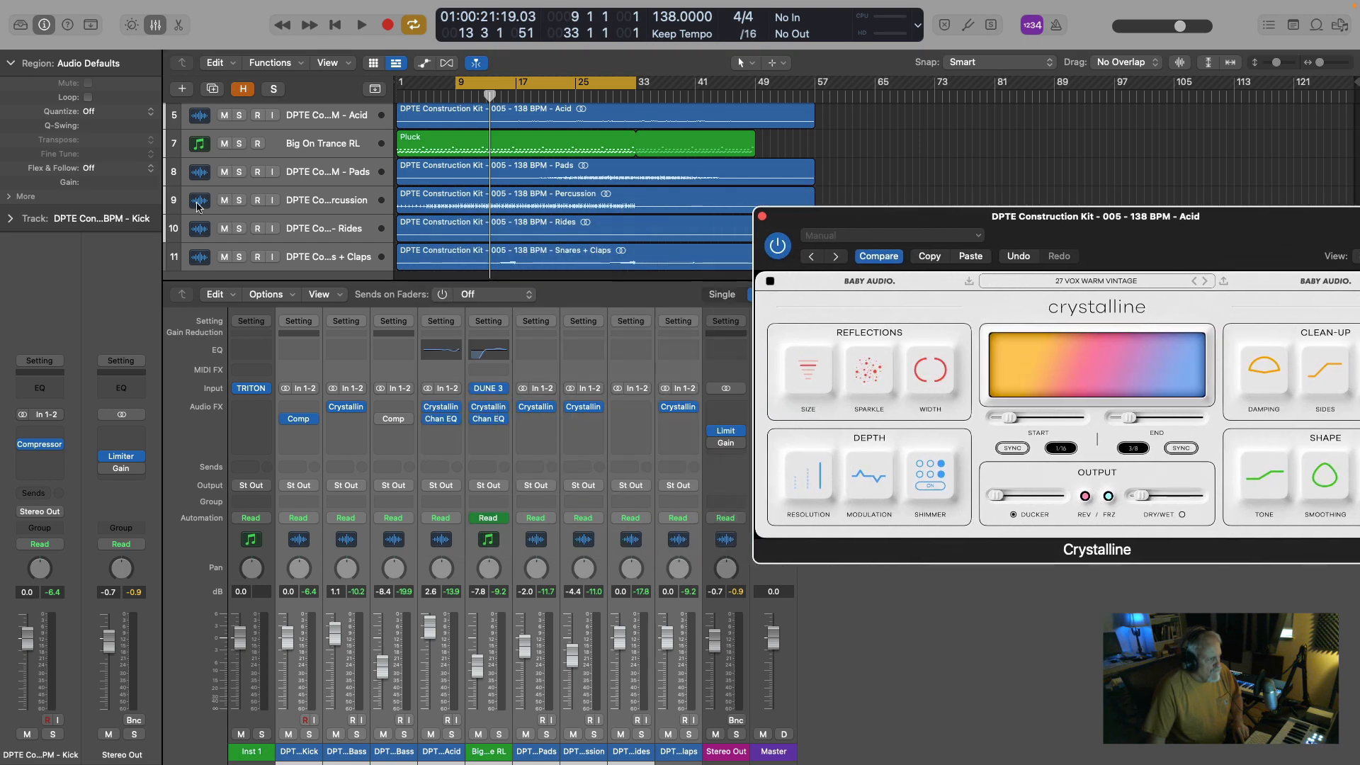
{"action": "scroll", "coordinate": [297, 209], "scroll_direction": "up", "scroll_amount": 1}
{"action": "left_click", "coordinate": [279, 202]}
{"action": "left_click", "coordinate": [277, 235]}
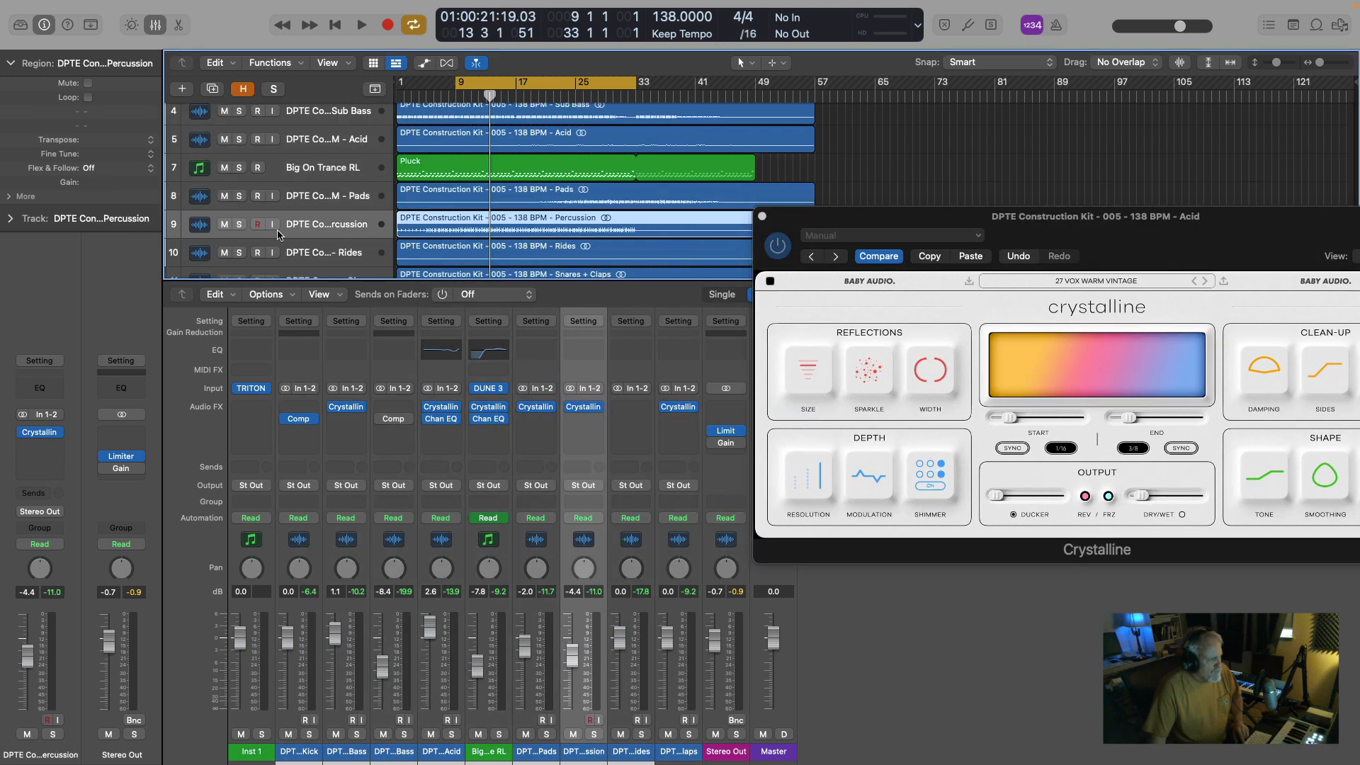
{"action": "left_click", "coordinate": [239, 225]}
{"action": "left_click", "coordinate": [583, 407]}
{"action": "key", "text": "space"}
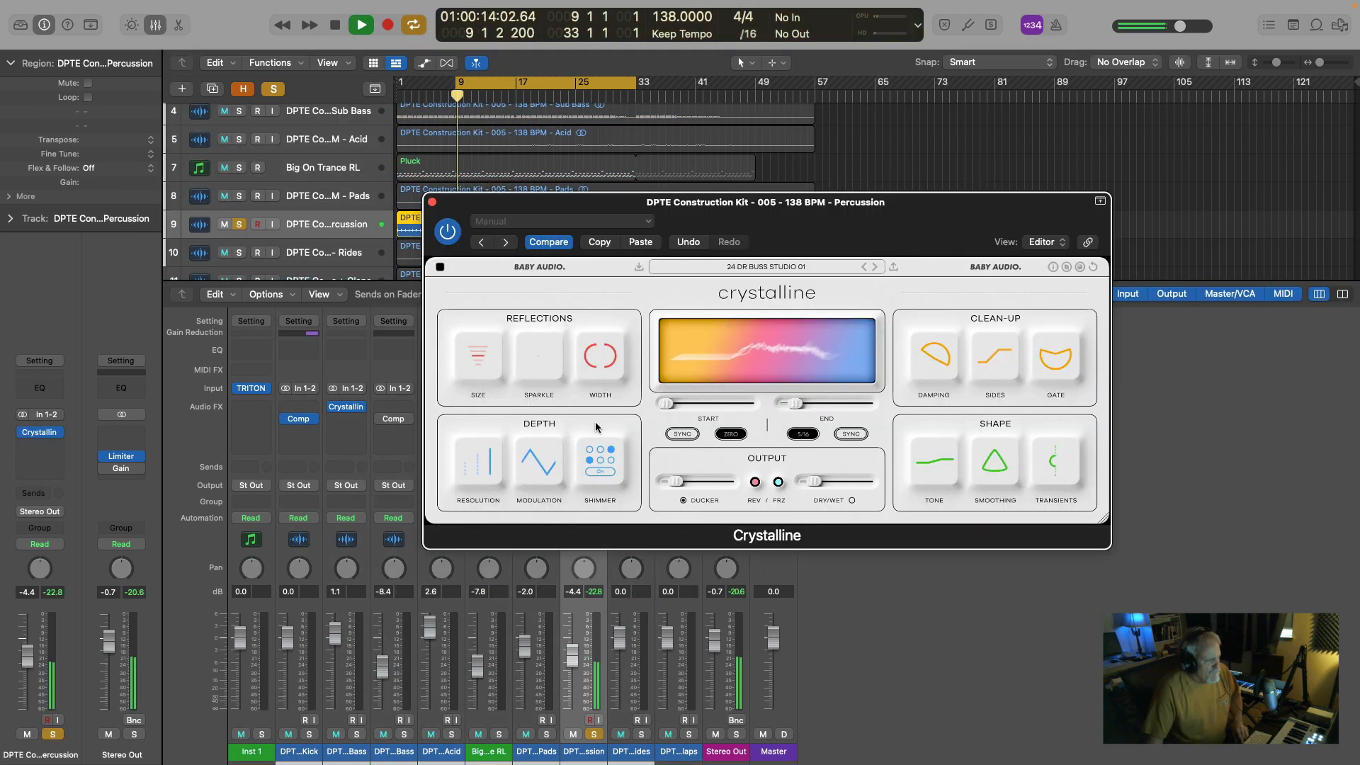
Raise Crystalline's Sparkle on the Percussion track to 100 while auditioning it, remove the solo, and close the plug-in.
{"action": "left_click_drag", "start_coordinate": [543, 358], "coordinate": [622, 75]}
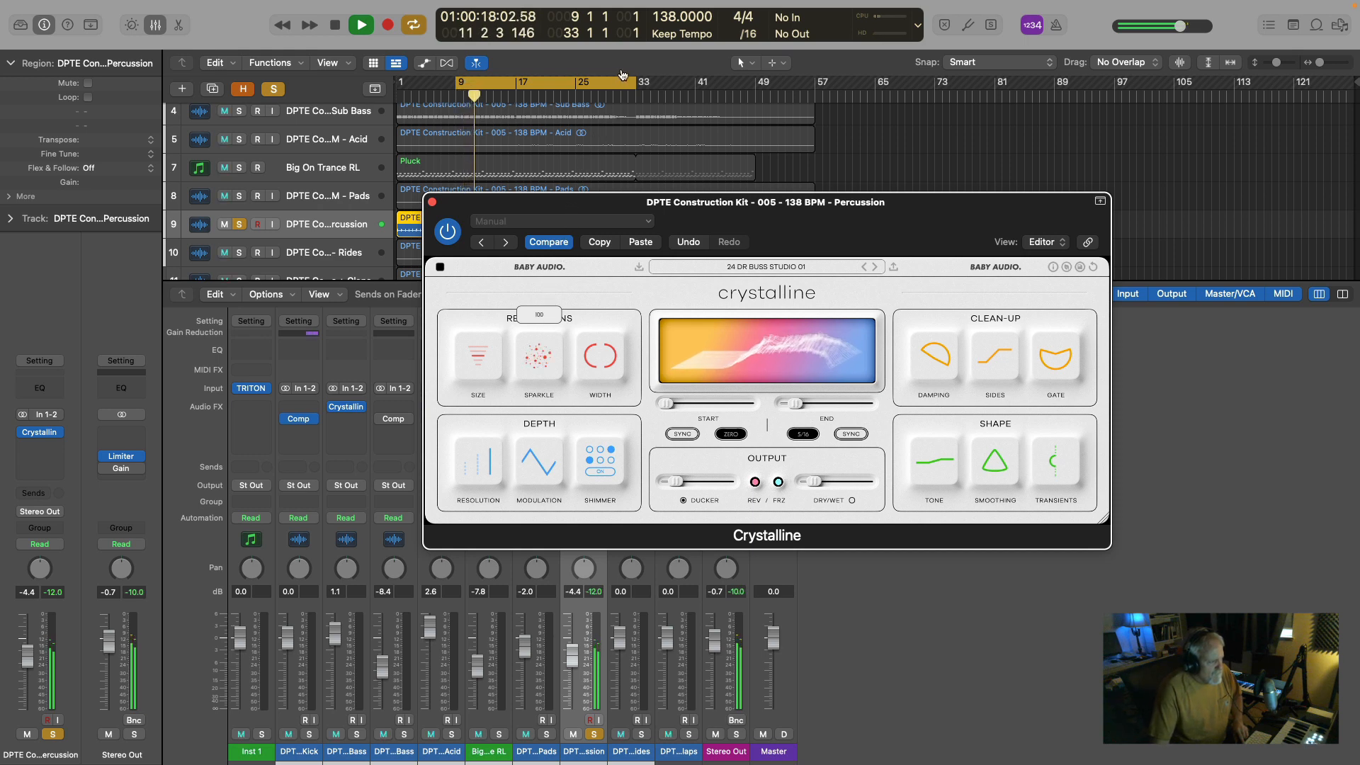
{"action": "key", "text": "space"}
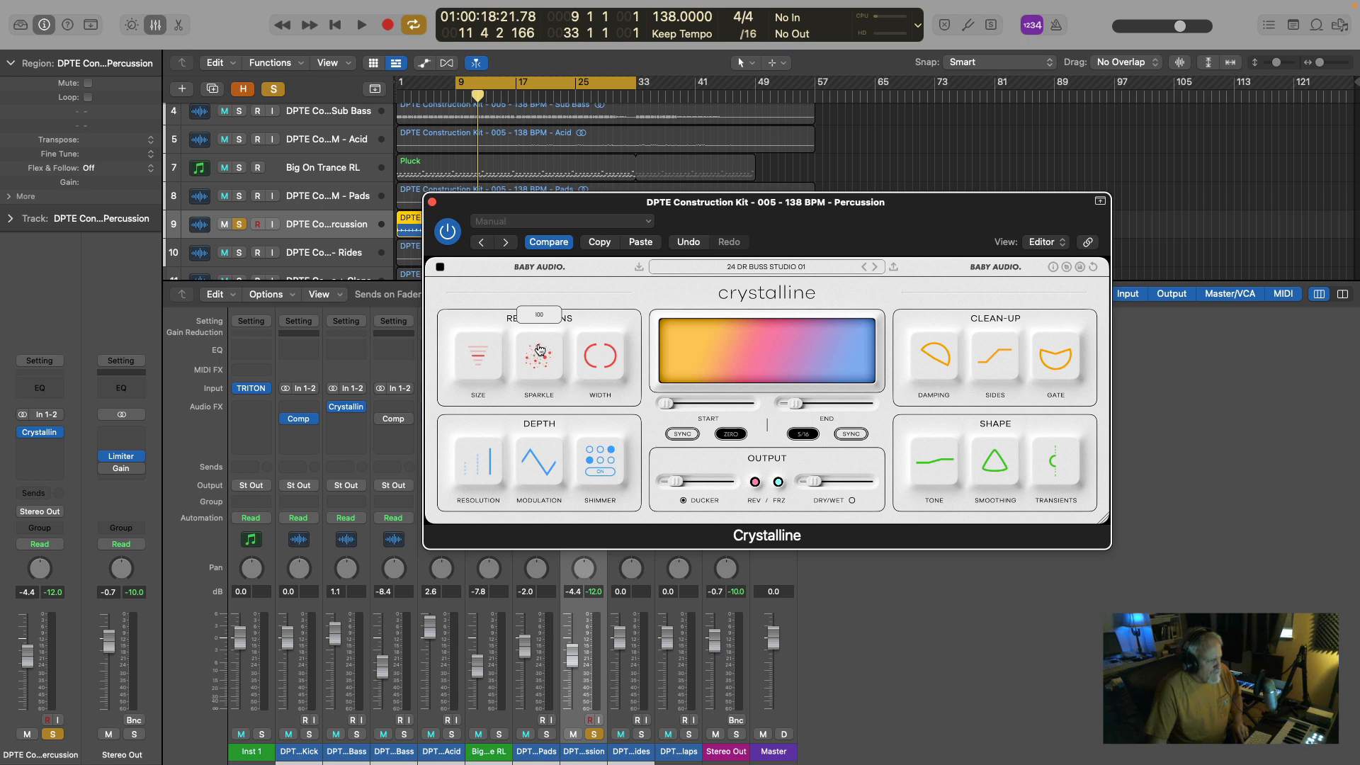
{"action": "key", "text": "space"}
{"action": "left_click_drag", "start_coordinate": [540, 350], "coordinate": [546, 320]}
{"action": "key", "text": "space"}
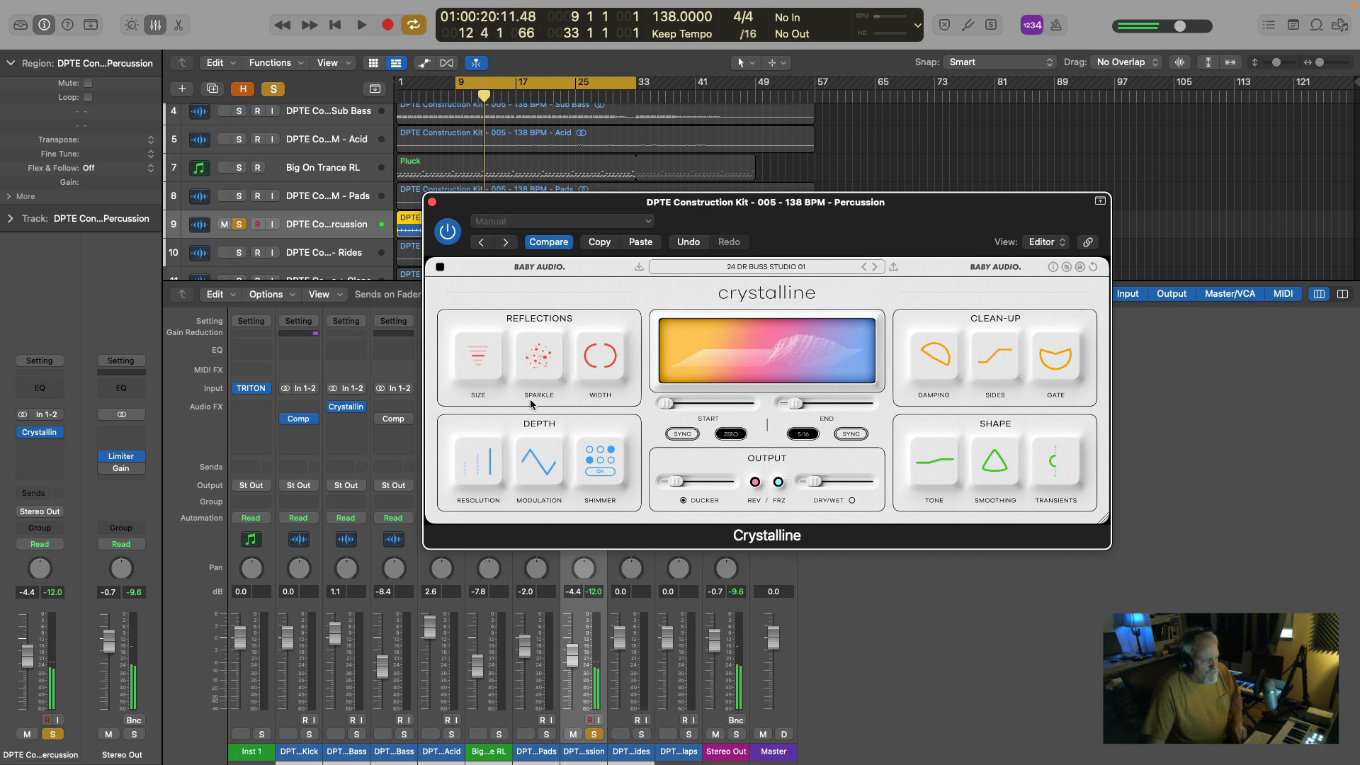
{"action": "left_click", "coordinate": [239, 224]}
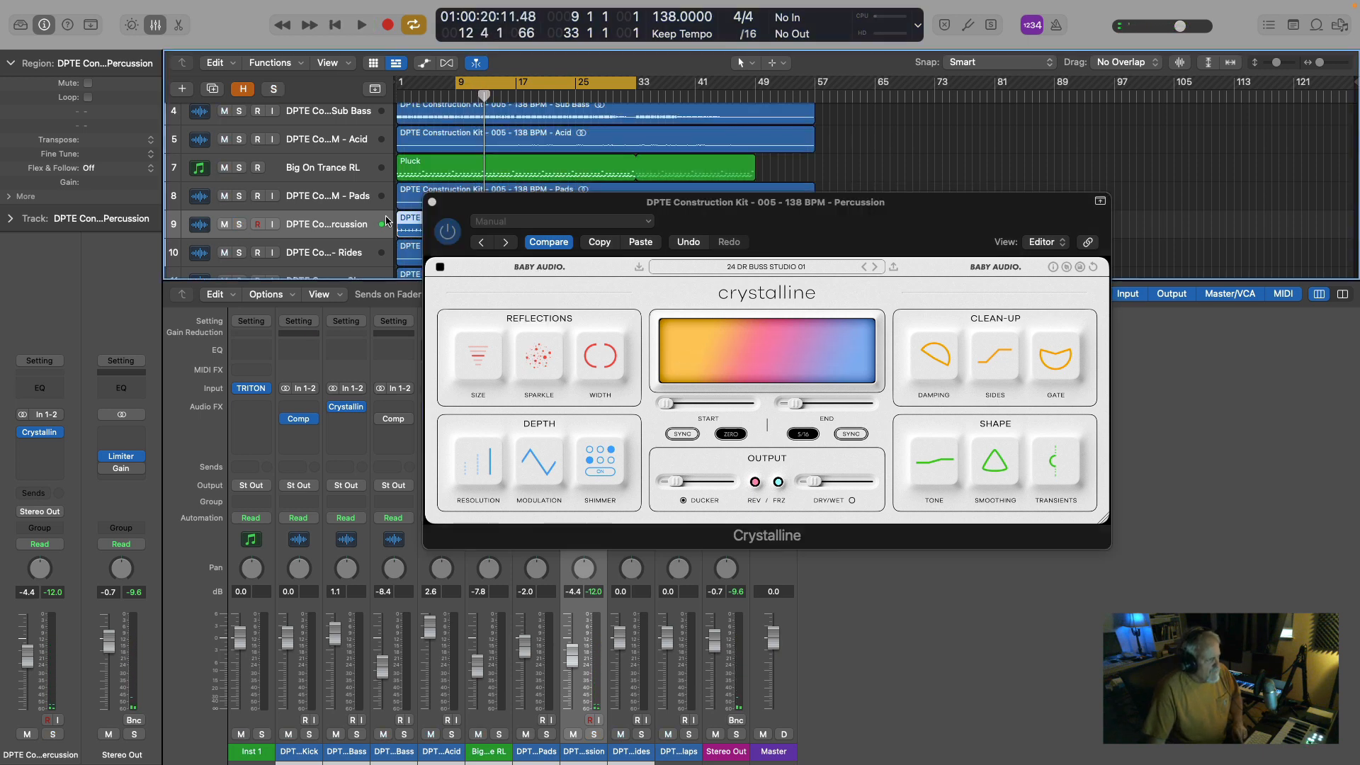
{"action": "left_click", "coordinate": [432, 203]}
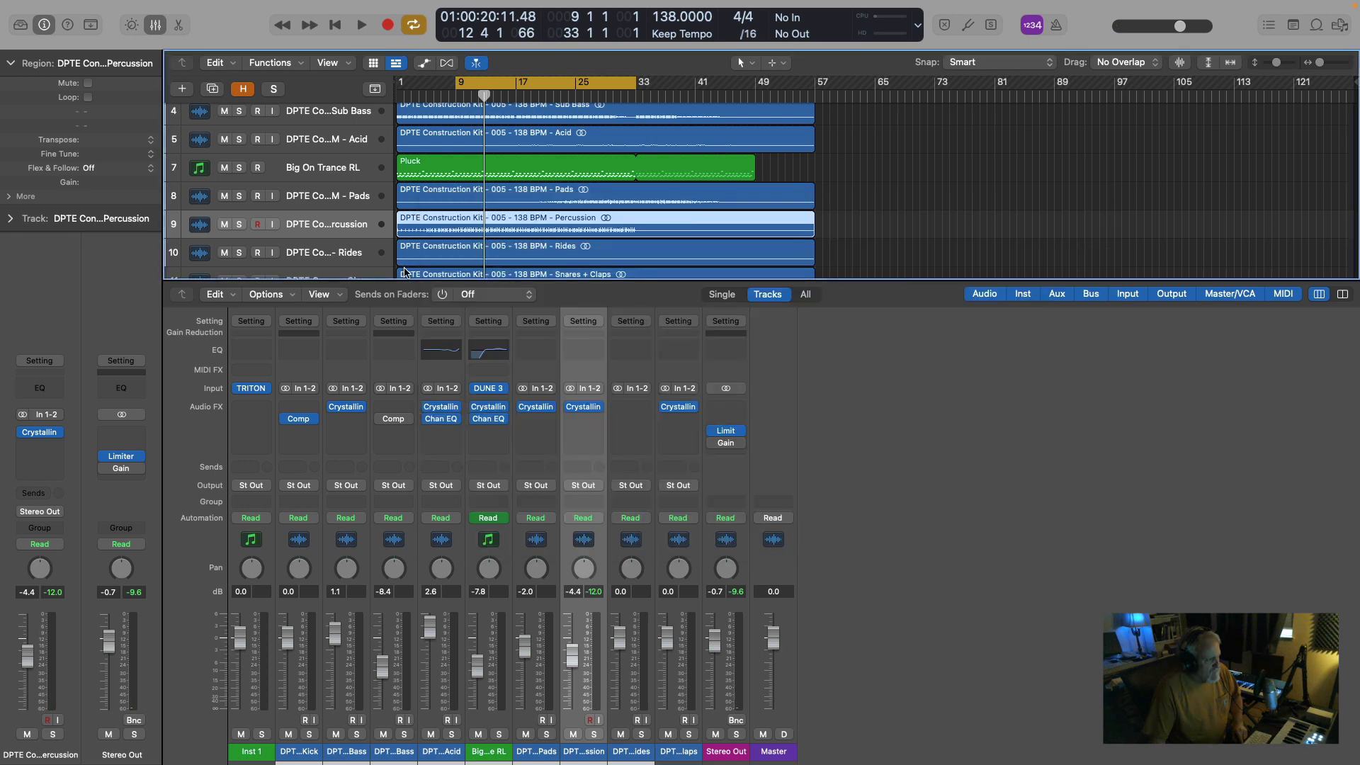
Turn off cycle playback and play the full mix from about bar 9.
{"action": "left_click", "coordinate": [548, 85]}
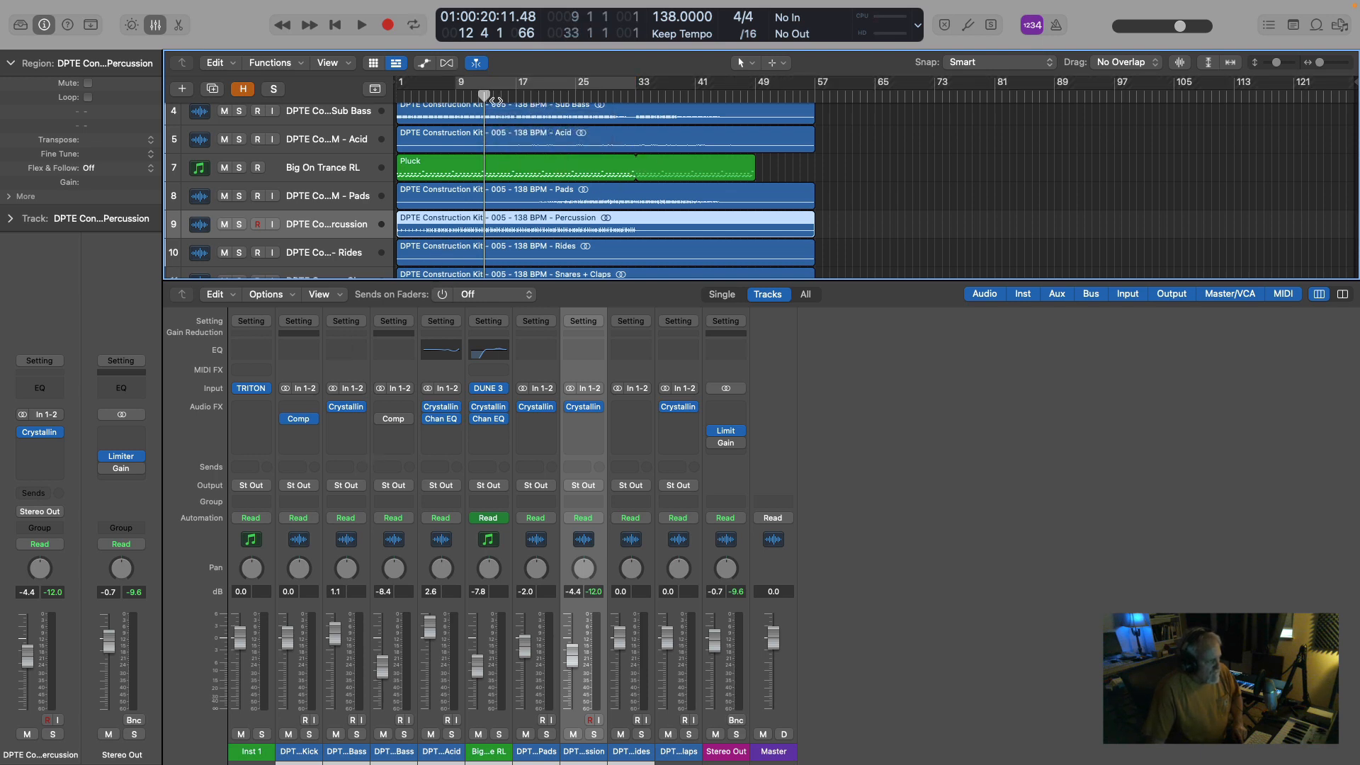
{"action": "left_click", "coordinate": [455, 92]}
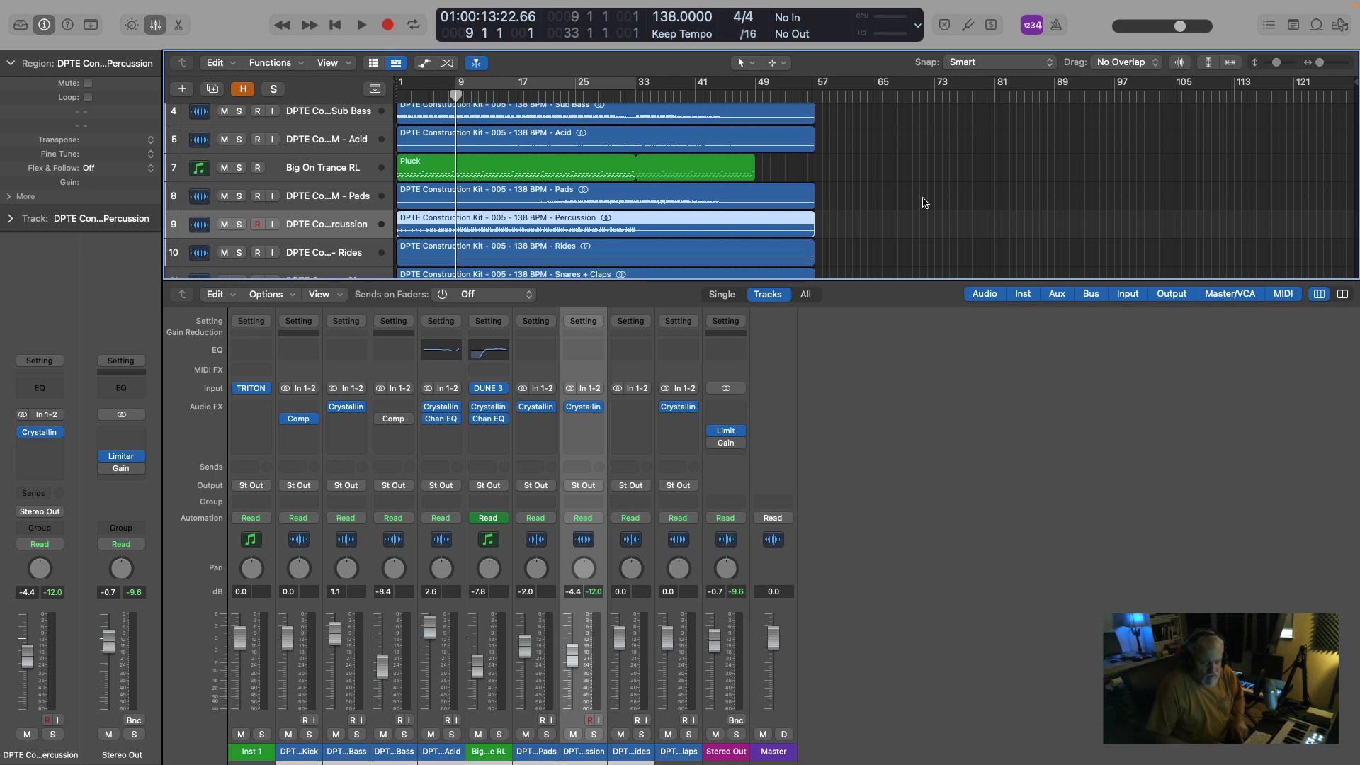
{"action": "key", "text": "space"}
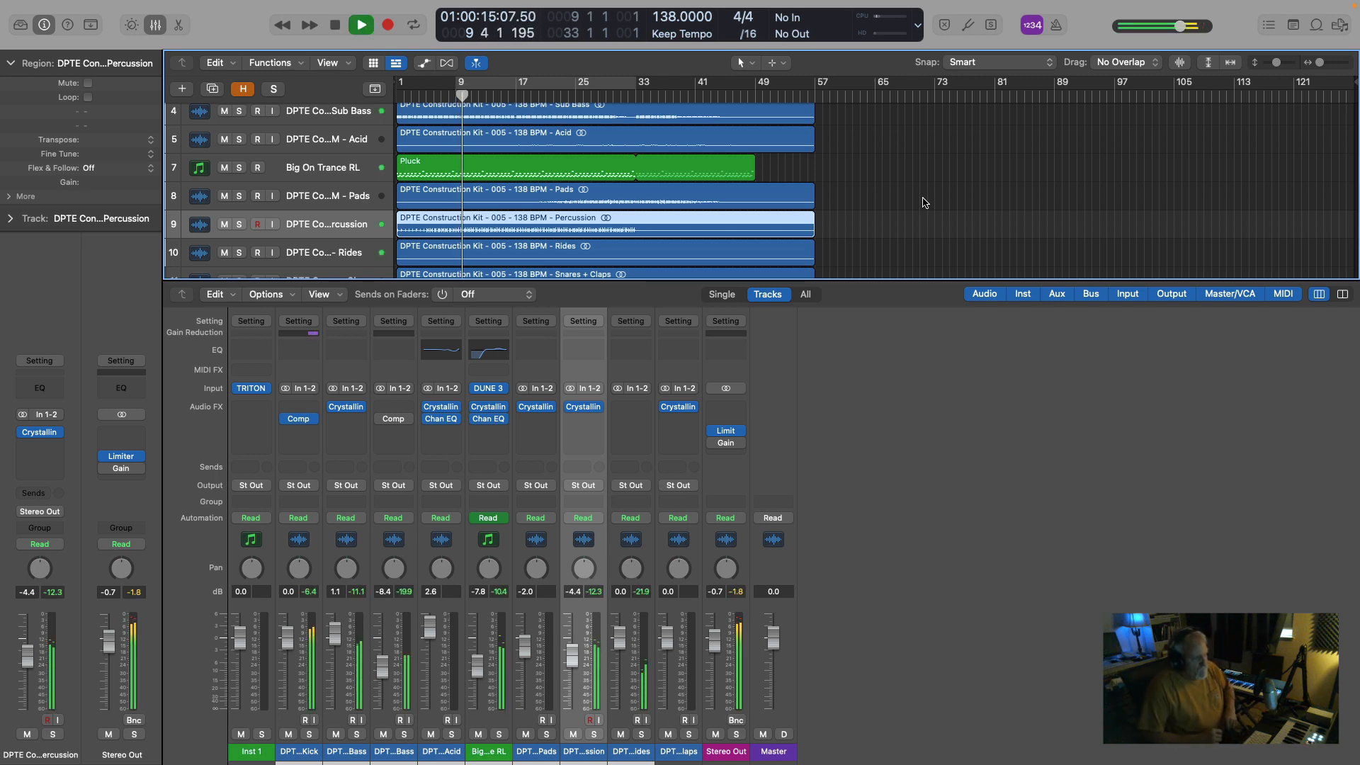